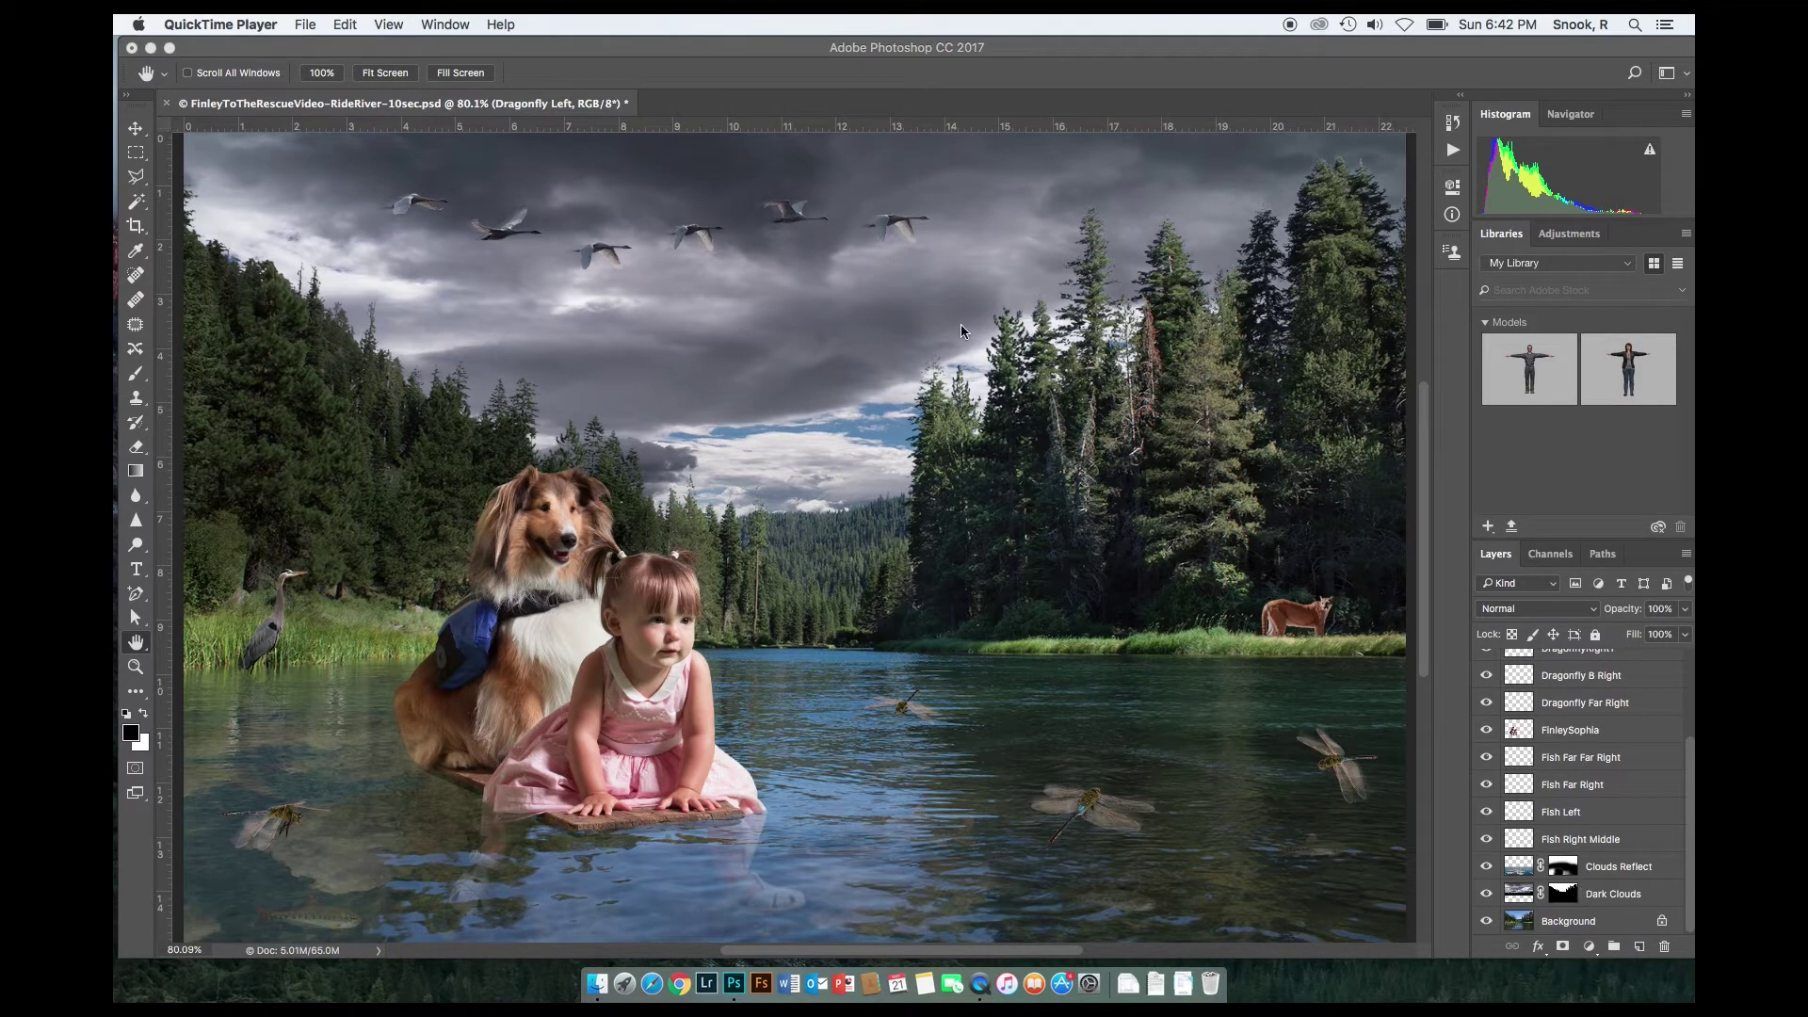
Step: Switch from QuickTime Player to the Photoshop window with the river composite
{"action": "left_click", "coordinate": [863, 86]}
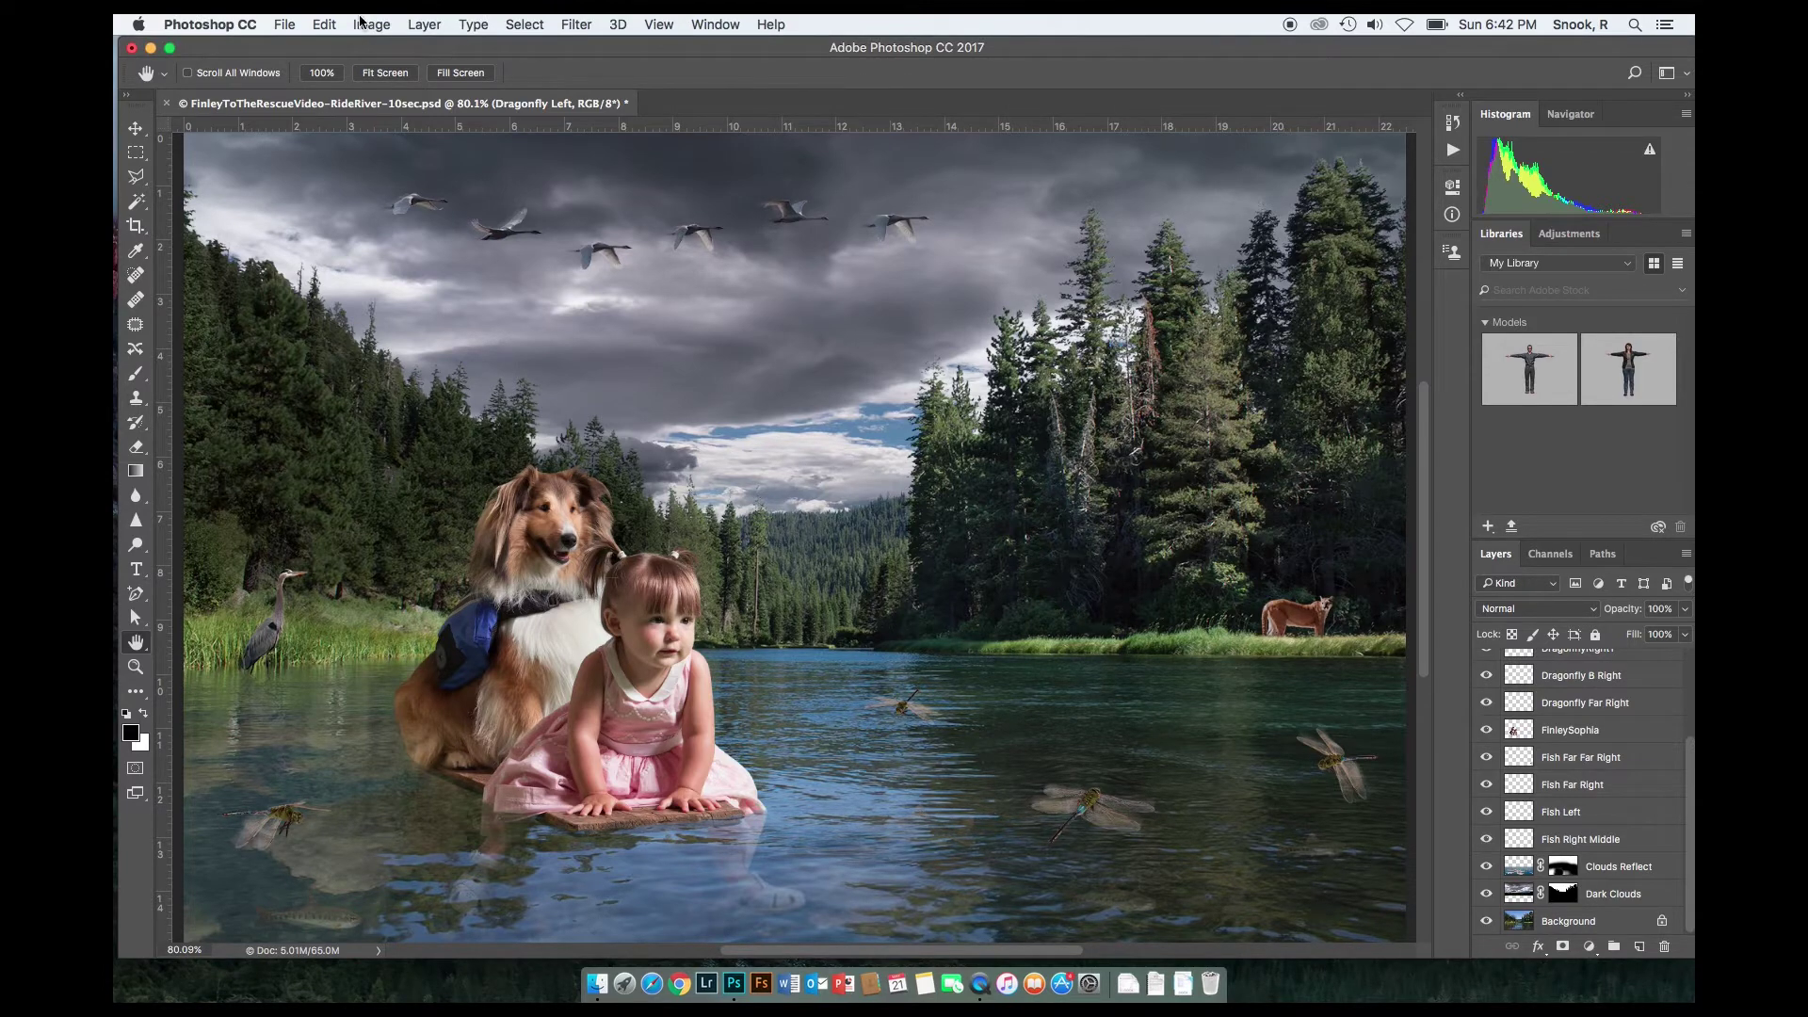
{"action": "left_click", "coordinate": [382, 34]}
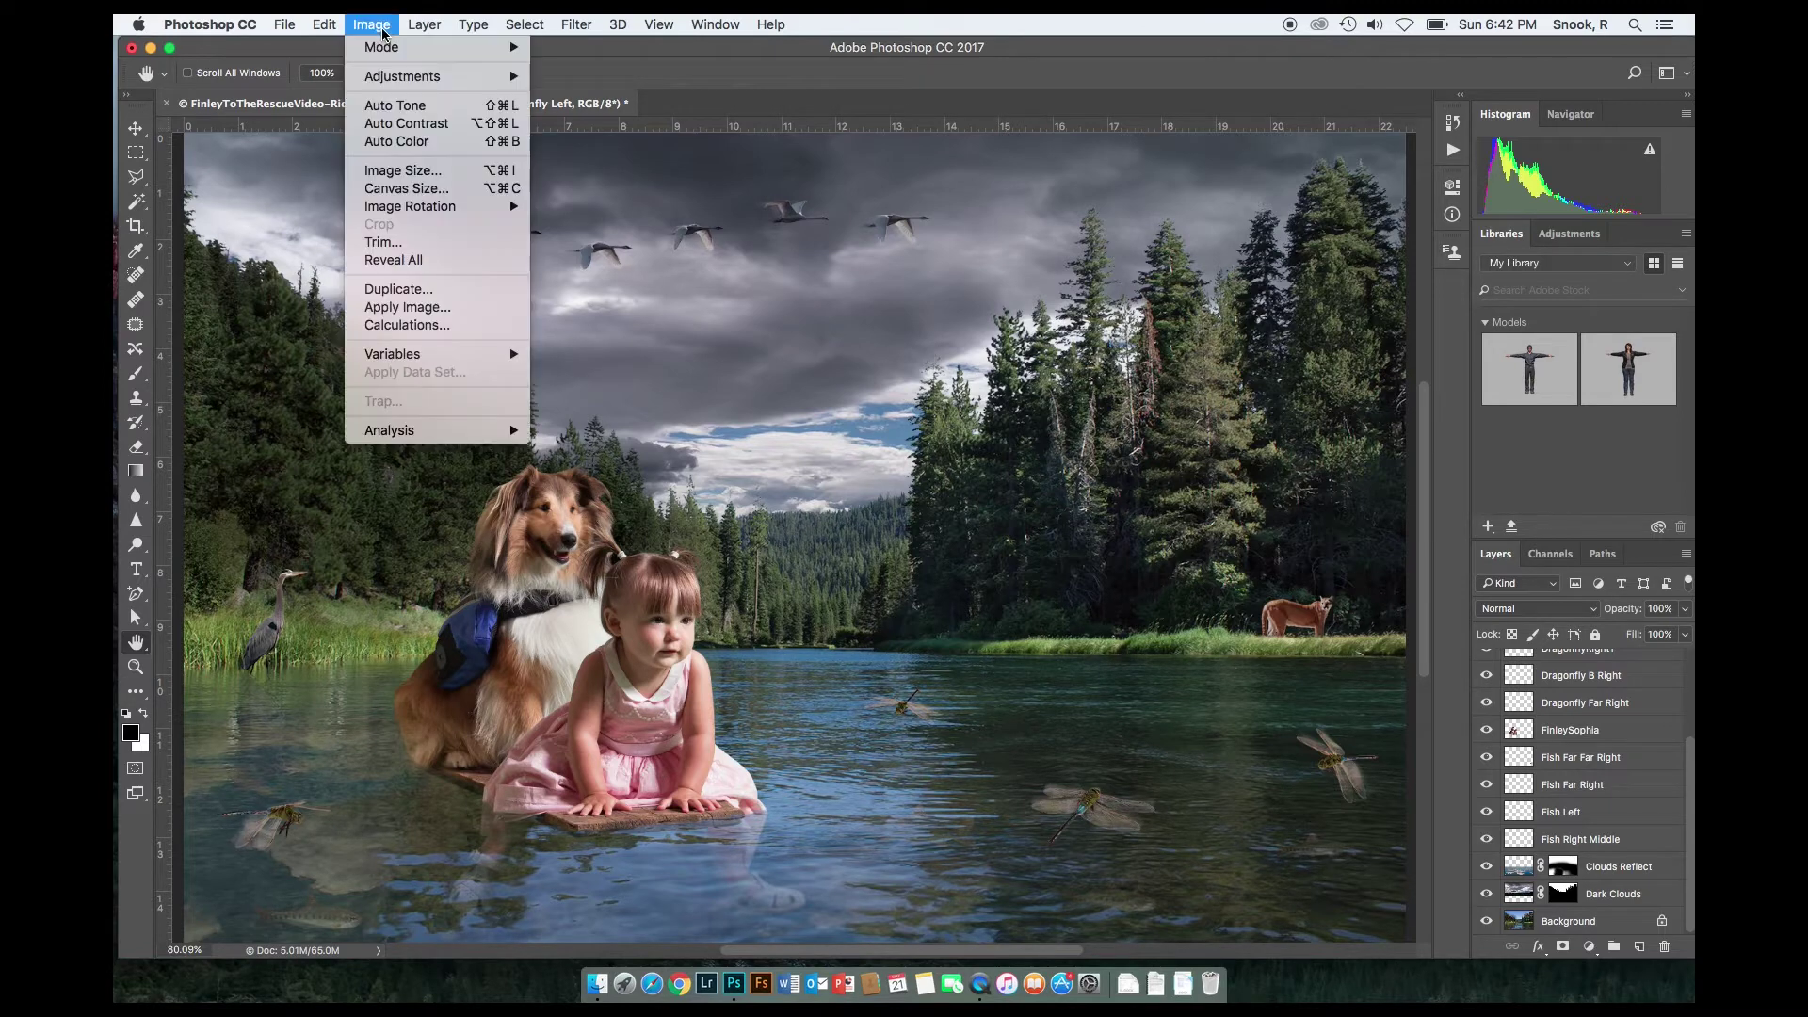
{"action": "left_click", "coordinate": [399, 173]}
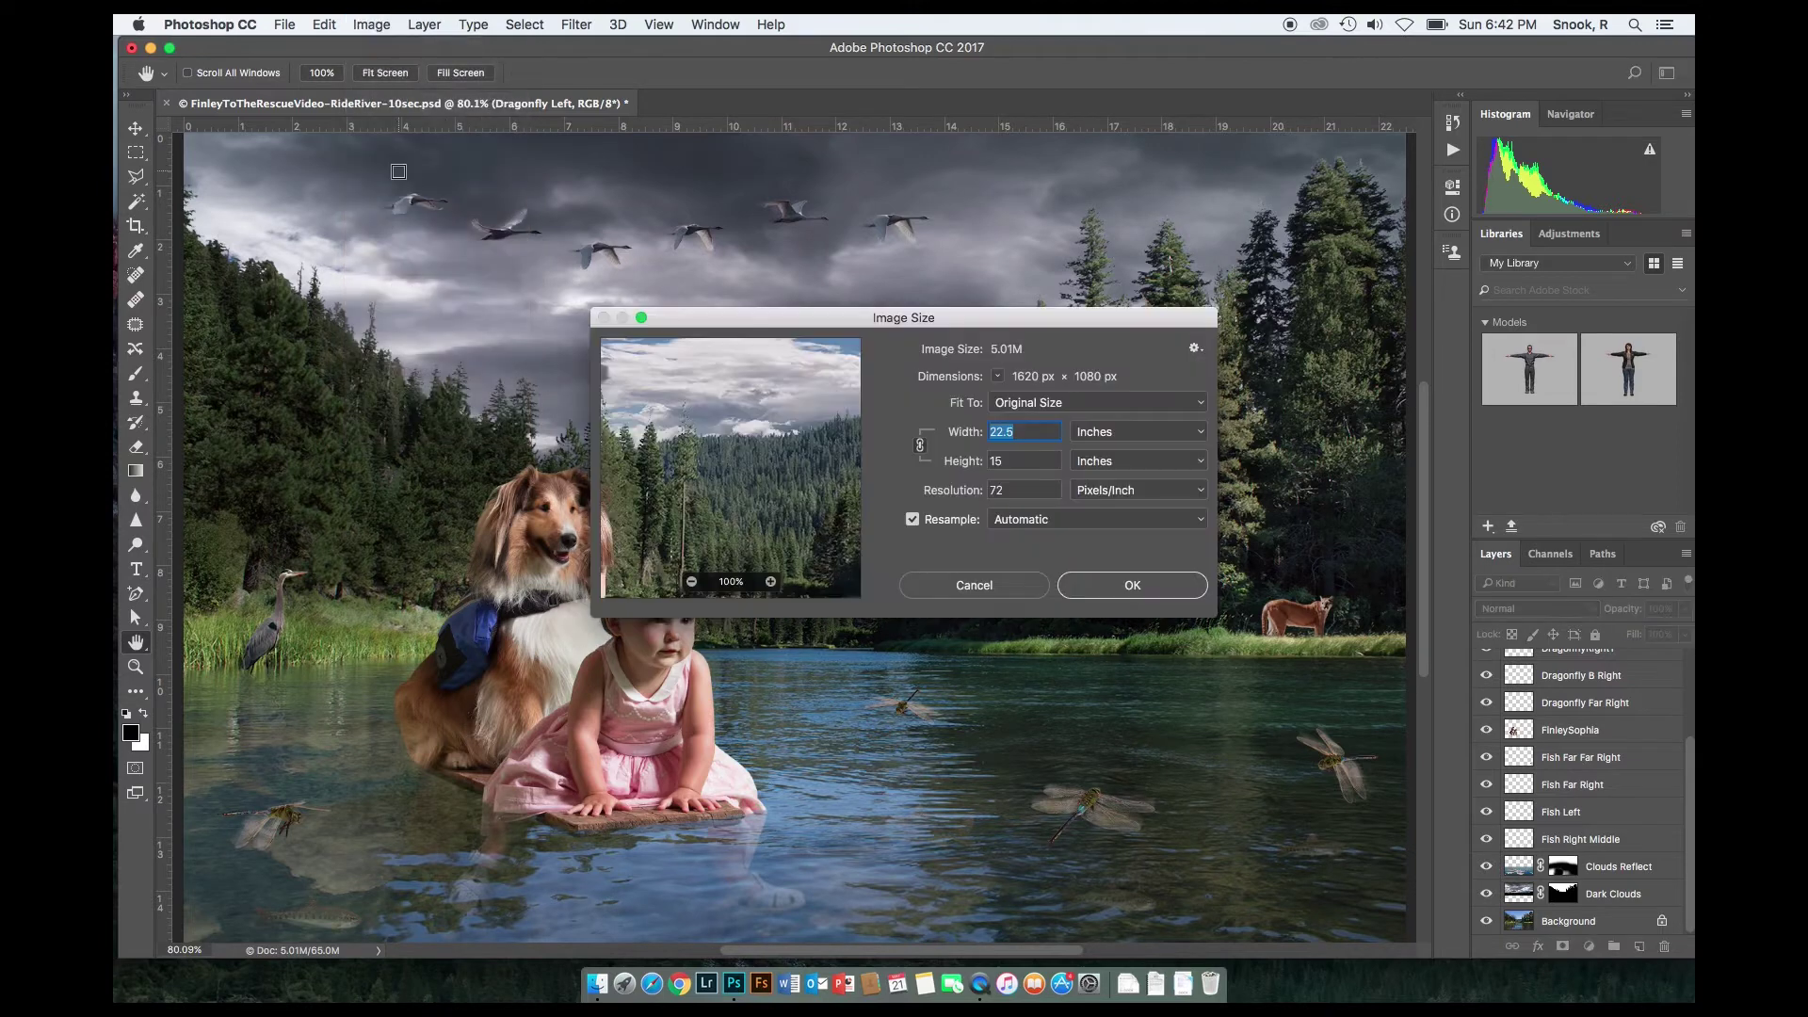
{"action": "left_click", "coordinate": [1105, 436]}
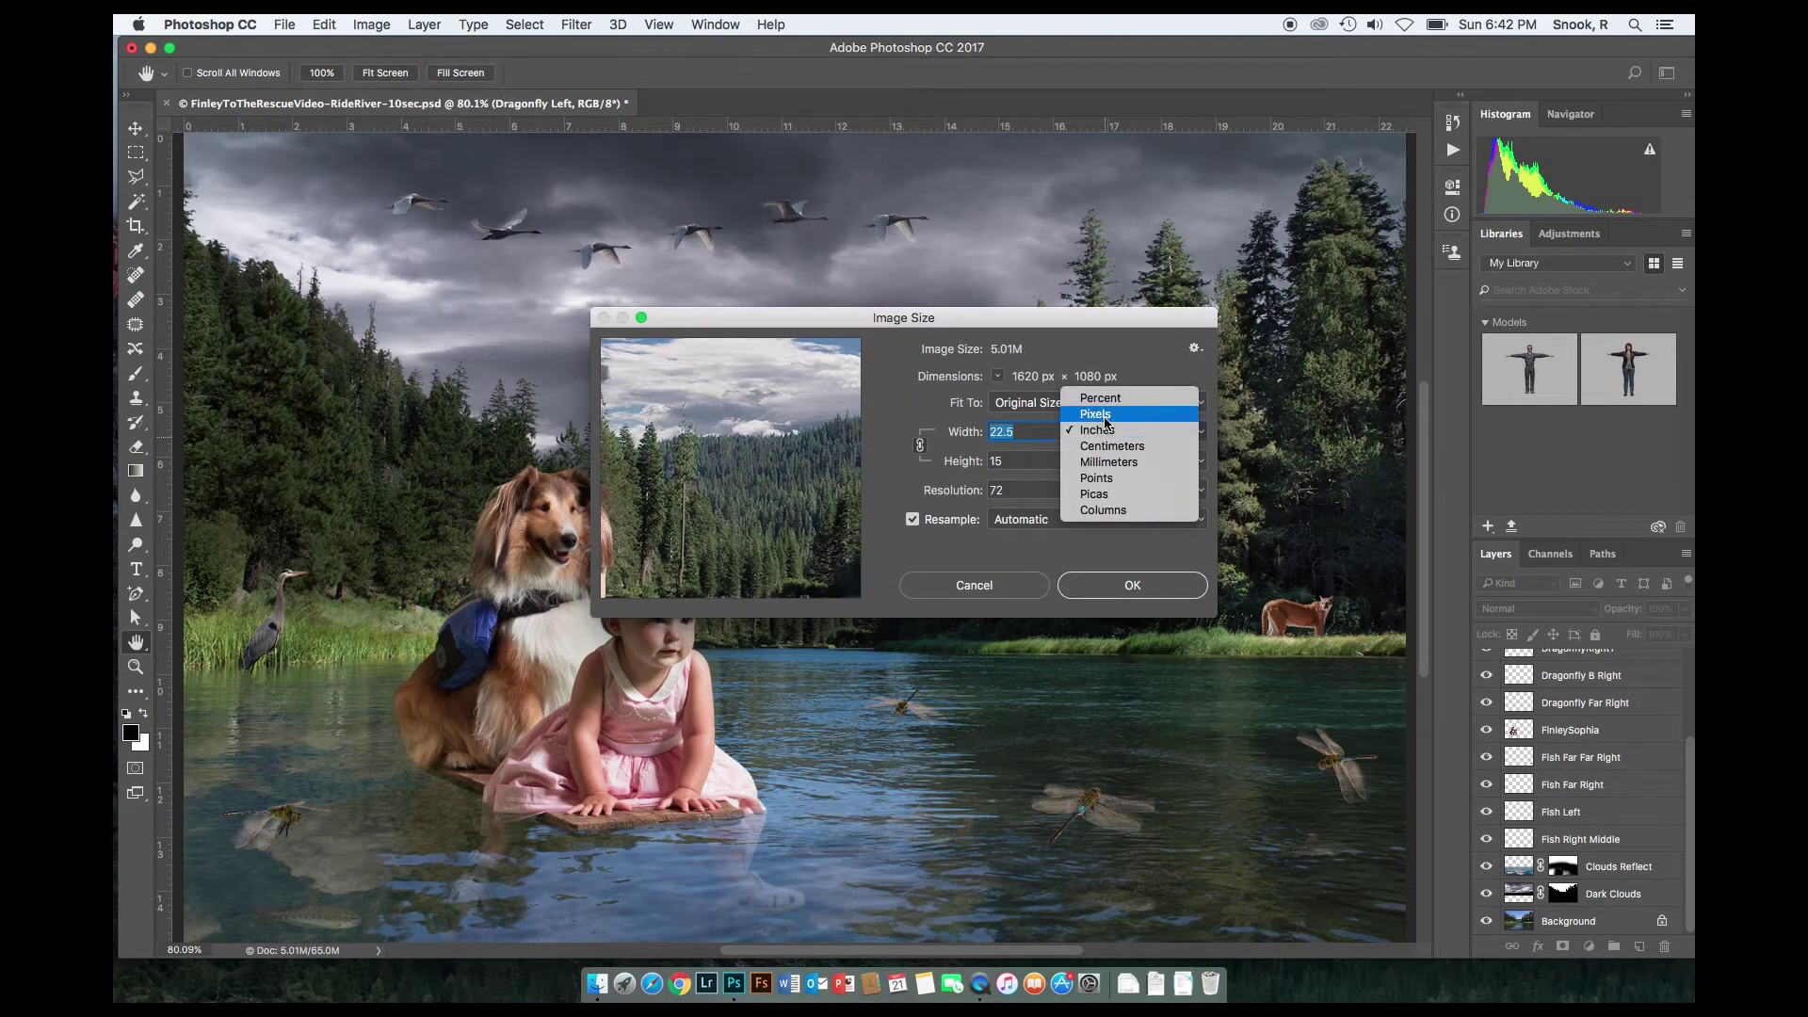
{"action": "left_click", "coordinate": [1105, 415]}
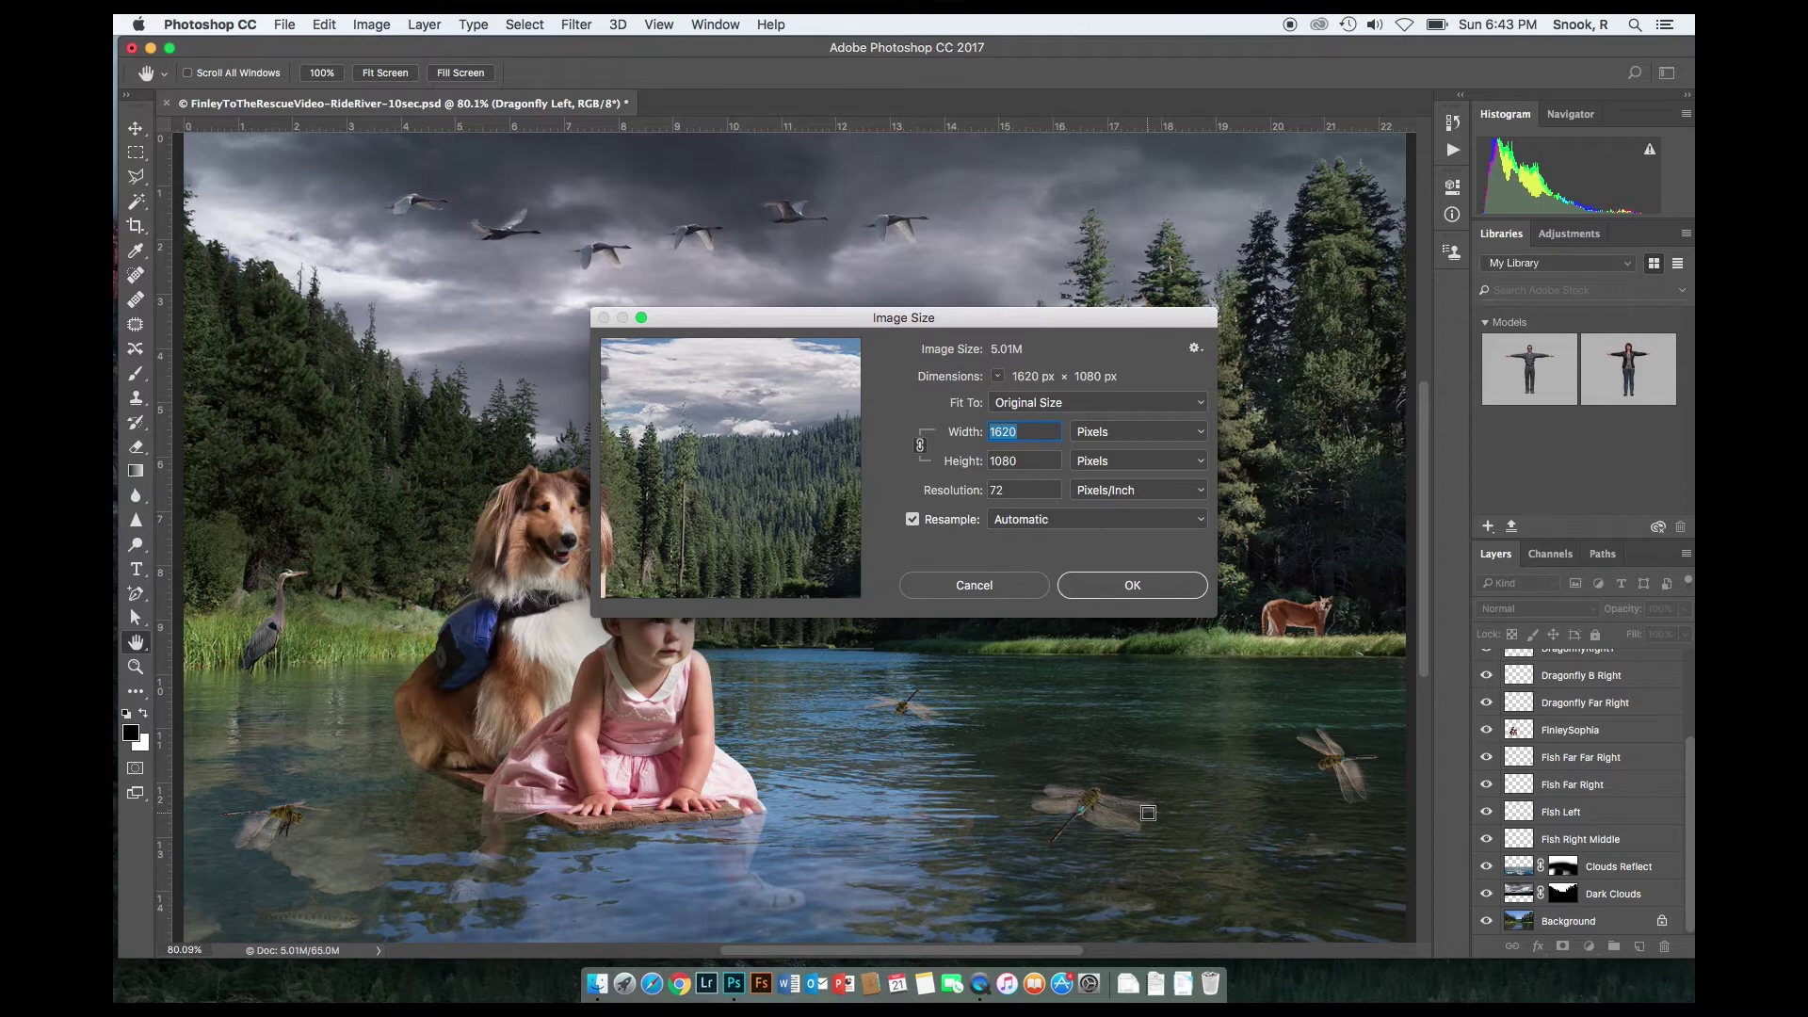
{"action": "key", "text": "Escape"}
{"action": "scroll", "coordinate": [1598, 669], "scroll_direction": "up", "scroll_amount": 3}
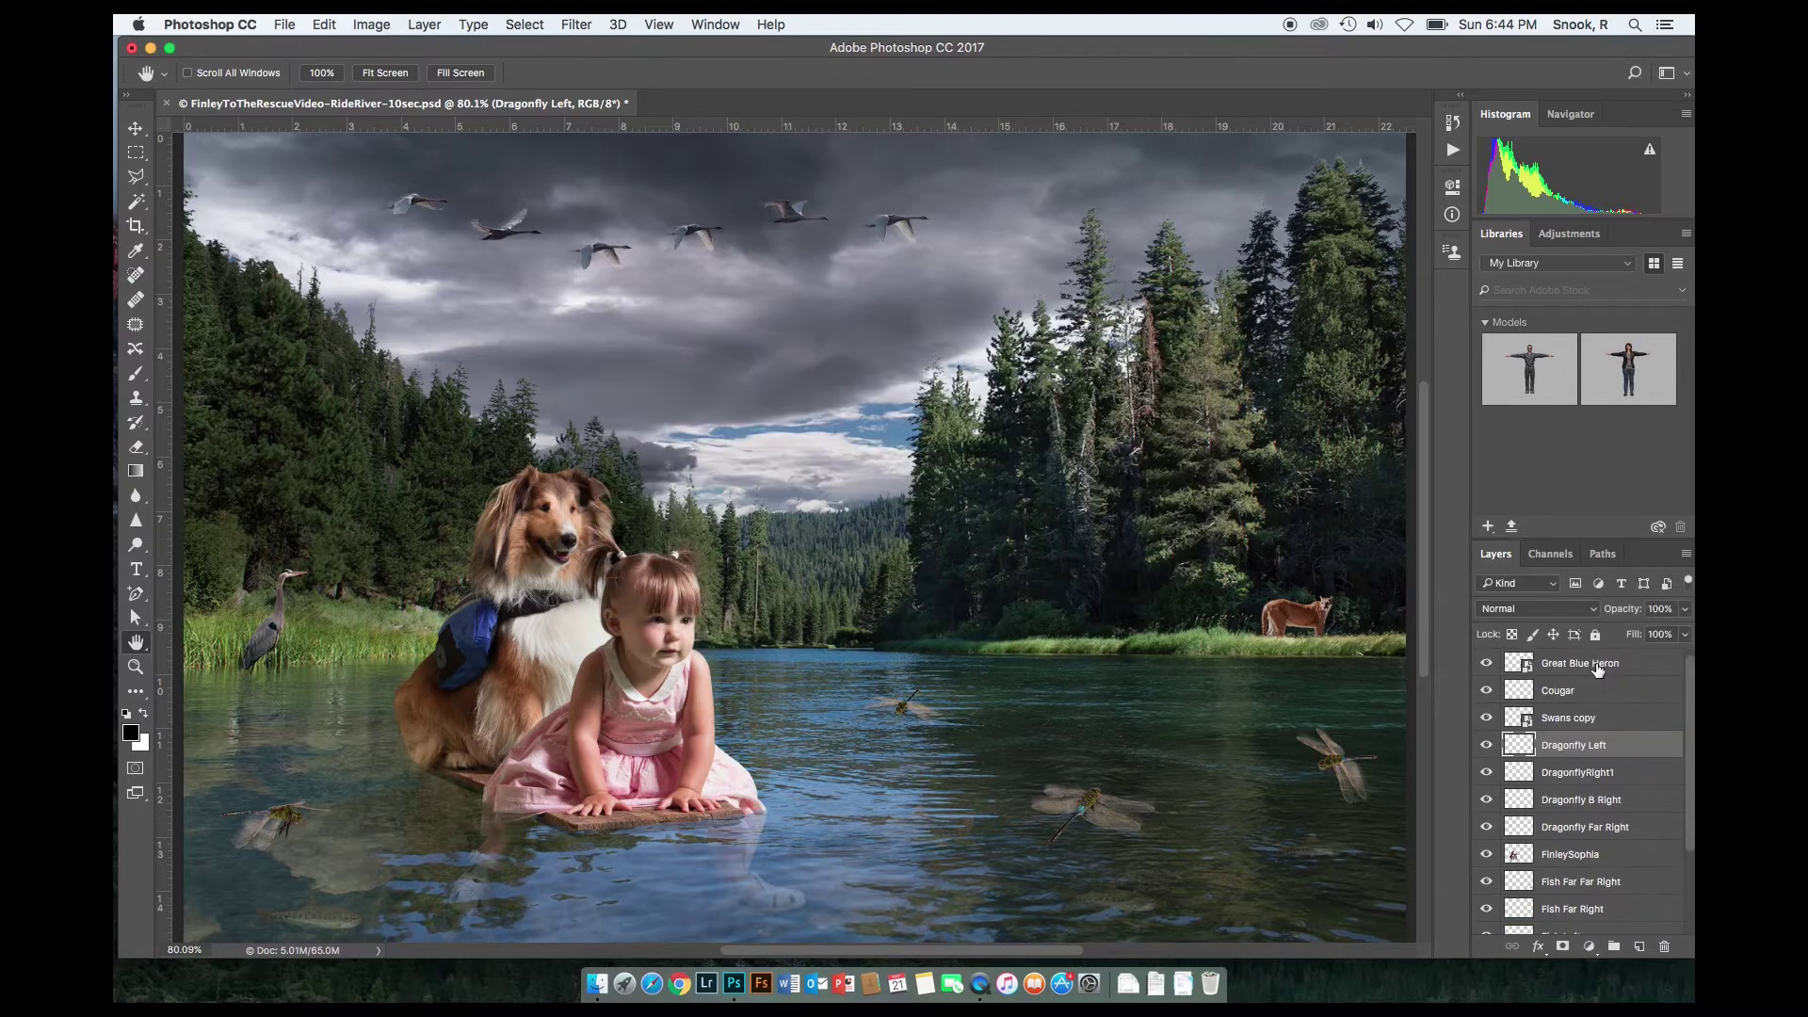
{"action": "left_click", "coordinate": [1689, 79]}
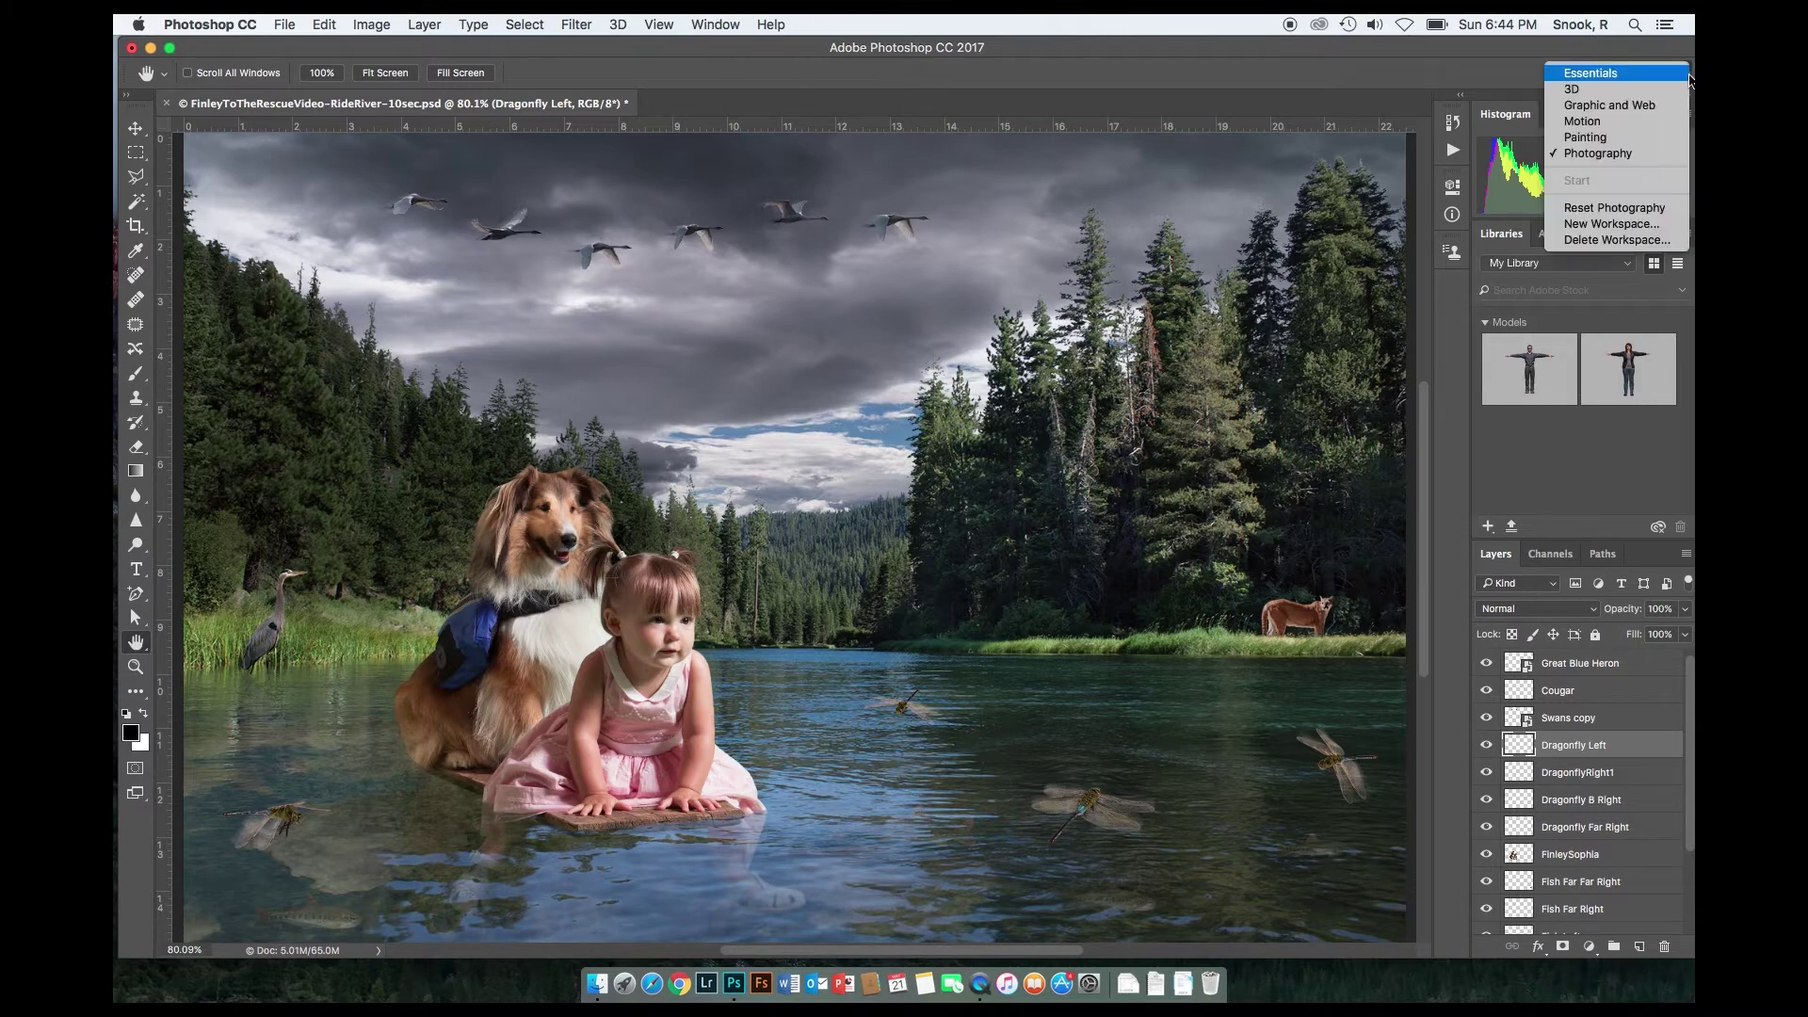
Step: Choose the Motion workspace from the workspace switcher to show the Timeline panel
{"action": "left_click", "coordinate": [1619, 125]}
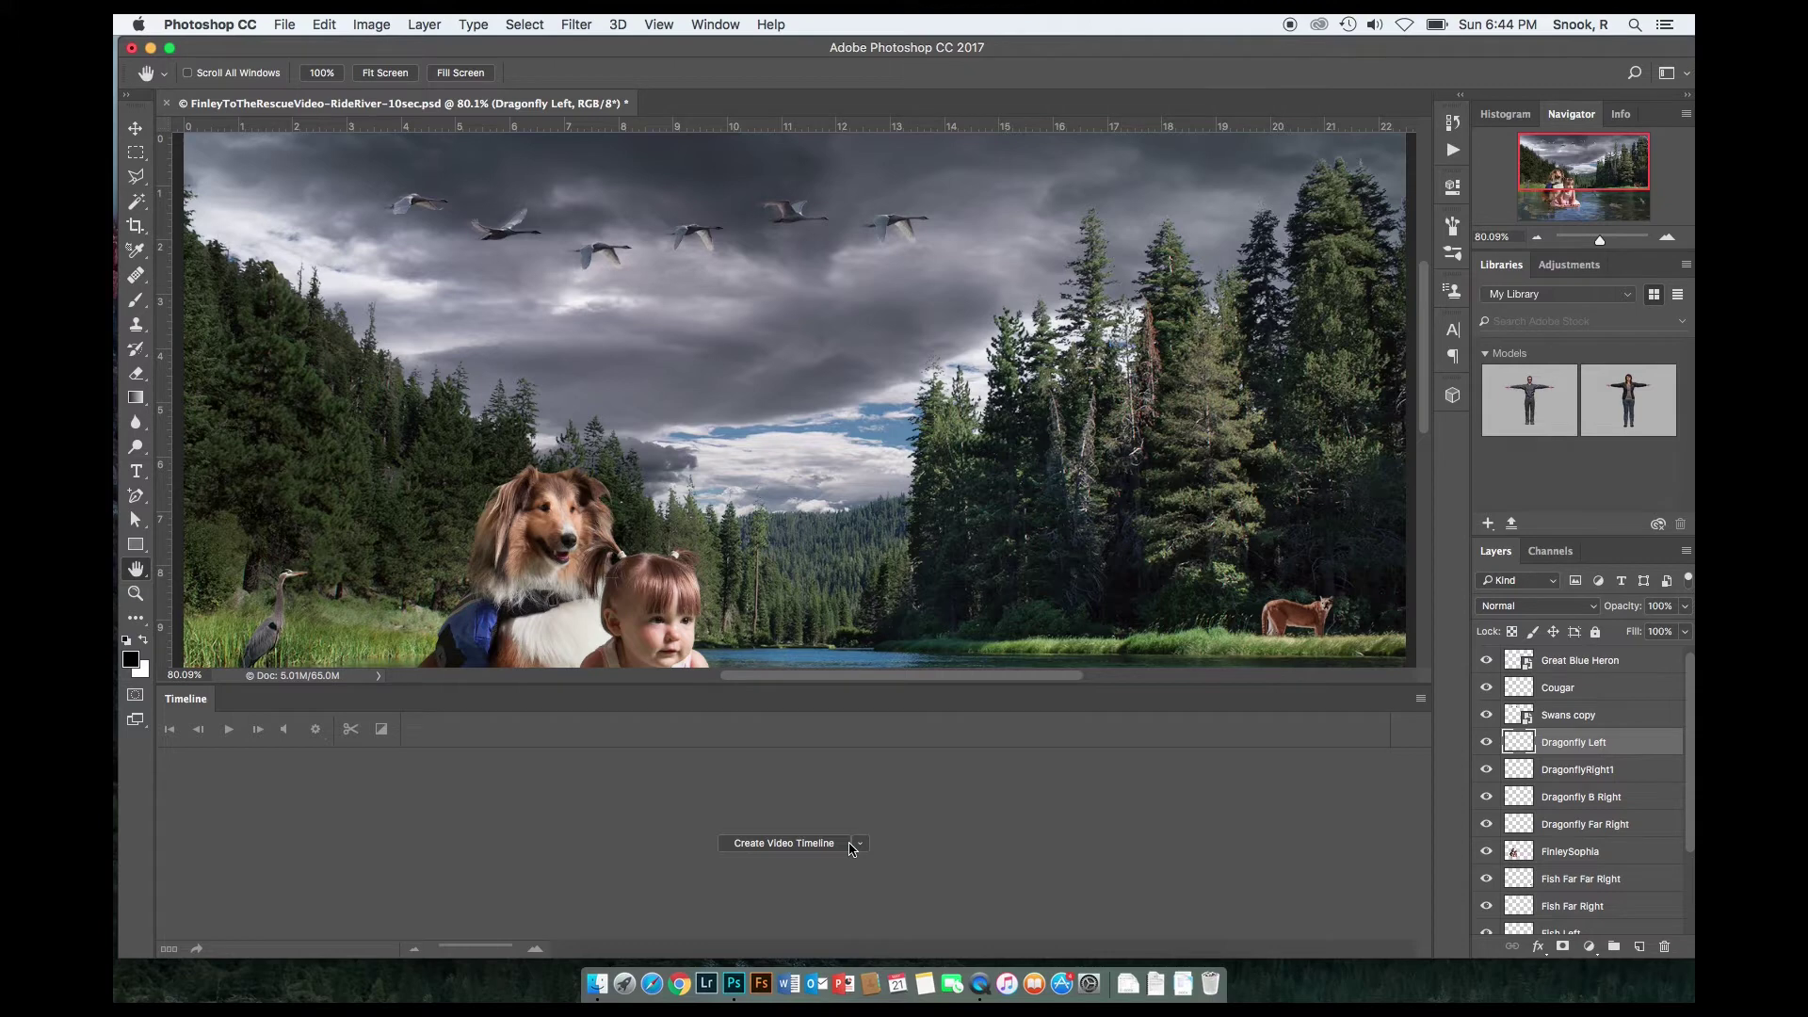
Step: Create a video timeline and scale it so ten seconds fit in view
{"action": "left_click", "coordinate": [799, 844]}
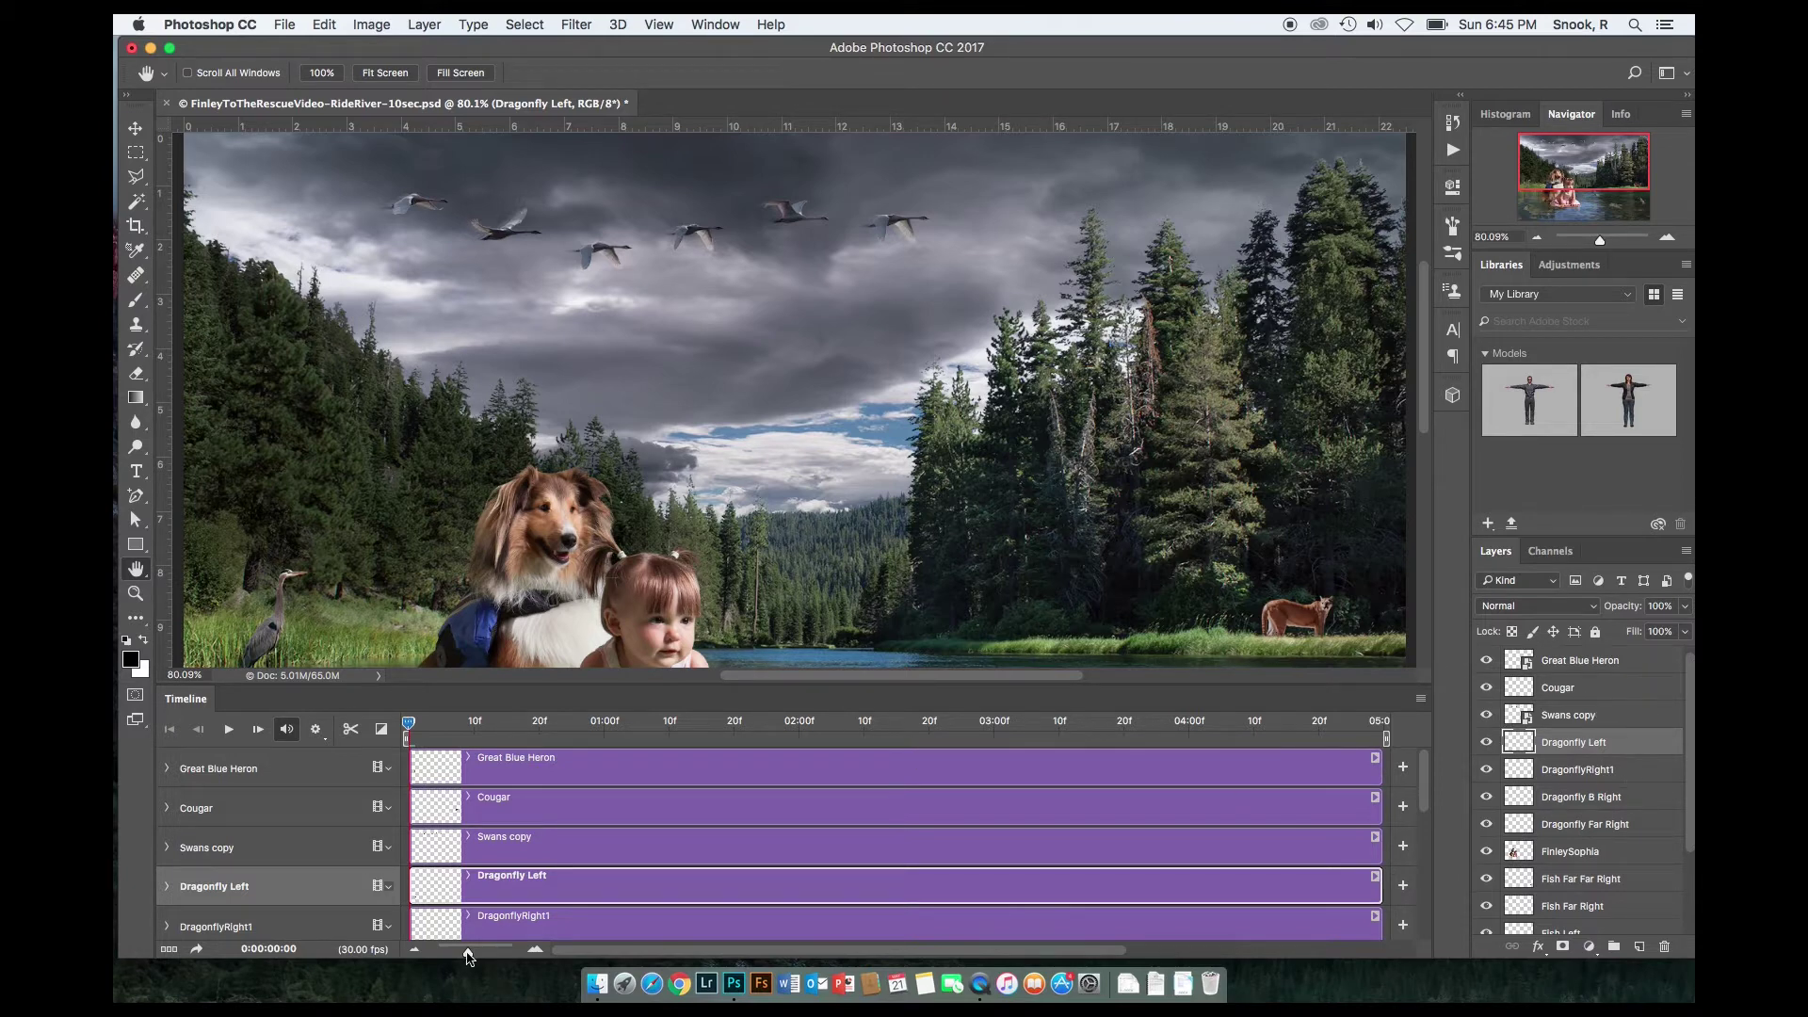
{"action": "left_click", "coordinate": [469, 954]}
{"action": "left_click_drag", "start_coordinate": [469, 954], "coordinate": [453, 956]}
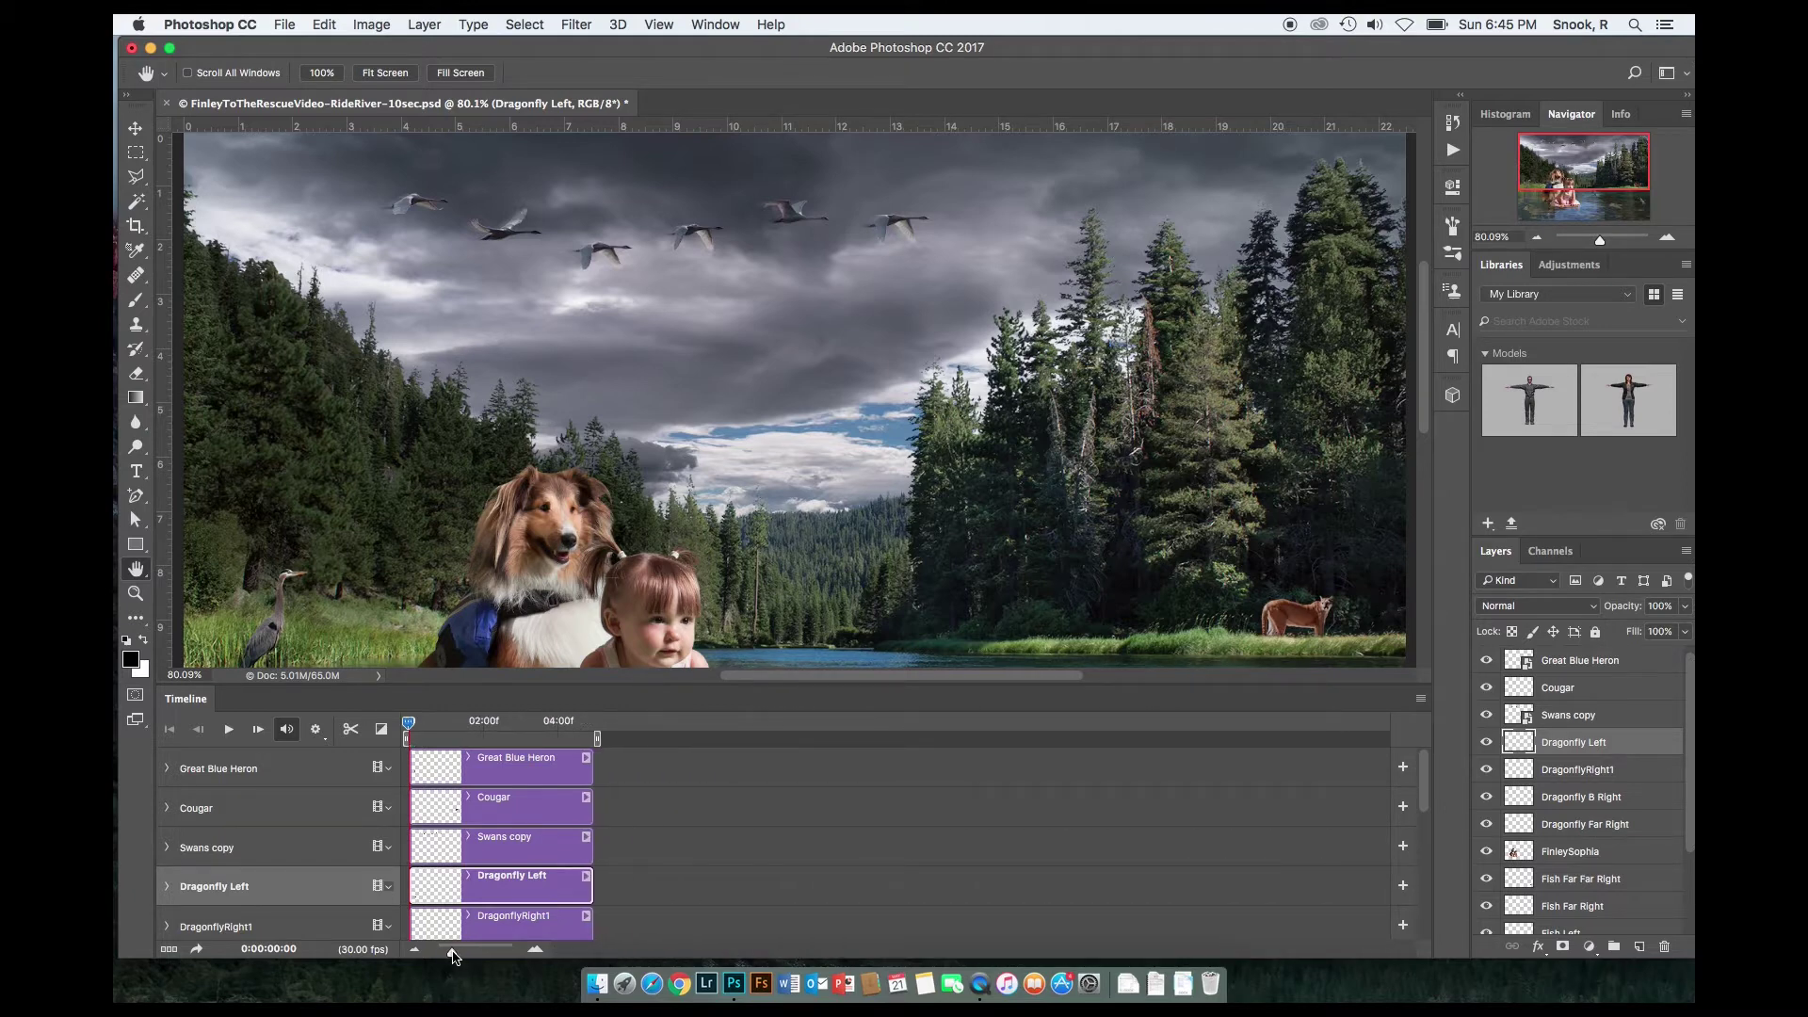
Step: Extend the Great Blue Heron, Cougar, Swans copy and Dragonfly Left clips to 10 seconds
{"action": "left_click", "coordinate": [592, 769]}
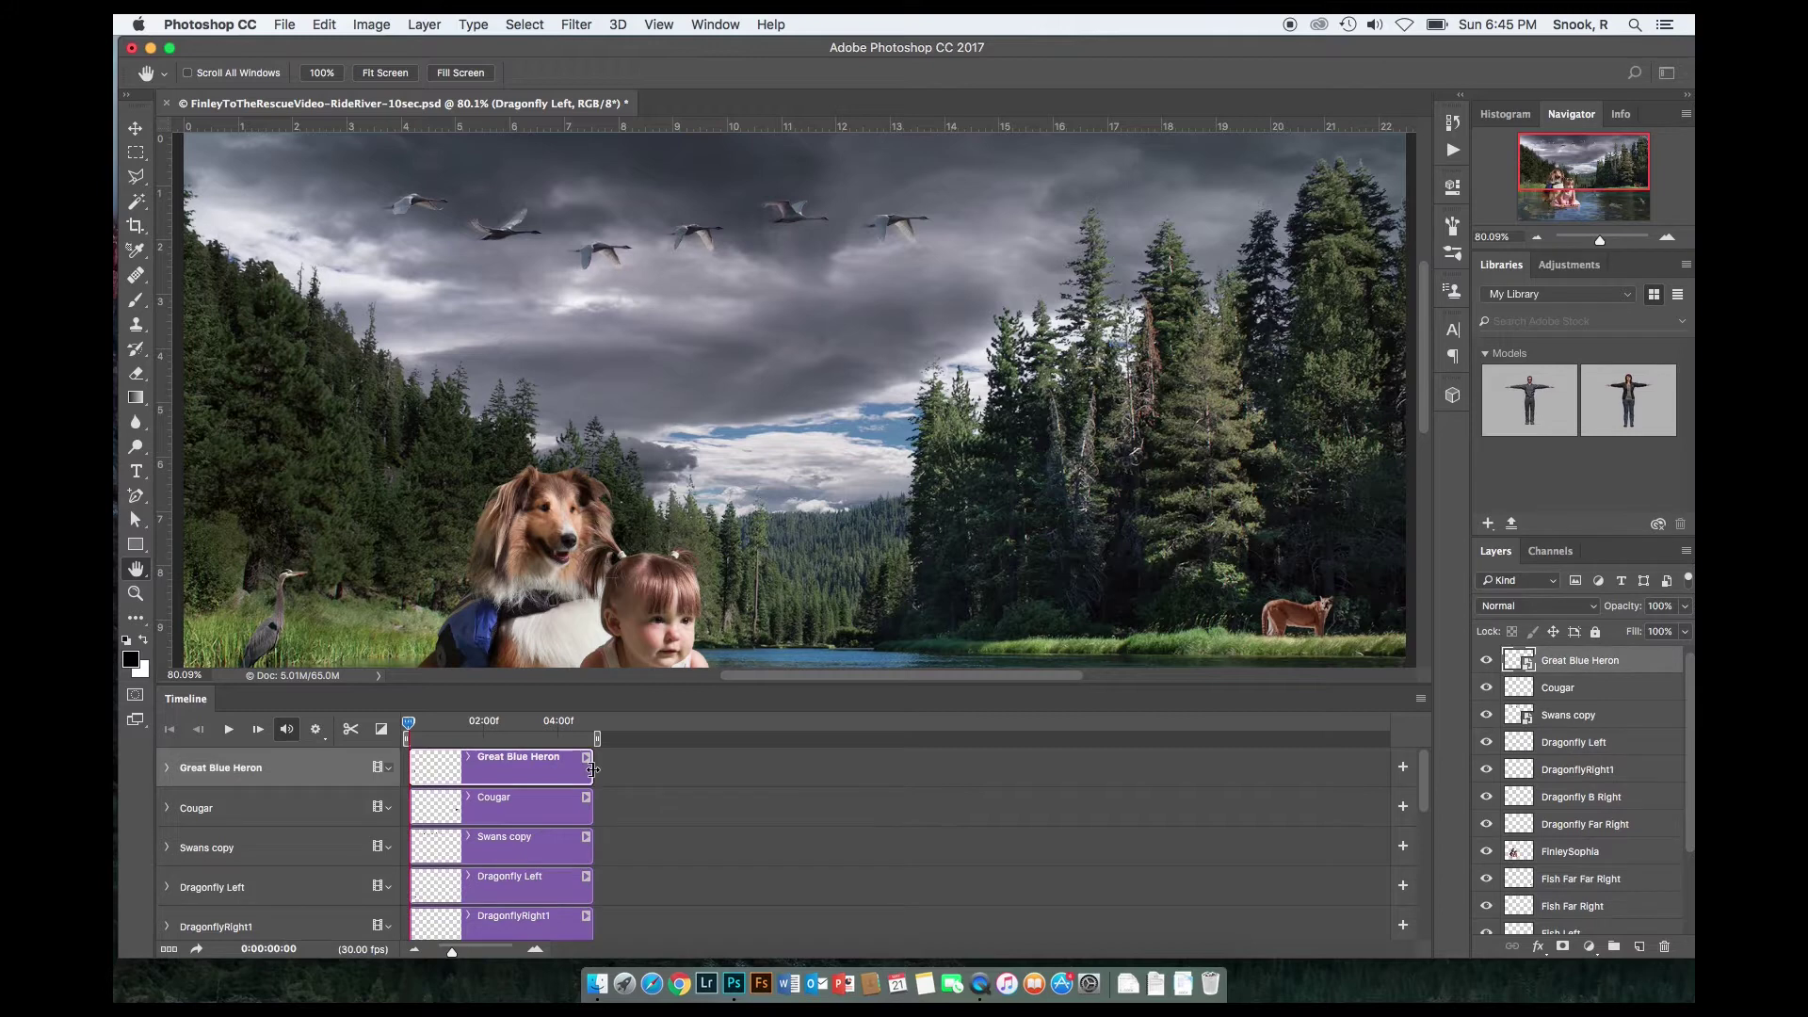
{"action": "left_click_drag", "start_coordinate": [592, 769], "coordinate": [777, 779]}
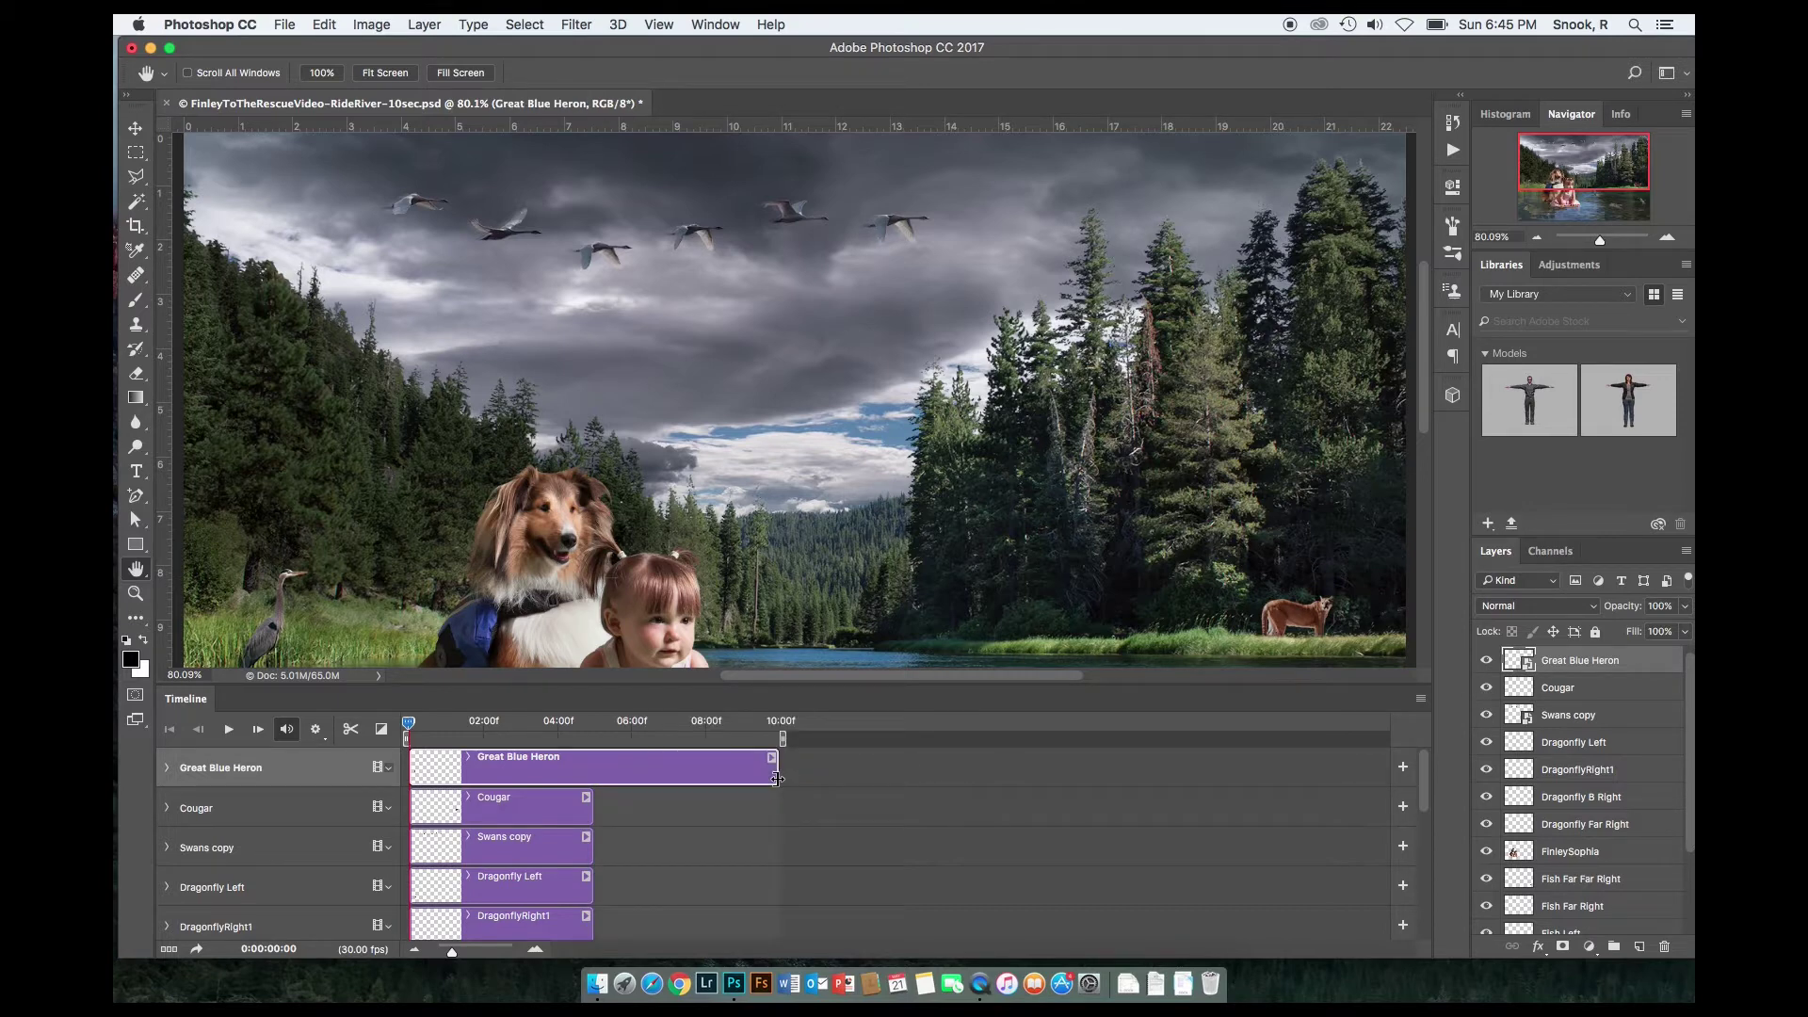
{"action": "left_click", "coordinate": [591, 815]}
{"action": "left_click_drag", "start_coordinate": [591, 815], "coordinate": [758, 824]}
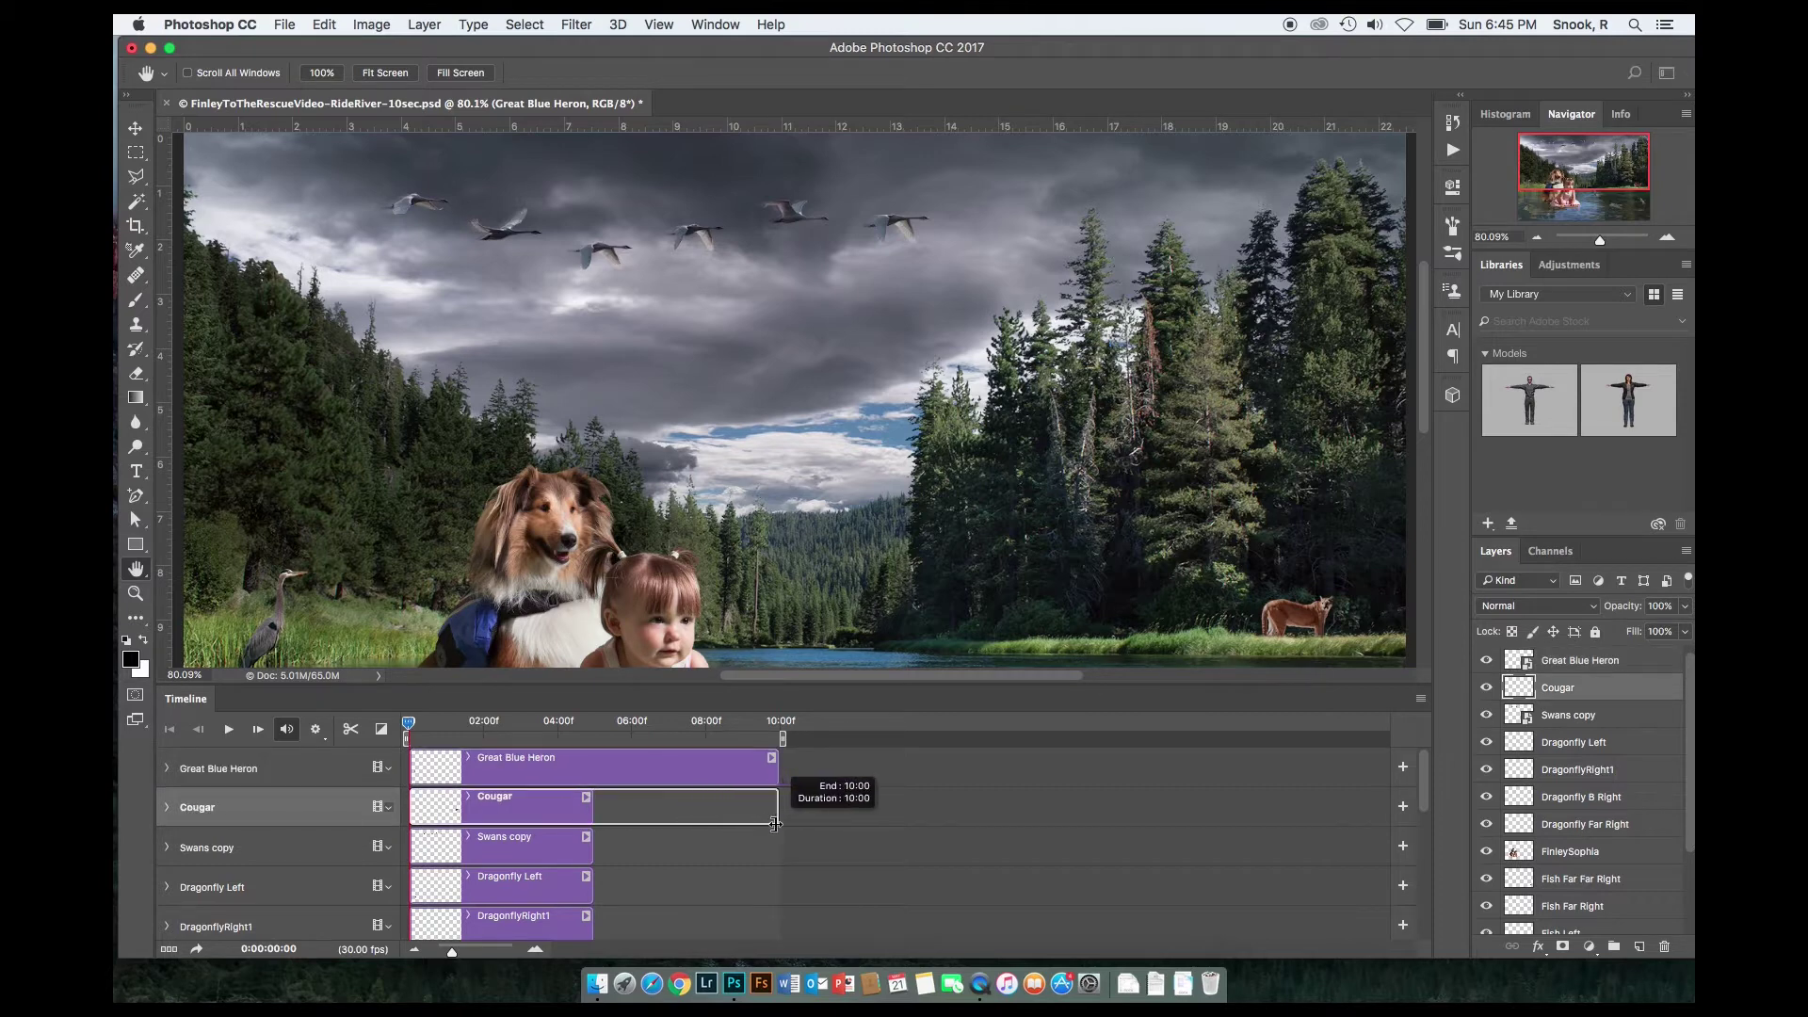
{"action": "left_click_drag", "start_coordinate": [774, 825], "coordinate": [776, 825]}
{"action": "left_click_drag", "start_coordinate": [593, 859], "coordinate": [778, 859]}
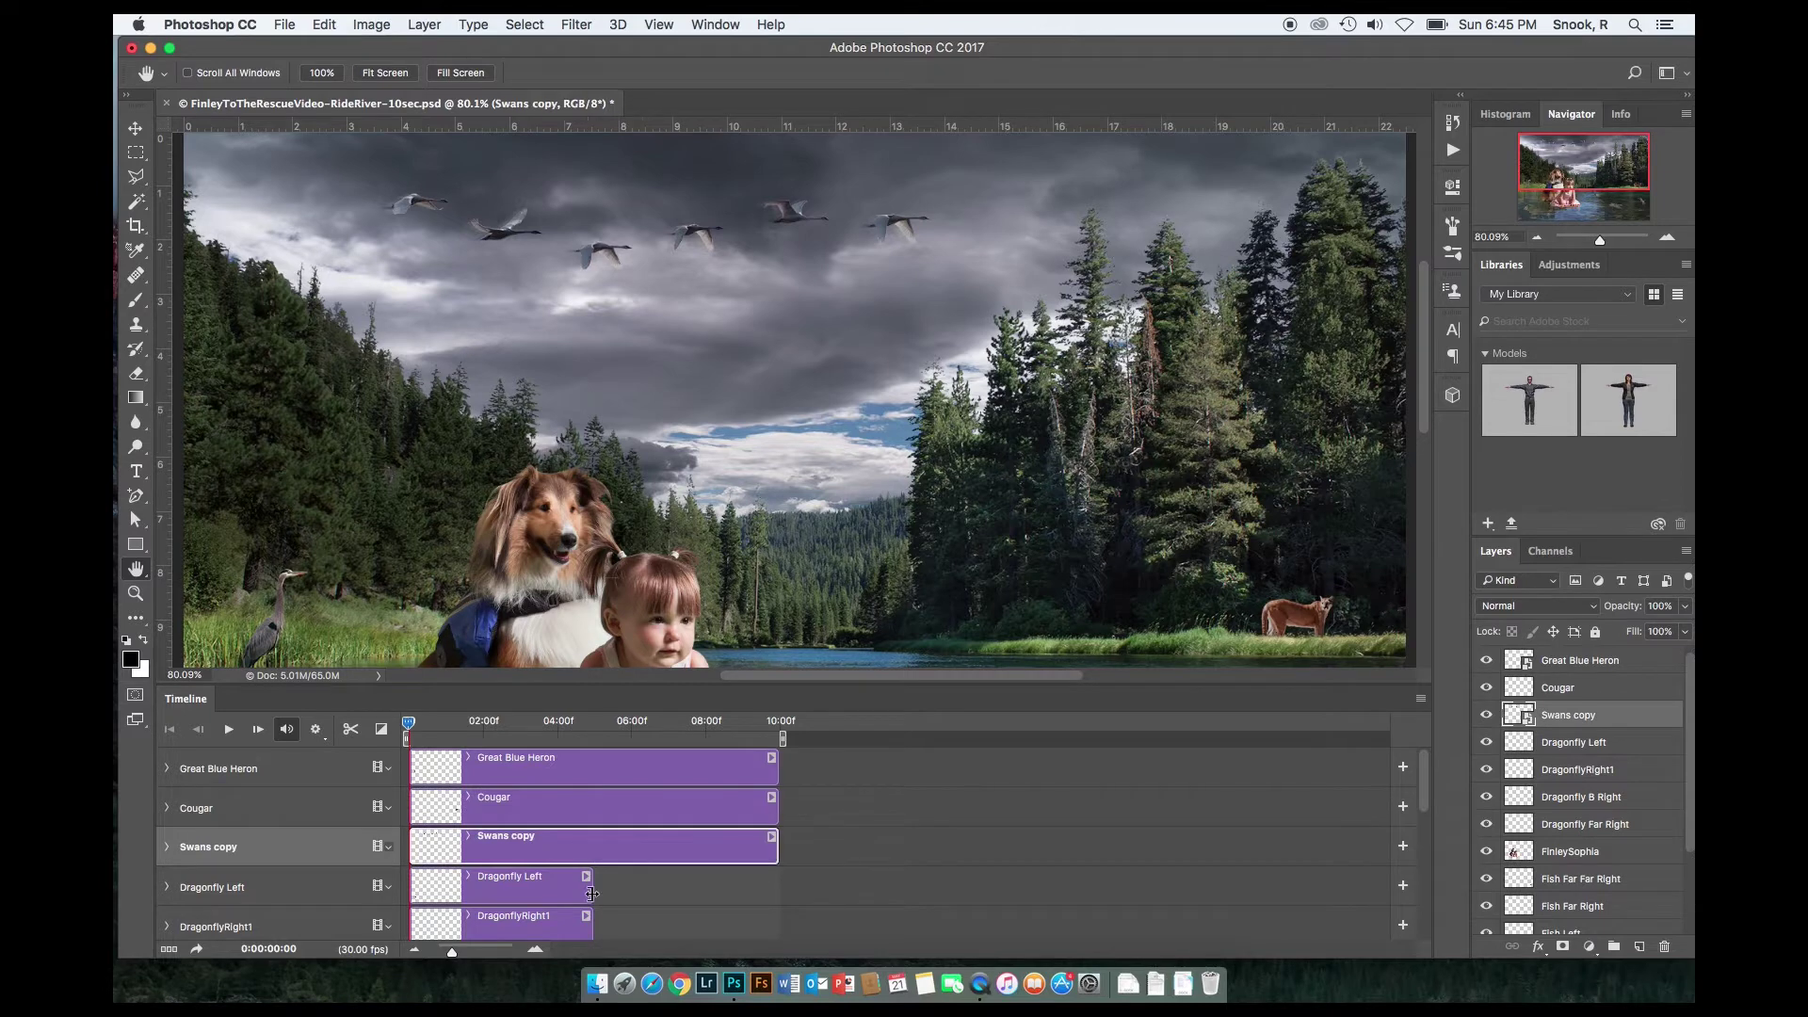
{"action": "left_click_drag", "start_coordinate": [591, 893], "coordinate": [778, 892]}
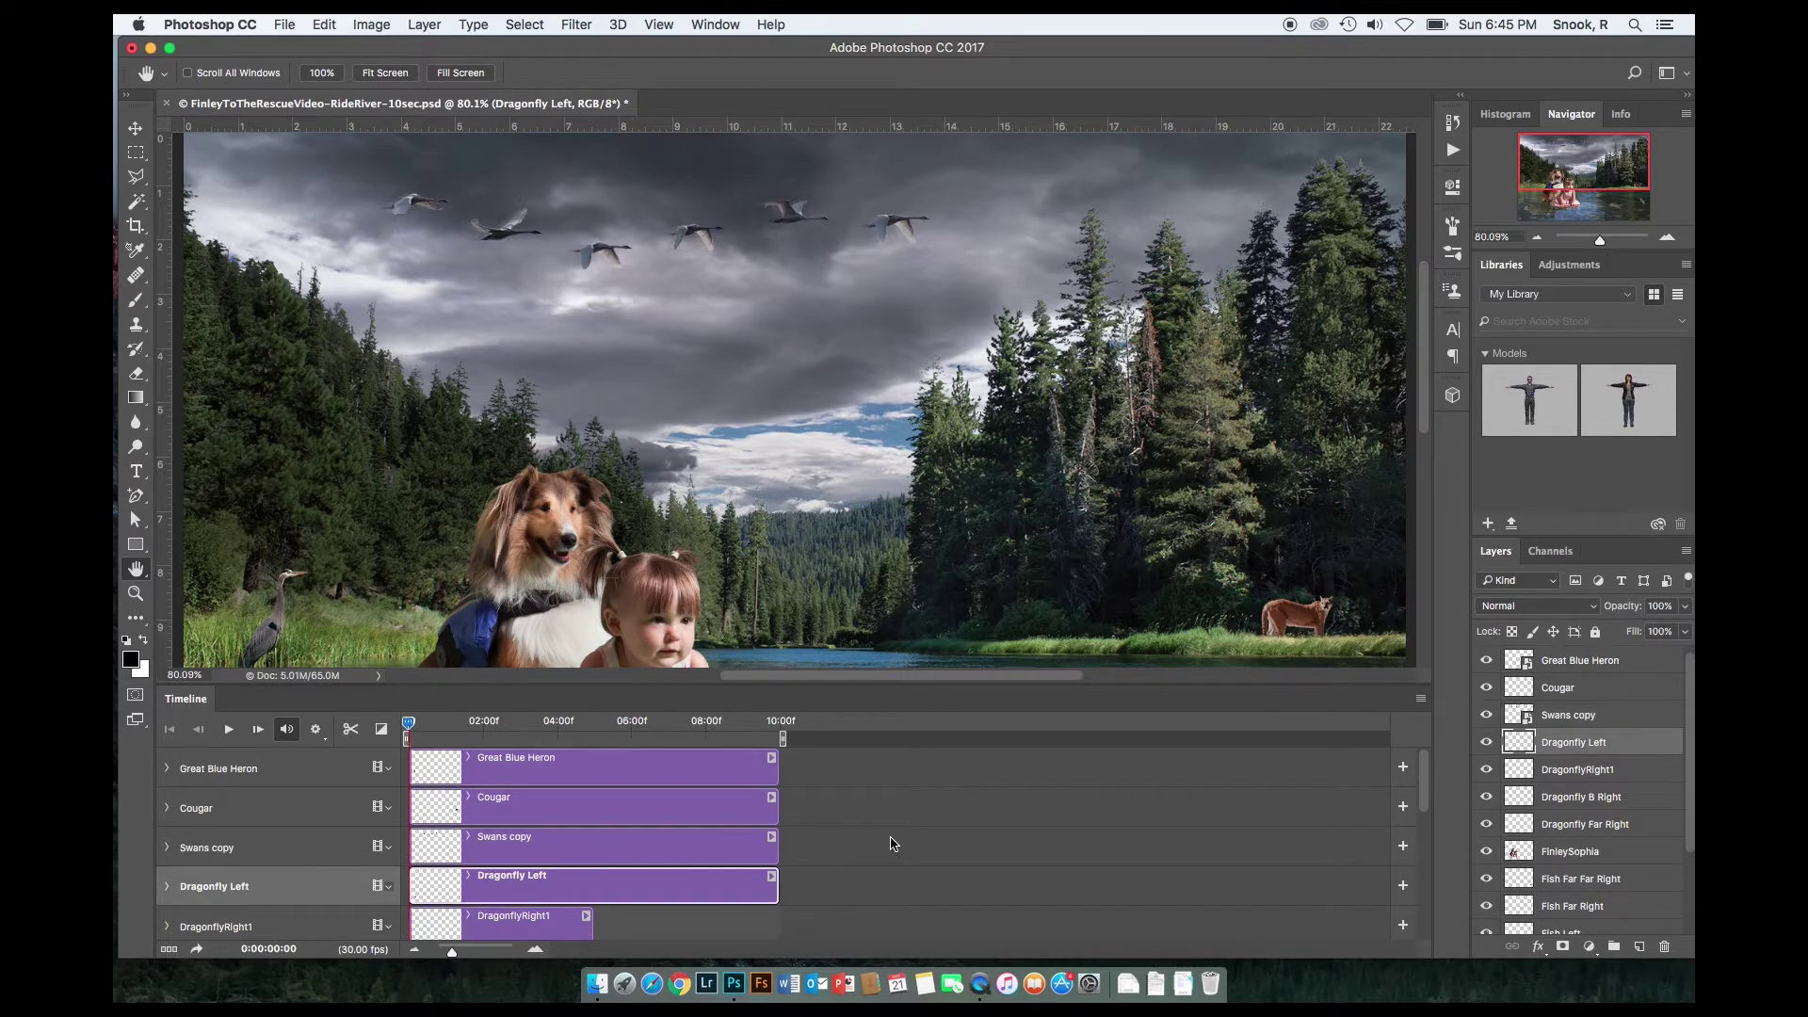
Step: Extend the DragonflyRight1 and Dark Clouds clips to 10 seconds, then fit the image on screen
{"action": "scroll", "coordinate": [892, 841], "scroll_direction": "down", "scroll_amount": 4}
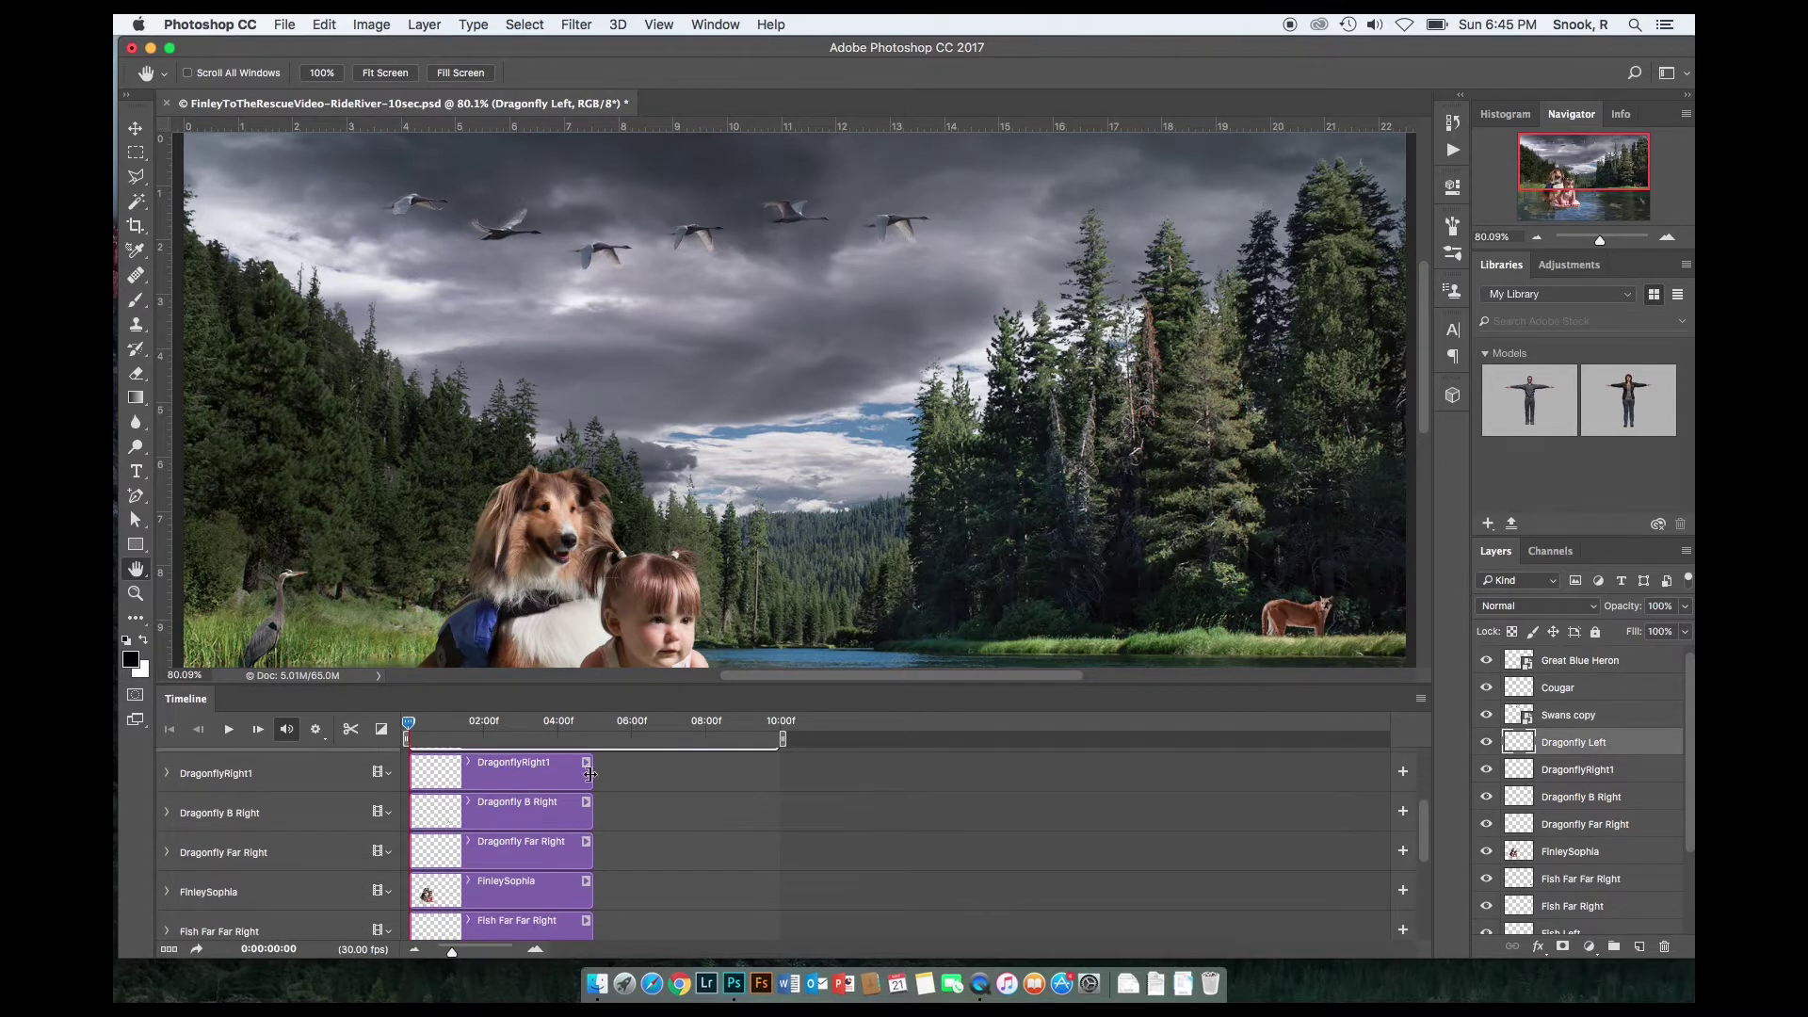
{"action": "left_click_drag", "start_coordinate": [590, 774], "coordinate": [752, 785]}
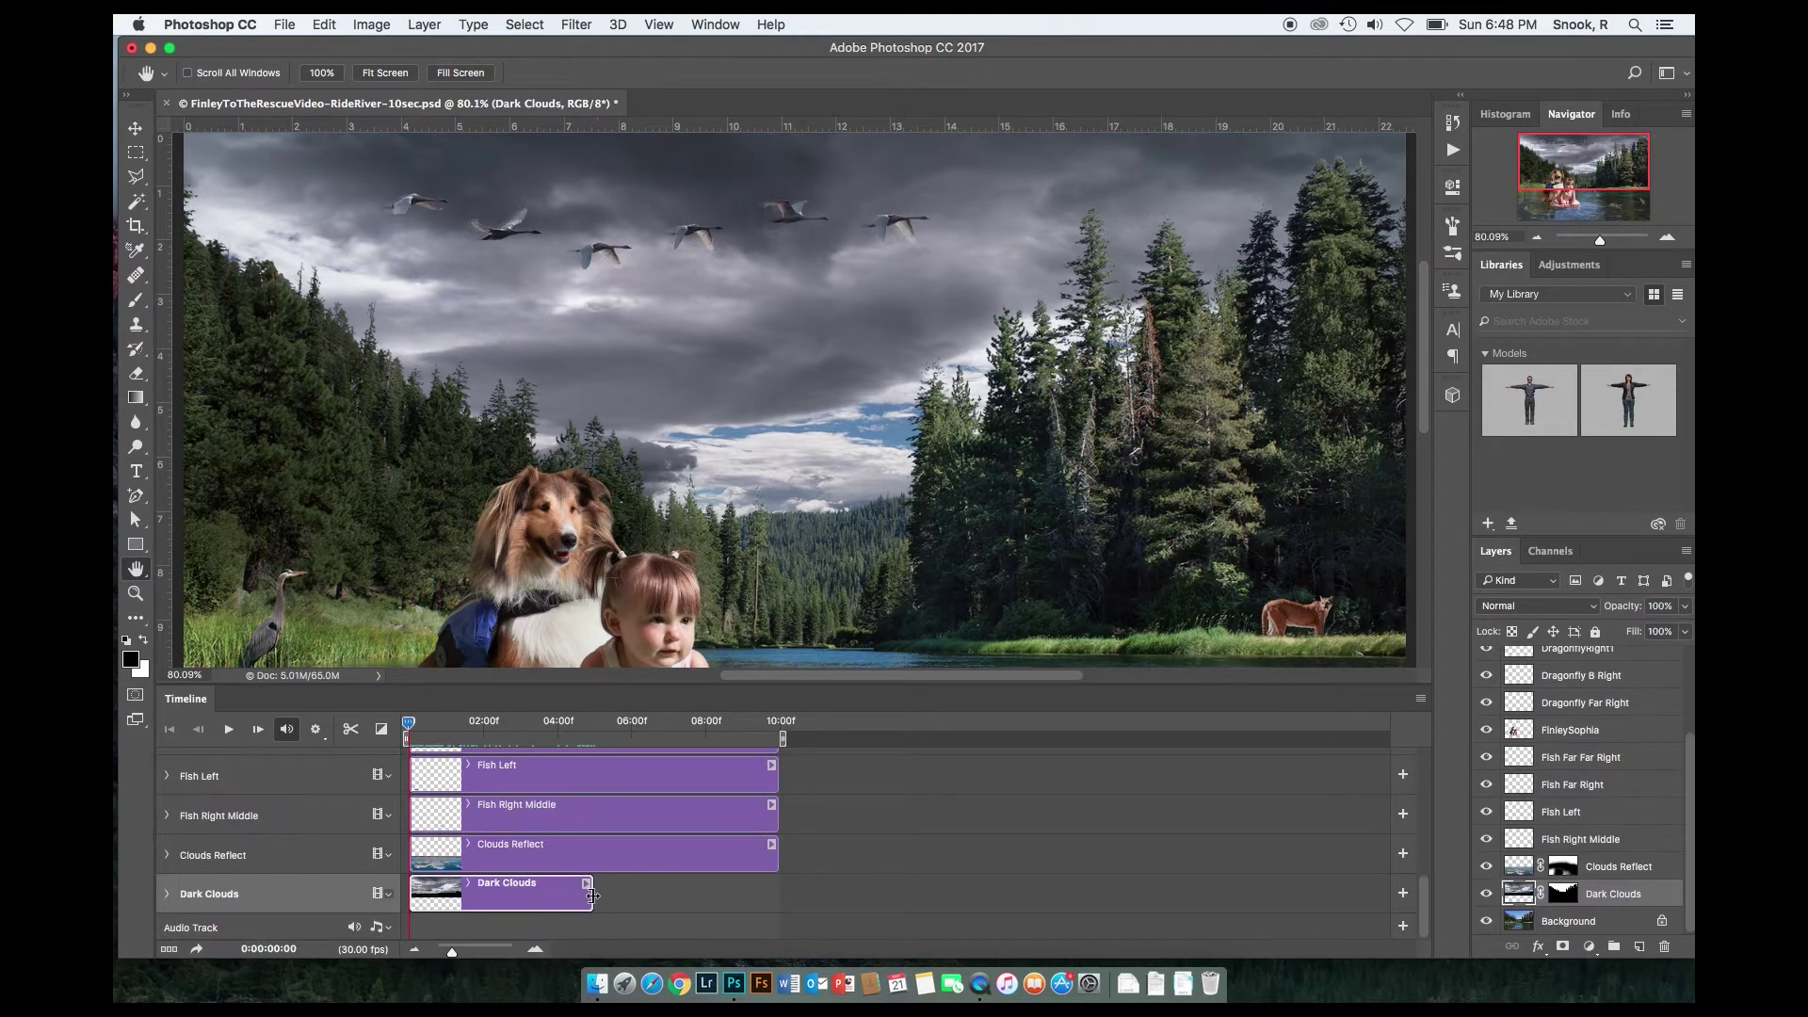
{"action": "left_click_drag", "start_coordinate": [591, 895], "coordinate": [779, 895]}
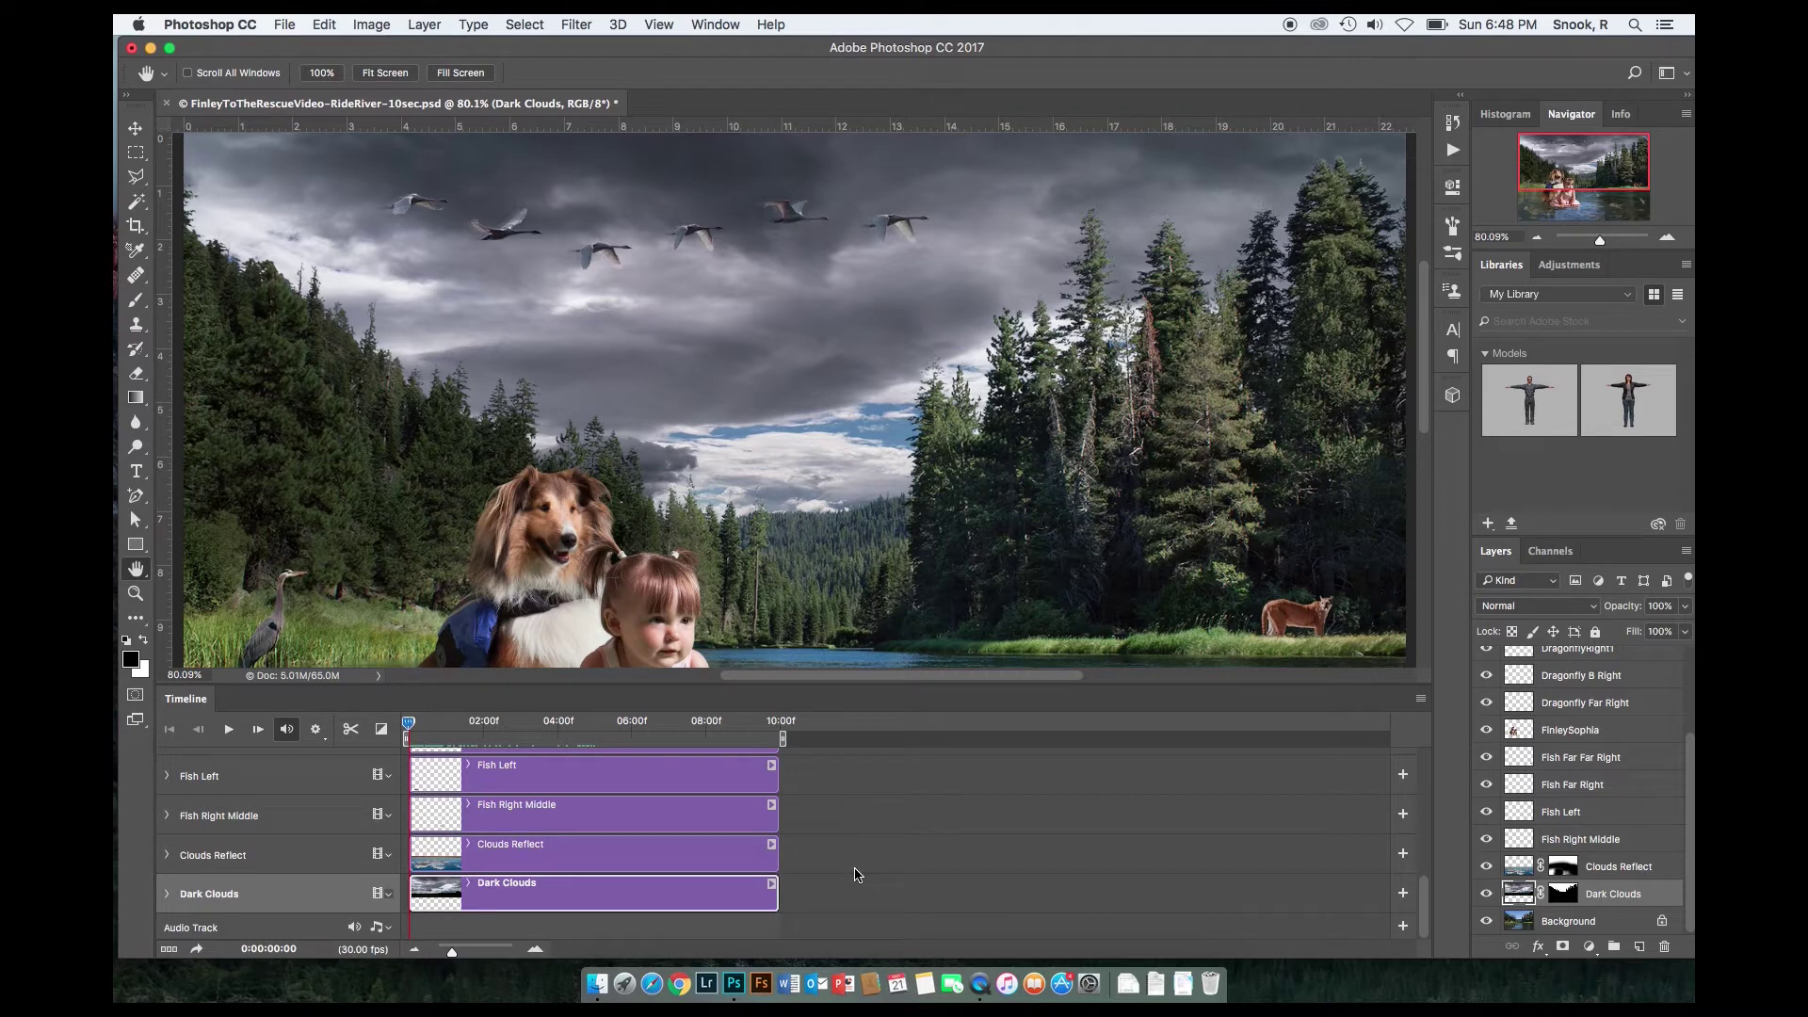
{"action": "scroll", "coordinate": [855, 875], "scroll_direction": "up", "scroll_amount": 8}
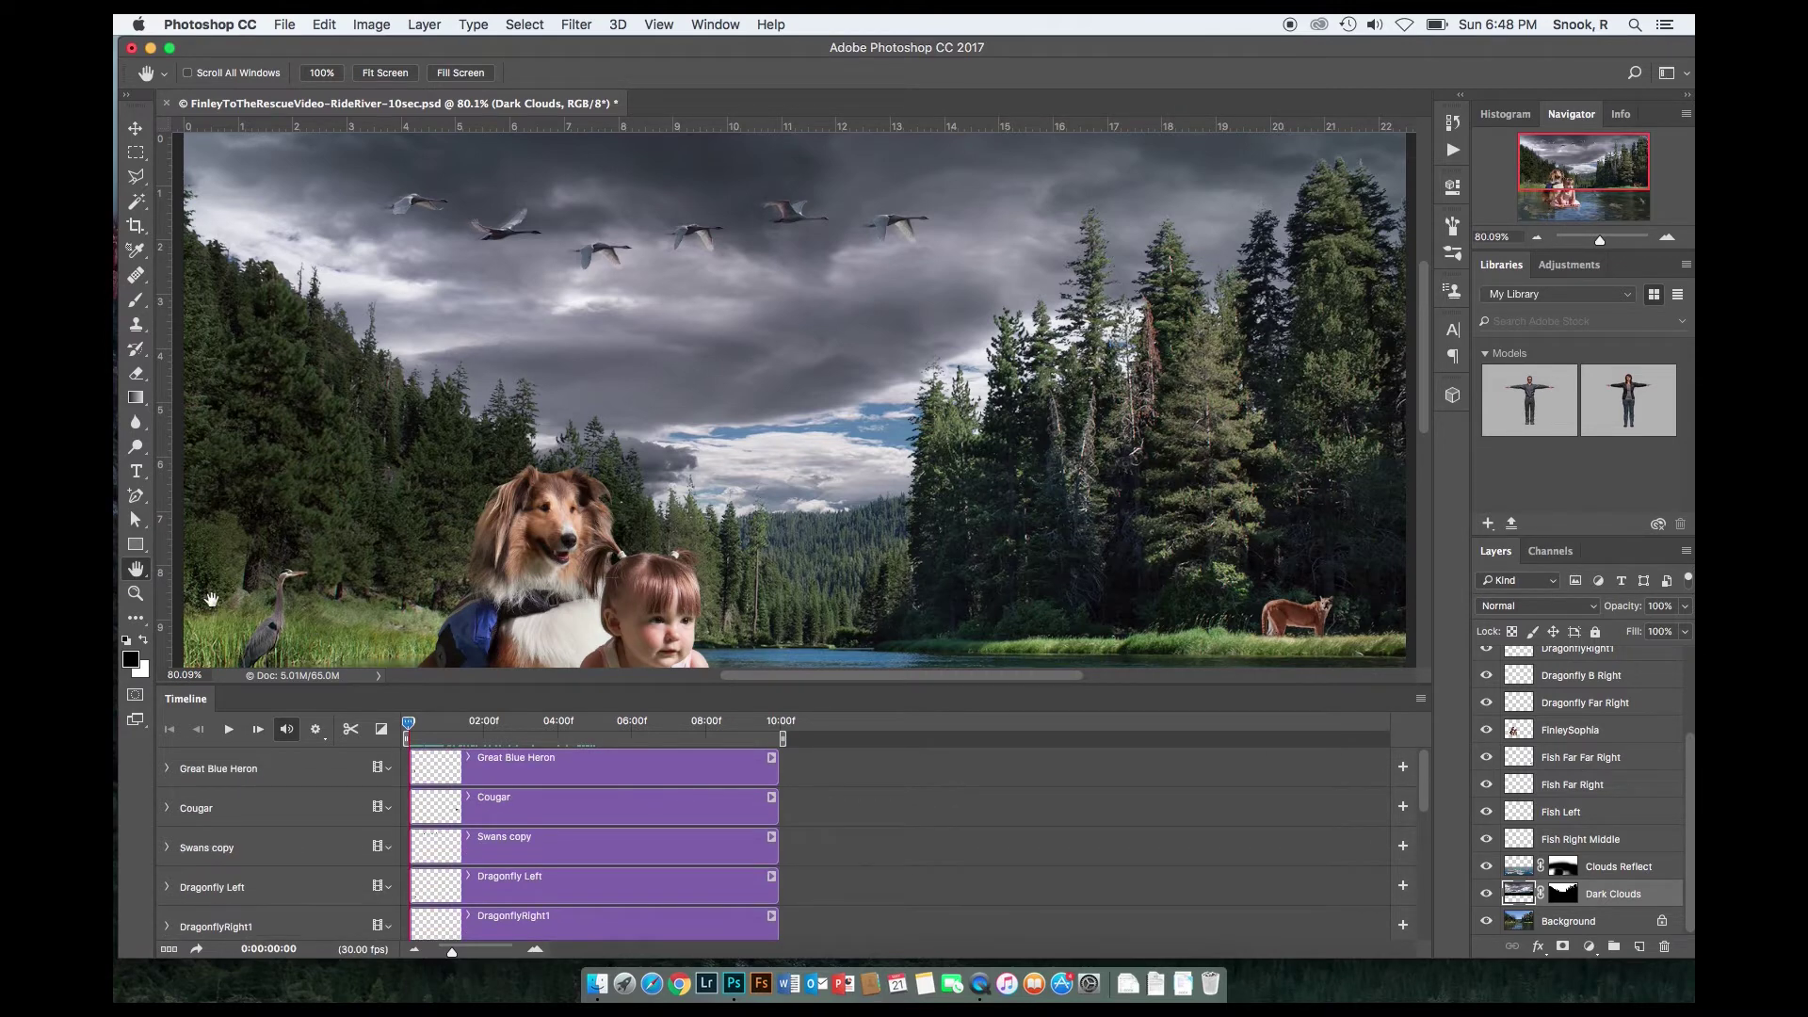
{"action": "double_click", "coordinate": [146, 571]}
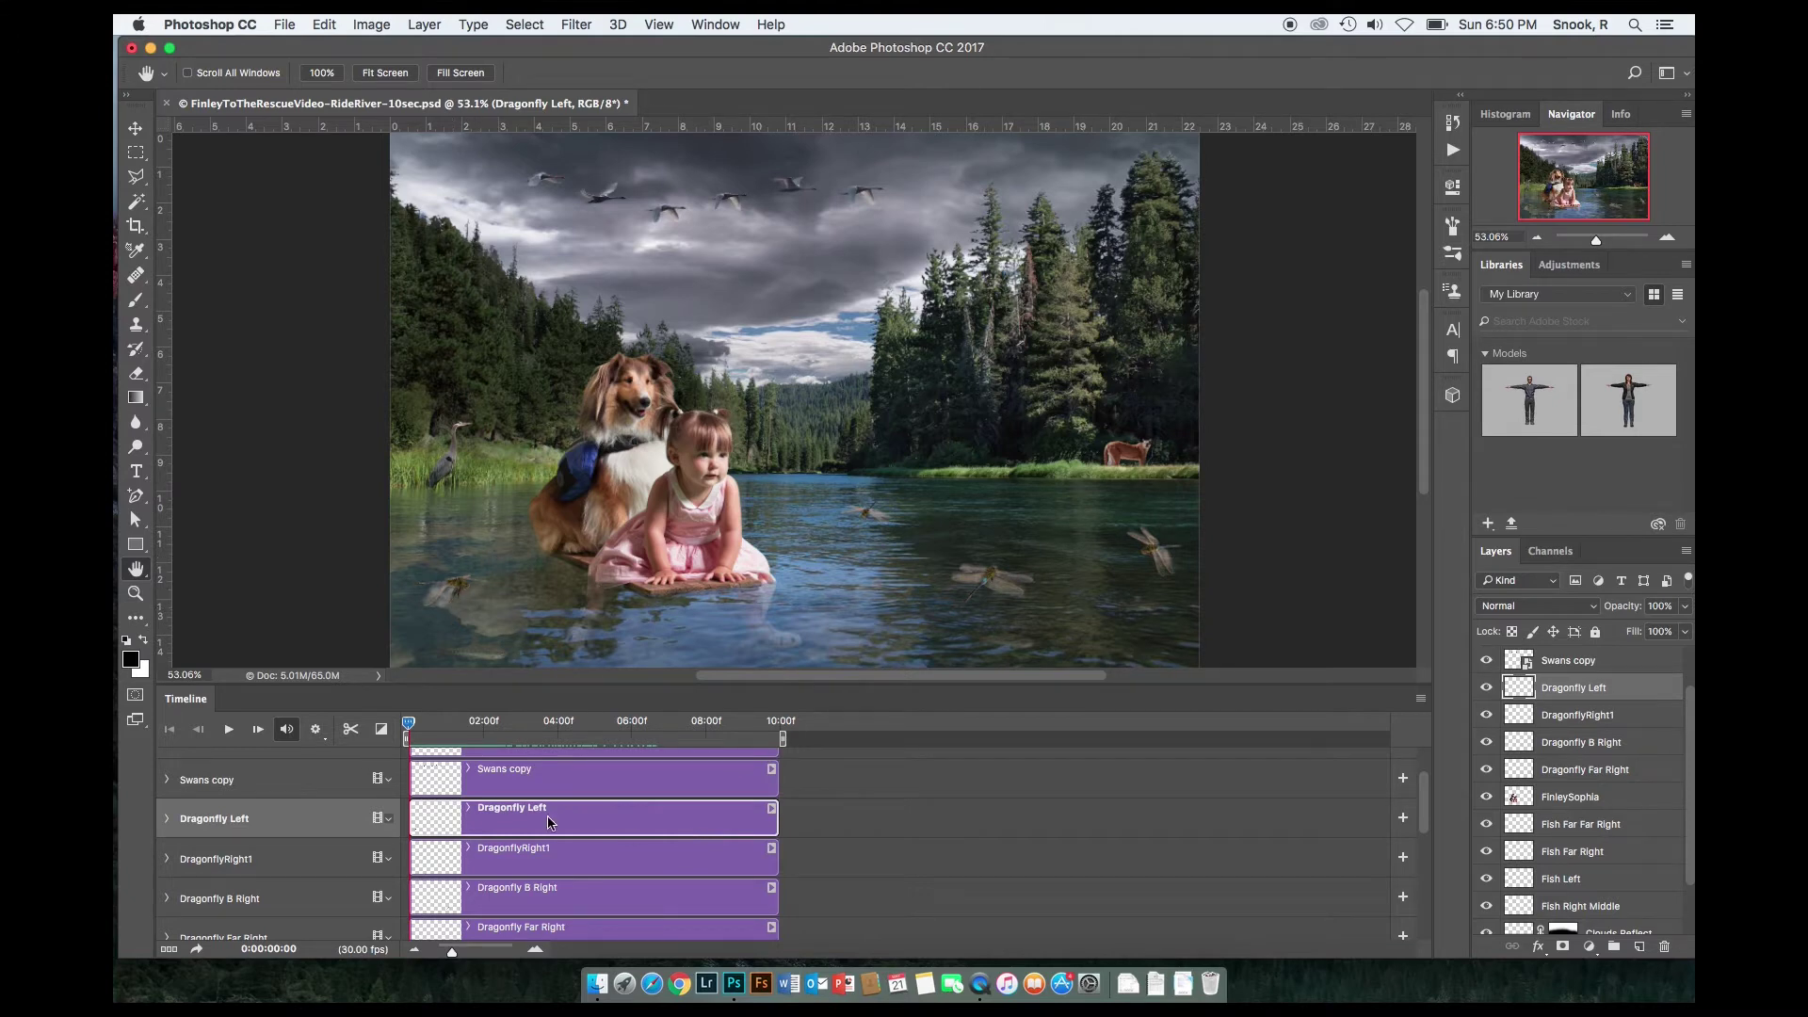
Step: Expand the Dragonfly Left track to show its Position, Opacity and Style properties
{"action": "left_click", "coordinate": [168, 819]}
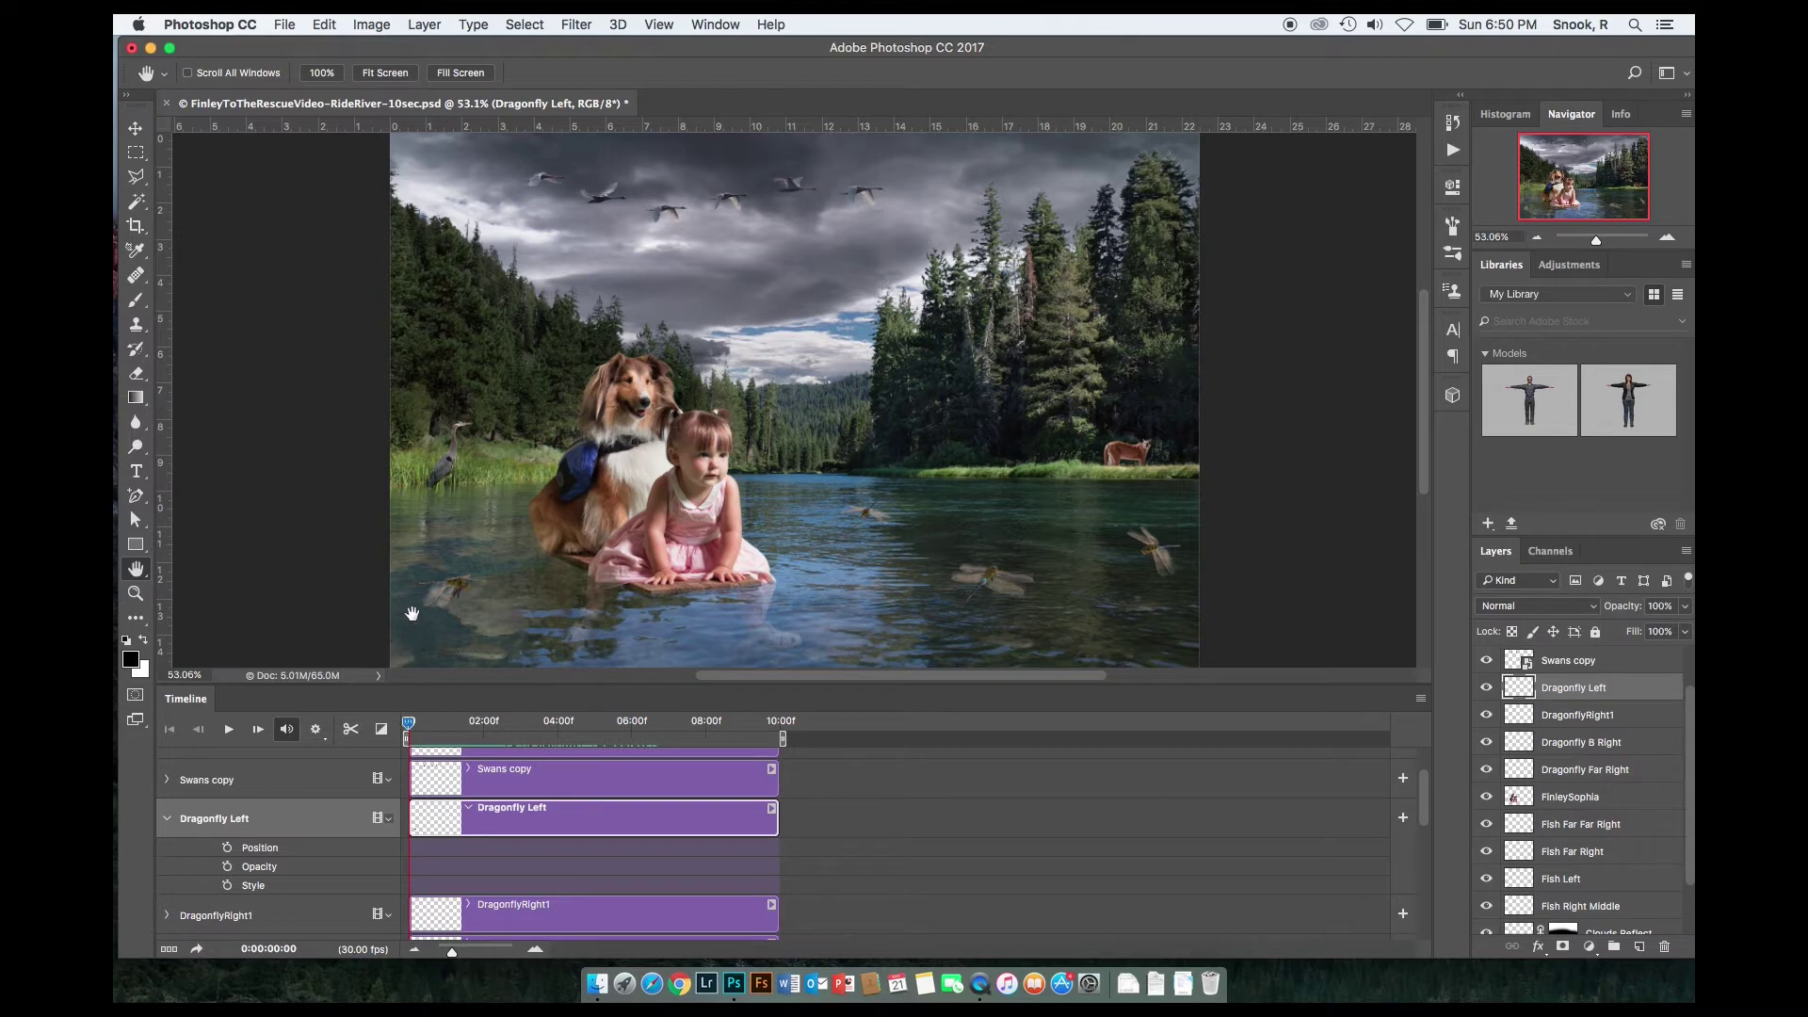
Step: Move the left dragonfly off the canvas edge and set a Position keyframe at frame 0
{"action": "key", "text": "v"}
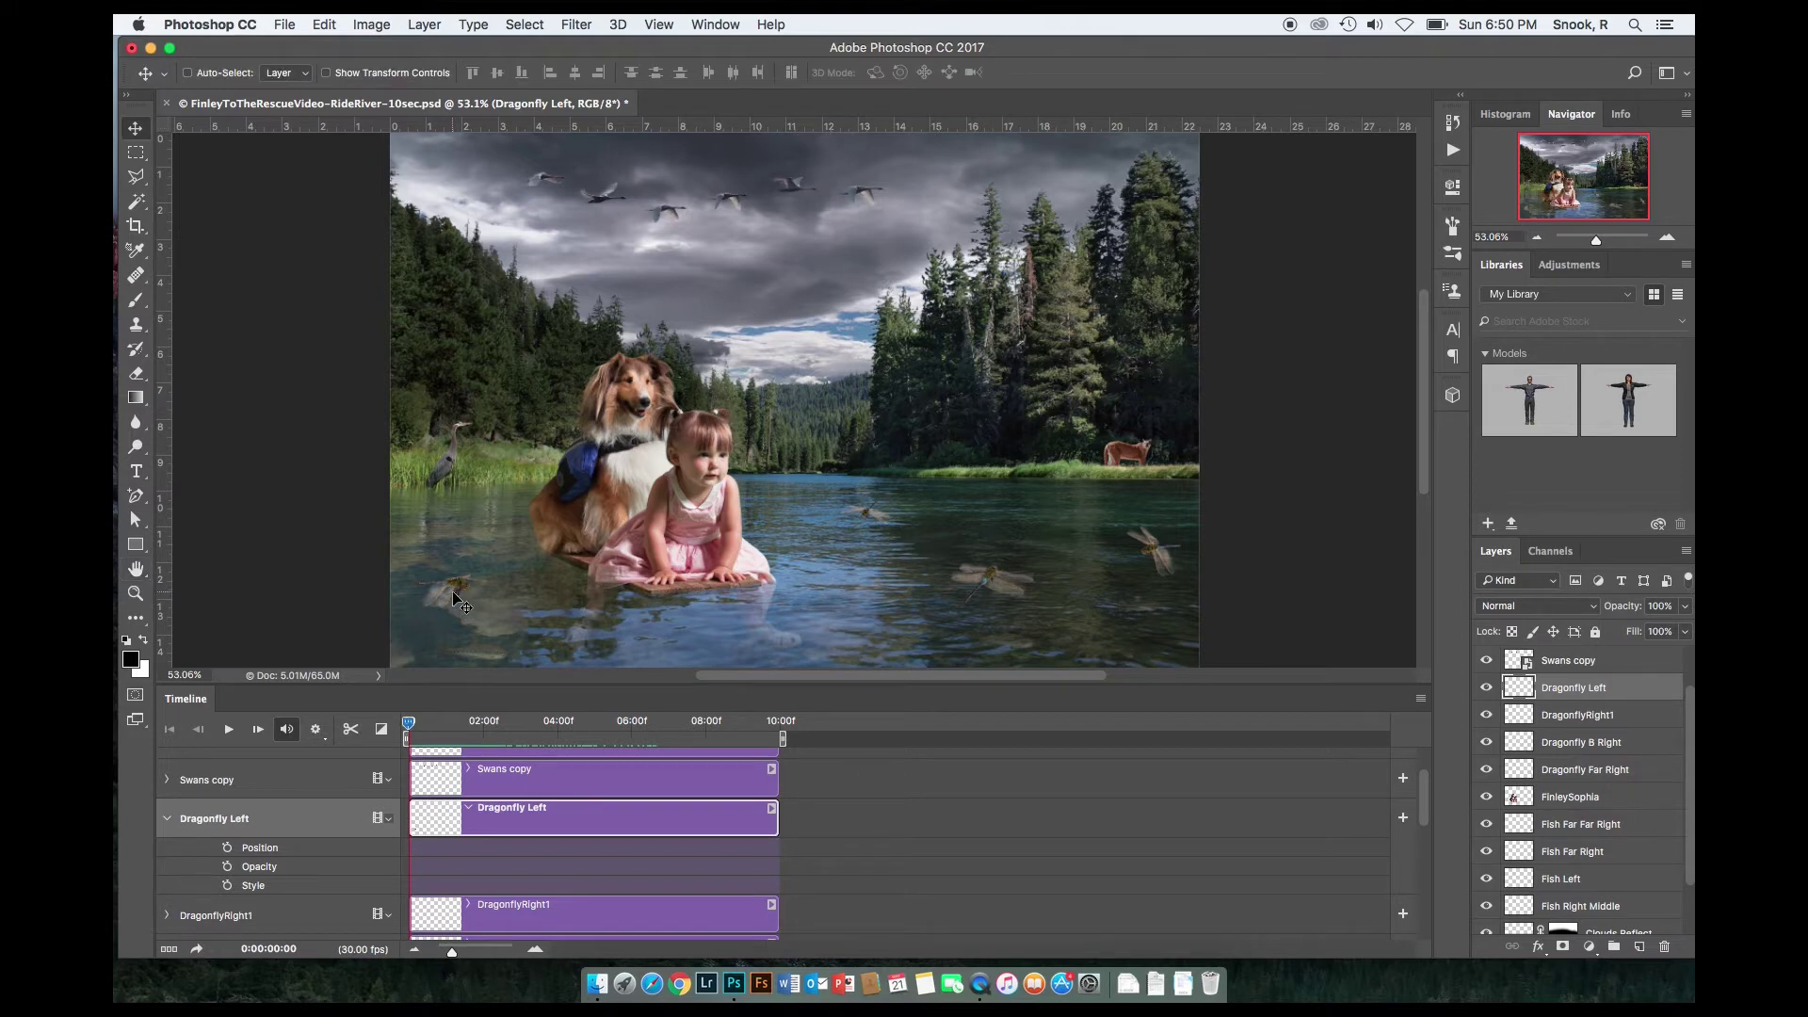
{"action": "left_click_drag", "start_coordinate": [460, 603], "coordinate": [346, 589]}
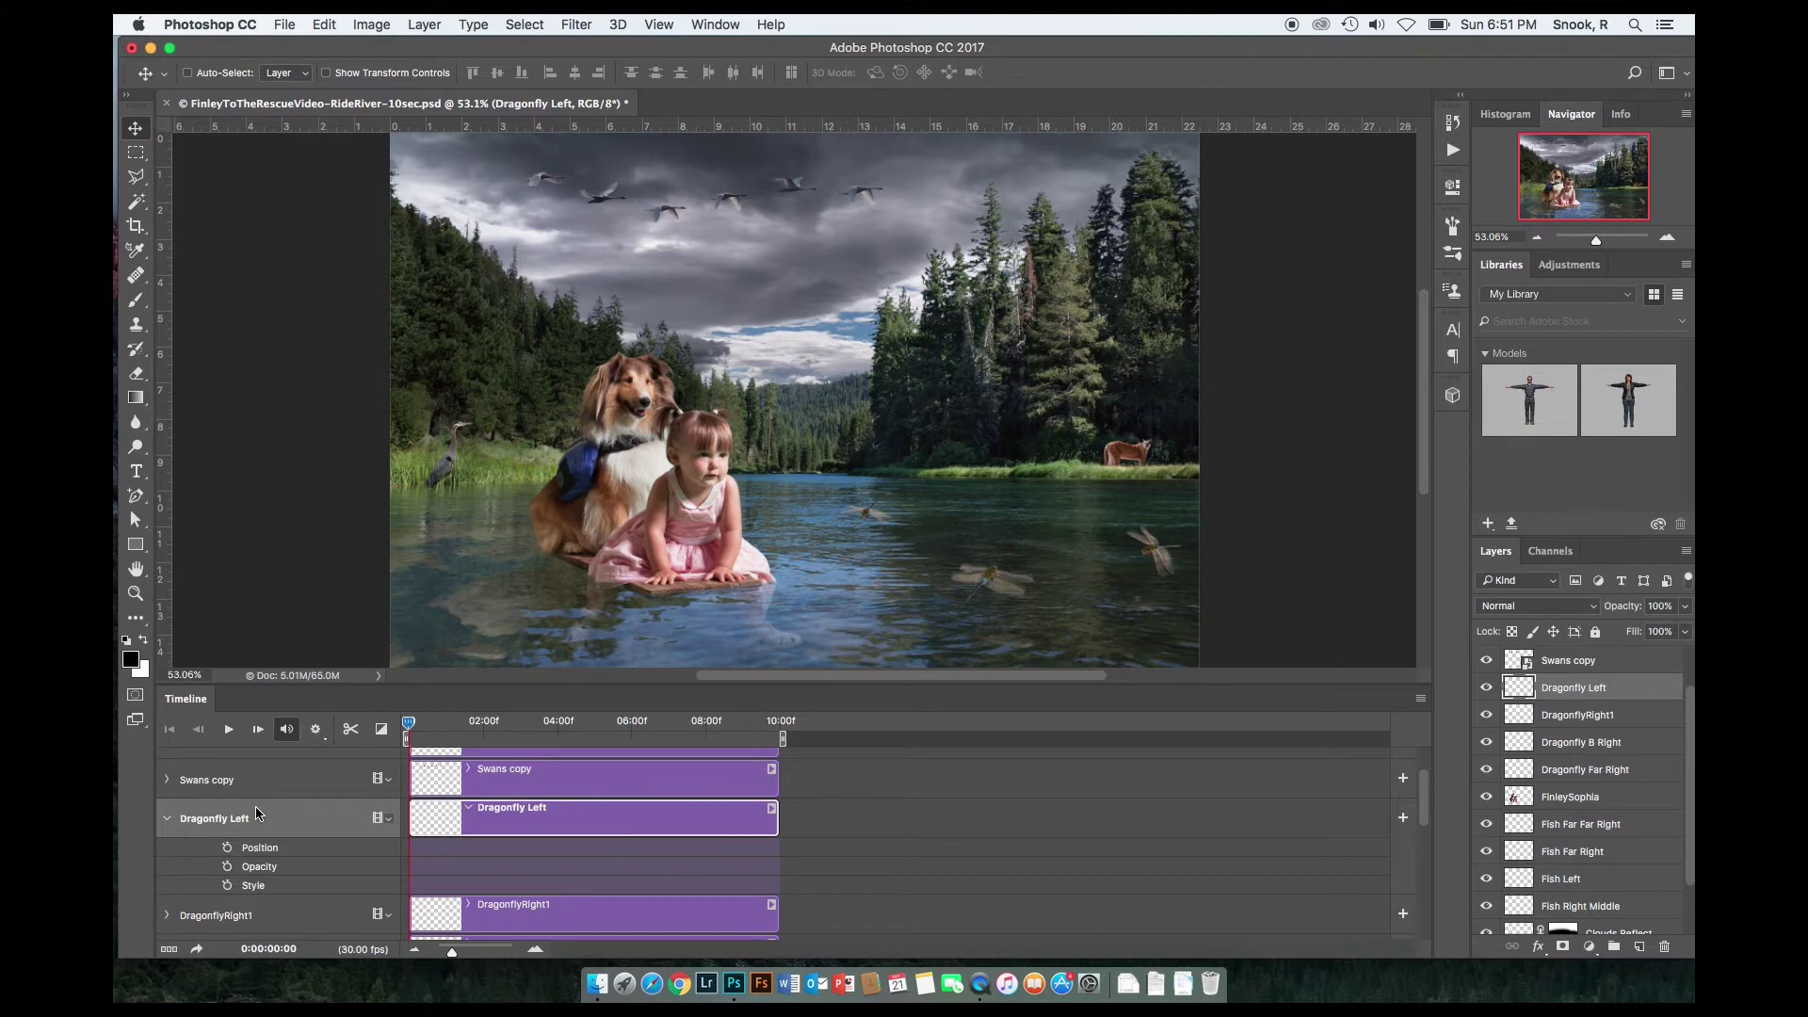
{"action": "left_click", "coordinate": [228, 850]}
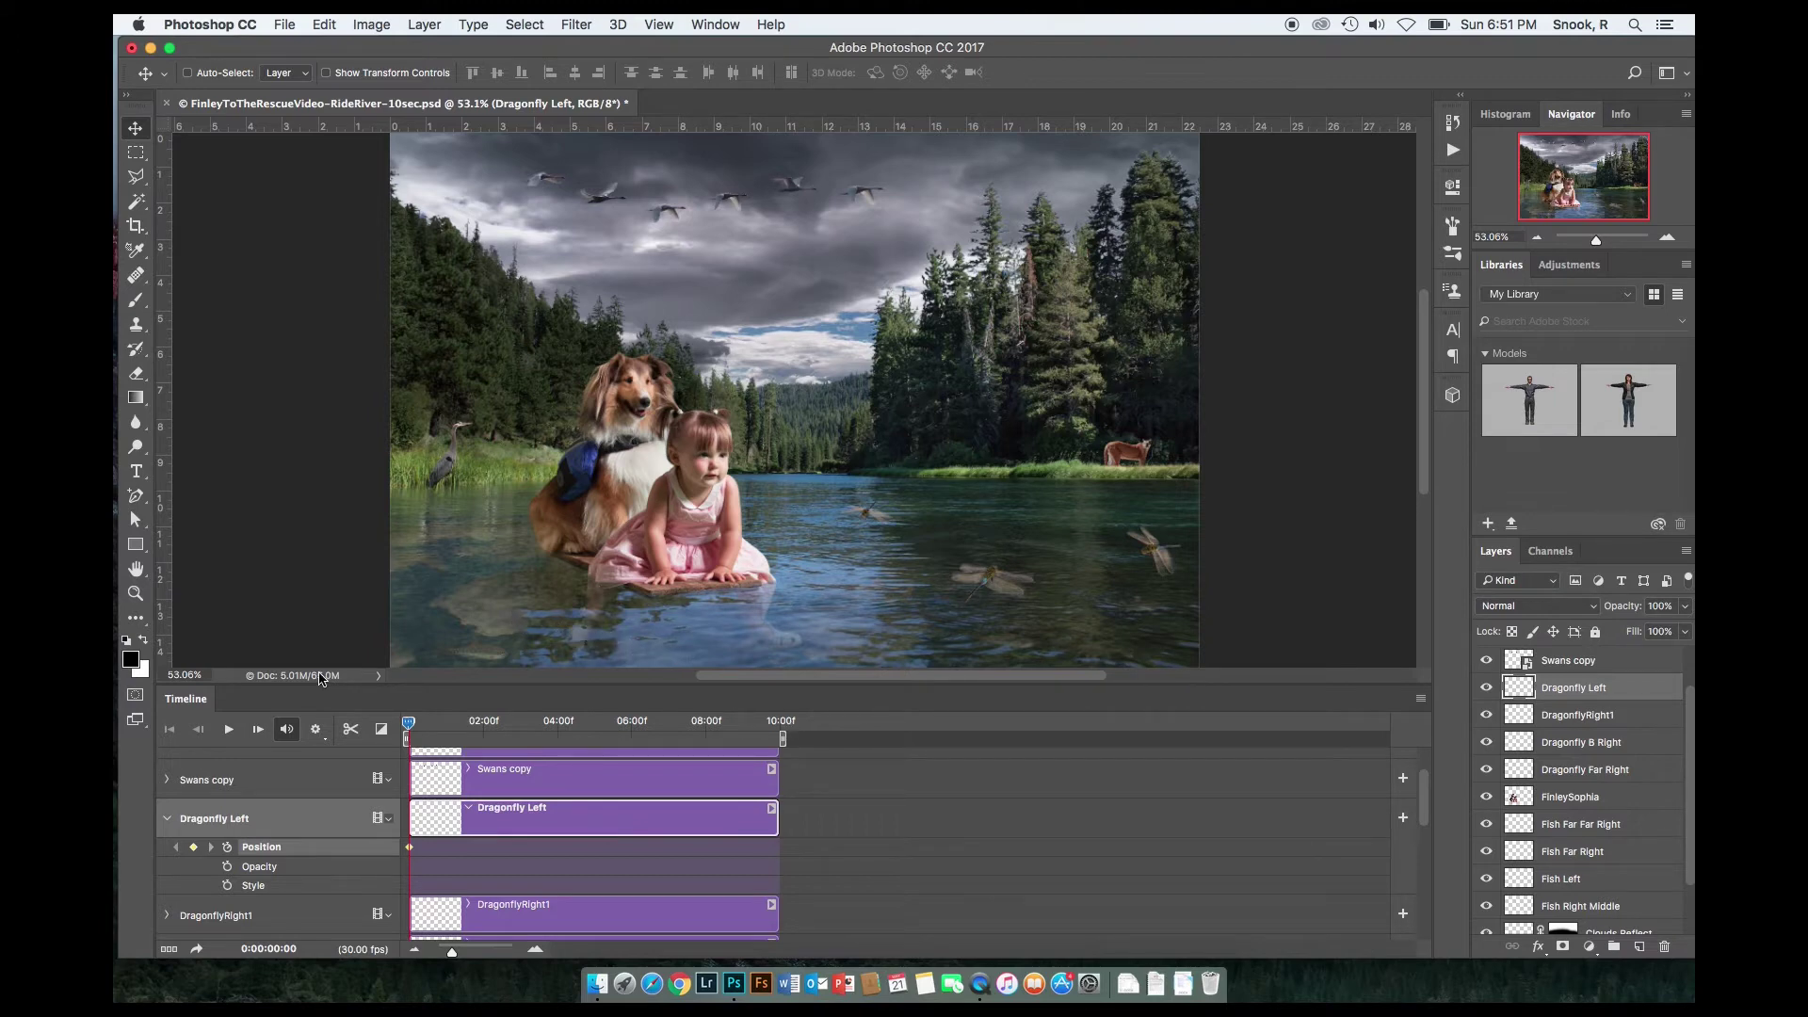
Step: At 02:00, drag the dragonfly back onto the canvas to record a second Position keyframe
{"action": "key", "text": "super+minus"}
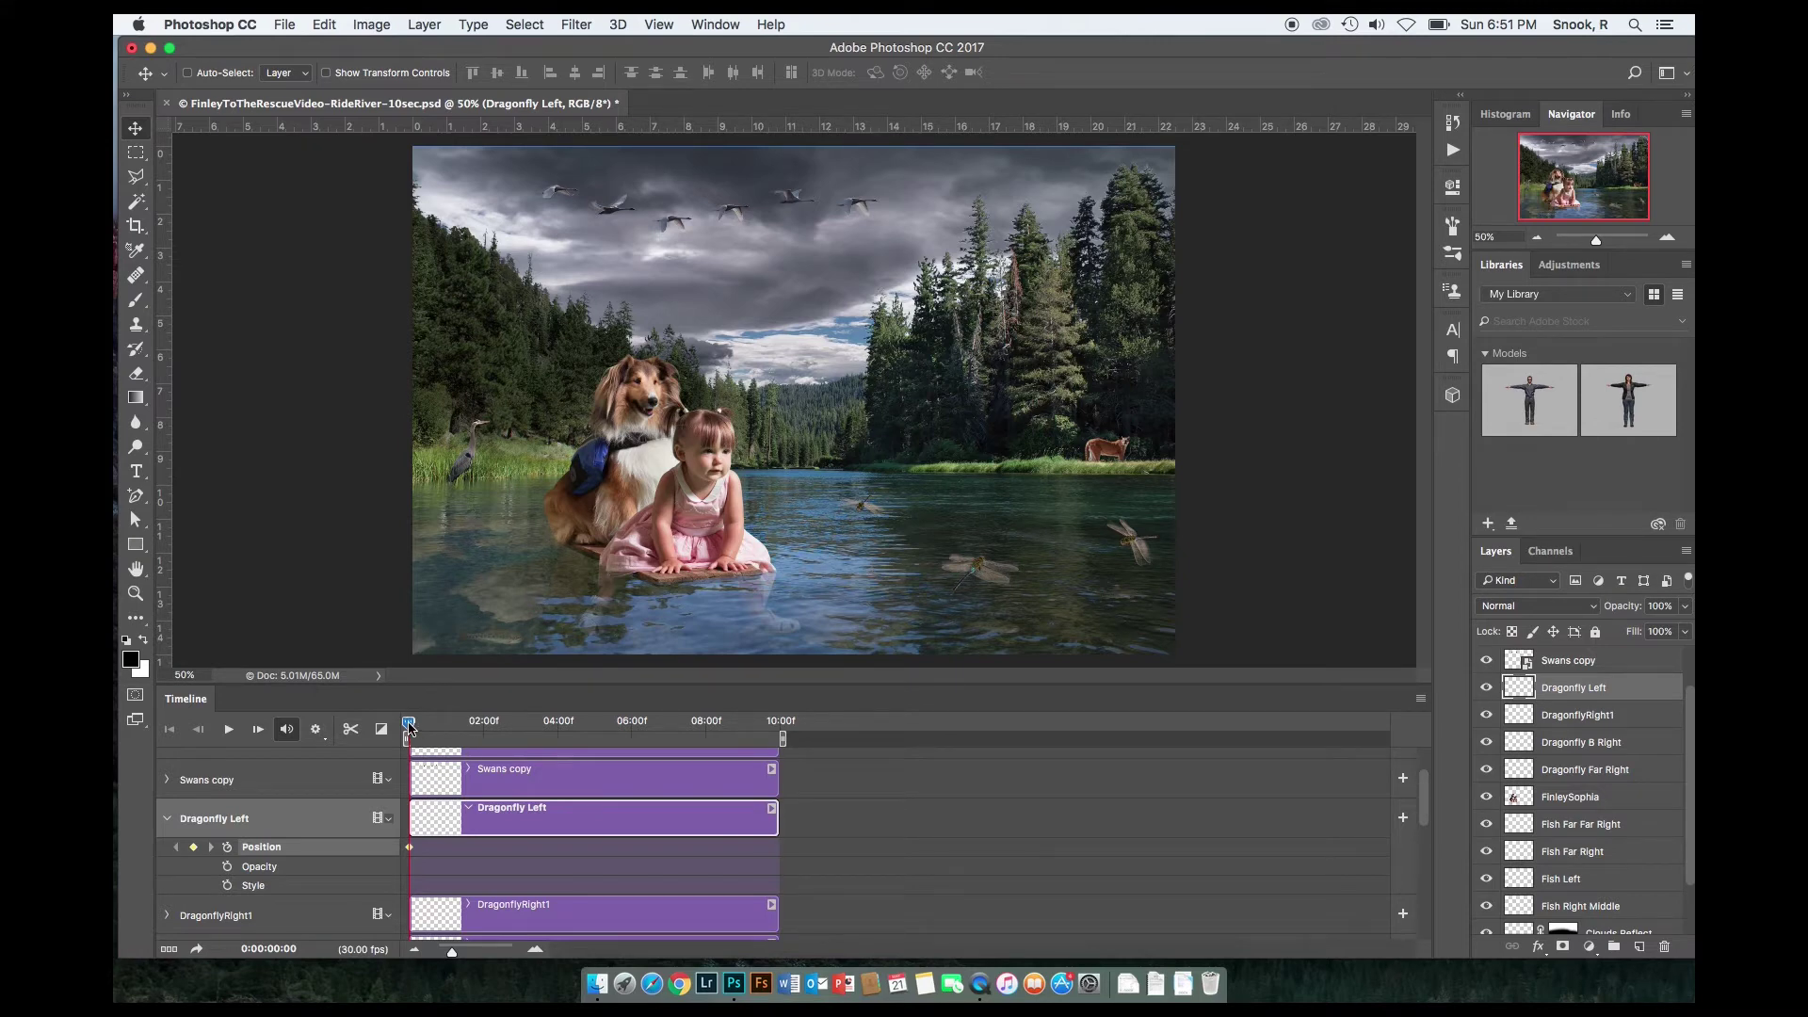
{"action": "left_click_drag", "start_coordinate": [409, 726], "coordinate": [483, 732]}
{"action": "left_click", "coordinate": [482, 725]}
{"action": "left_click_drag", "start_coordinate": [365, 577], "coordinate": [473, 587]}
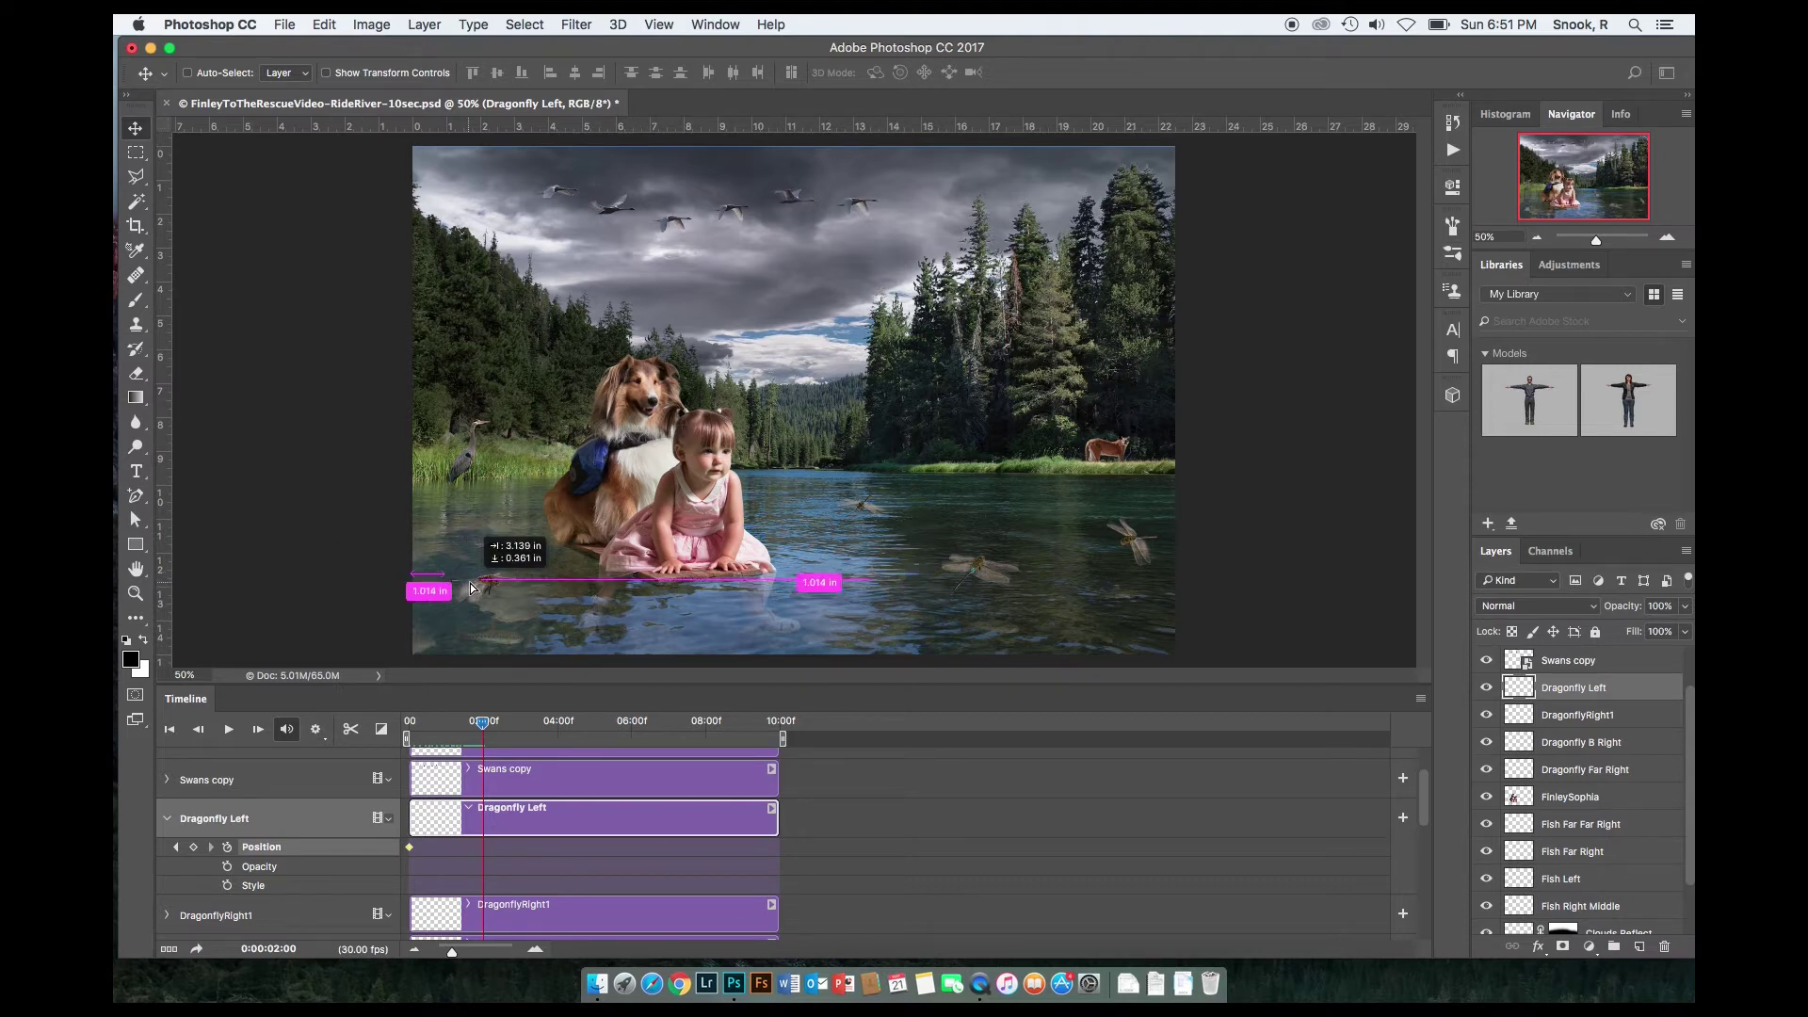
{"action": "left_click_drag", "start_coordinate": [473, 588], "coordinate": [474, 588]}
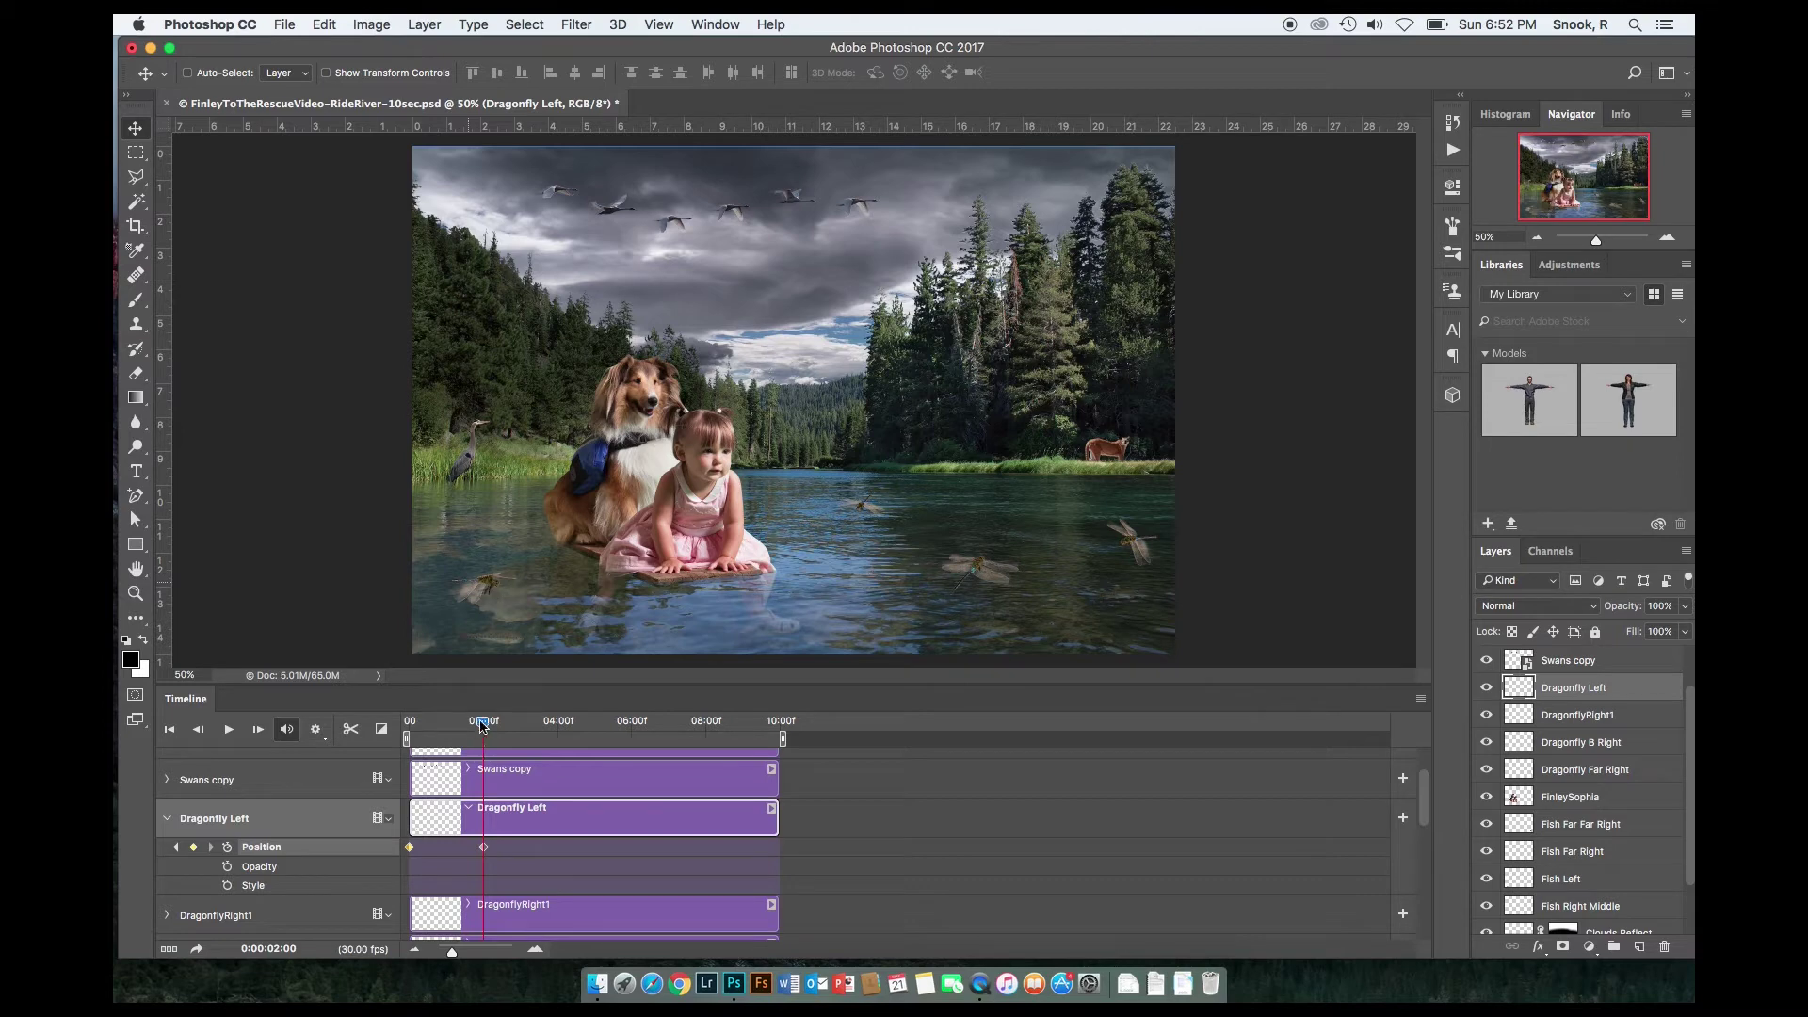
Step: Scrub and play the timeline to preview the dragonfly's in-between motion
{"action": "left_click_drag", "start_coordinate": [481, 722], "coordinate": [425, 723]}
{"action": "key", "text": "space"}
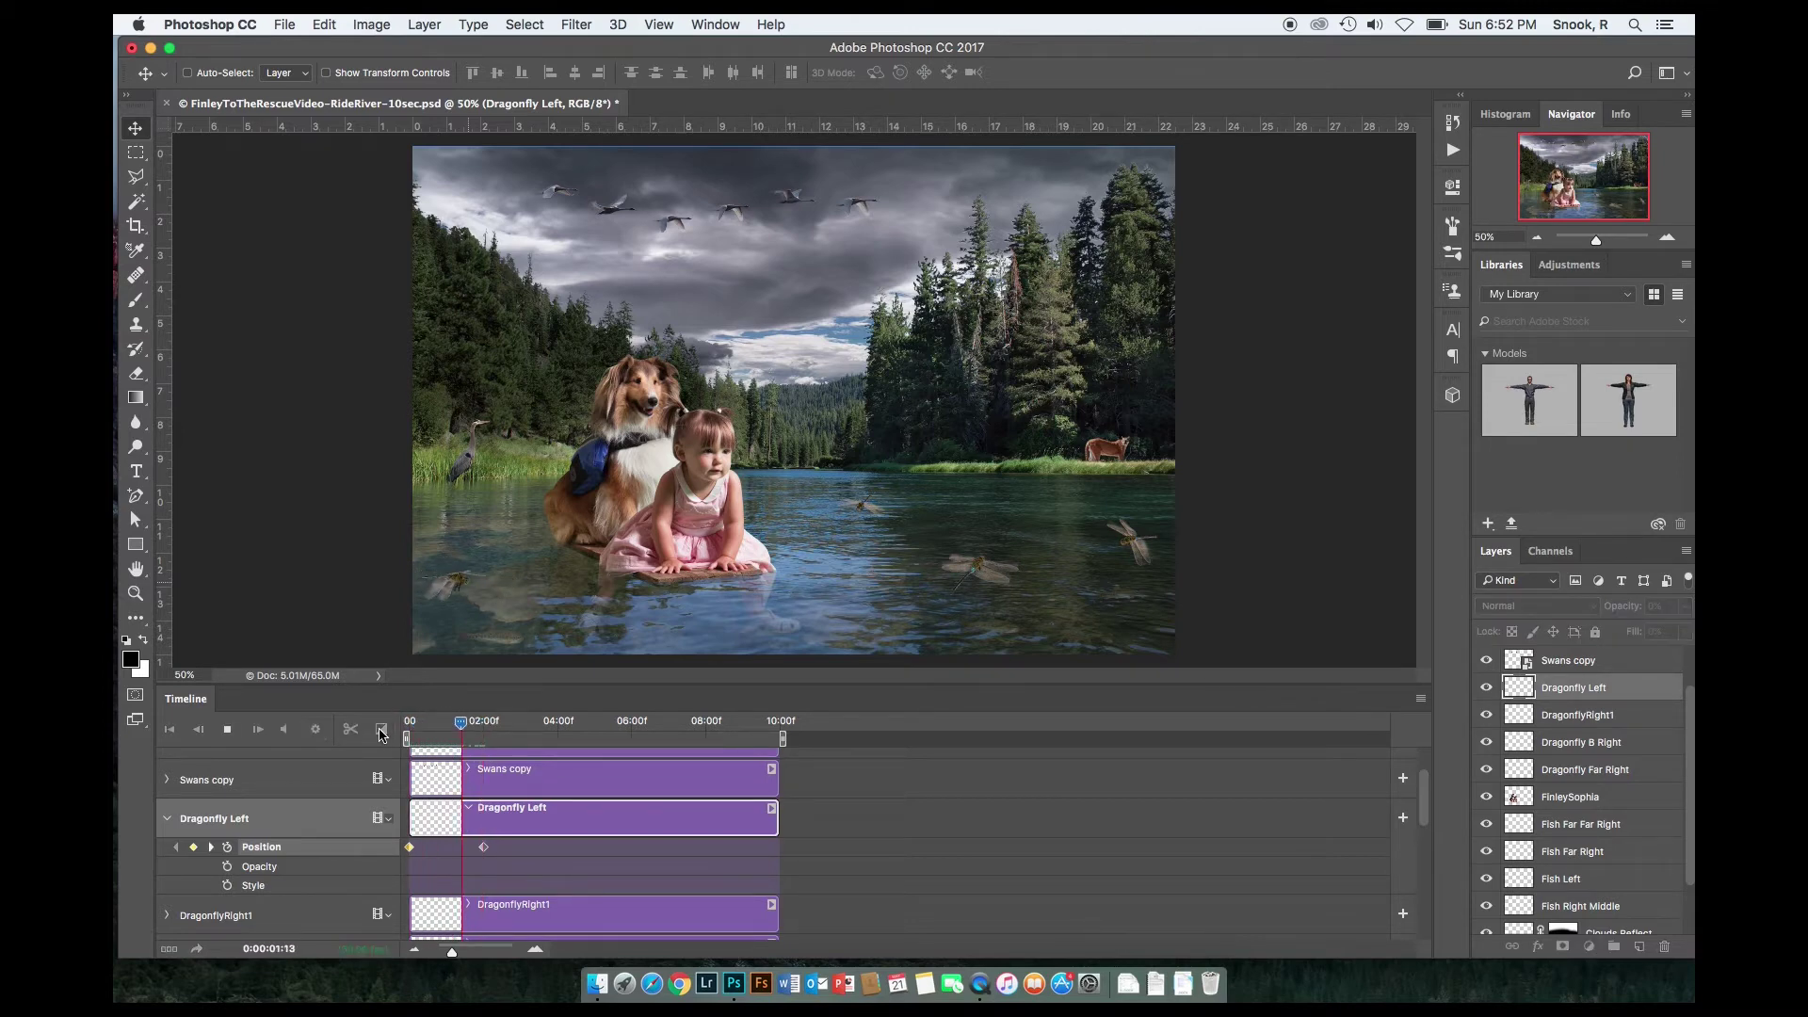
{"action": "key", "text": "space"}
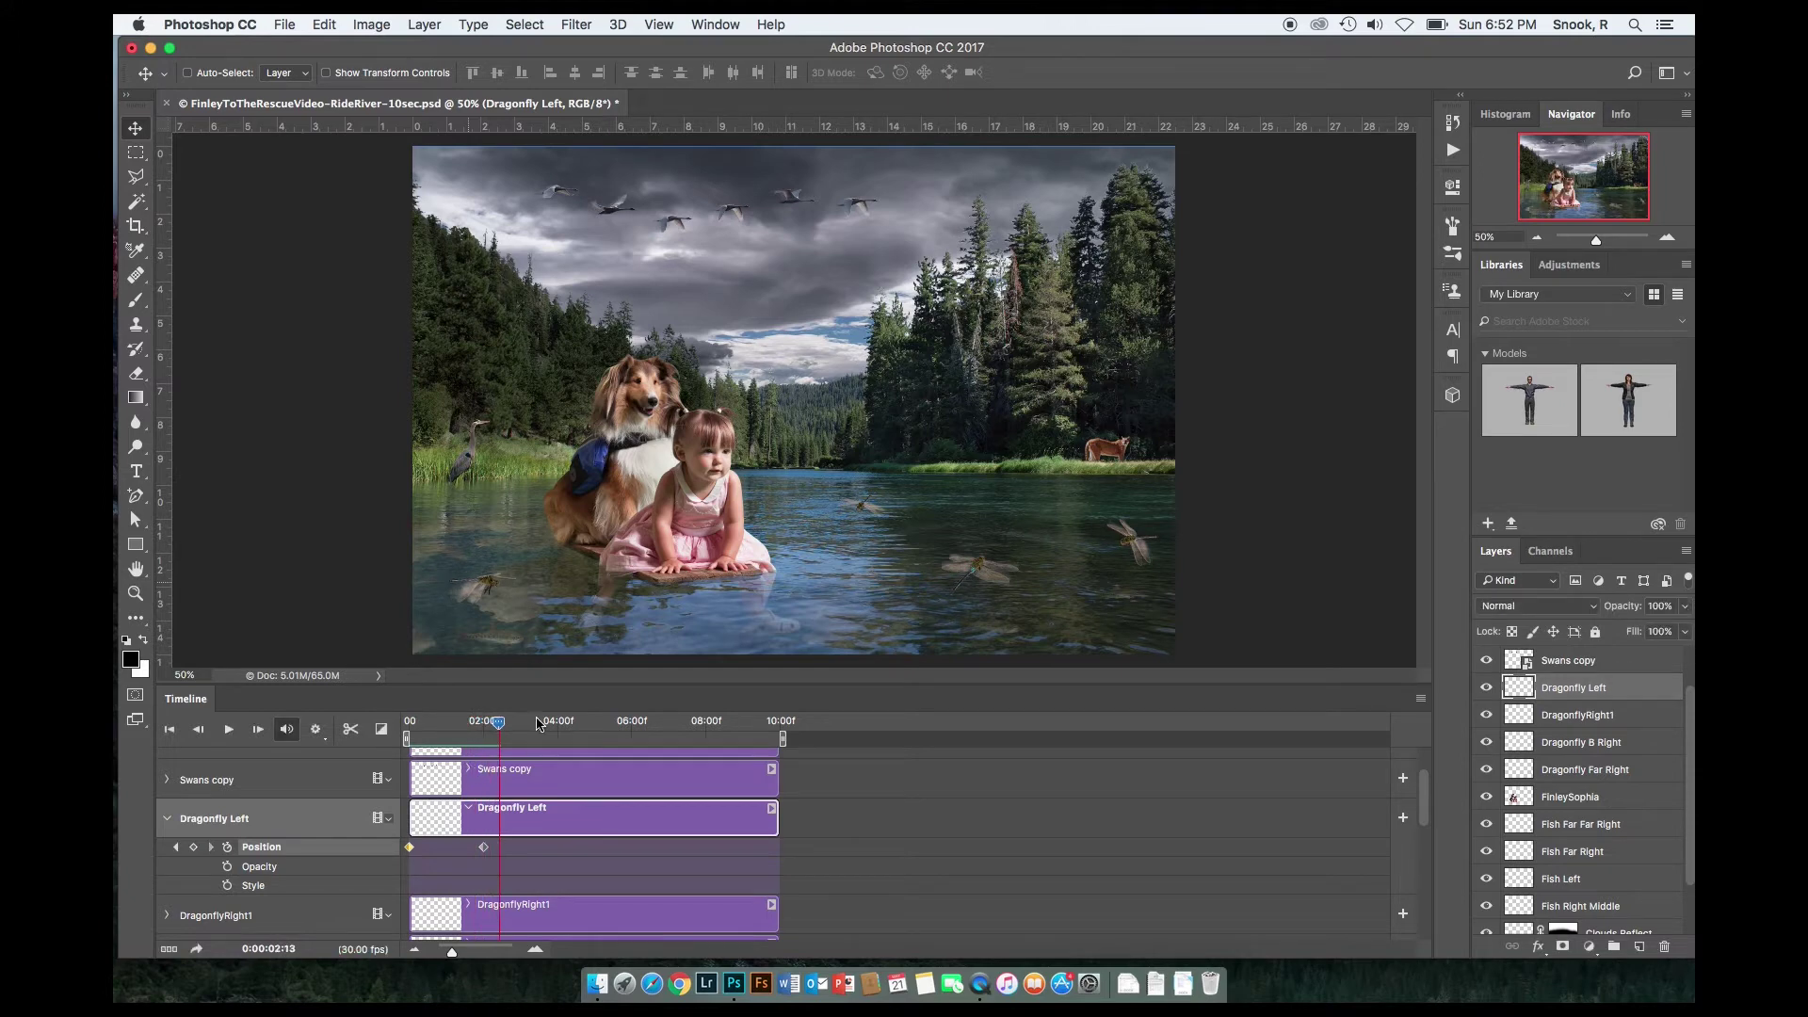
Step: Add dragonfly Position keyframes at 03:04 and 05:06, moving it further right
{"action": "left_click_drag", "start_coordinate": [496, 727], "coordinate": [524, 732]}
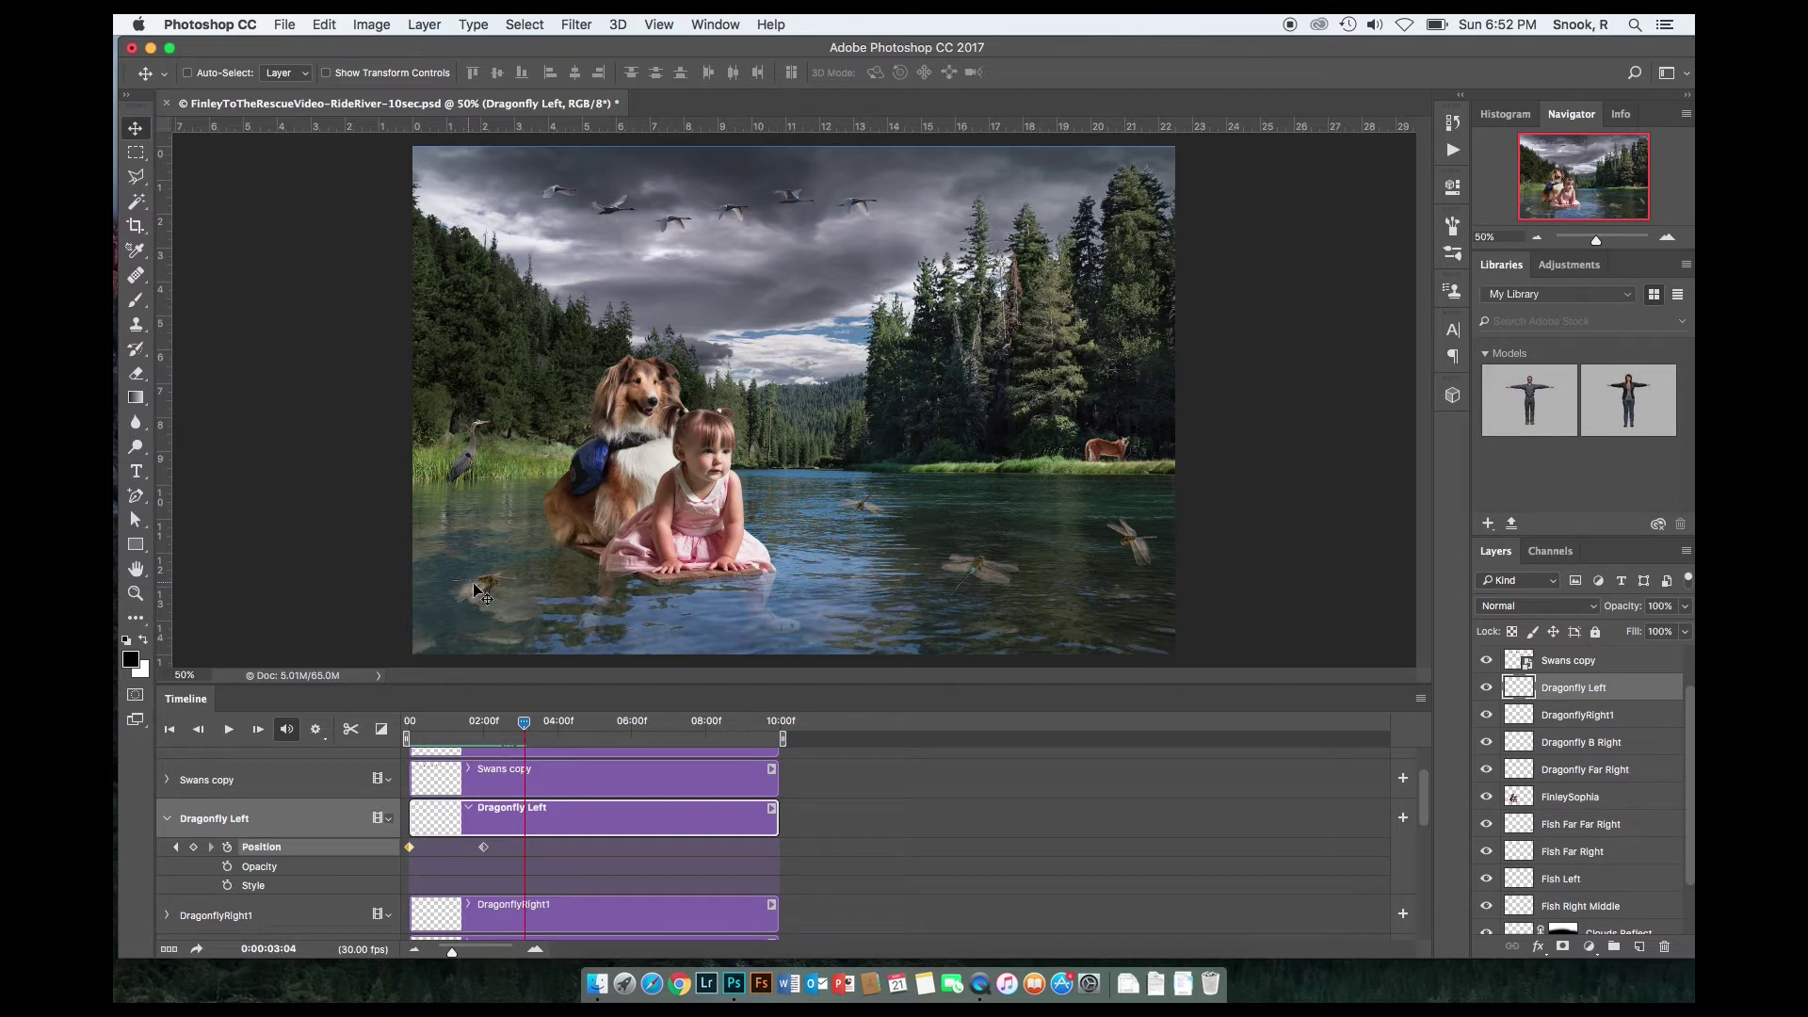
{"action": "left_click_drag", "start_coordinate": [477, 590], "coordinate": [477, 554]}
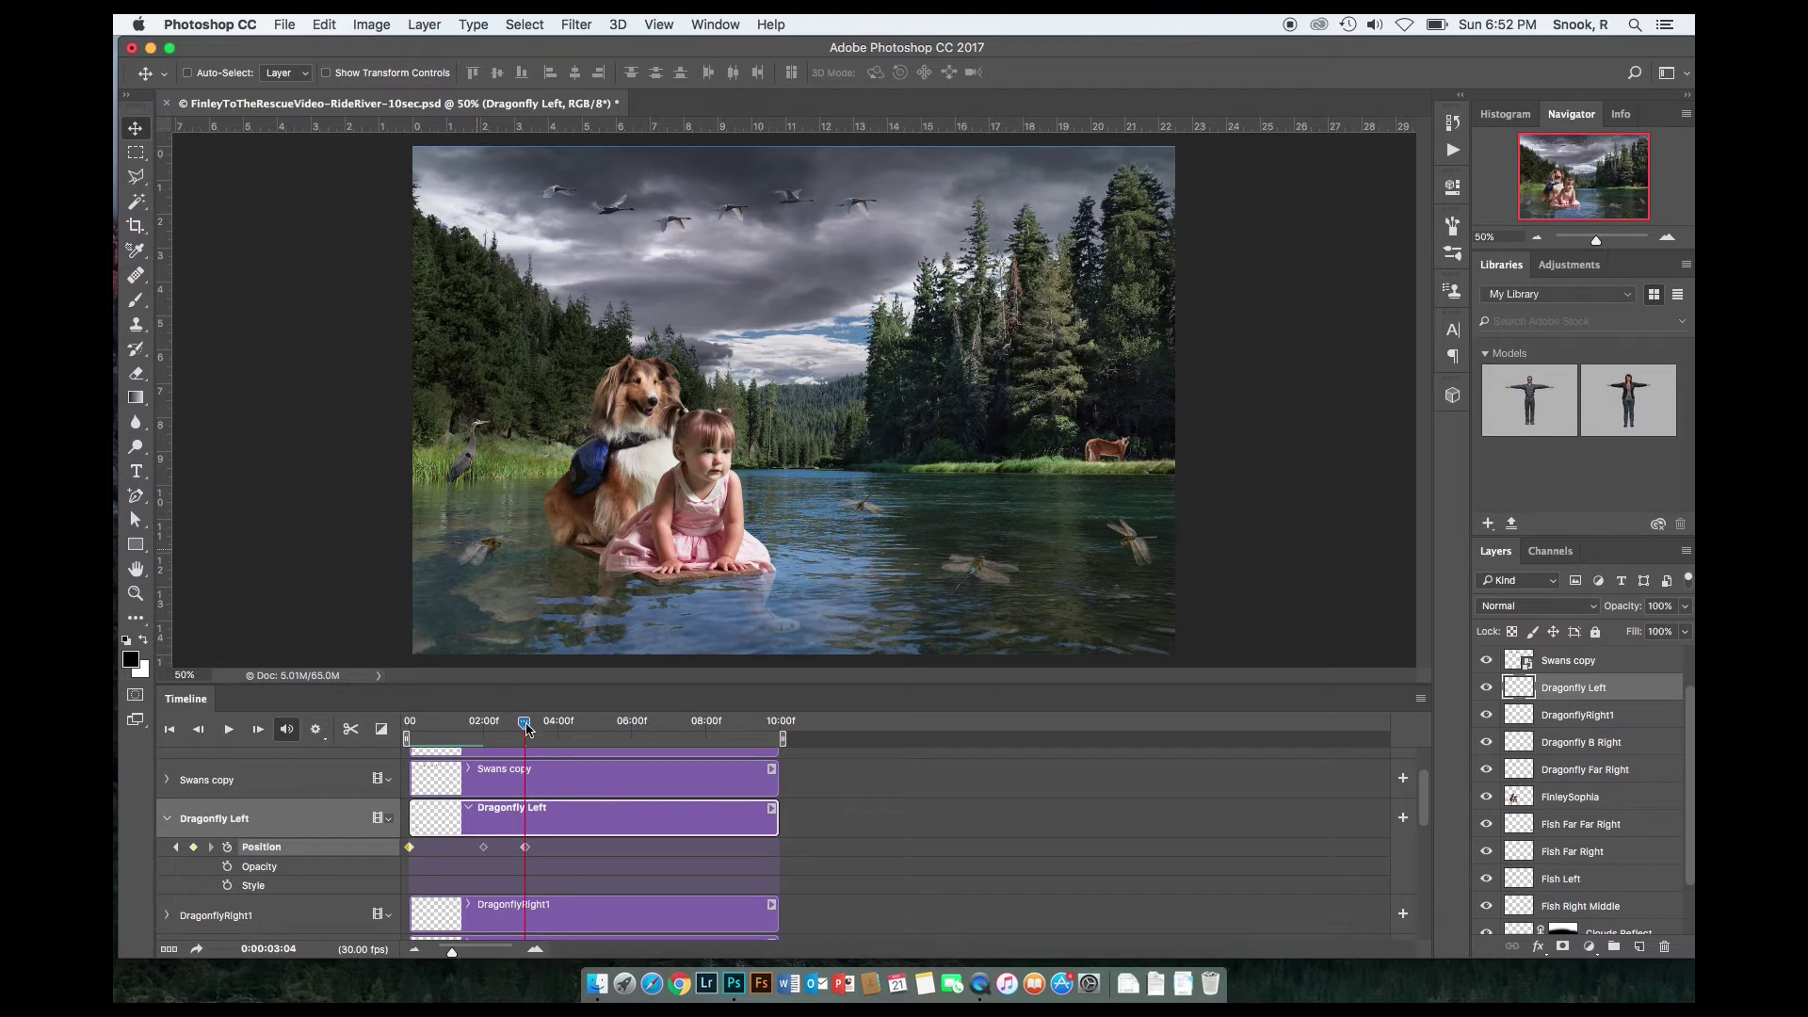
{"action": "left_click_drag", "start_coordinate": [524, 727], "coordinate": [604, 738]}
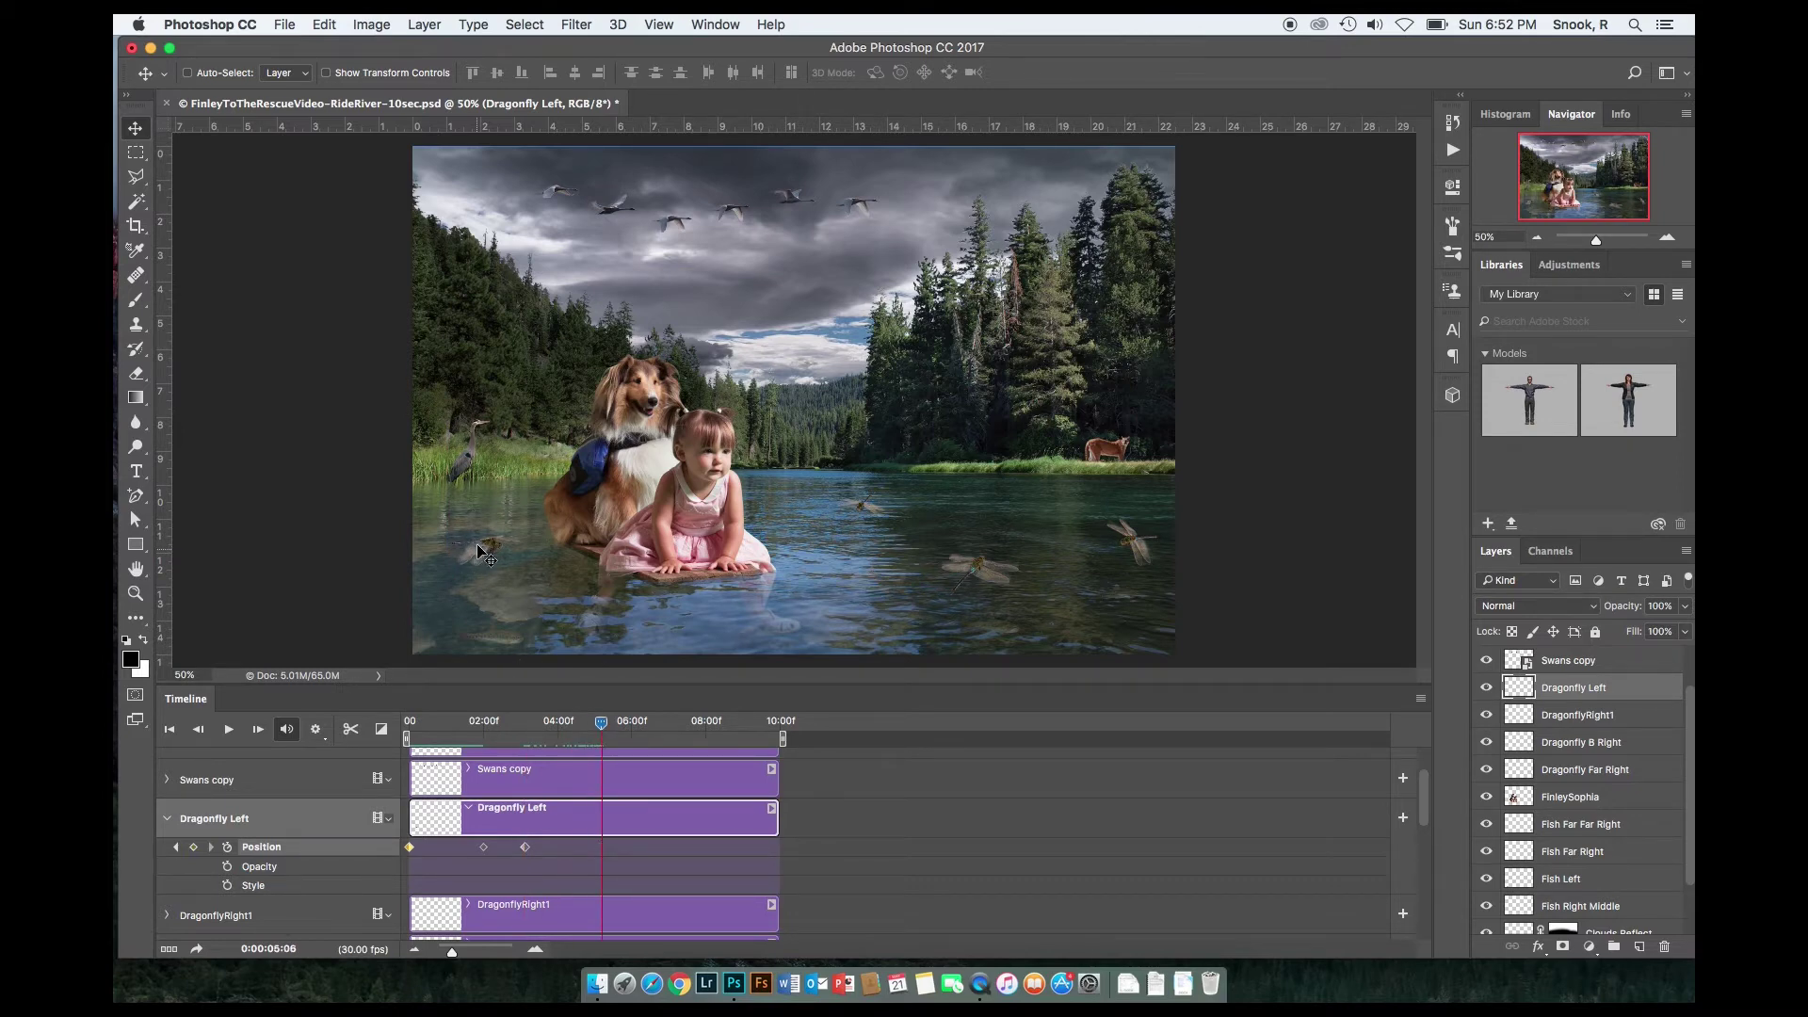
{"action": "left_click_drag", "start_coordinate": [577, 619], "coordinate": [668, 680]}
Step: Play the animation from the first frame, then collapse the Dragonfly Left track
{"action": "left_click", "coordinate": [169, 730]}
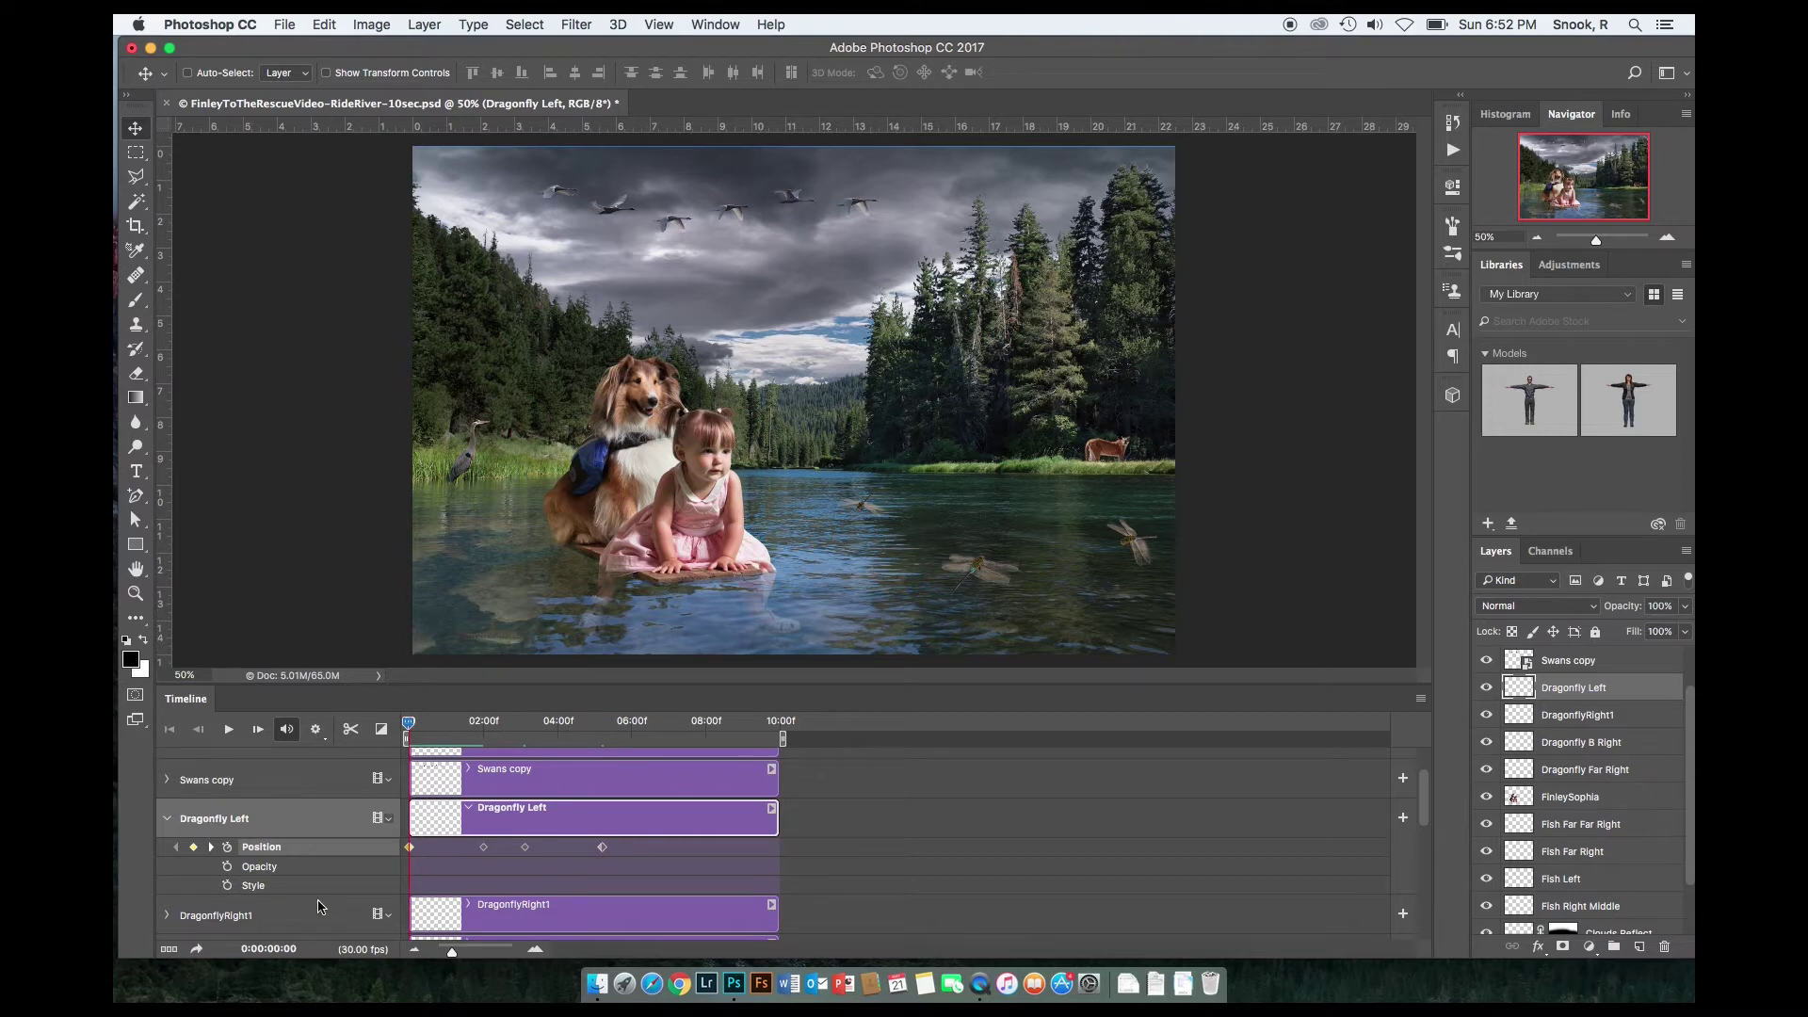
{"action": "key", "text": "space"}
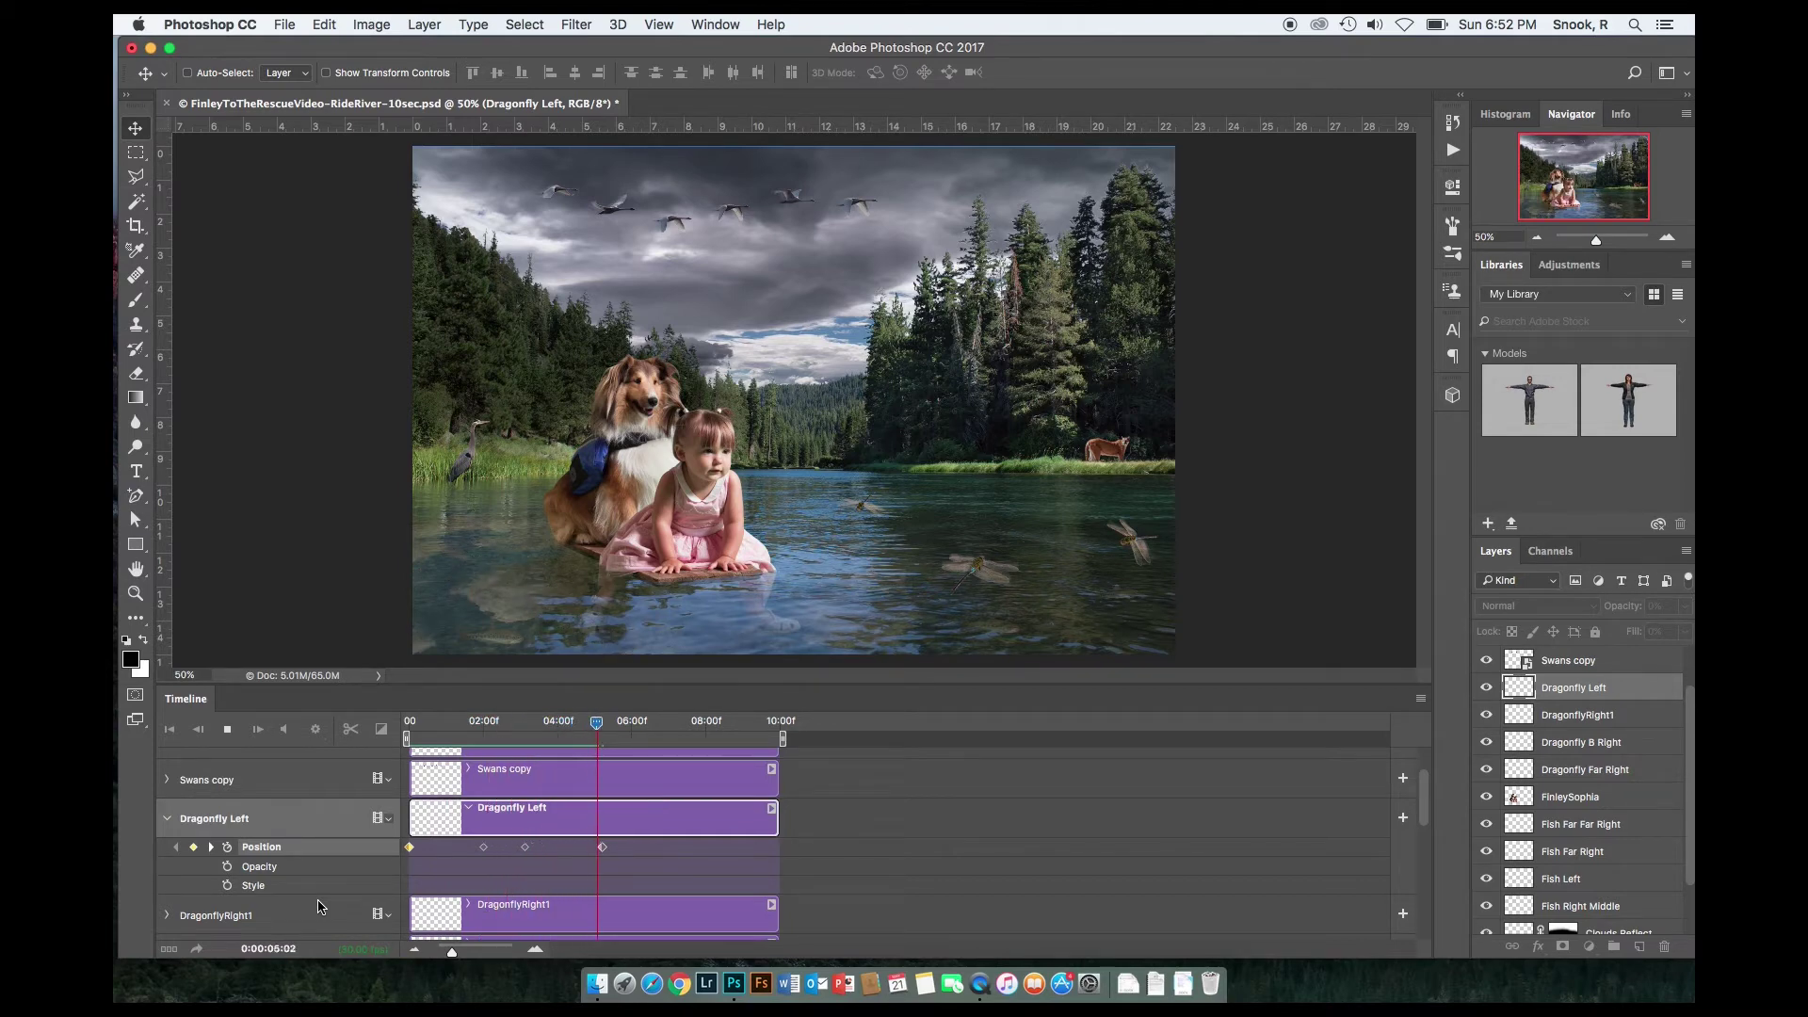
{"action": "key", "text": "space"}
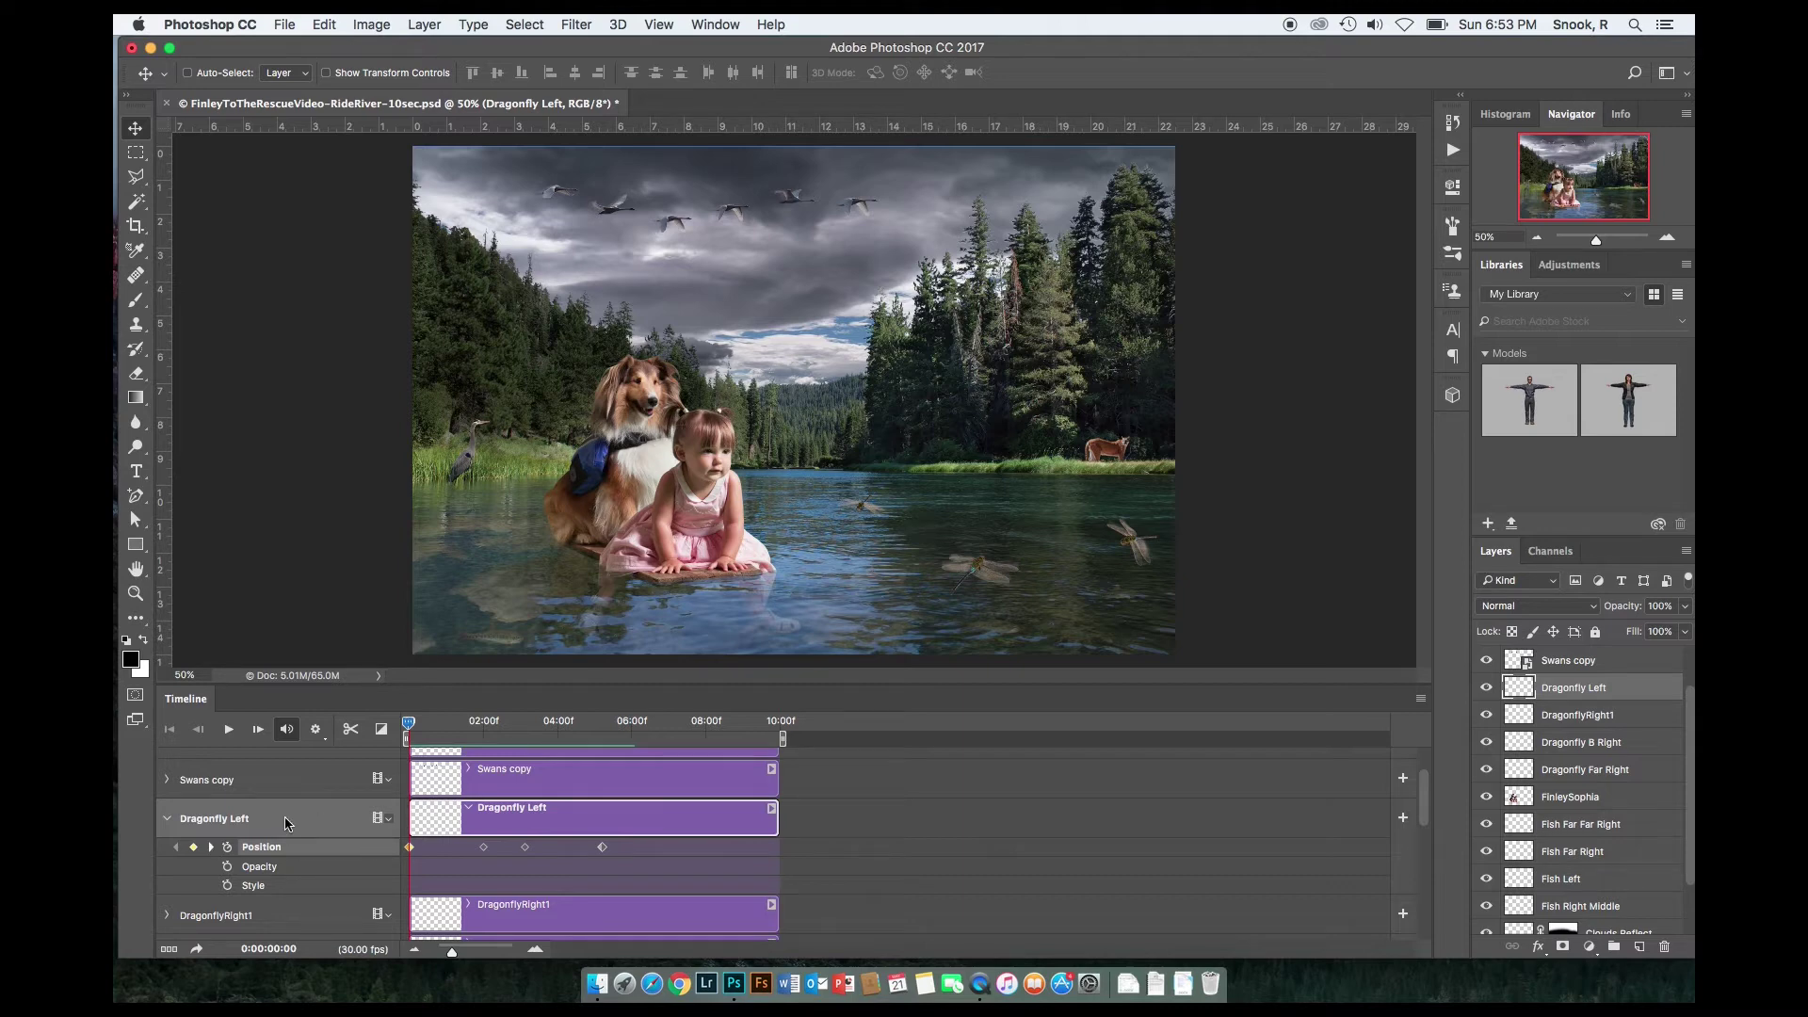
{"action": "left_click", "coordinate": [169, 818]}
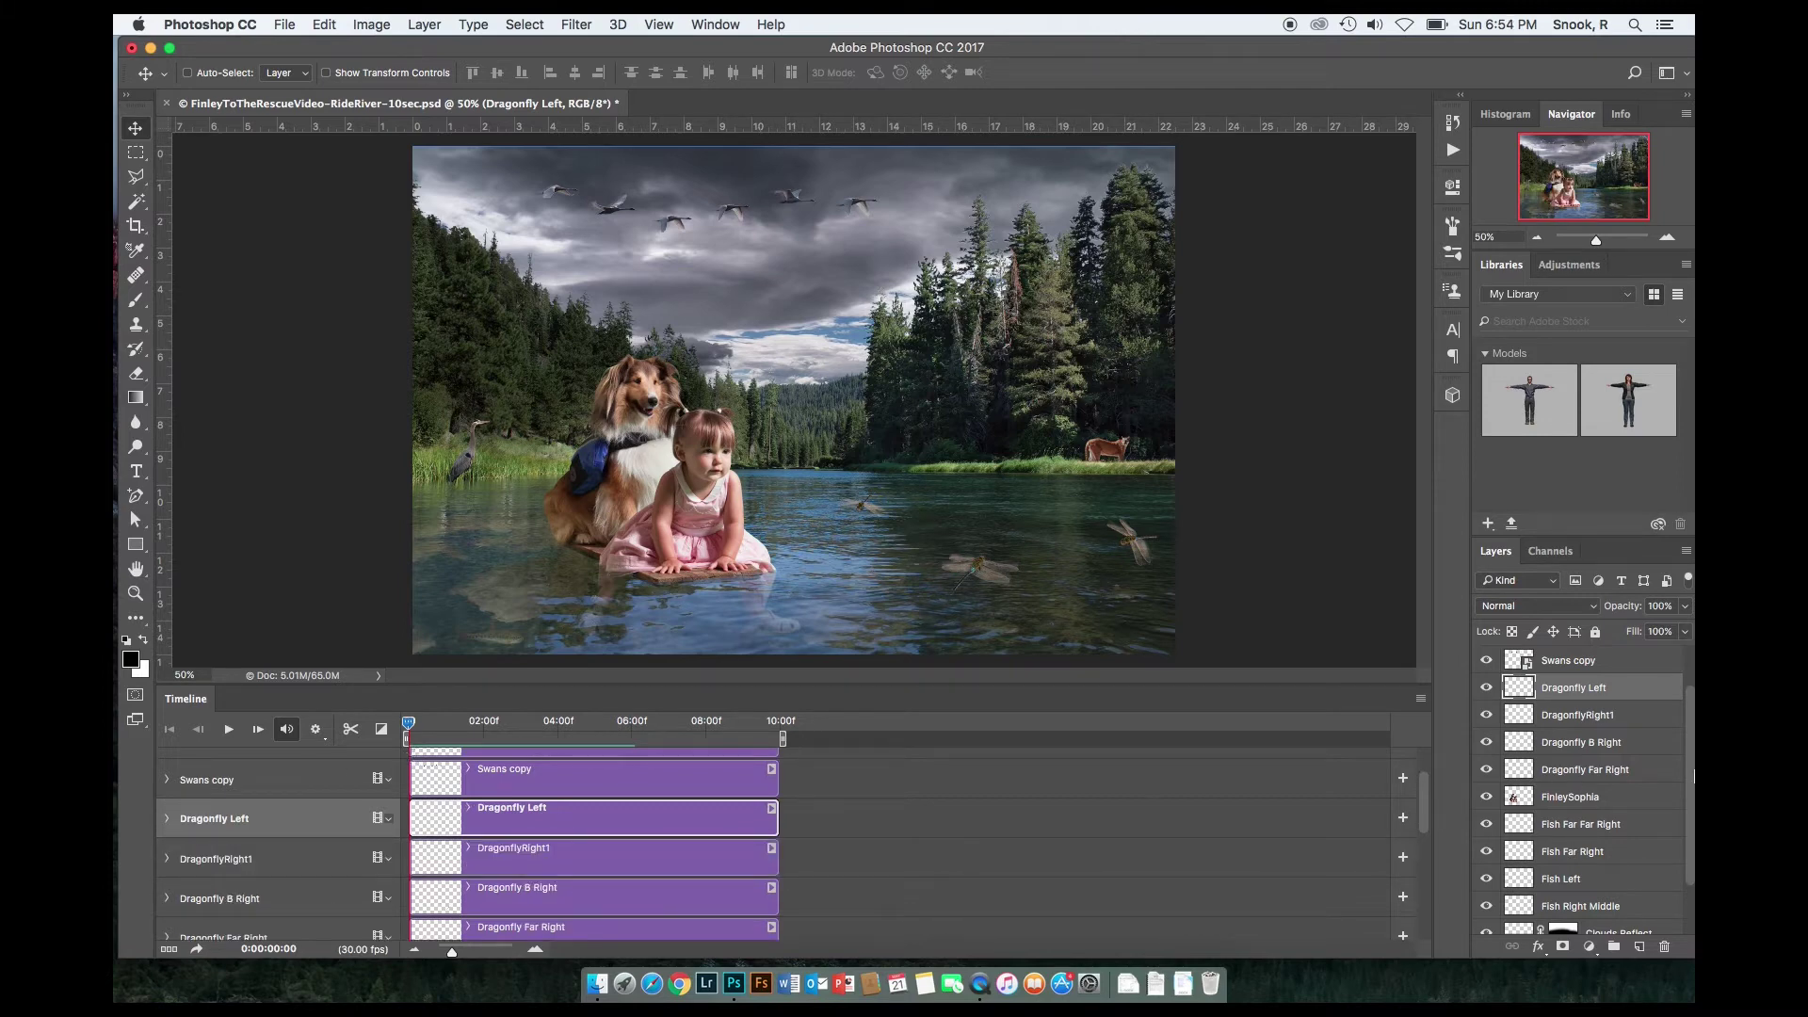
Step: Convert the FinleySophia layer to a smart object
{"action": "left_click", "coordinate": [1609, 799]}
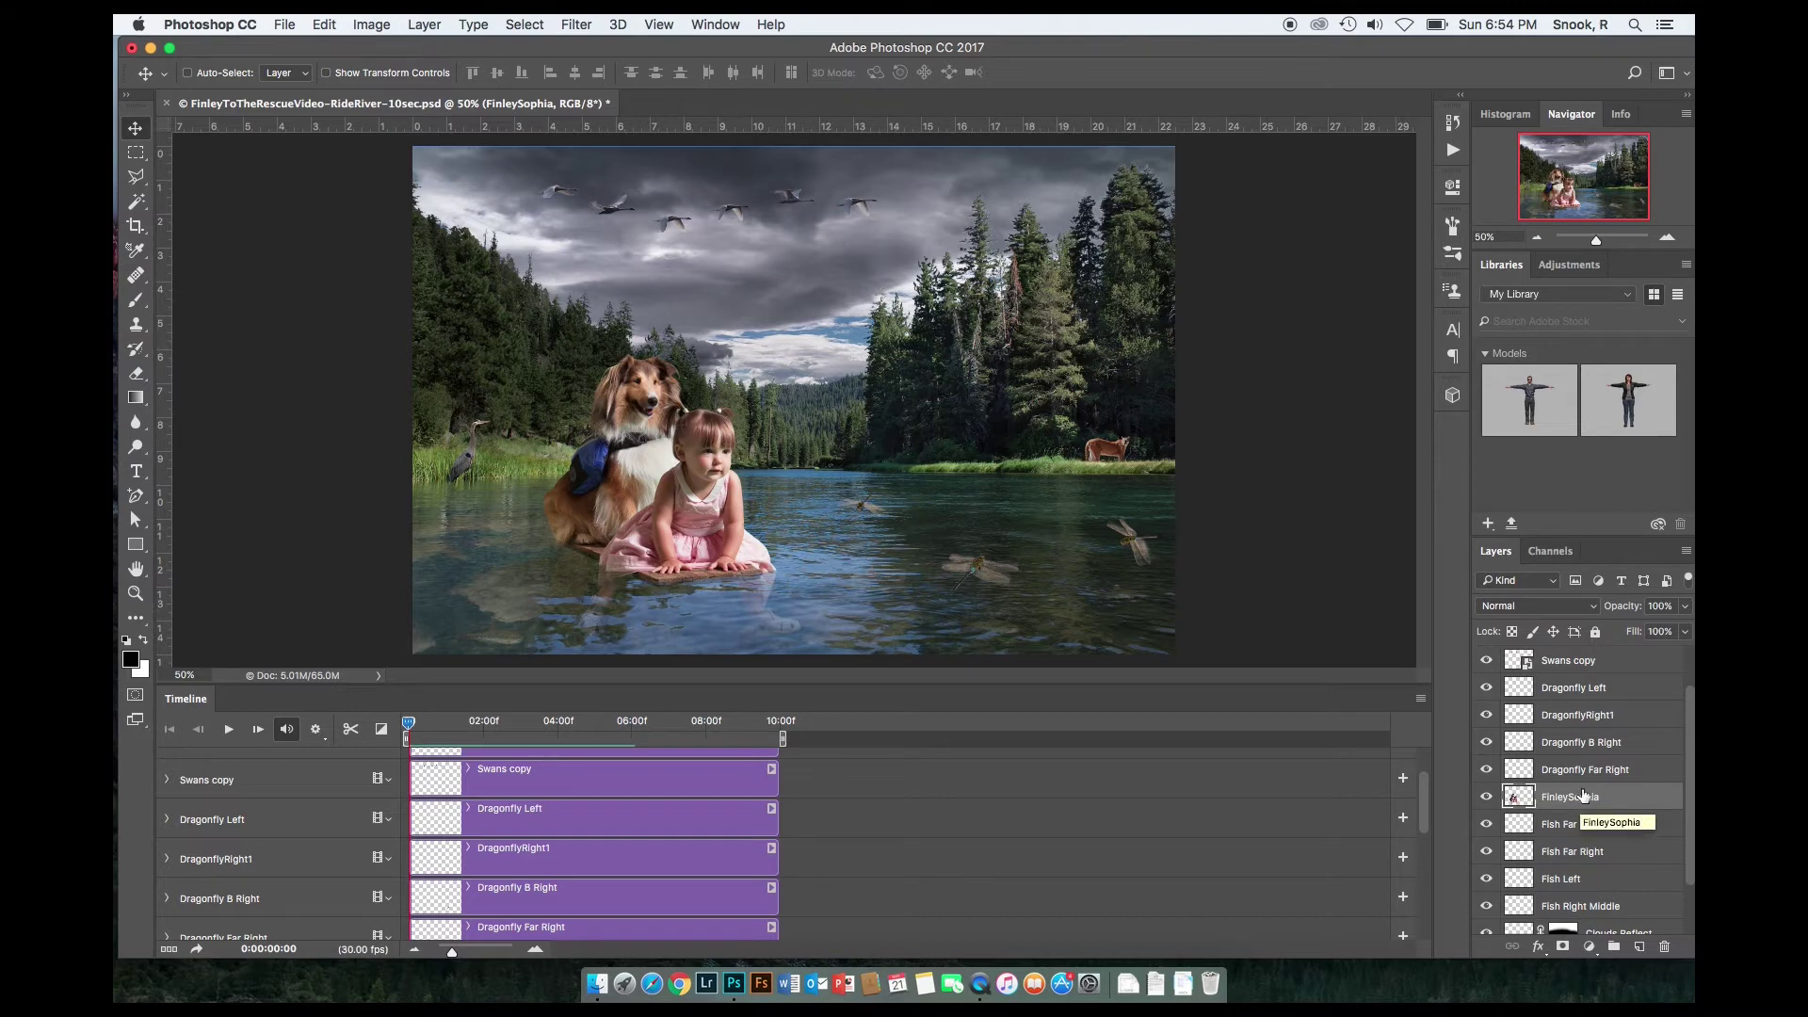
{"action": "left_click", "coordinate": [1685, 553]}
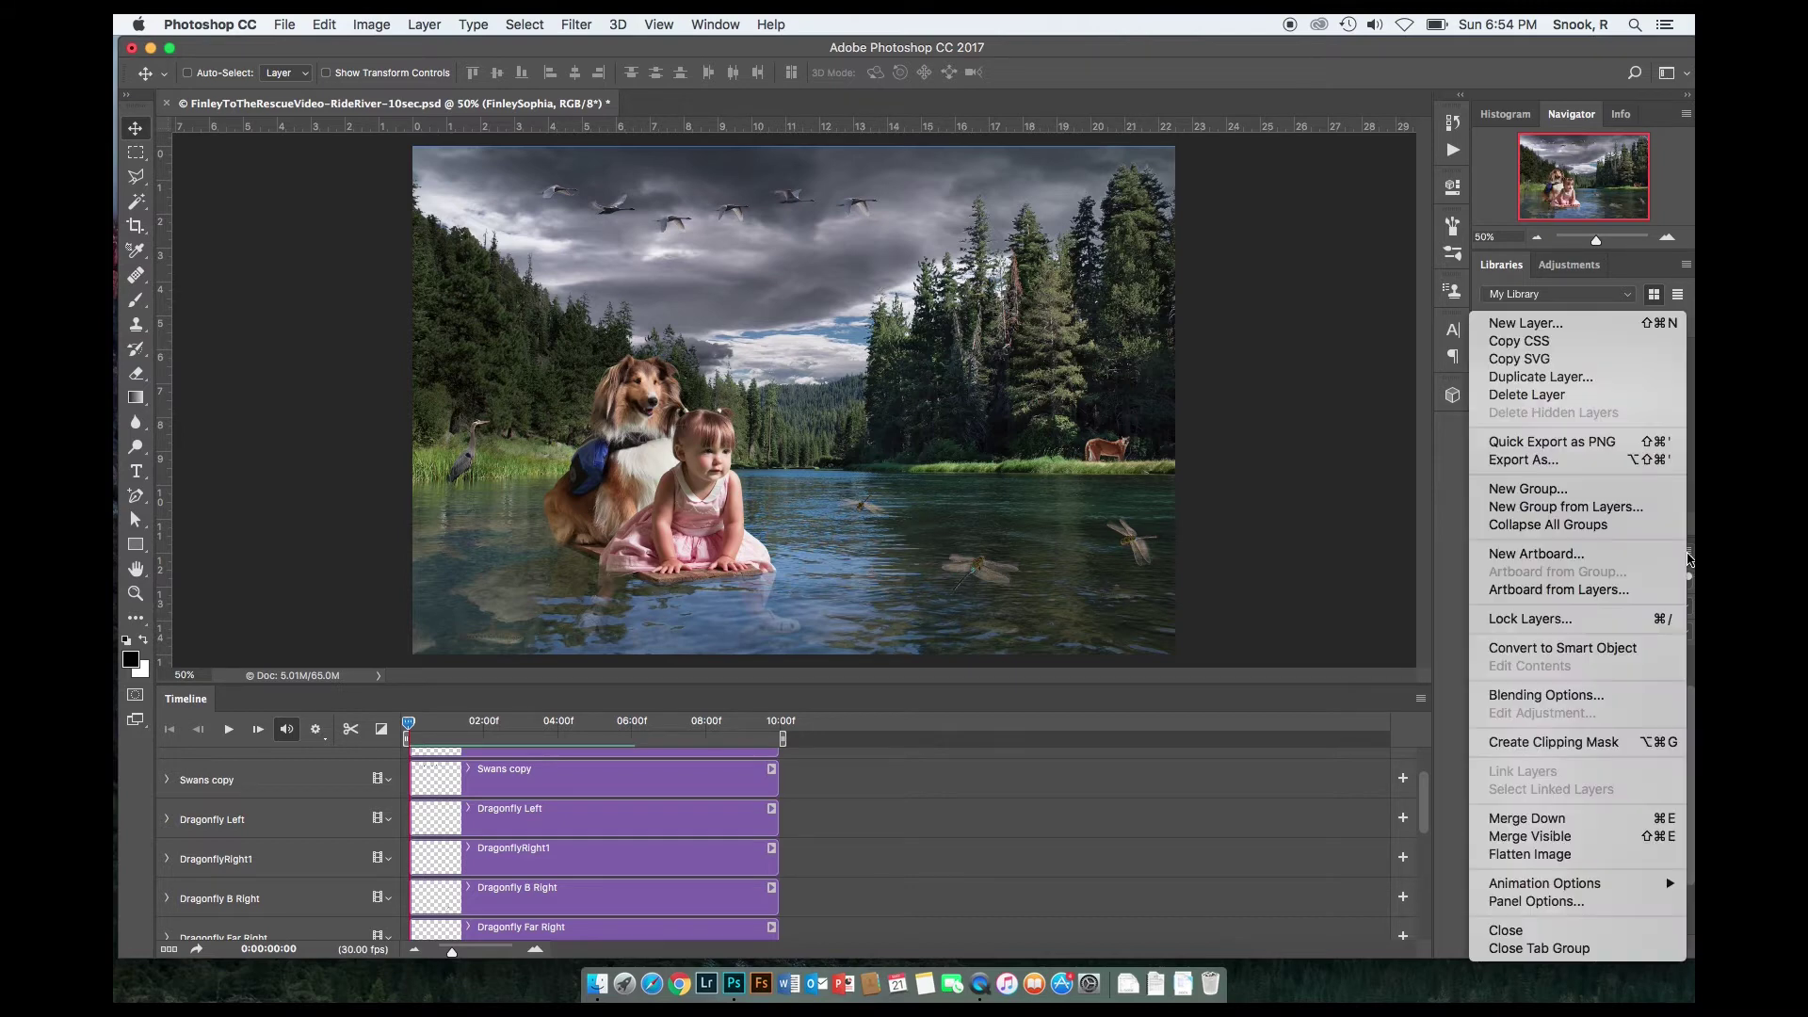
{"action": "left_click", "coordinate": [1607, 650]}
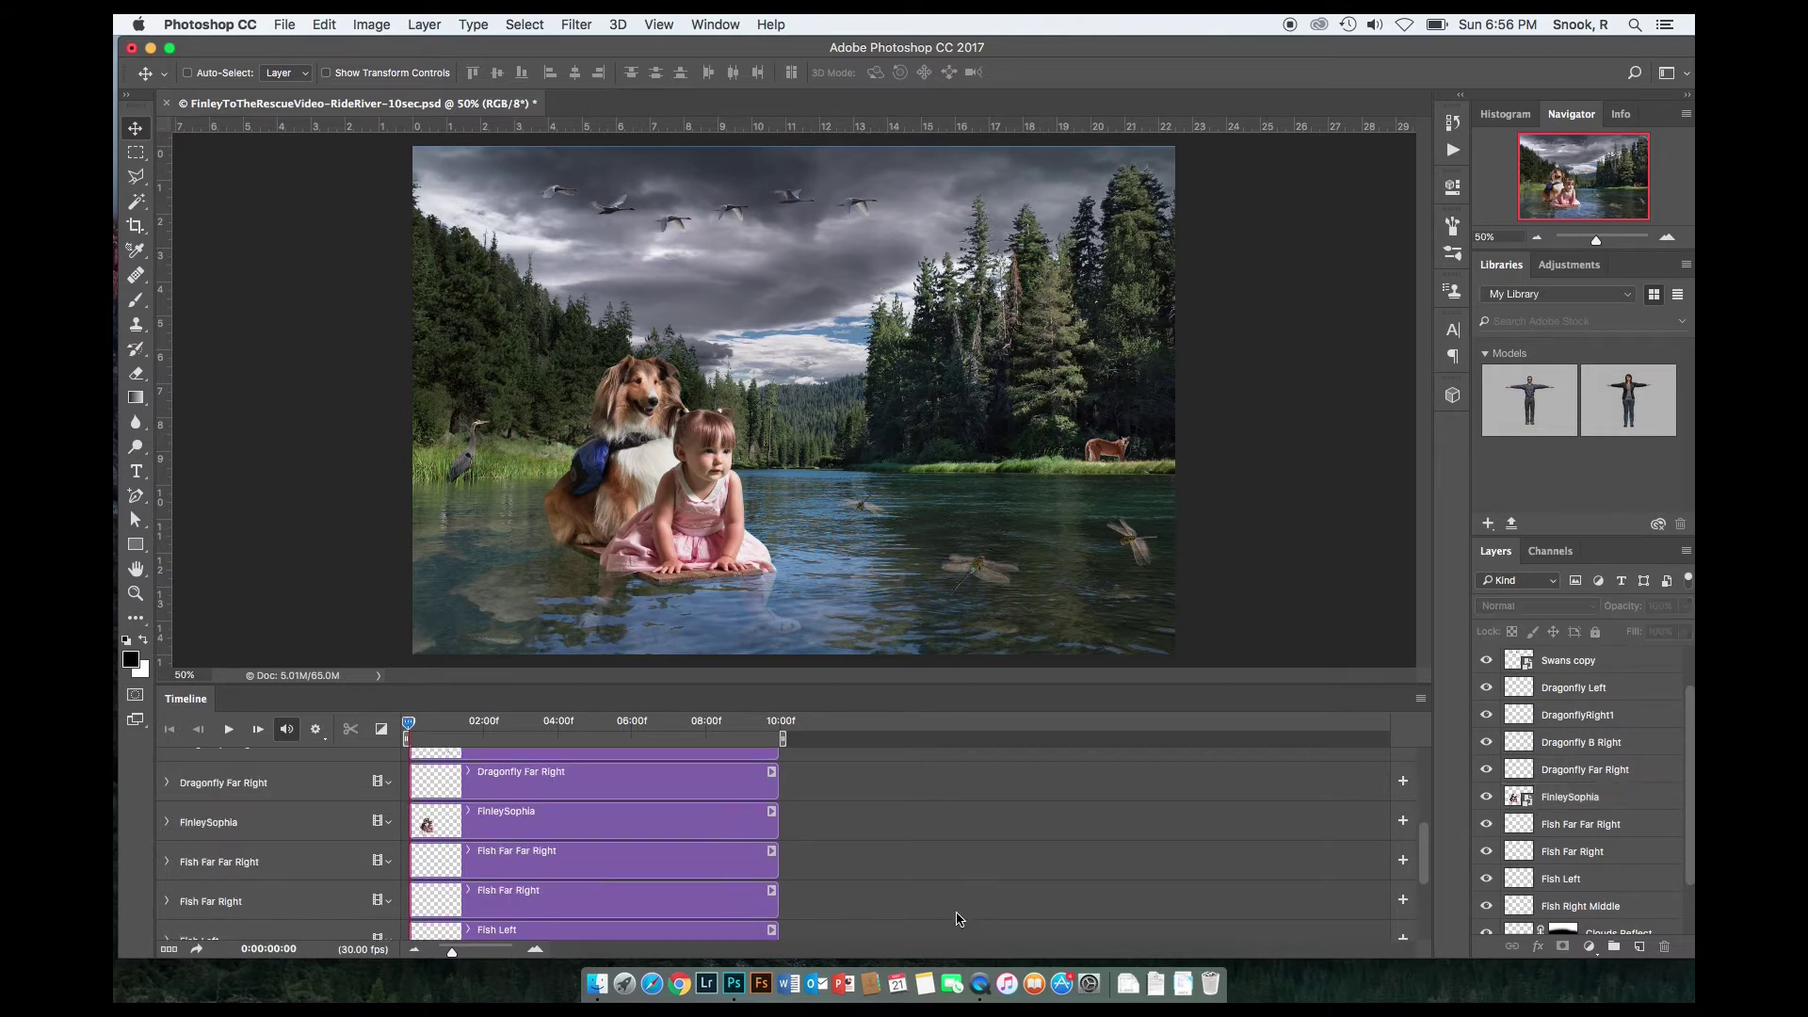
Step: Shift the dog and girl slightly left and set a Transform keyframe at frame 0
{"action": "left_click", "coordinate": [1608, 799]}
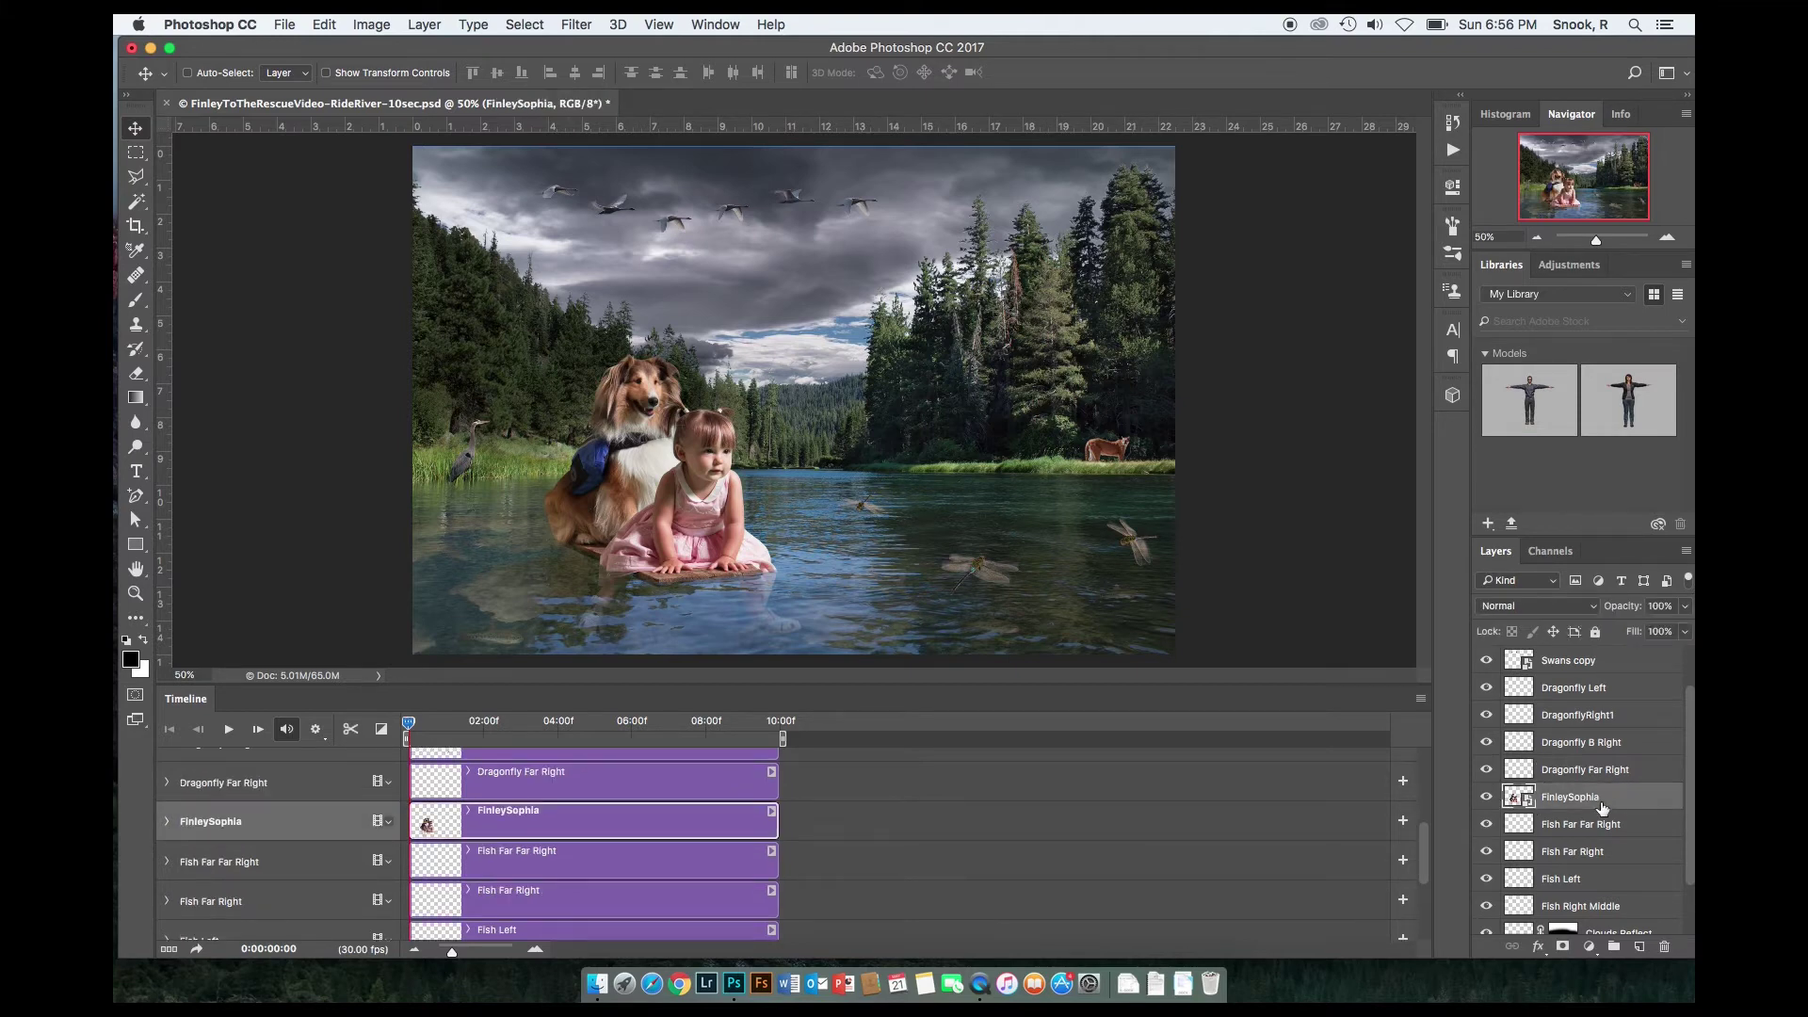
{"action": "left_click", "coordinate": [166, 822]}
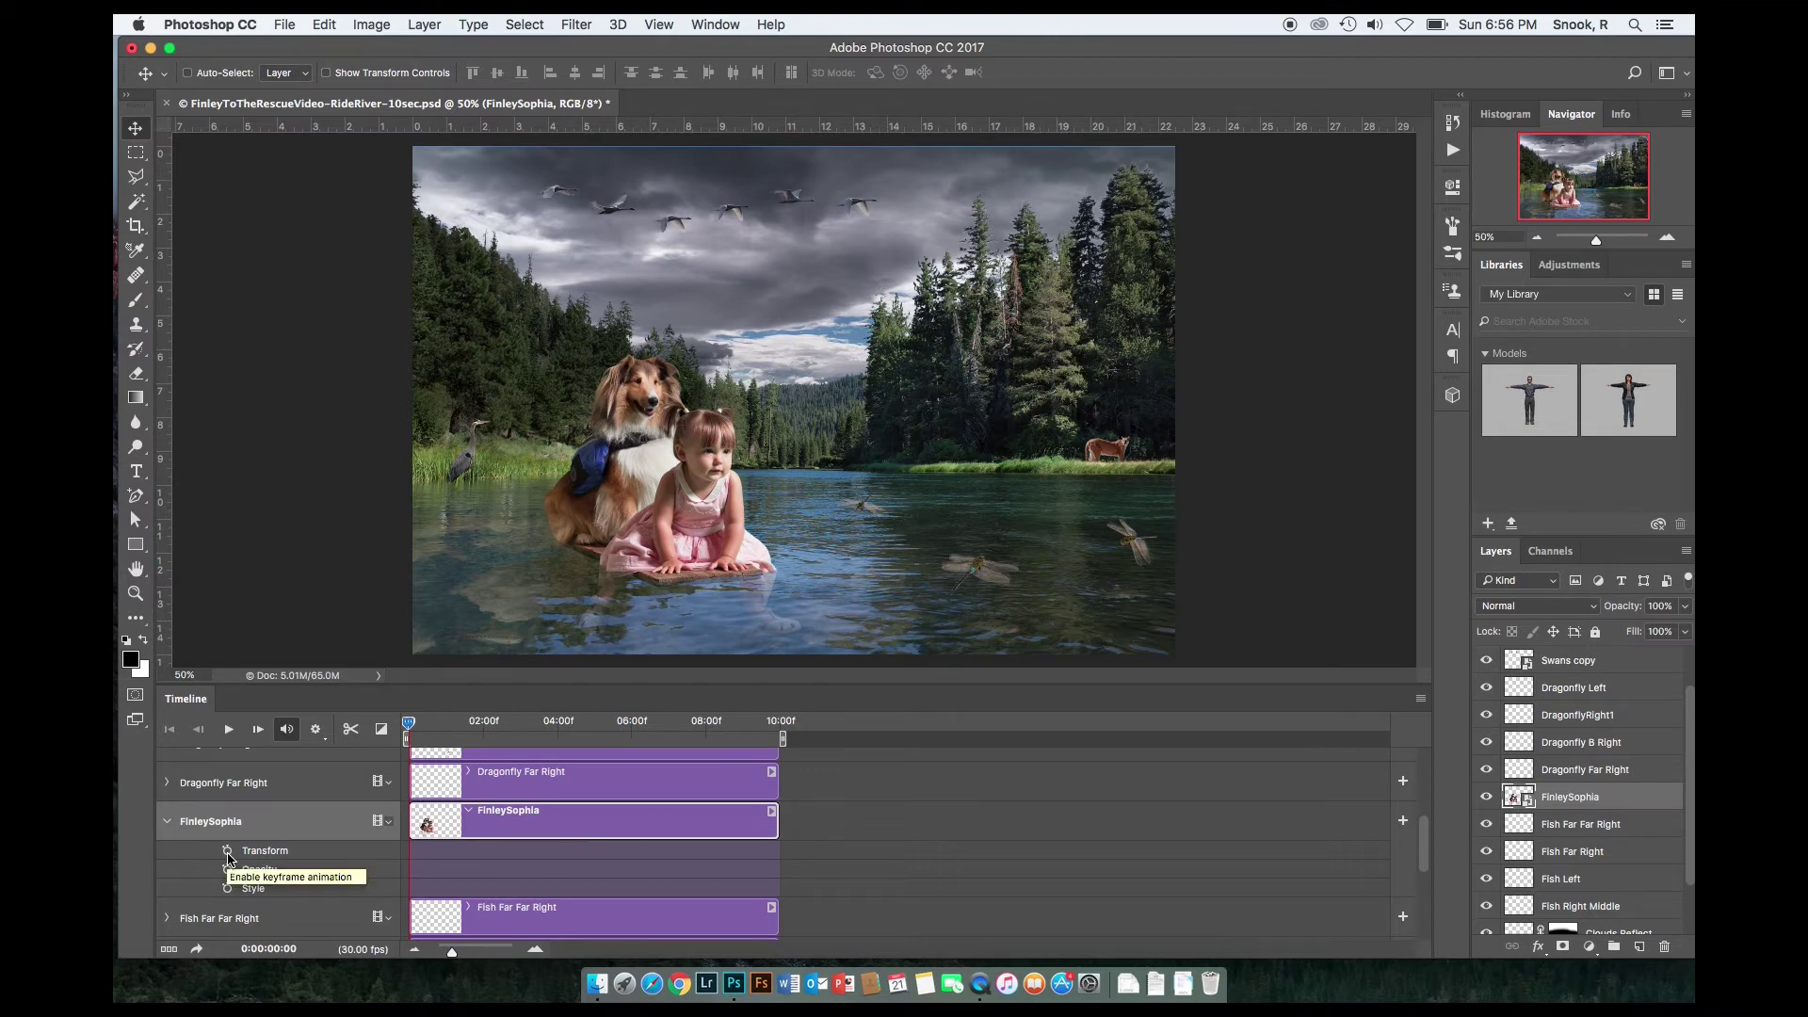
{"action": "left_click_drag", "start_coordinate": [667, 517], "coordinate": [612, 516]}
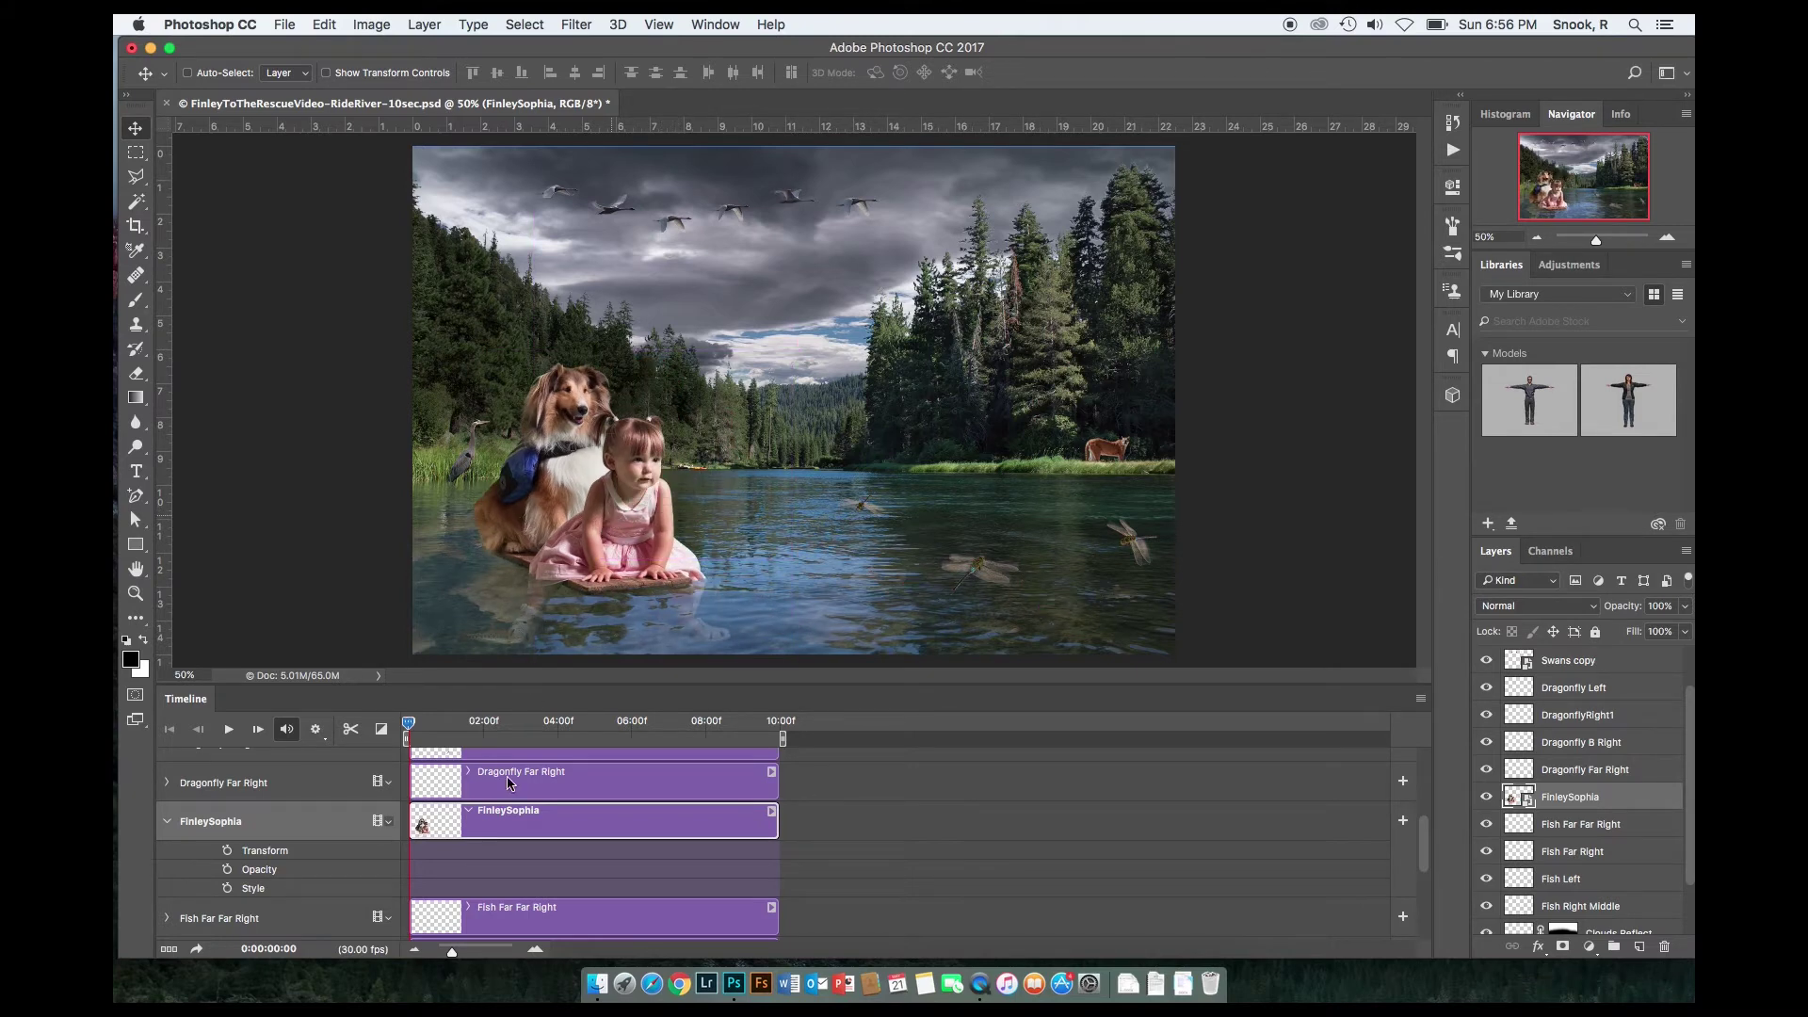
{"action": "left_click", "coordinate": [227, 850]}
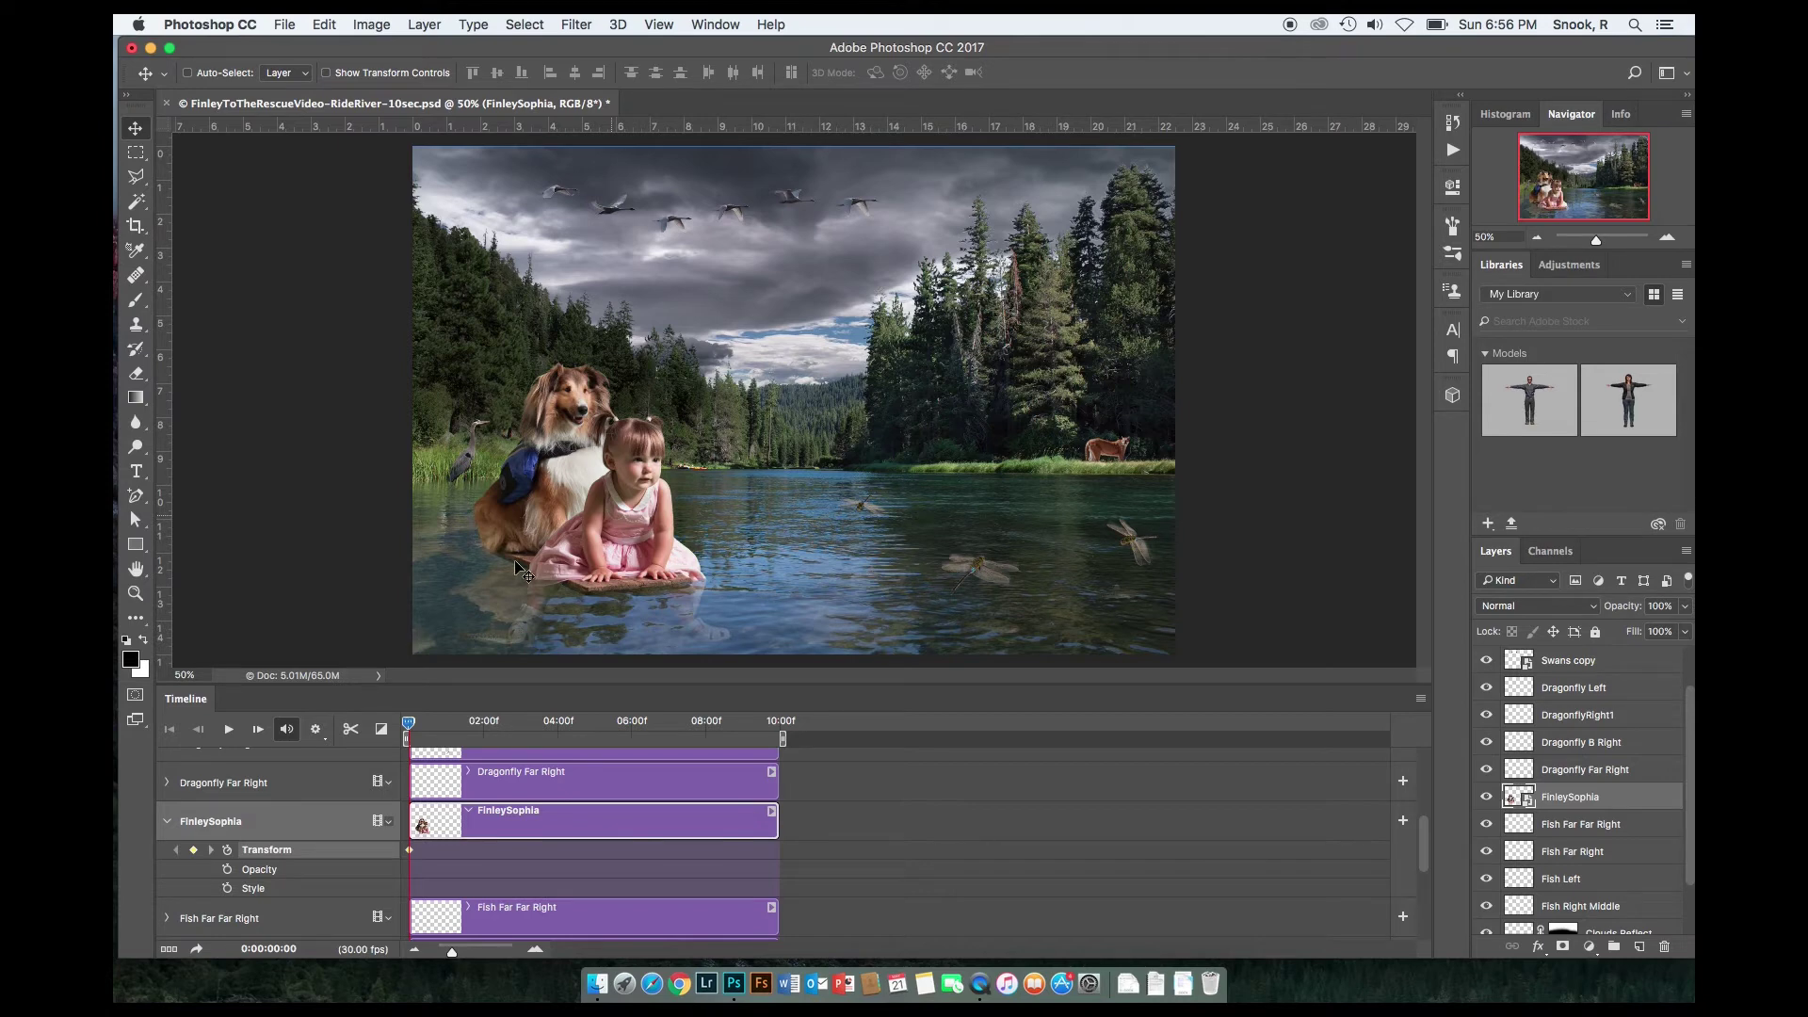
{"action": "left_click_drag", "start_coordinate": [410, 726], "coordinate": [488, 725]}
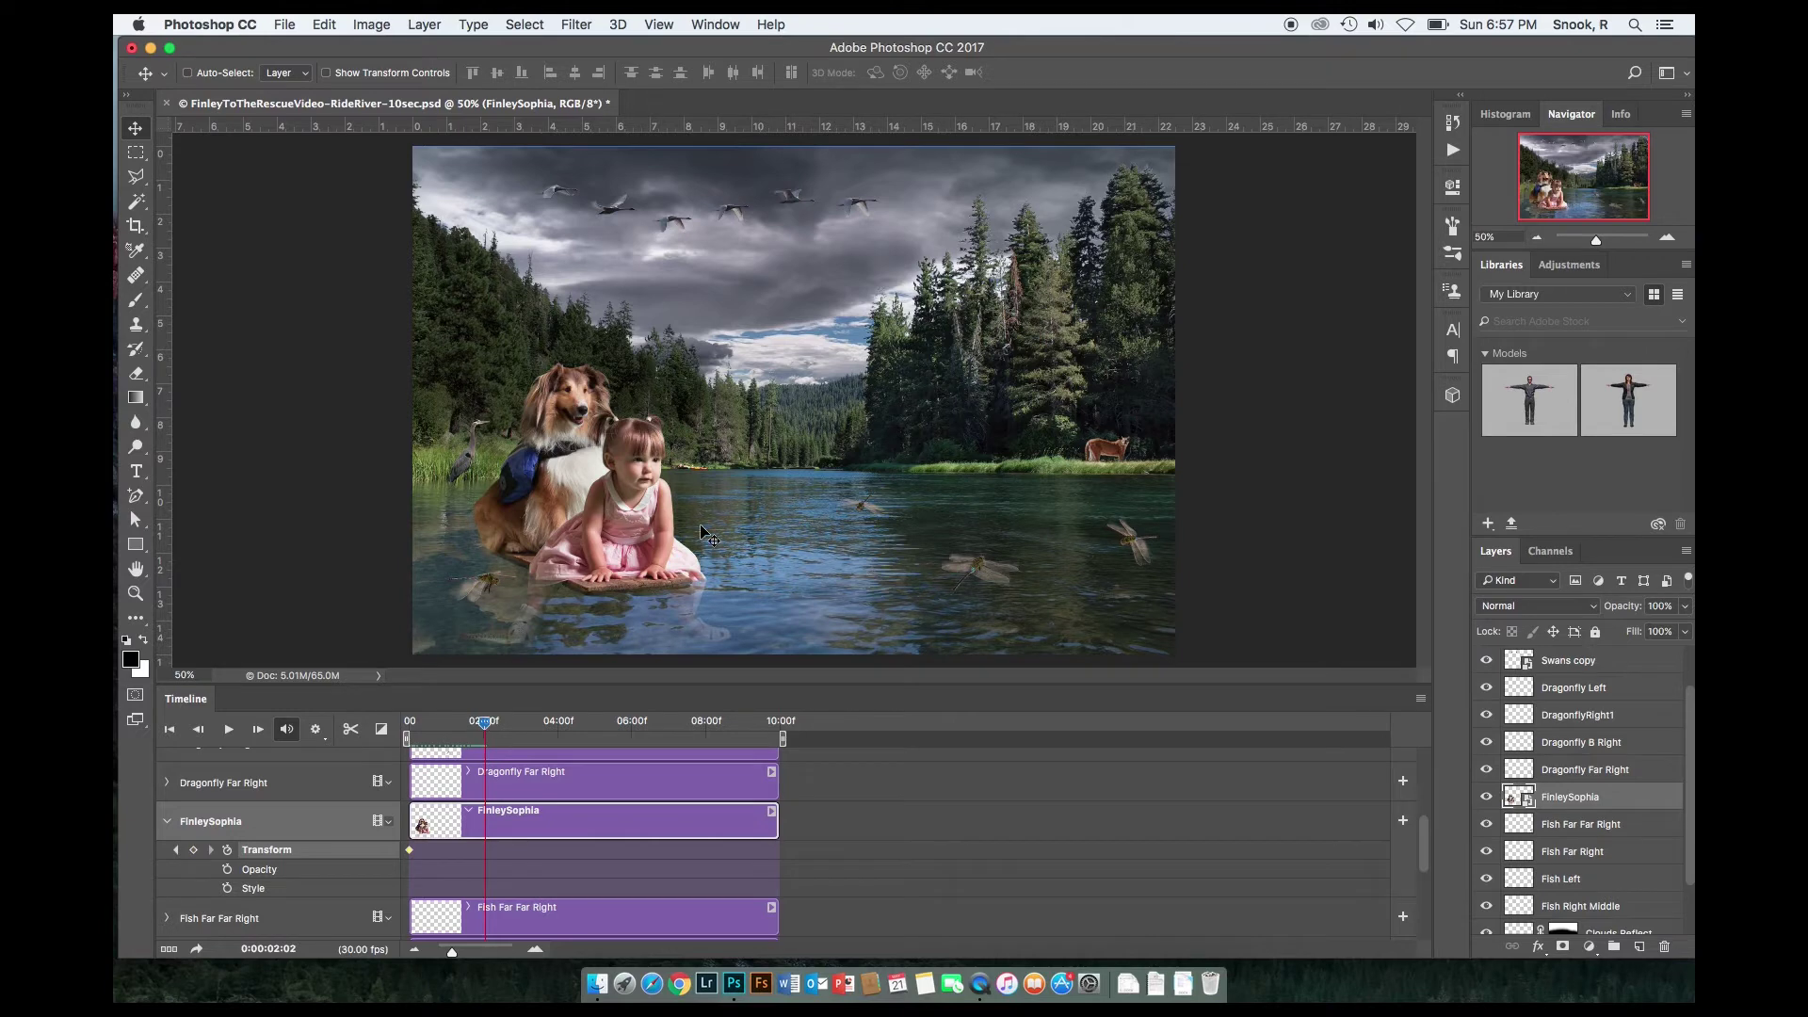
Step: At about two seconds, move the raft right and tilt it slightly clockwise
{"action": "key", "text": "super"}
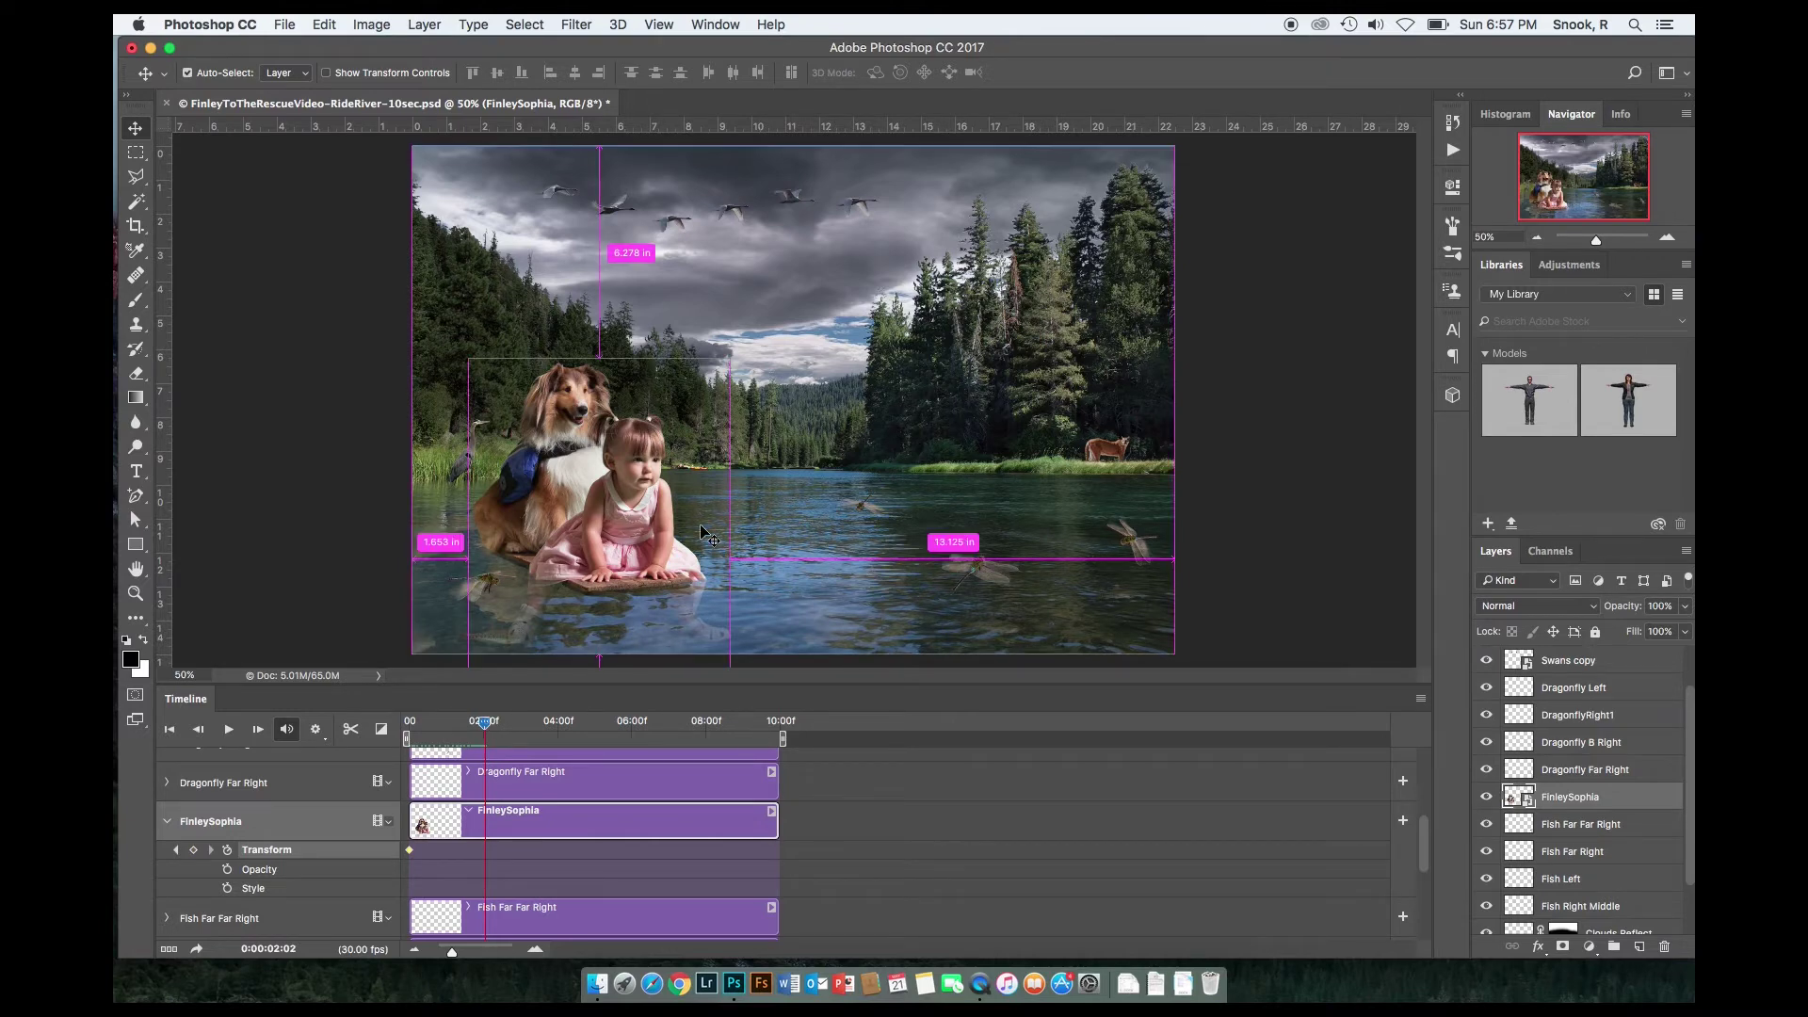
{"action": "key", "text": "super+t"}
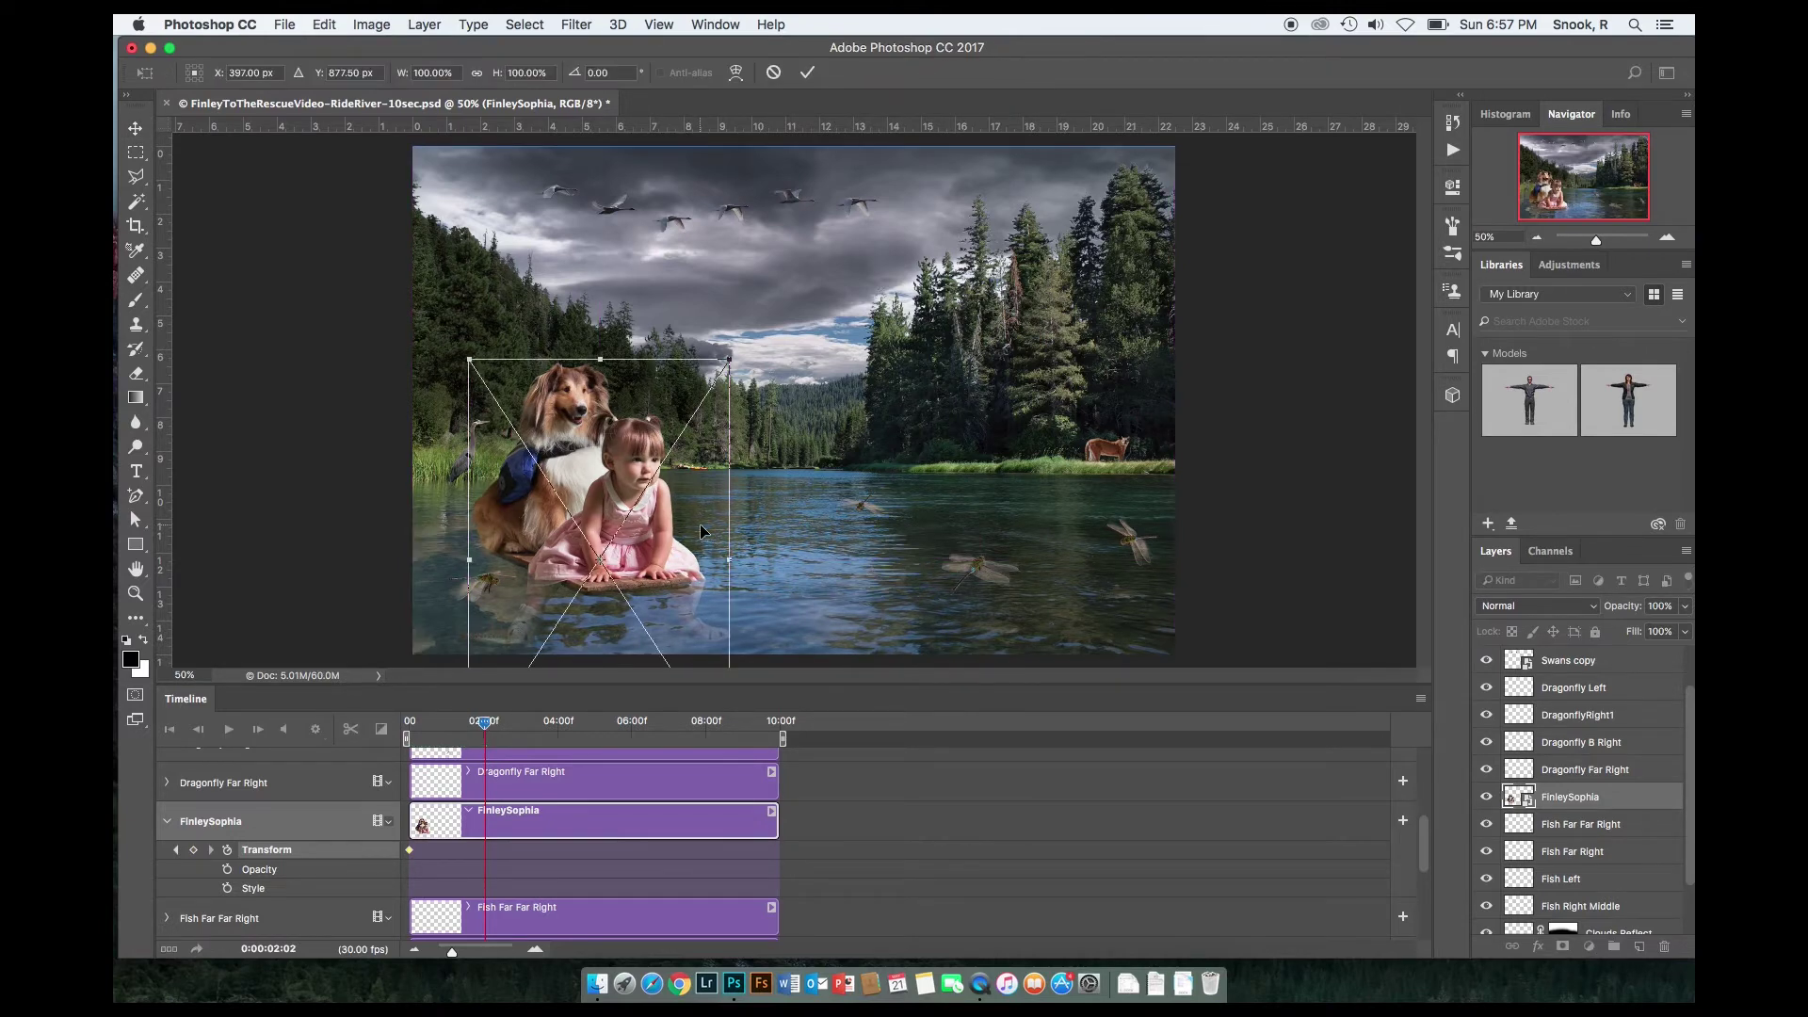
{"action": "left_click_drag", "start_coordinate": [591, 454], "coordinate": [647, 452]}
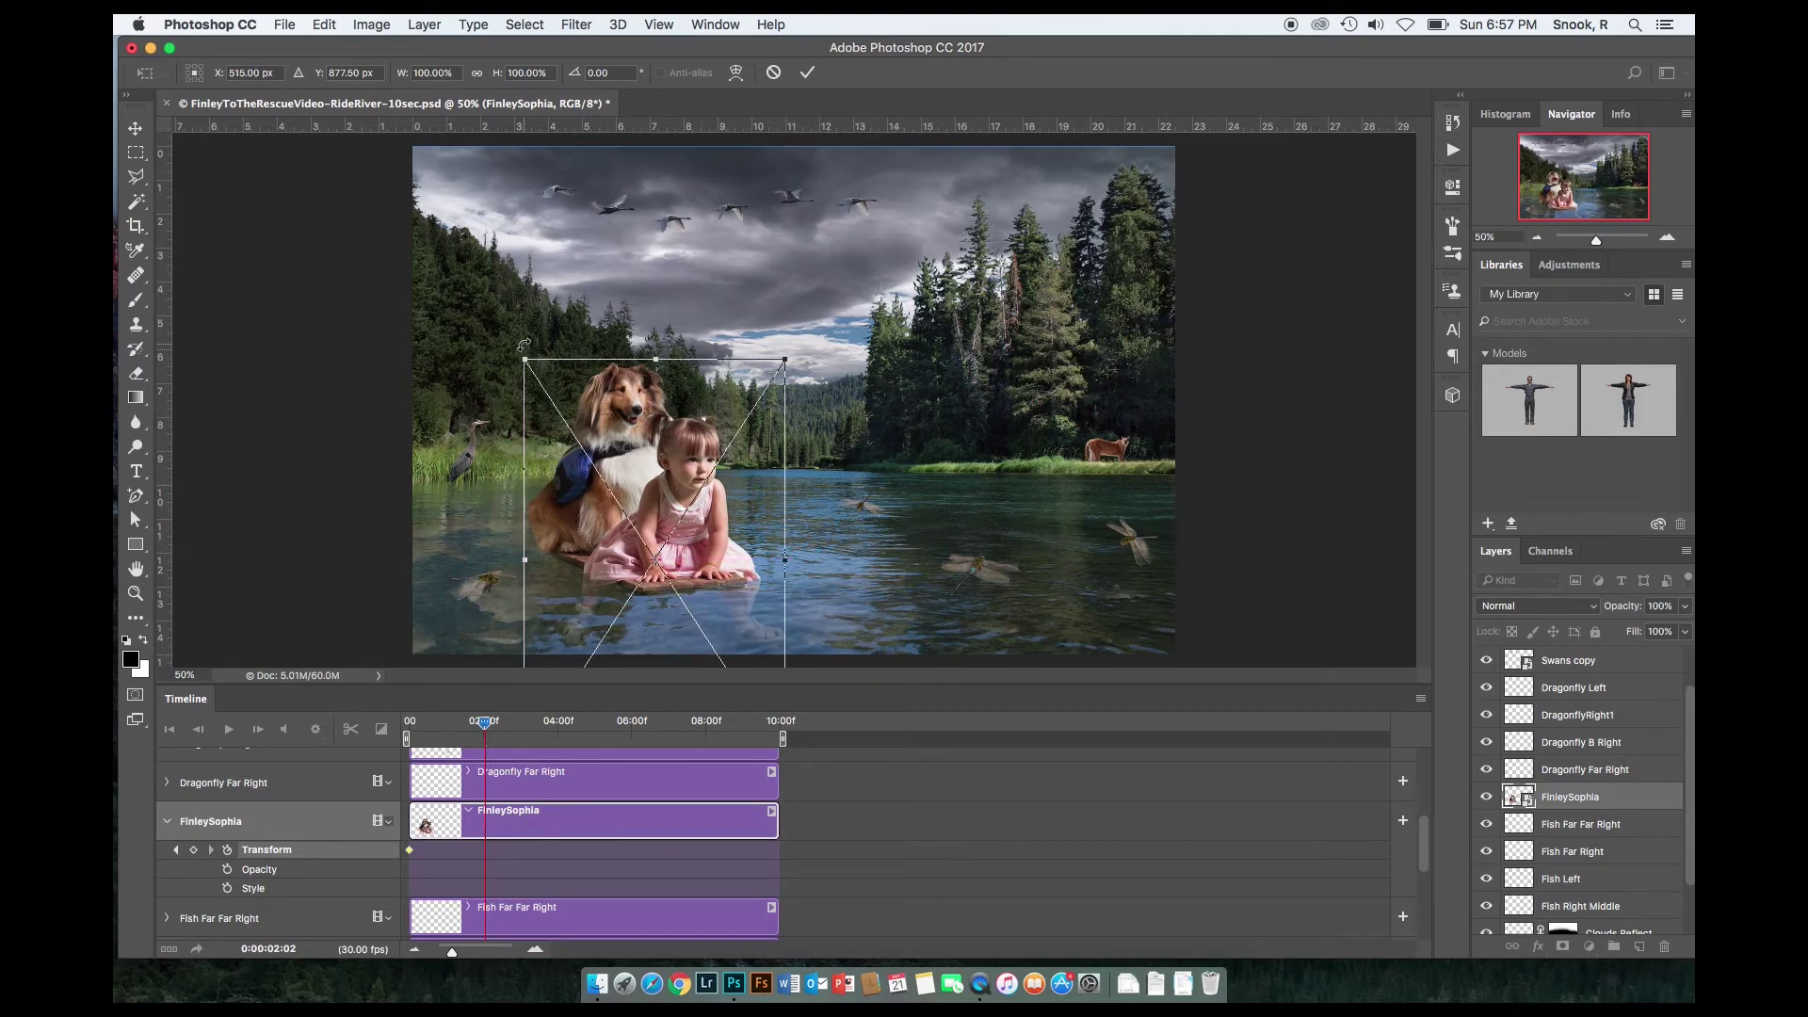
{"action": "left_click_drag", "start_coordinate": [523, 345], "coordinate": [533, 338]}
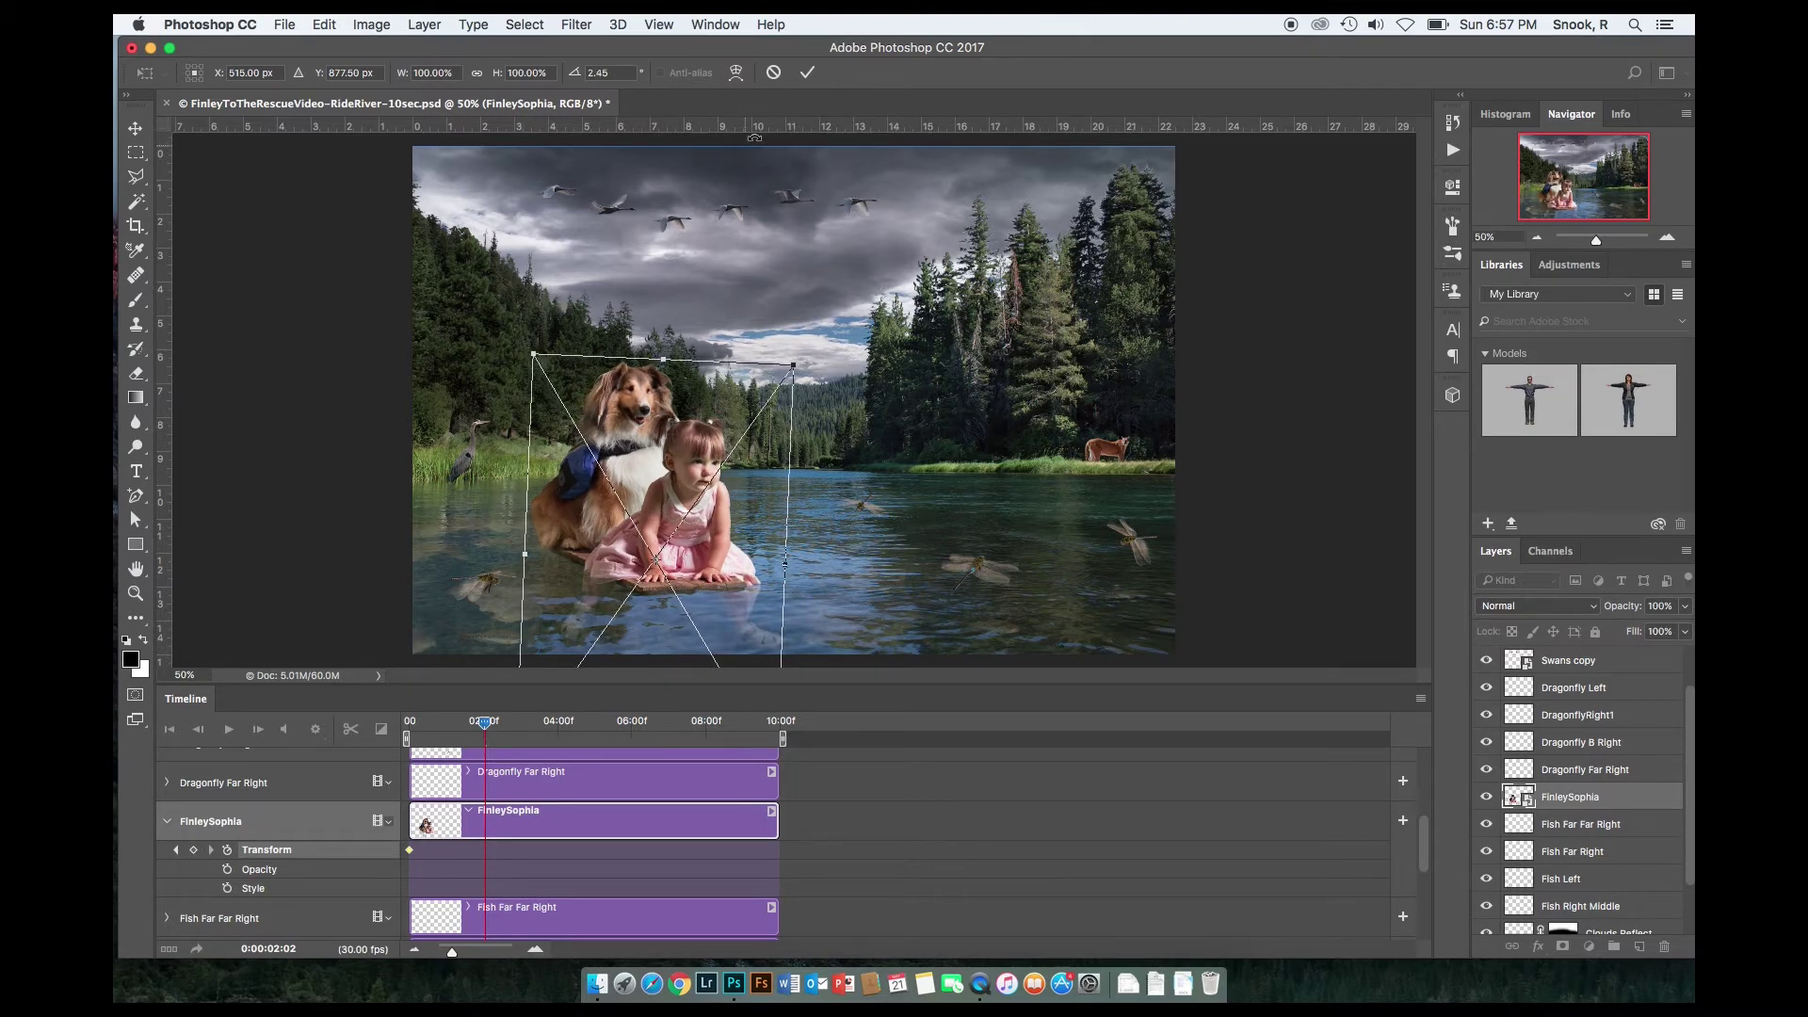
{"action": "left_click", "coordinate": [808, 81]}
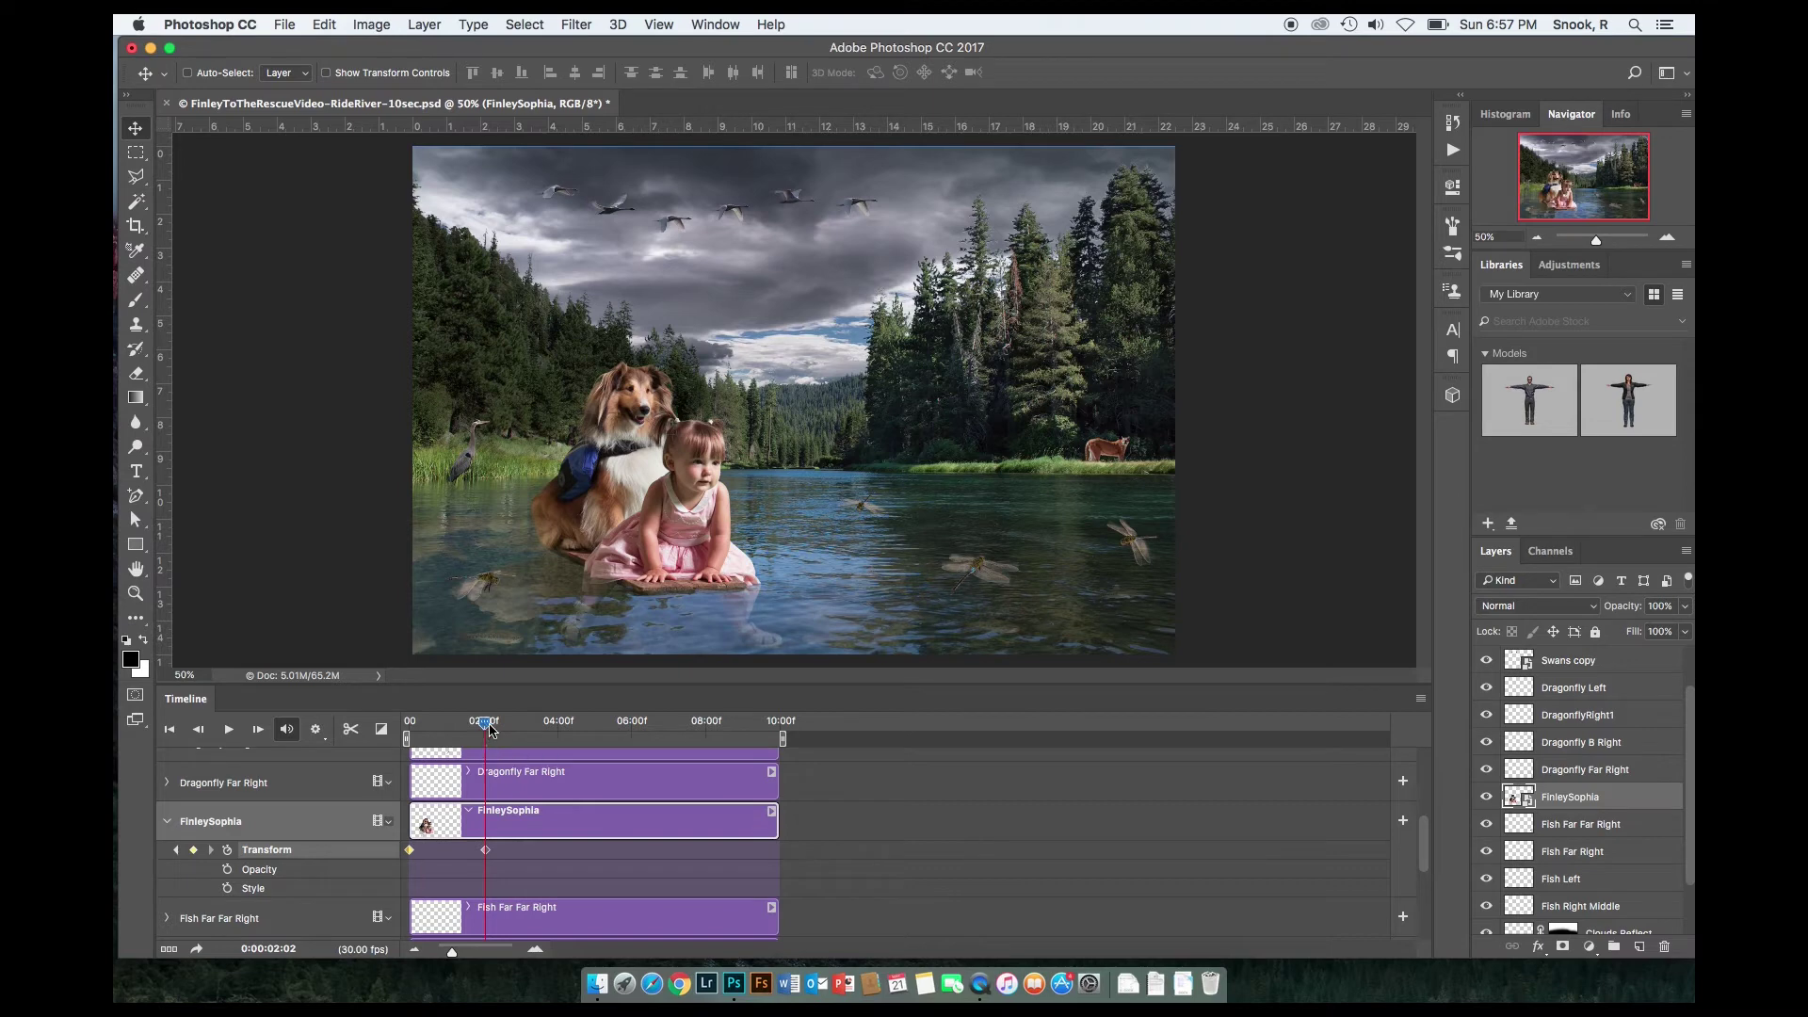
Step: At about four seconds, move the raft further right and tilt it back
{"action": "left_click_drag", "start_coordinate": [485, 728], "coordinate": [560, 737]}
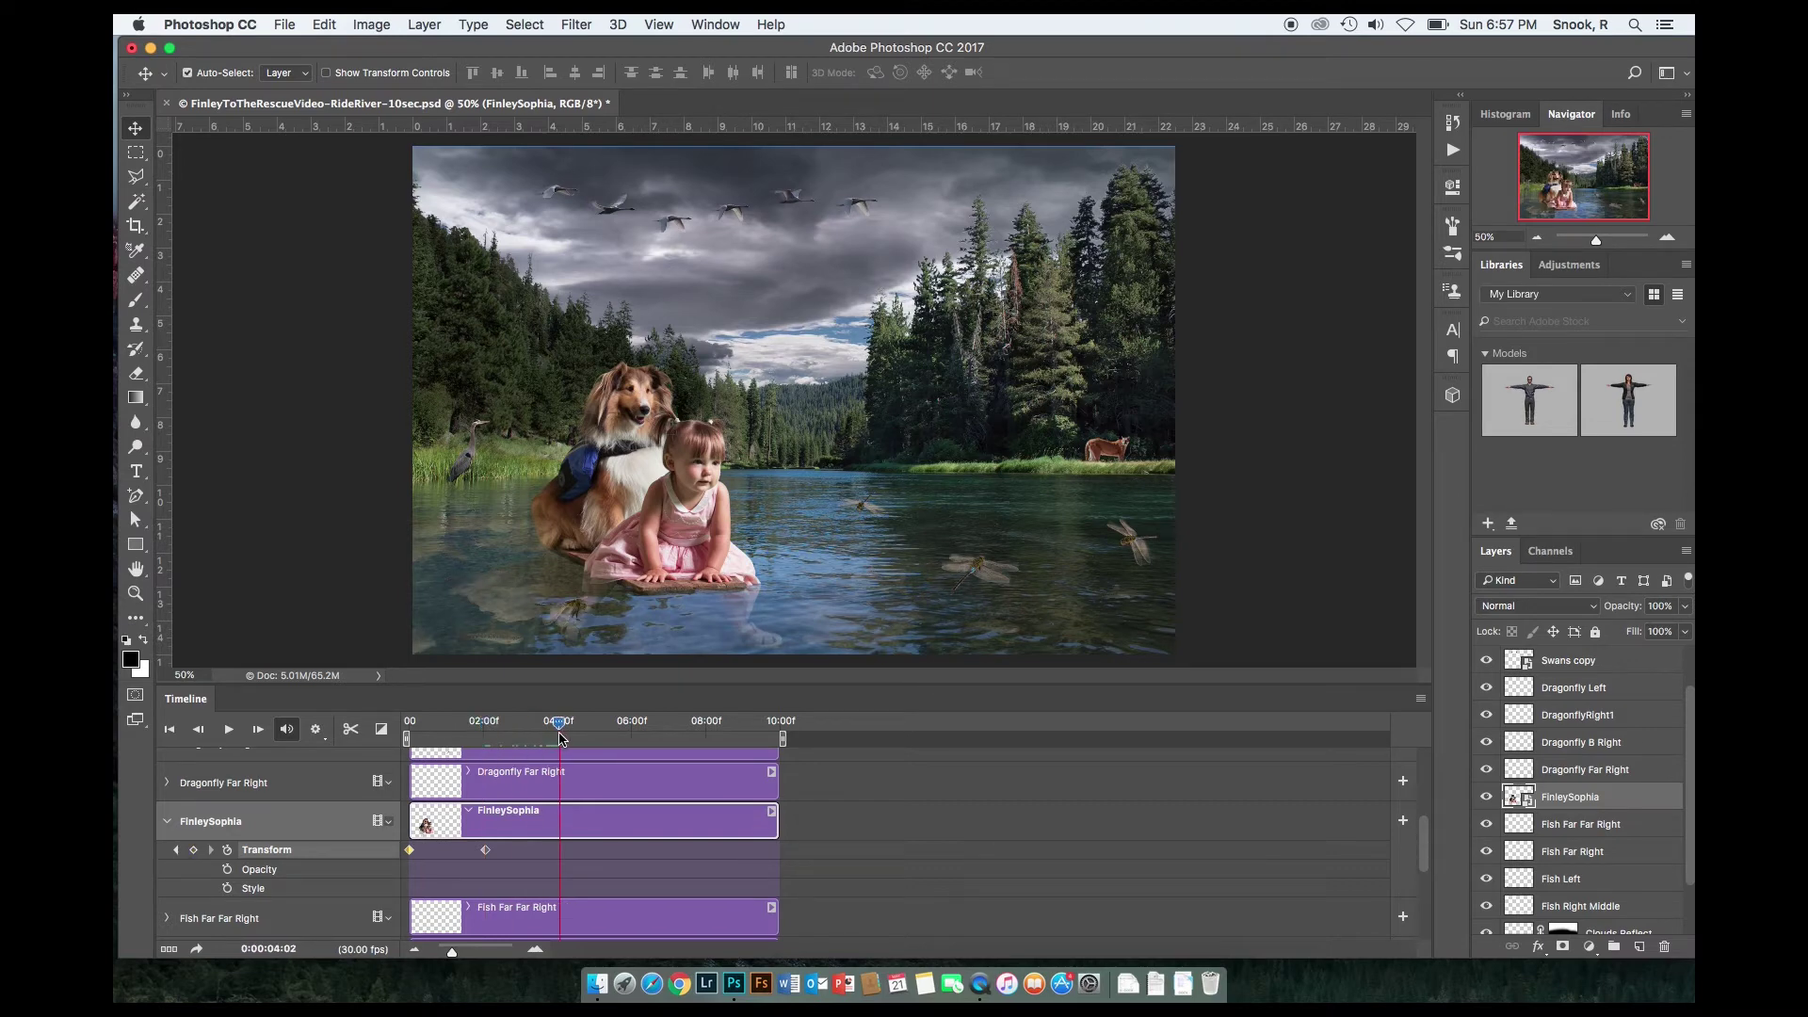
{"action": "key", "text": "super+t"}
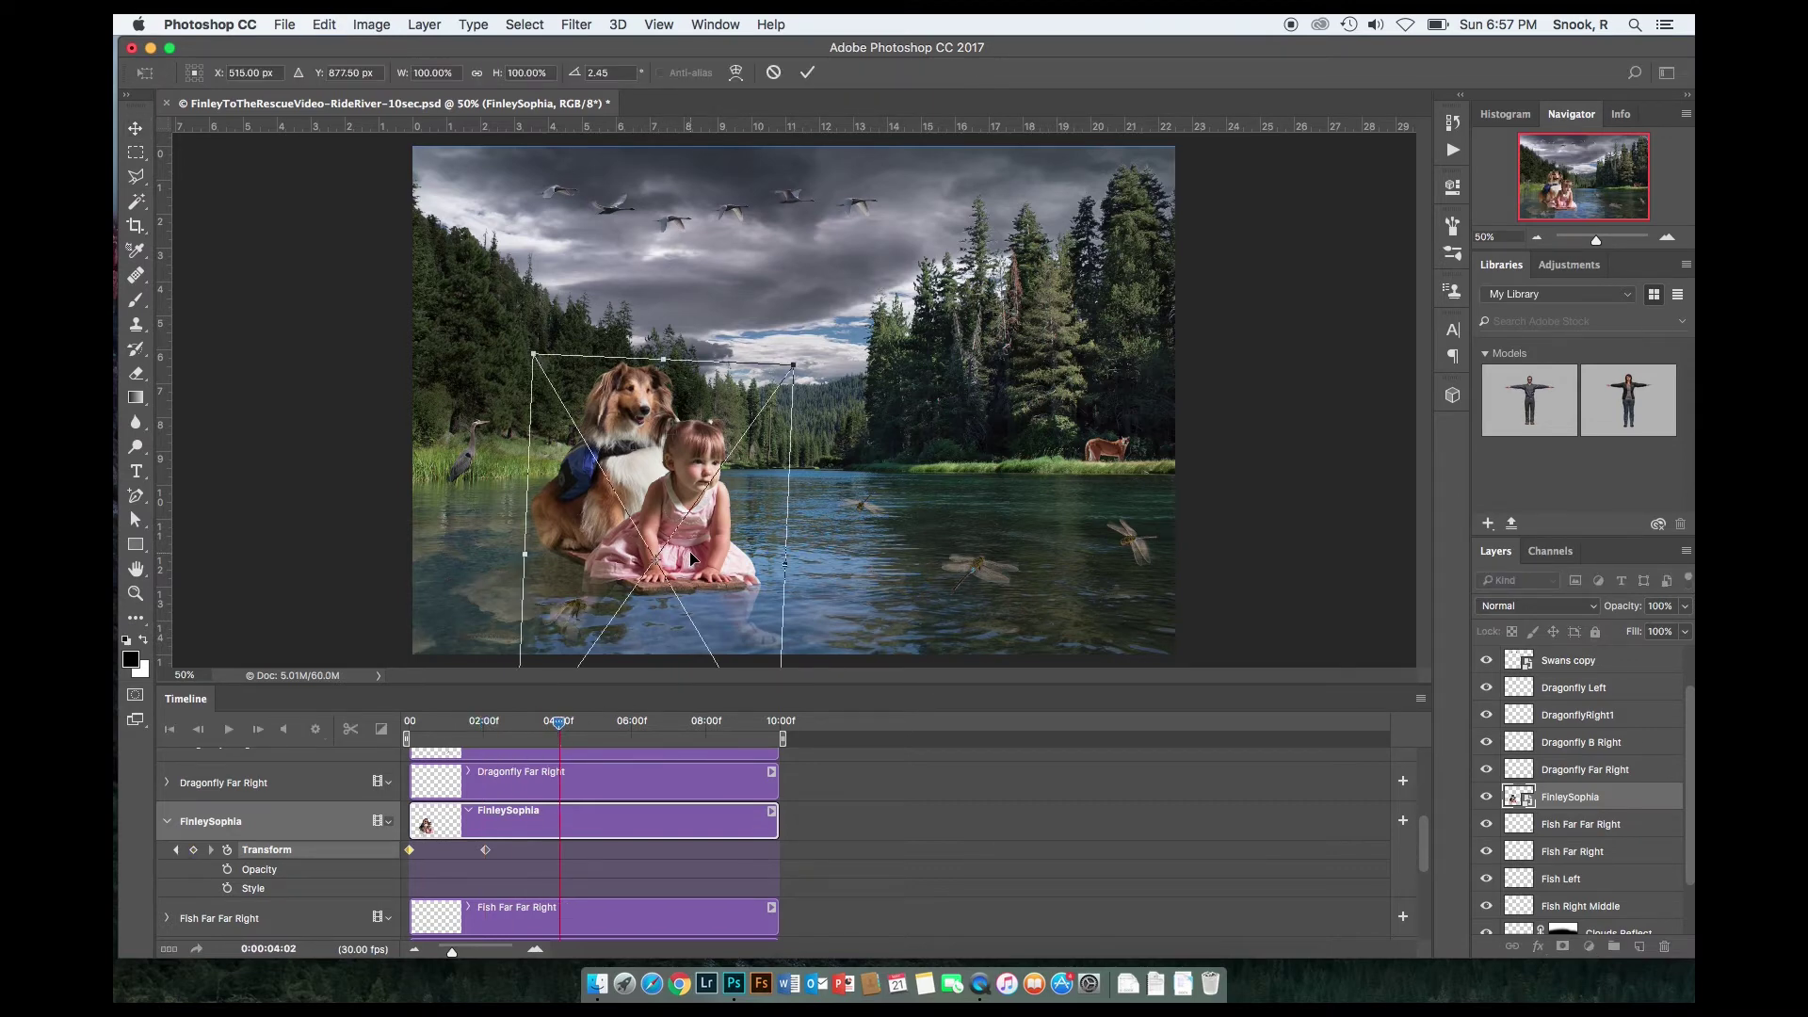
{"action": "left_click_drag", "start_coordinate": [693, 559], "coordinate": [759, 558]}
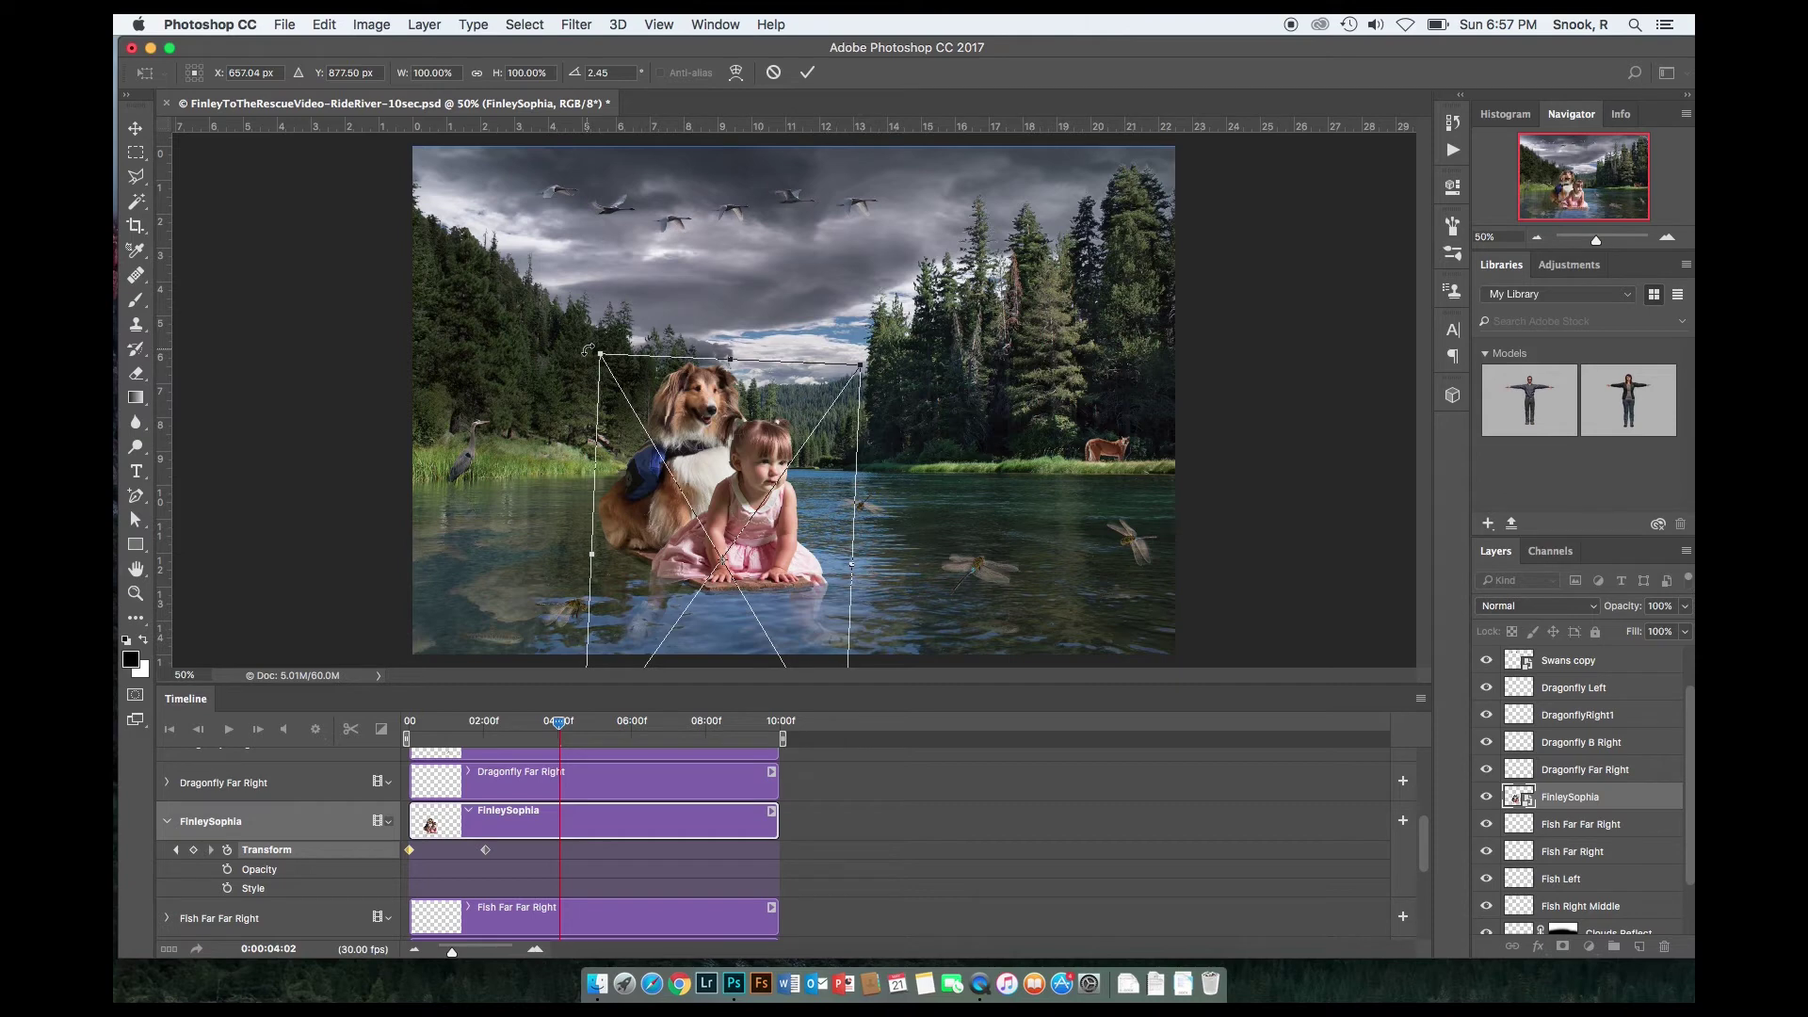
{"action": "left_click_drag", "start_coordinate": [587, 349], "coordinate": [575, 365]}
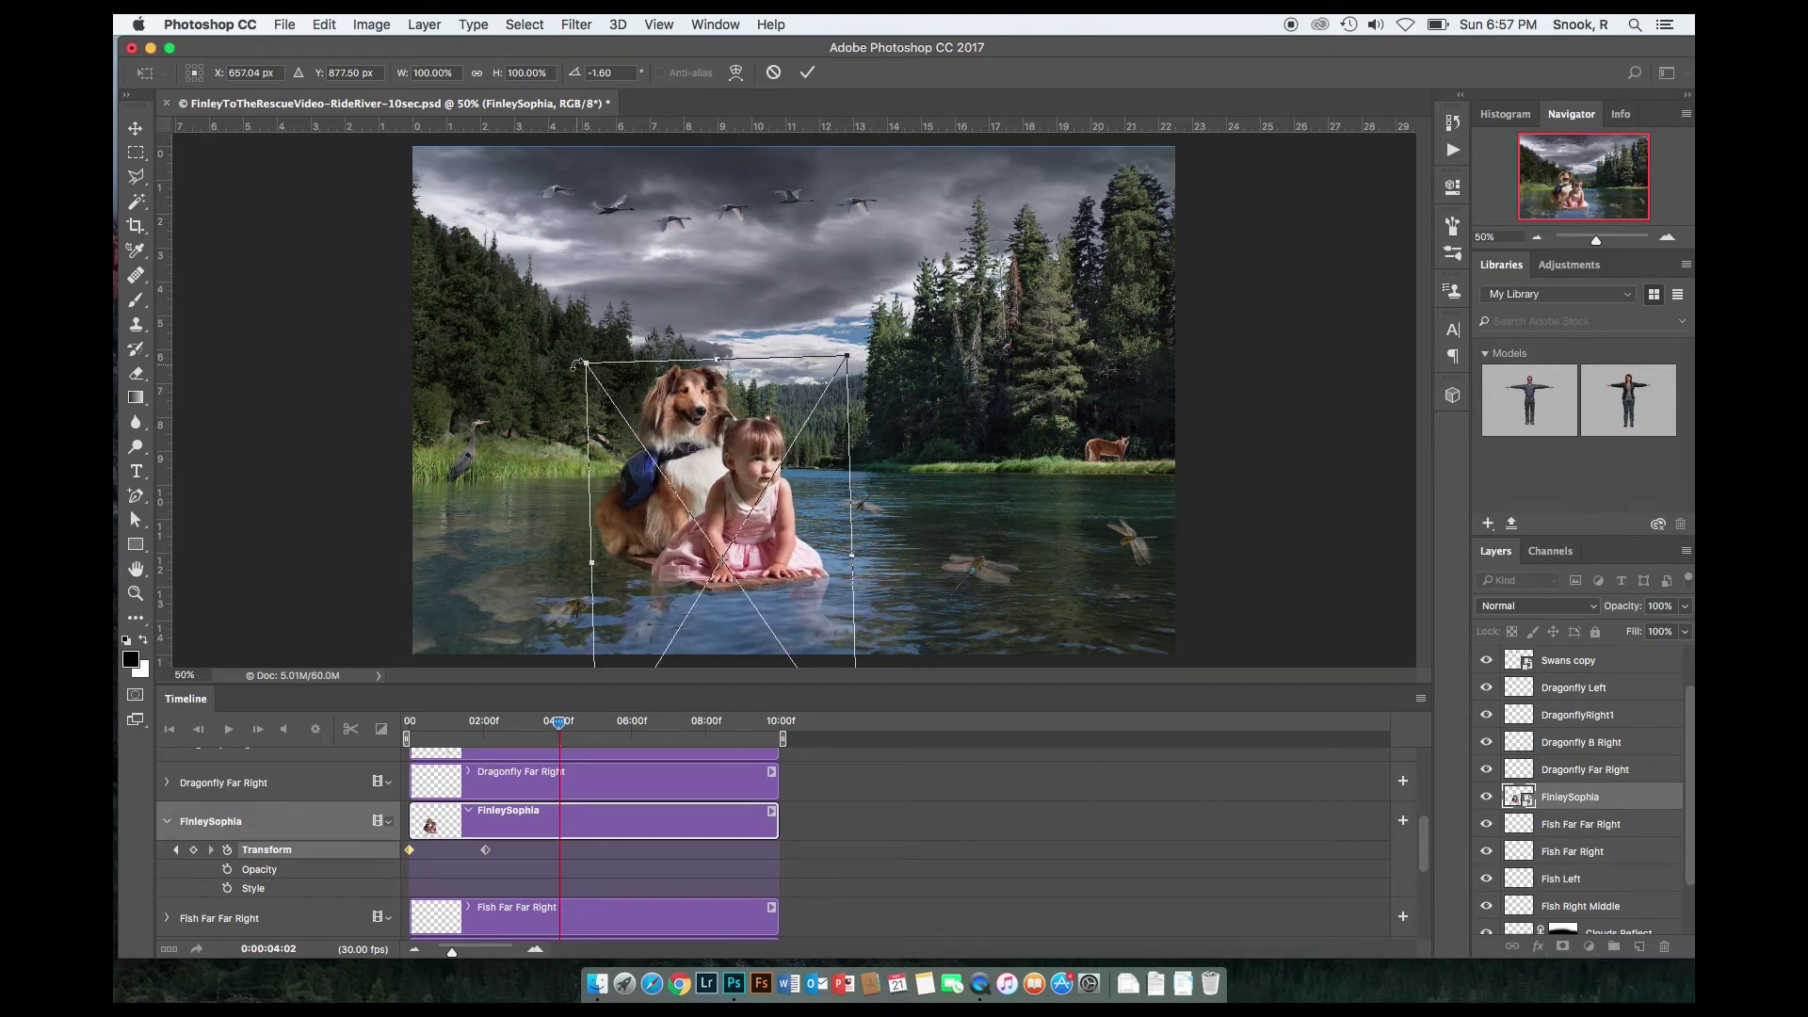
{"action": "left_click", "coordinate": [807, 74]}
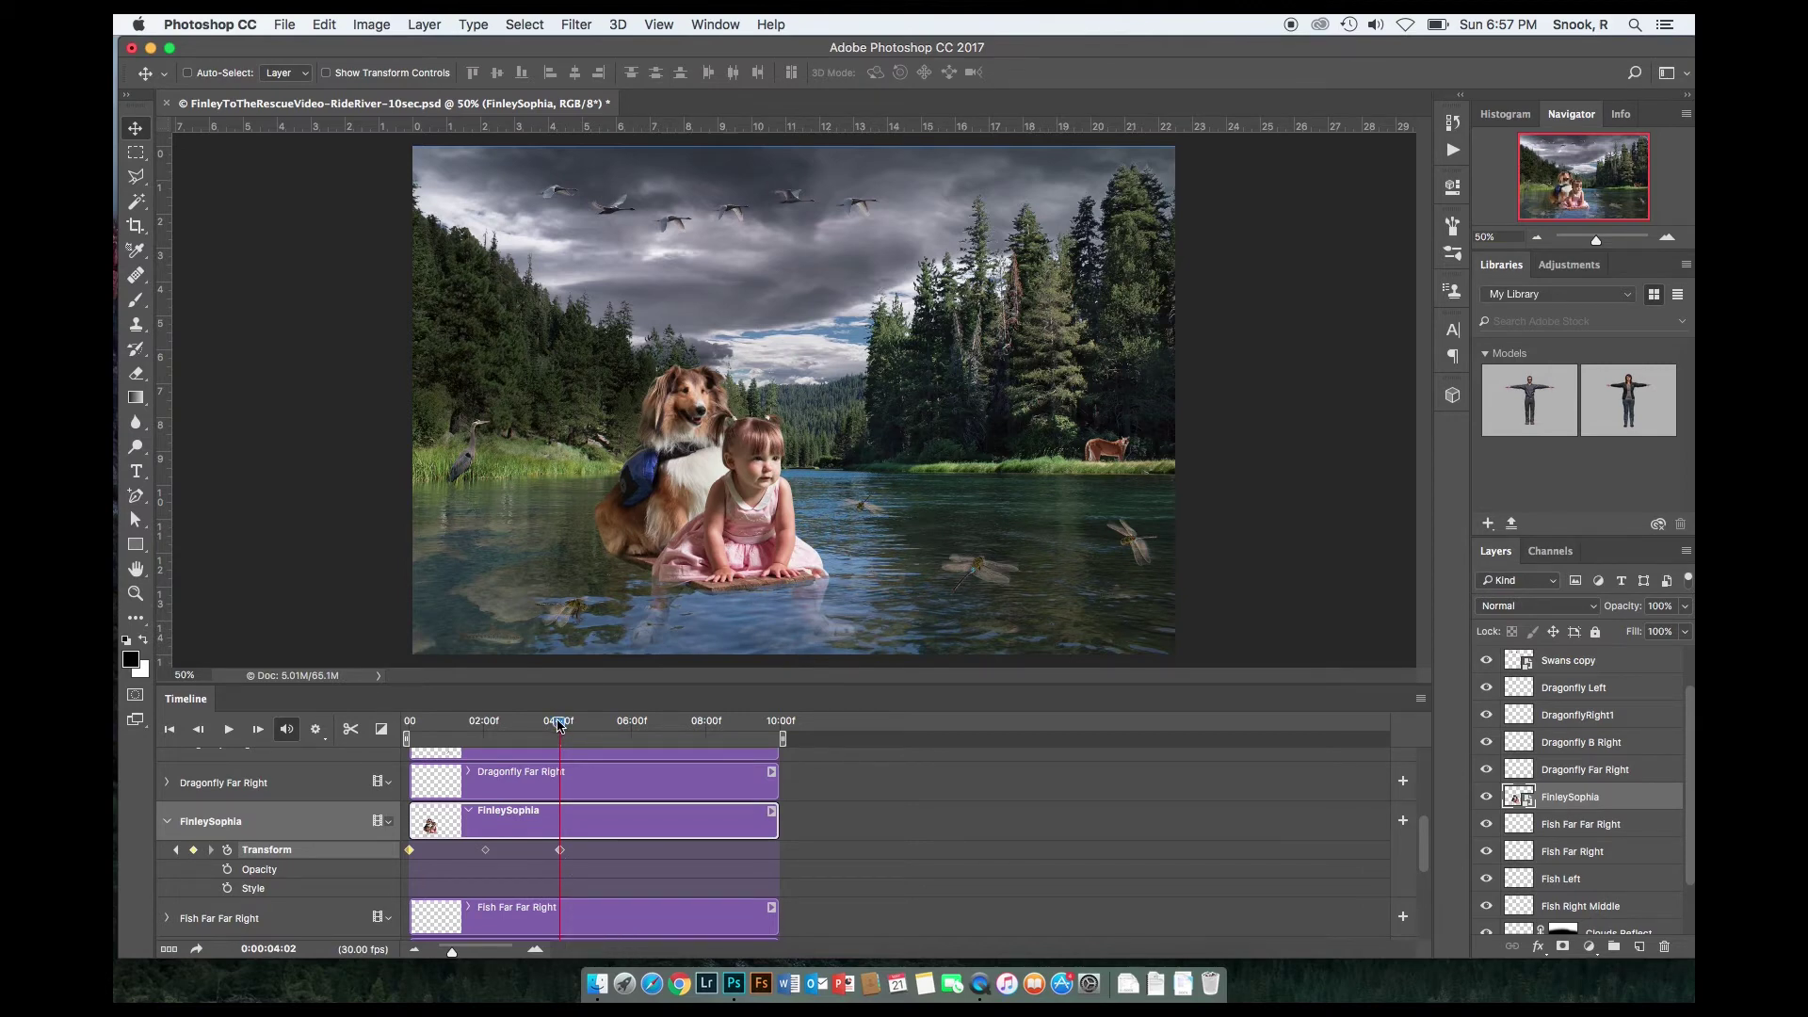
Step: At 06:00, shift the raft right and level it to about 0.2°
{"action": "left_click_drag", "start_coordinate": [559, 723], "coordinate": [633, 723]}
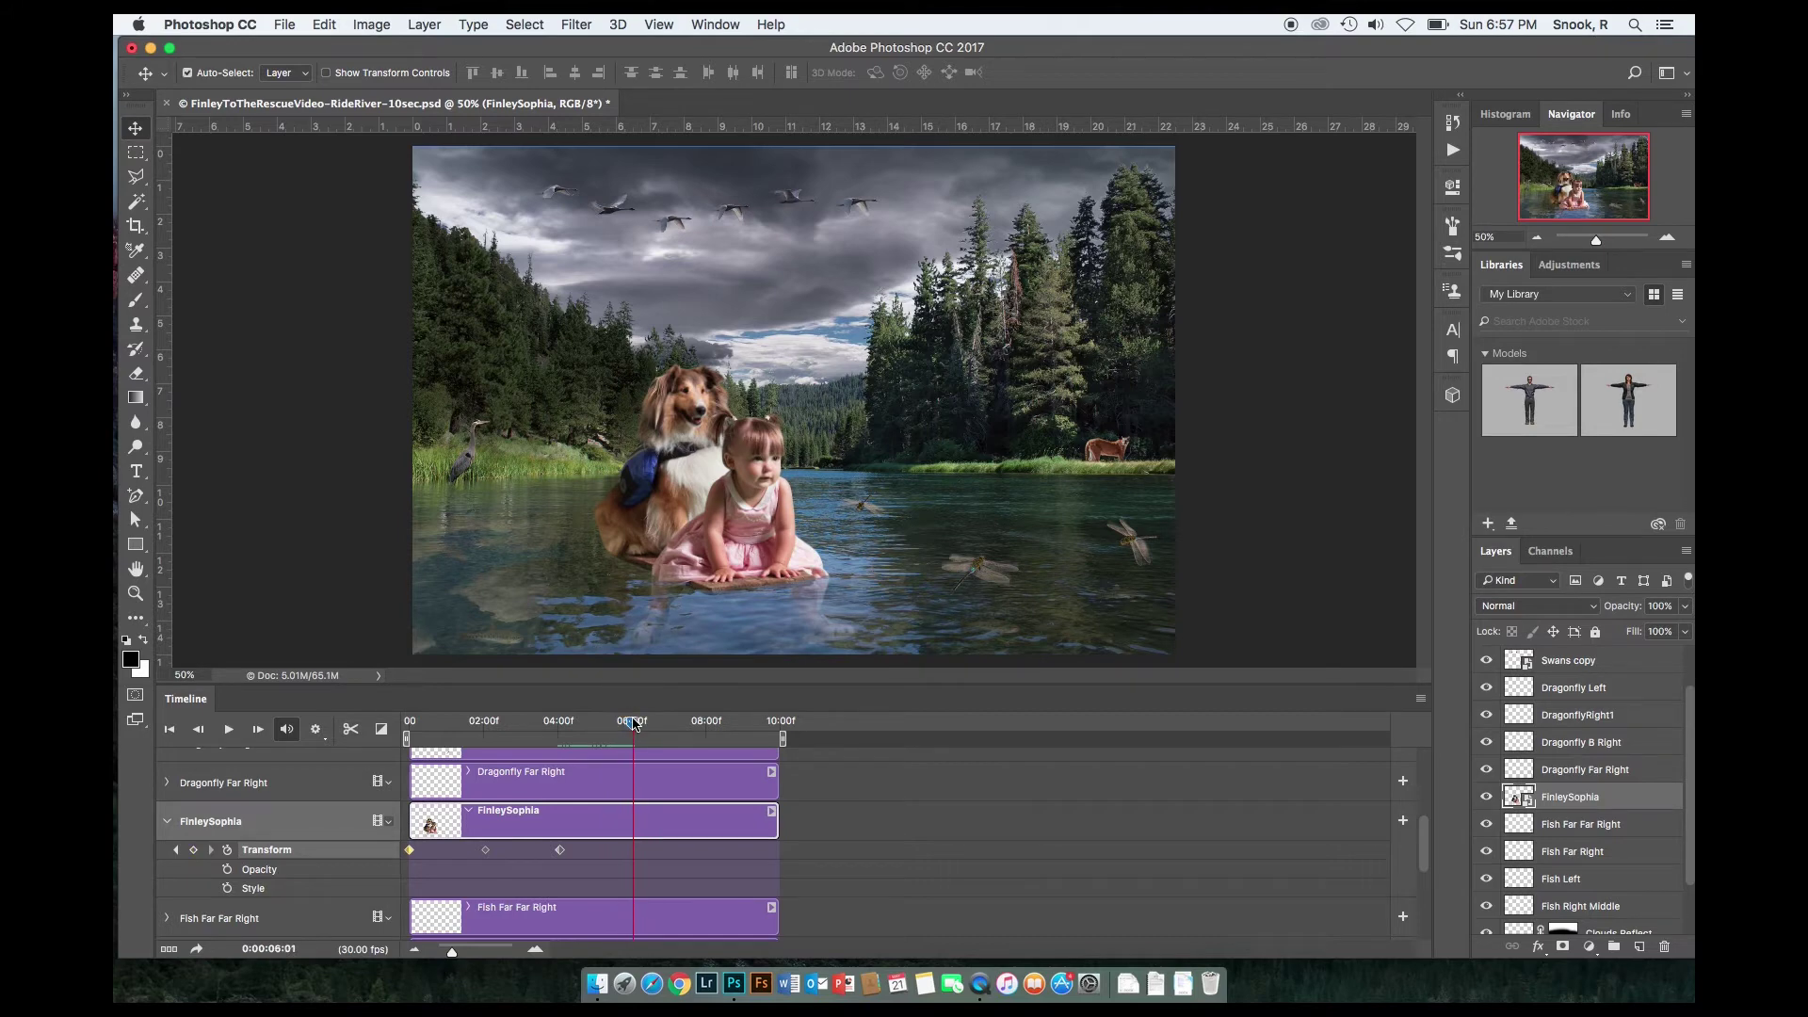
{"action": "key", "text": "super+t"}
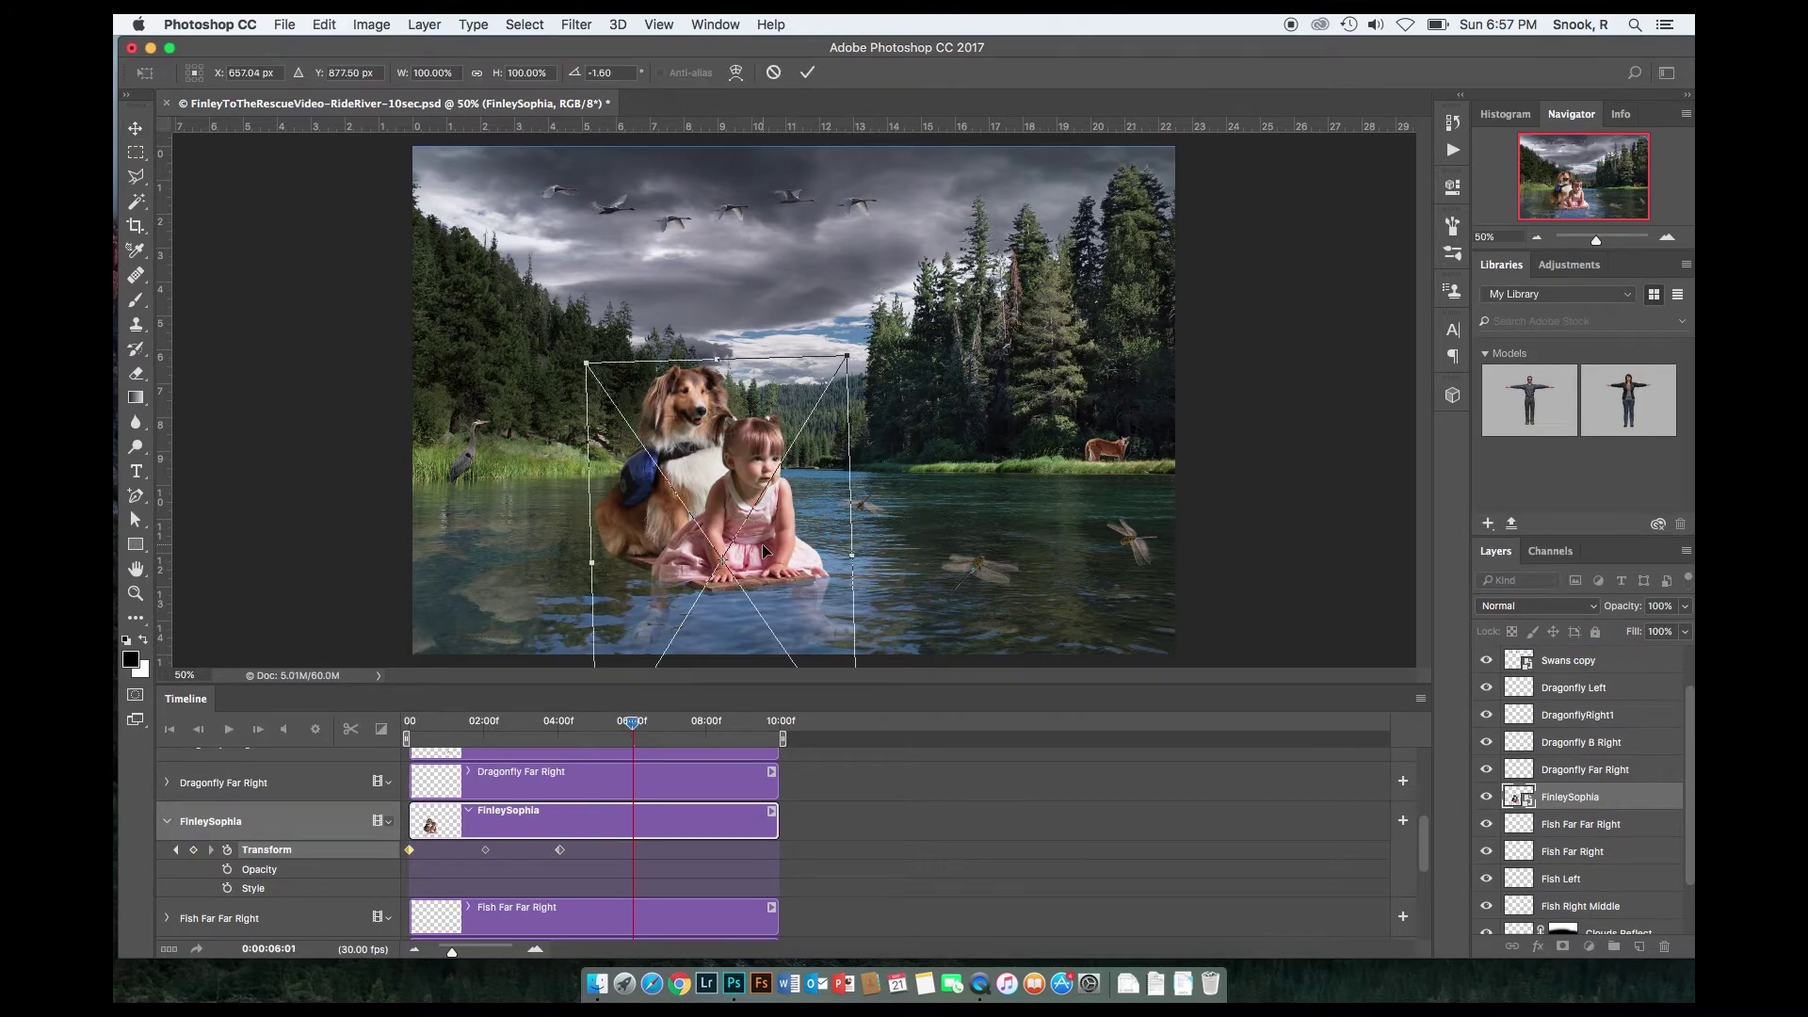
{"action": "left_click_drag", "start_coordinate": [761, 544], "coordinate": [810, 545]}
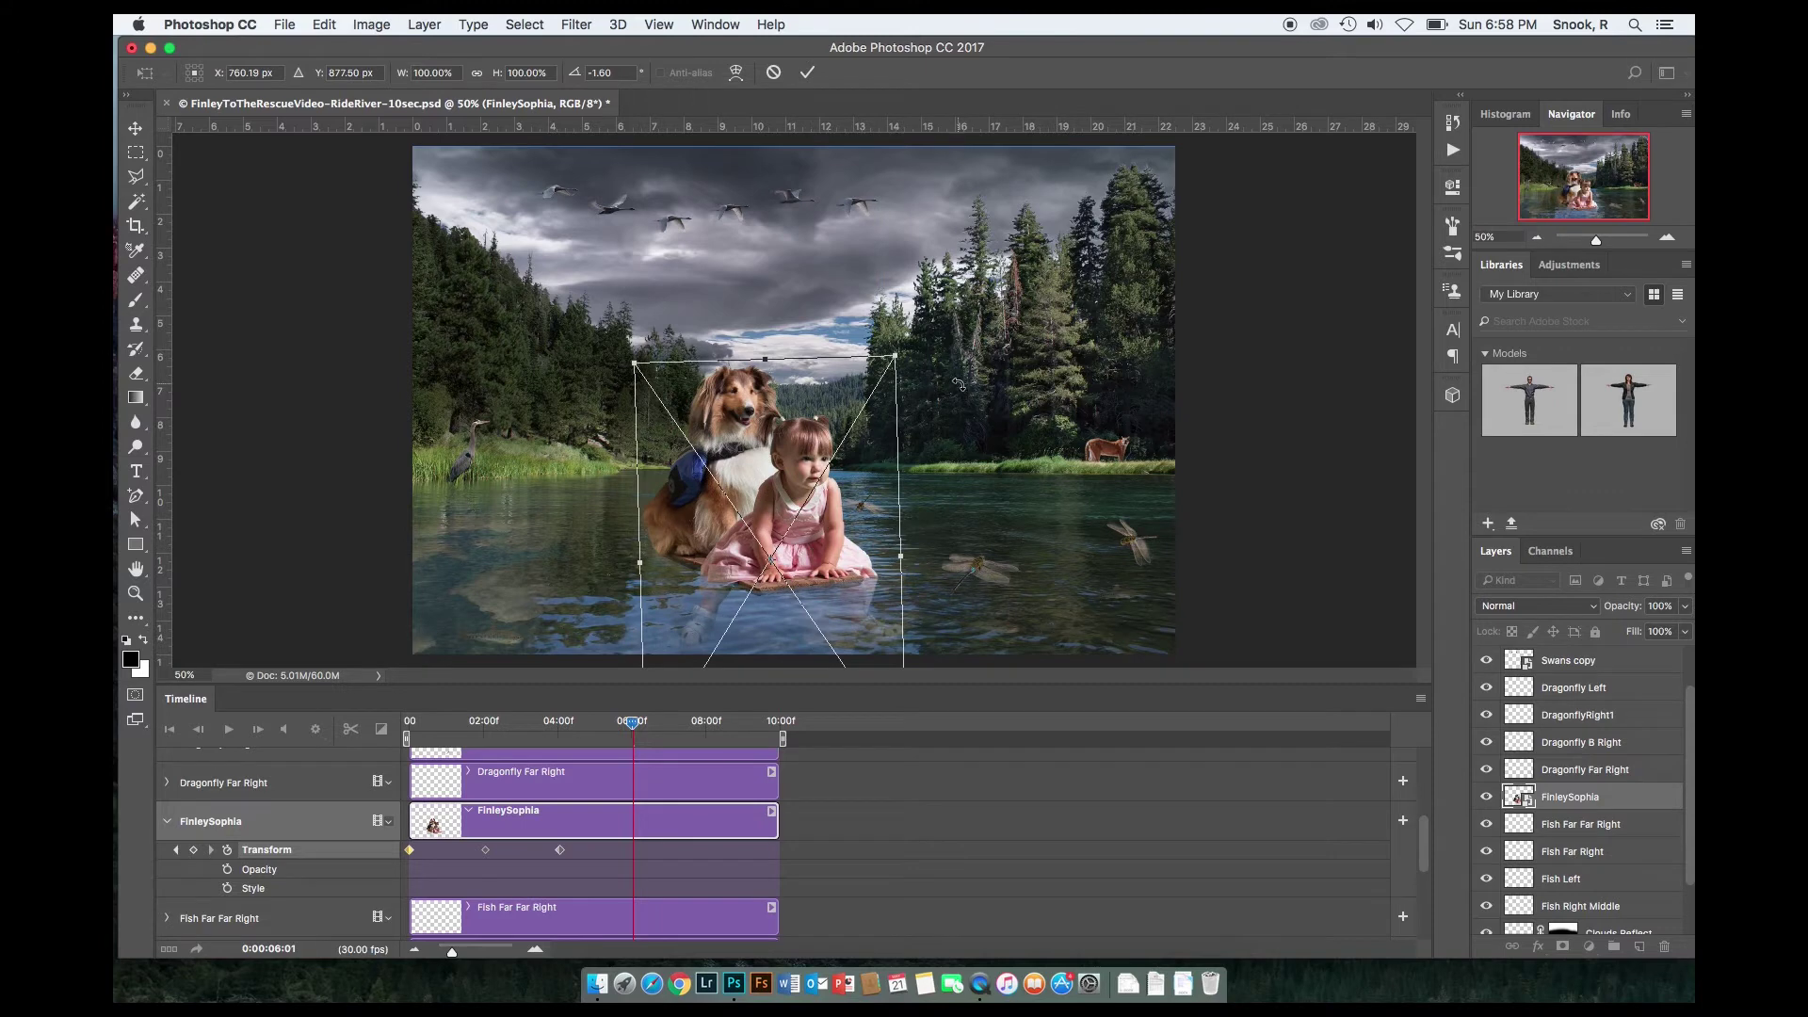
{"action": "left_click_drag", "start_coordinate": [913, 353], "coordinate": [925, 355]}
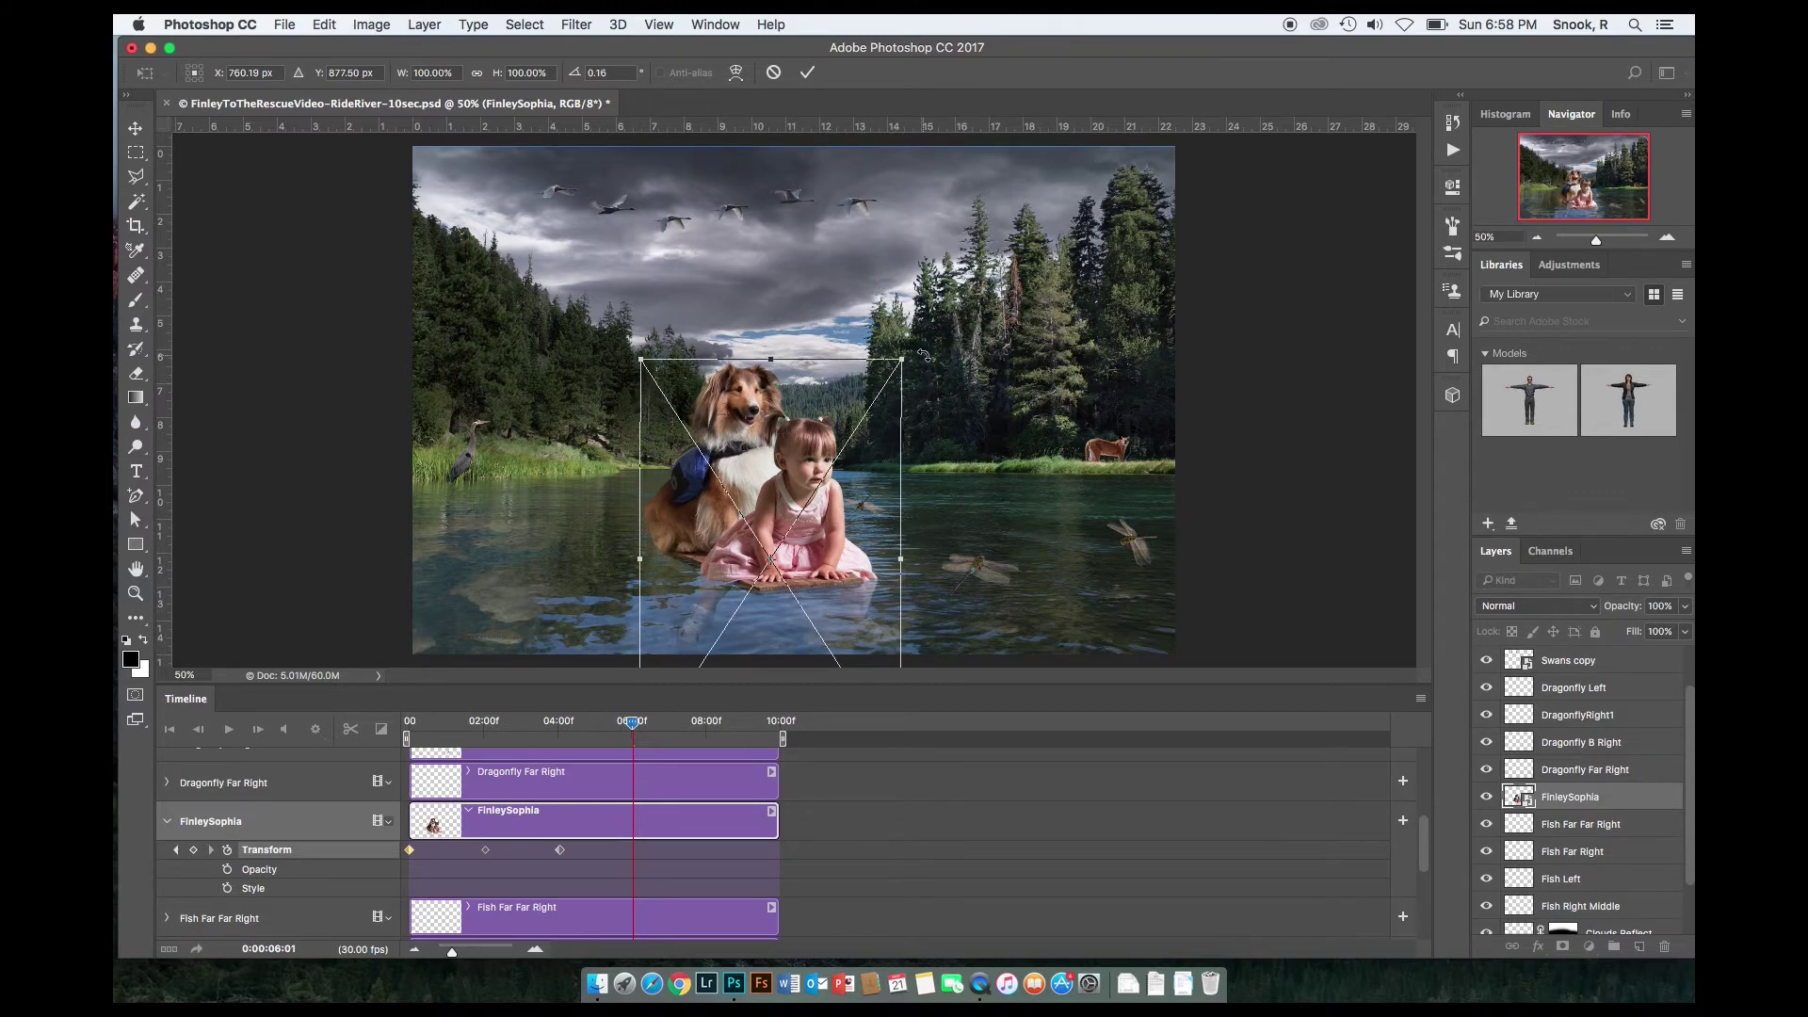
{"action": "left_click", "coordinate": [807, 72]}
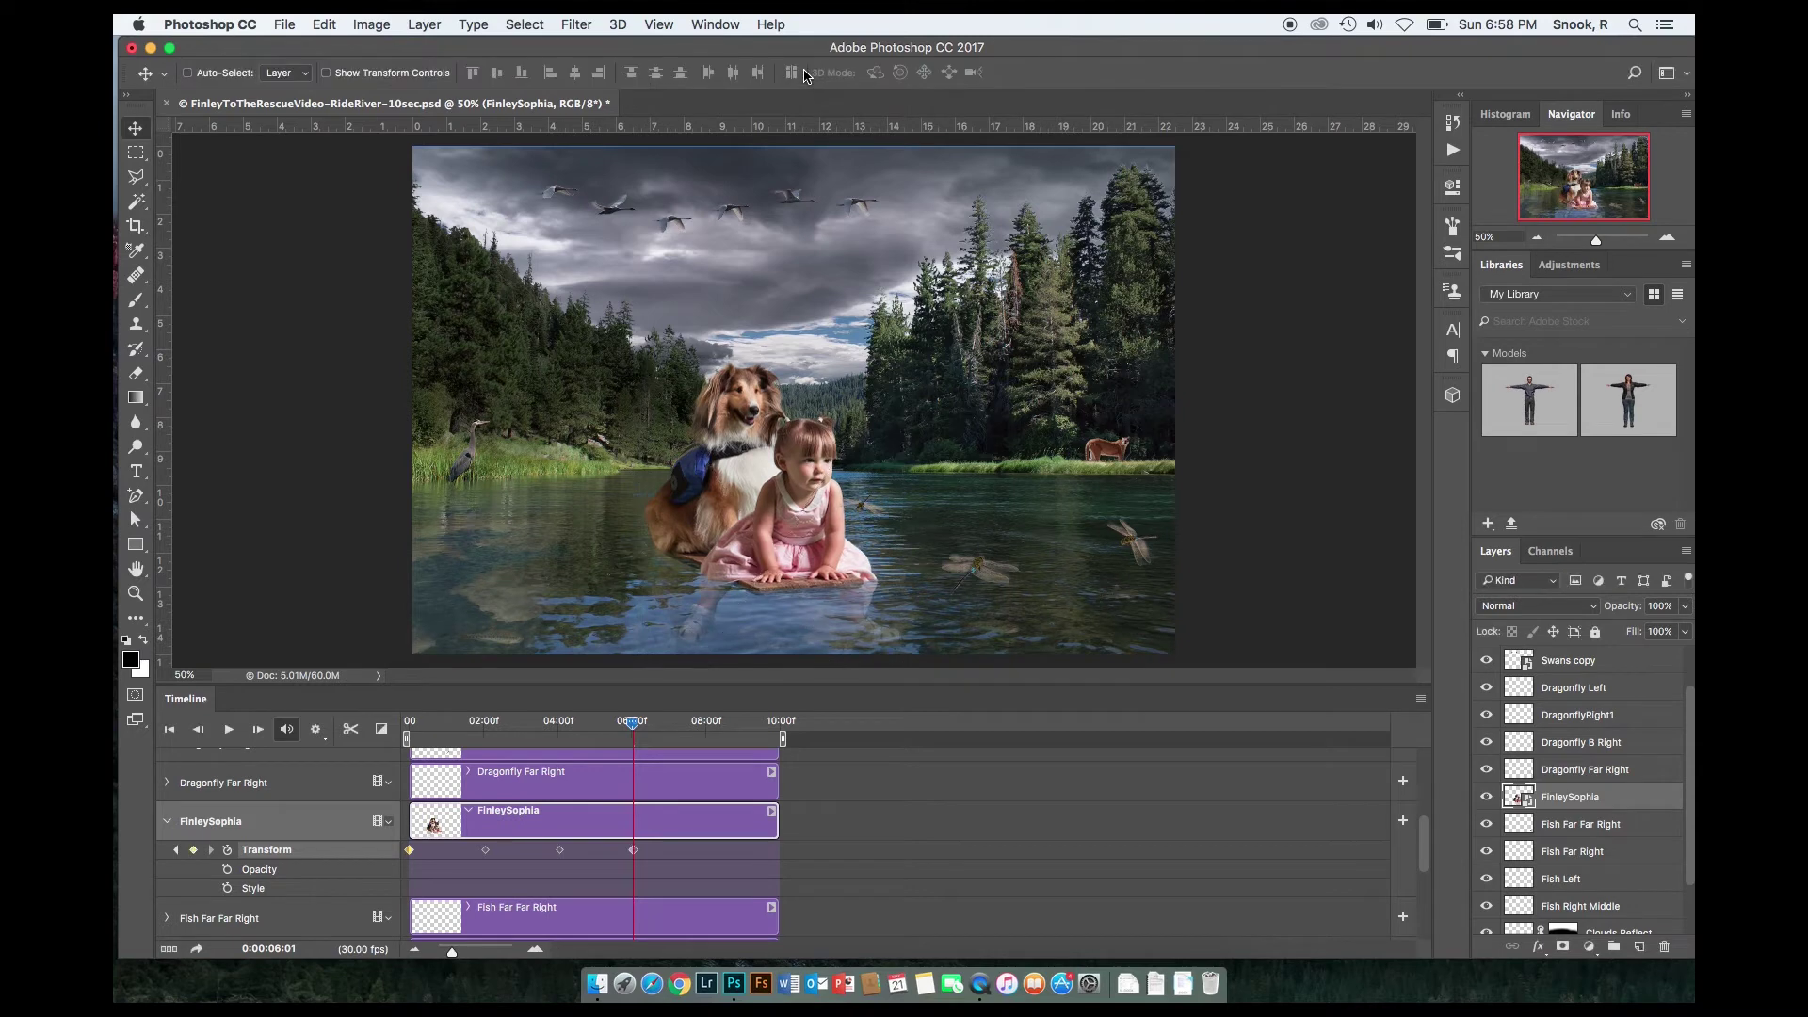
{"action": "left_click", "coordinate": [170, 731]}
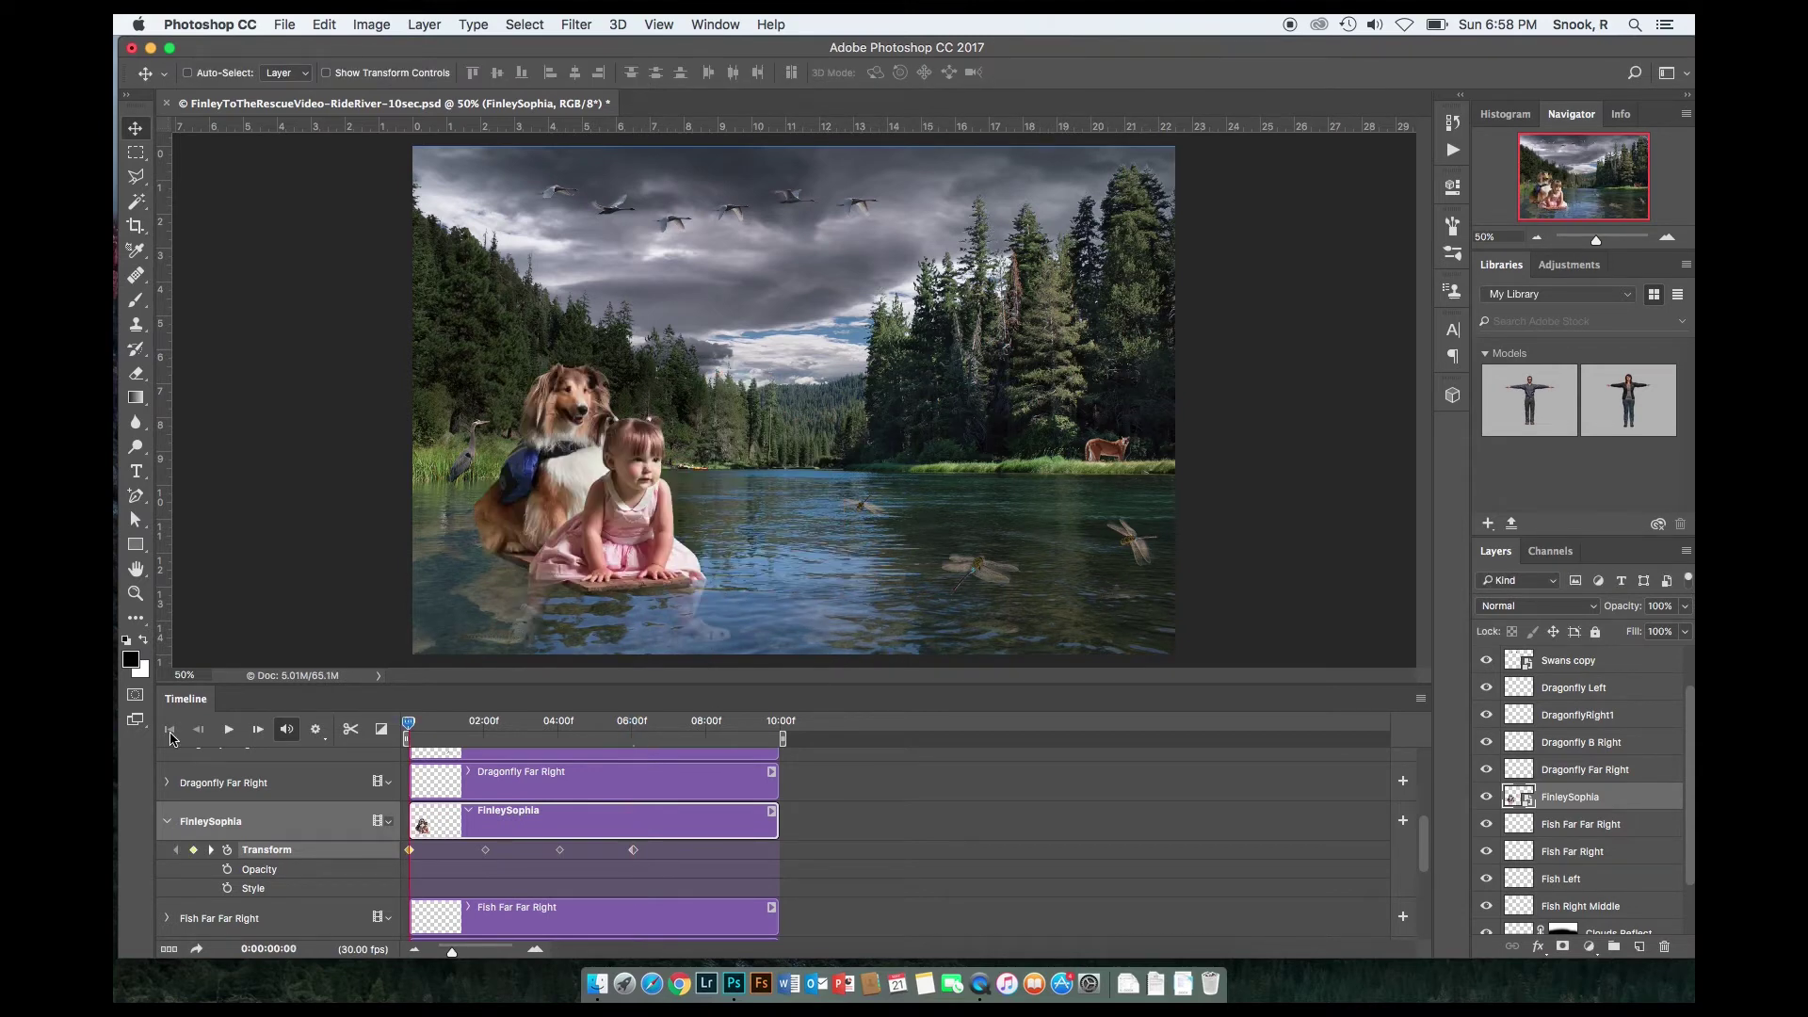
Step: Preview the raft animation twice, then scrub the playhead to 0:00:02:24
{"action": "key", "text": "space"}
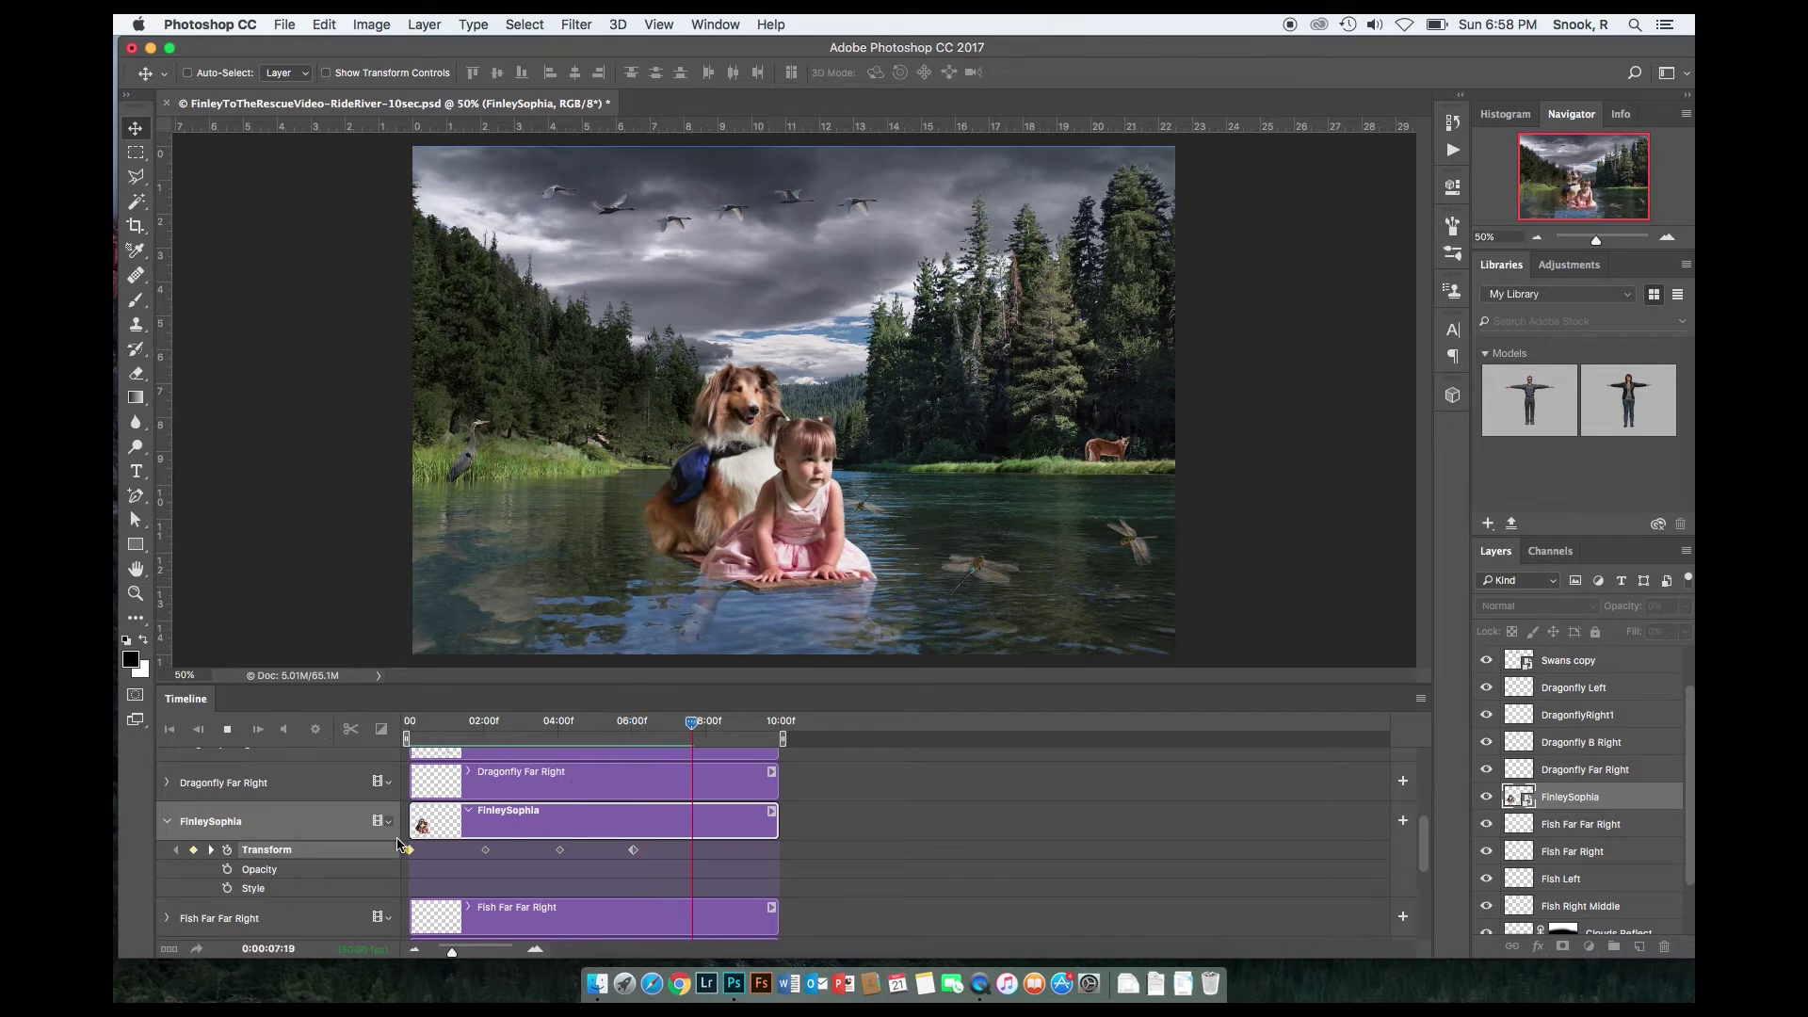
{"action": "key", "text": "space"}
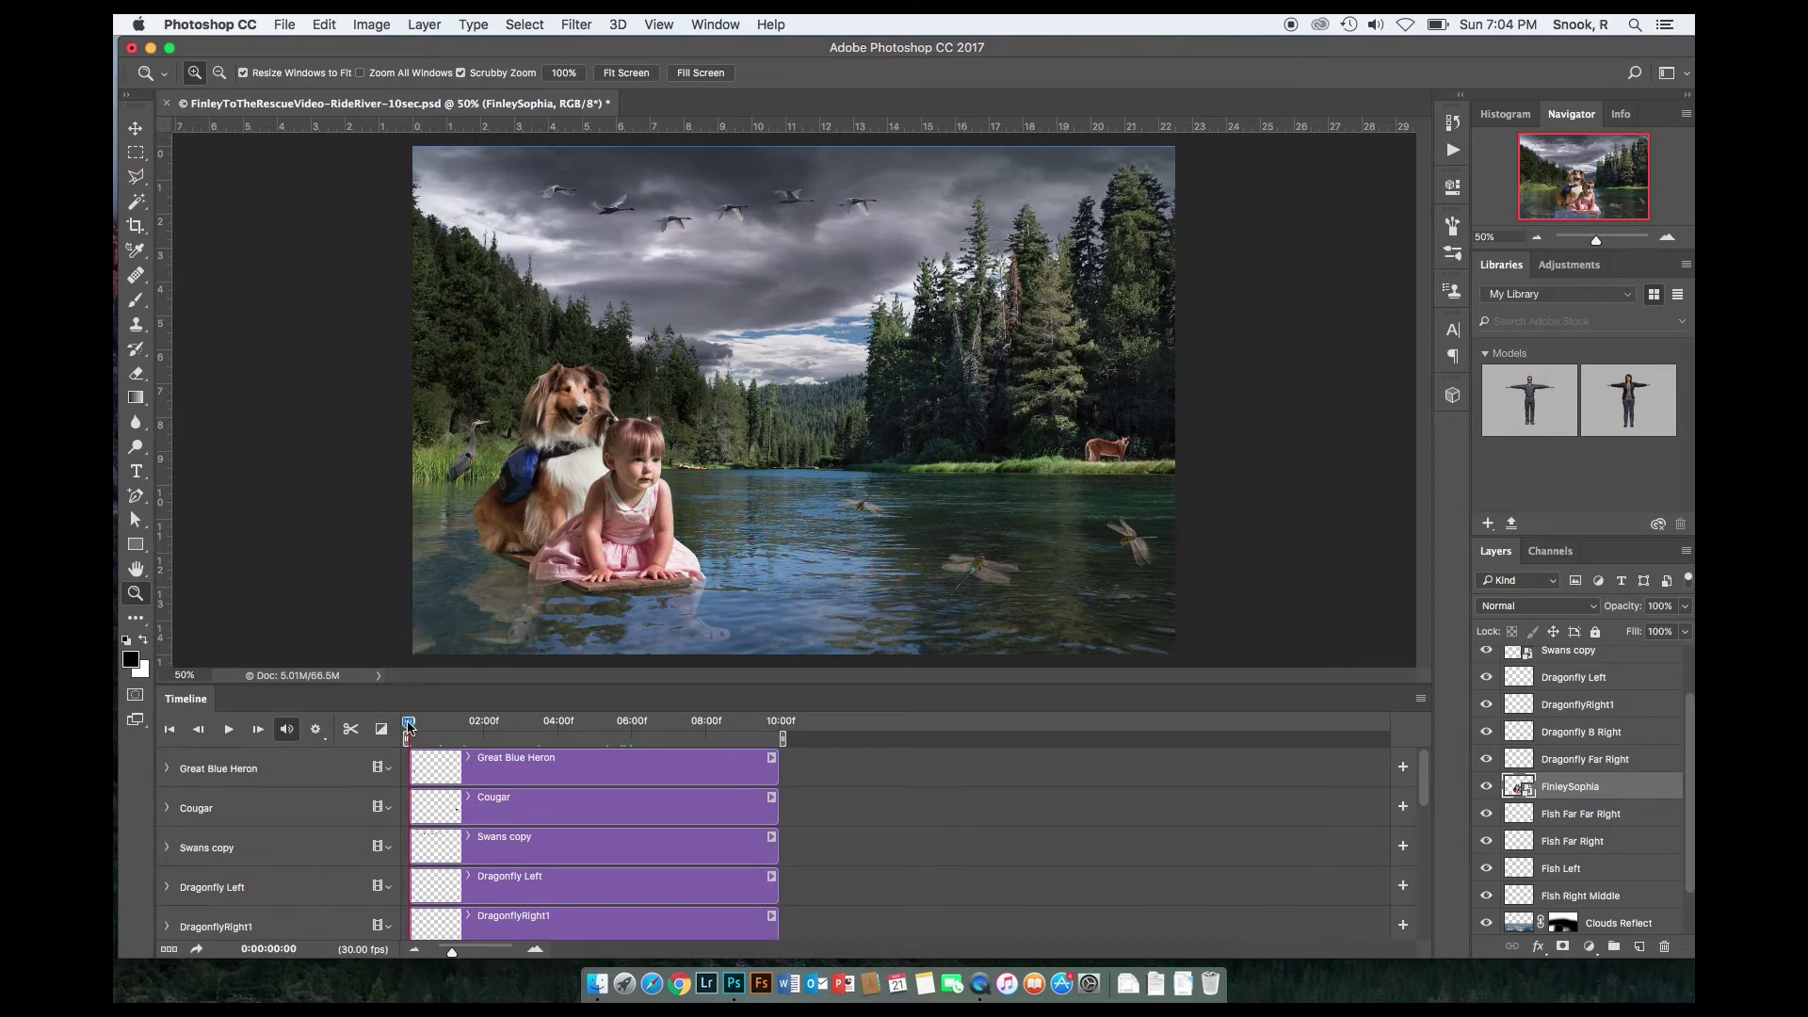
{"action": "left_click", "coordinate": [227, 730]}
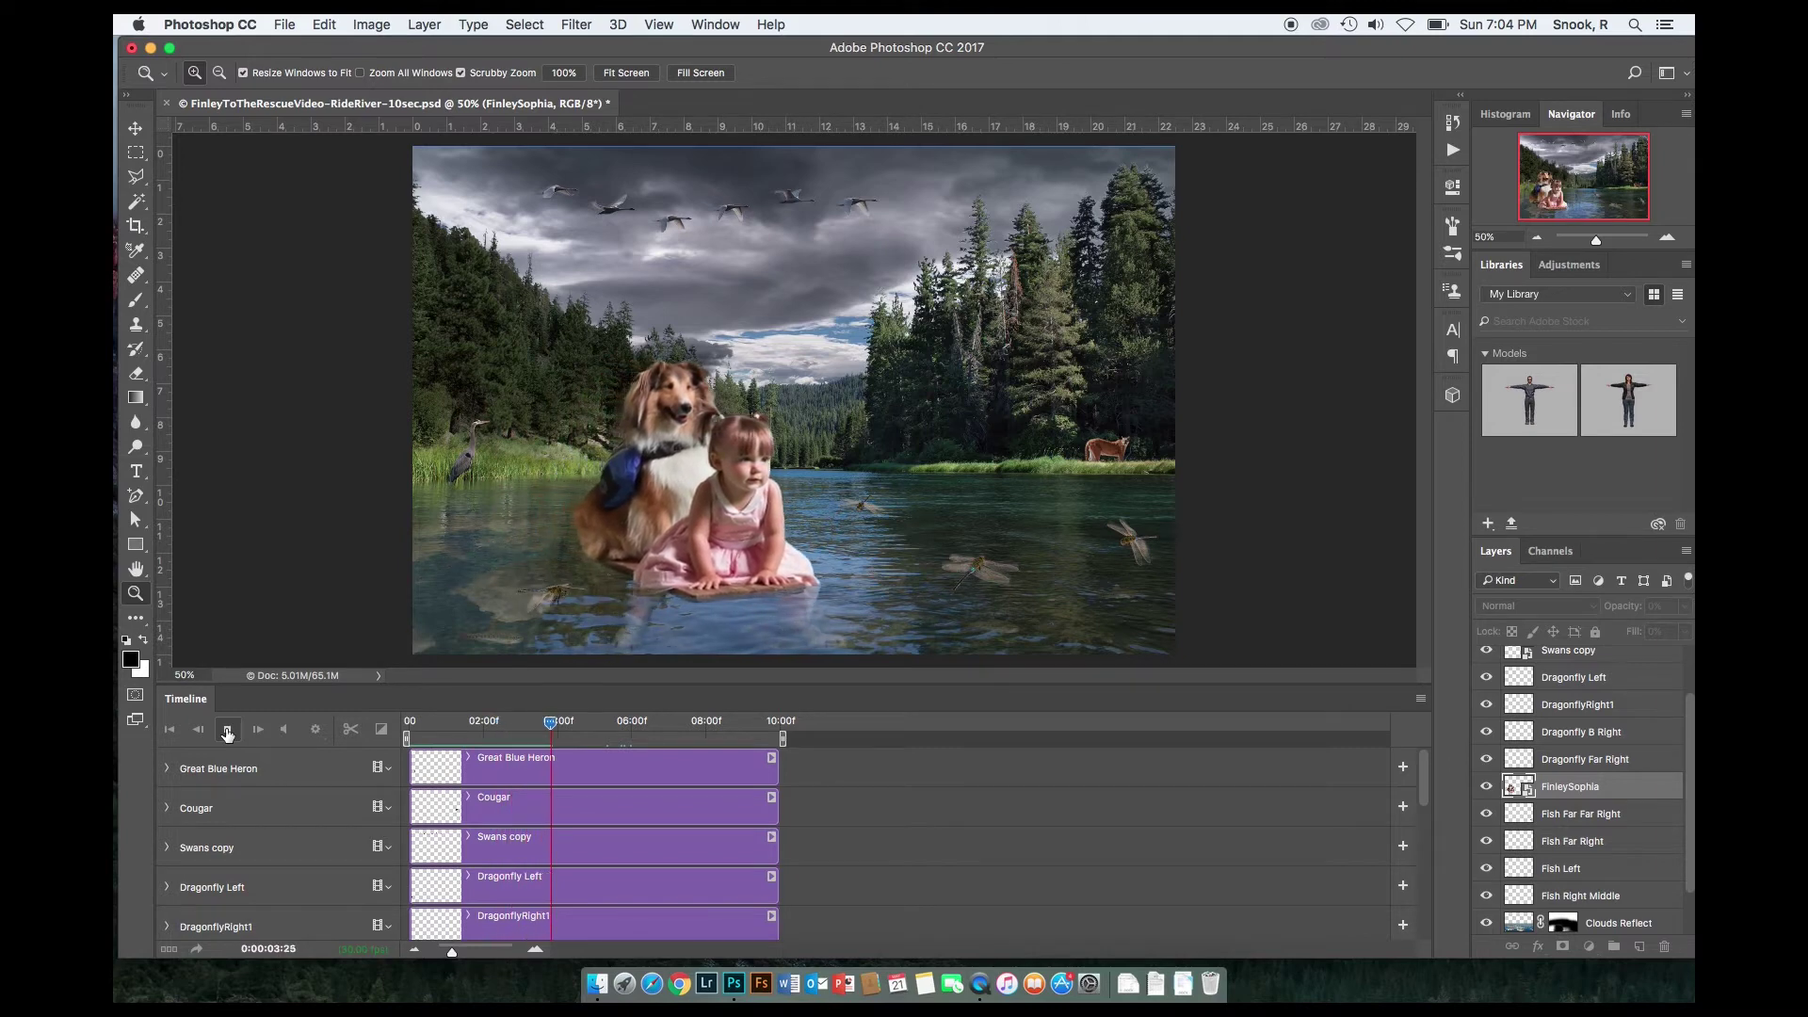
{"action": "left_click", "coordinate": [227, 732]}
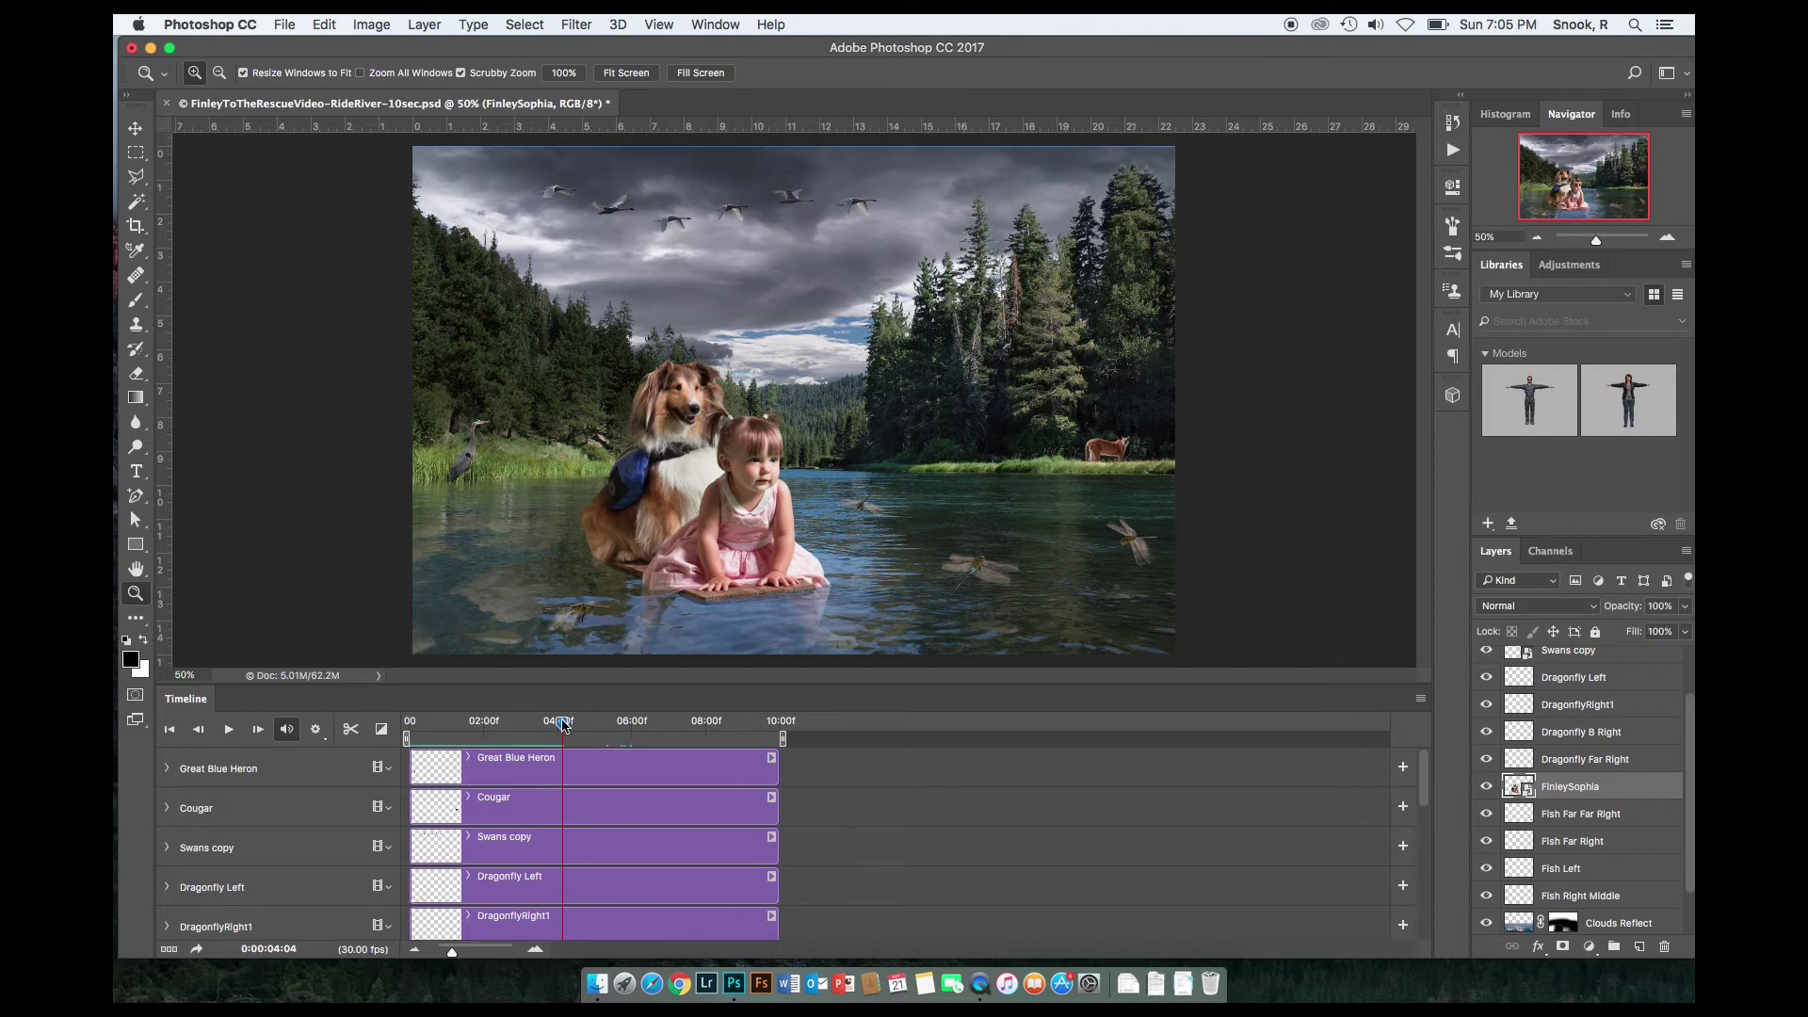
{"action": "left_click_drag", "start_coordinate": [563, 723], "coordinate": [524, 745]}
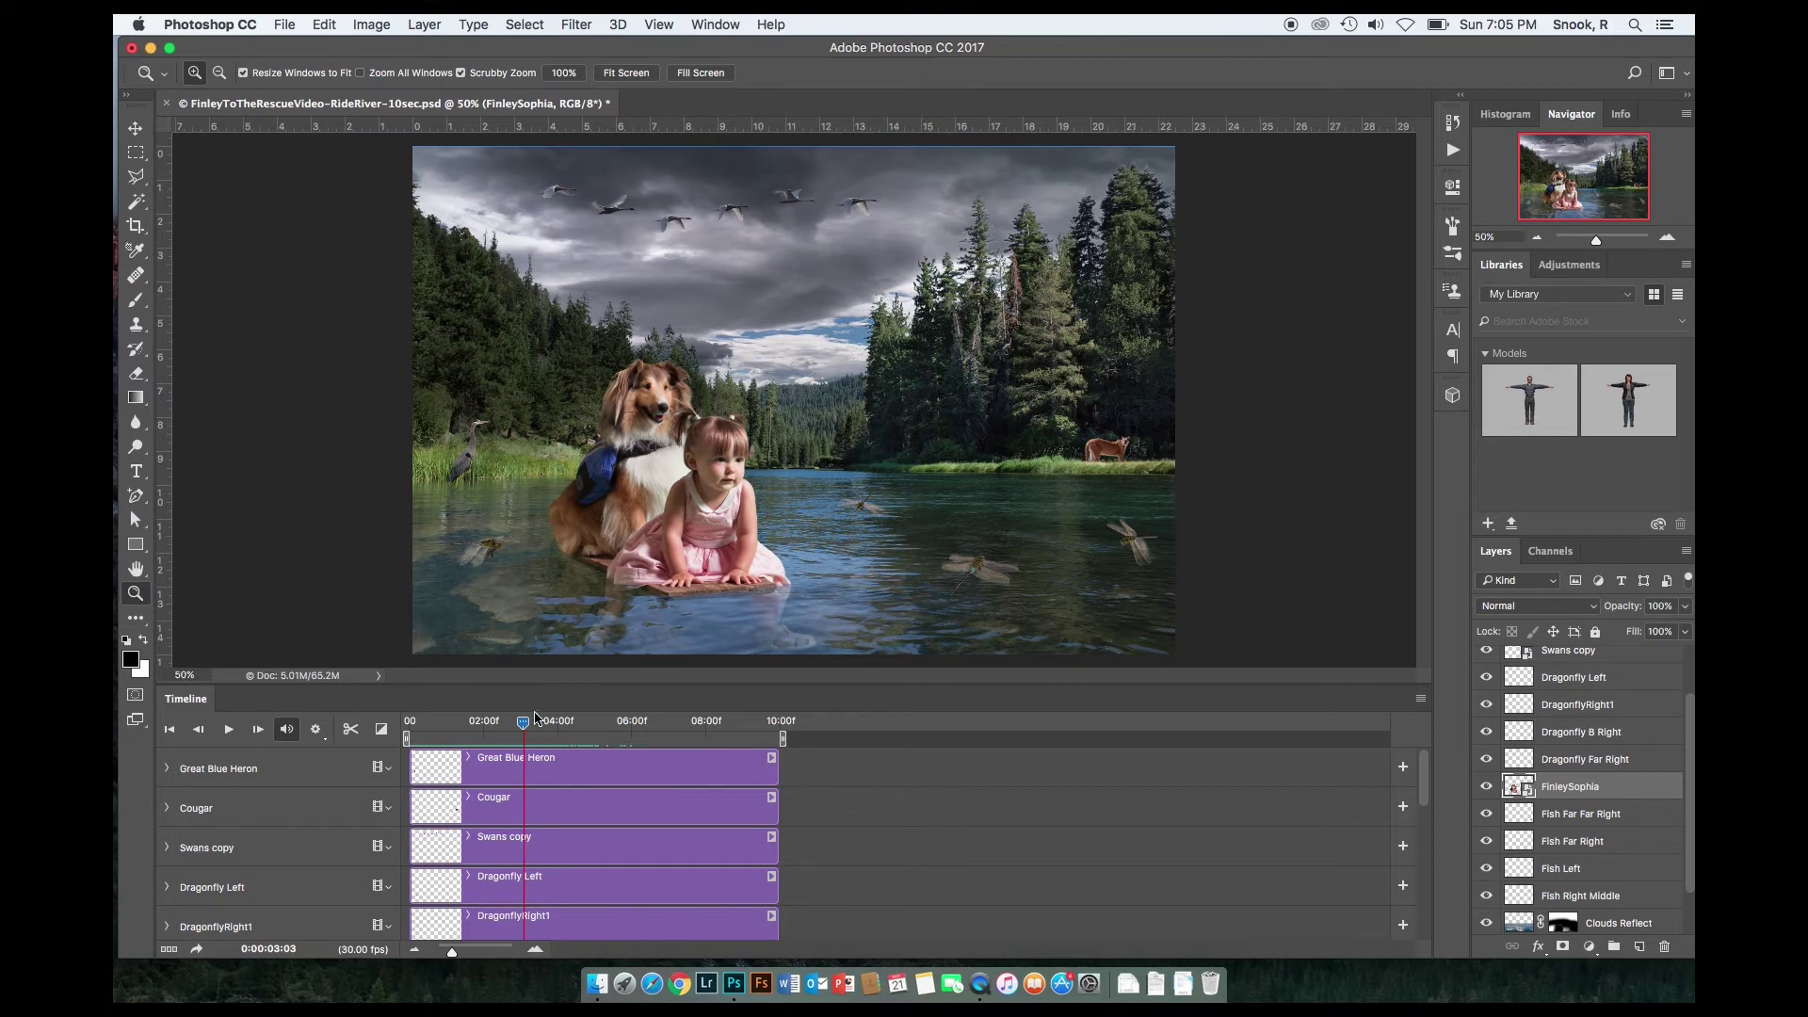
{"action": "left_click_drag", "start_coordinate": [524, 726], "coordinate": [514, 727]}
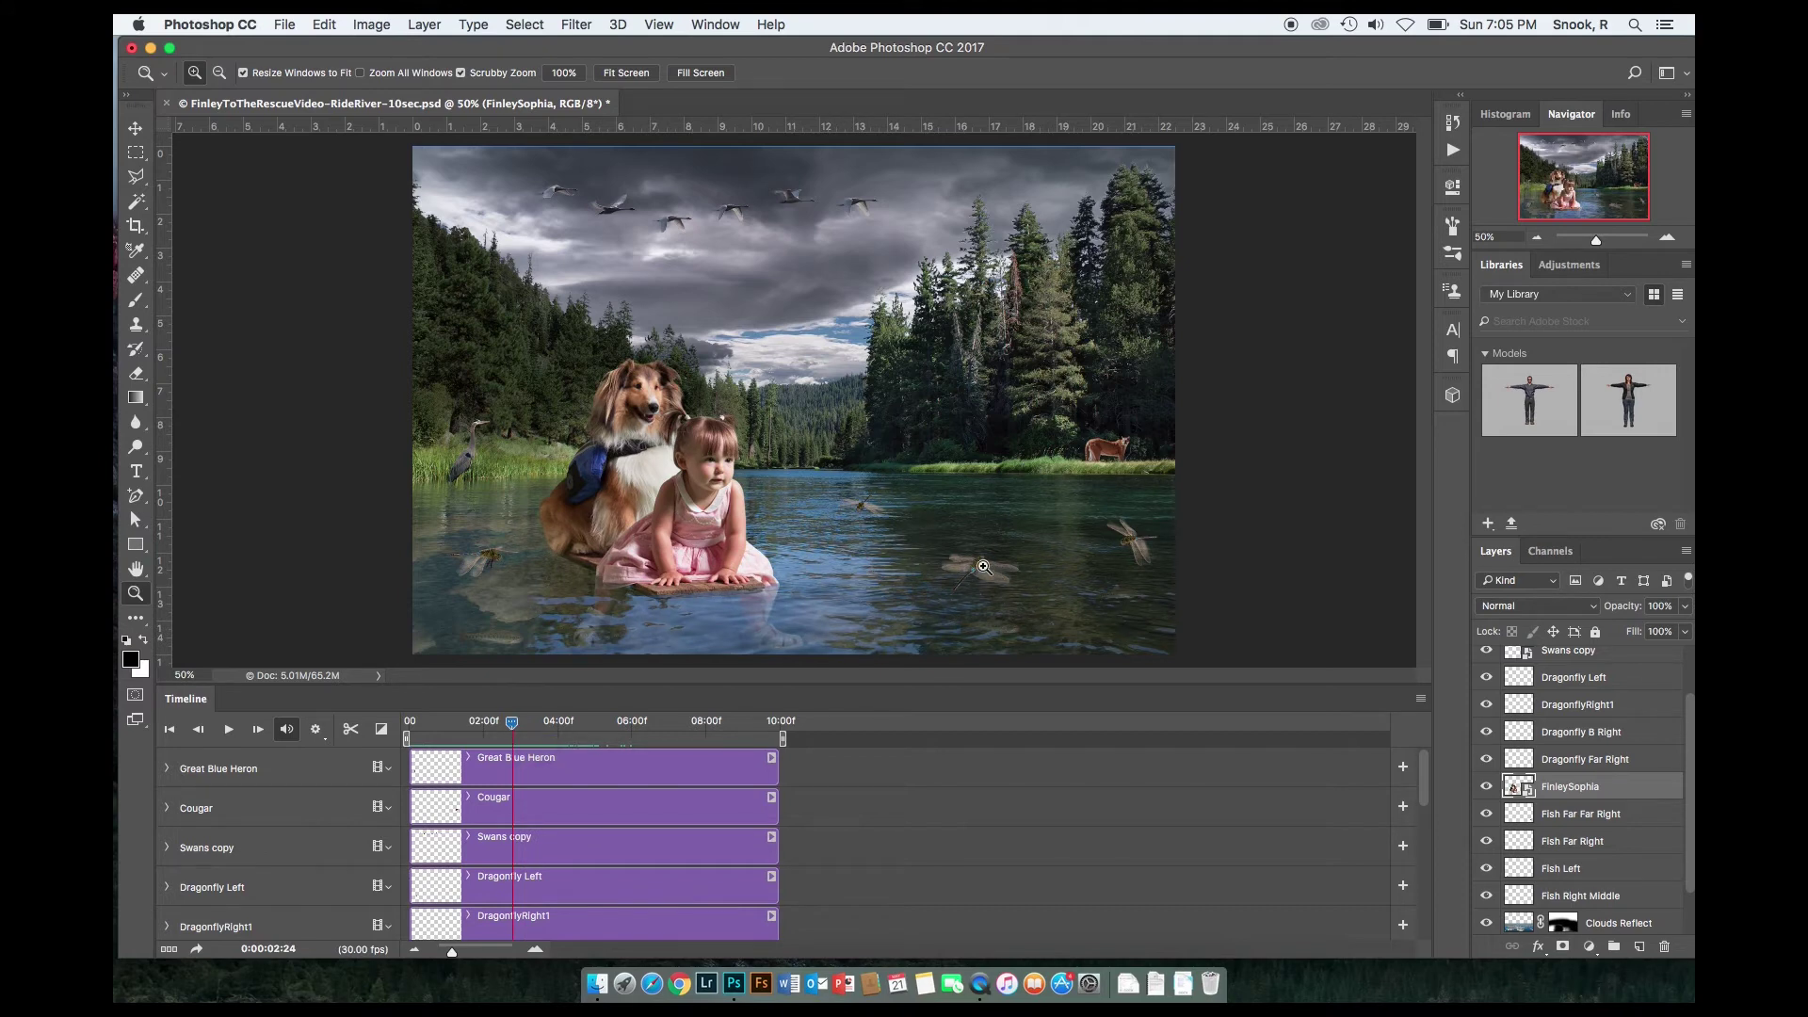
Step: Convert the Dragonfly B Right layer to a smart object and fit the dragonfly in the window
{"action": "left_click", "coordinate": [1487, 732]}
{"action": "left_click", "coordinate": [1487, 733]}
{"action": "left_click", "coordinate": [1554, 739]}
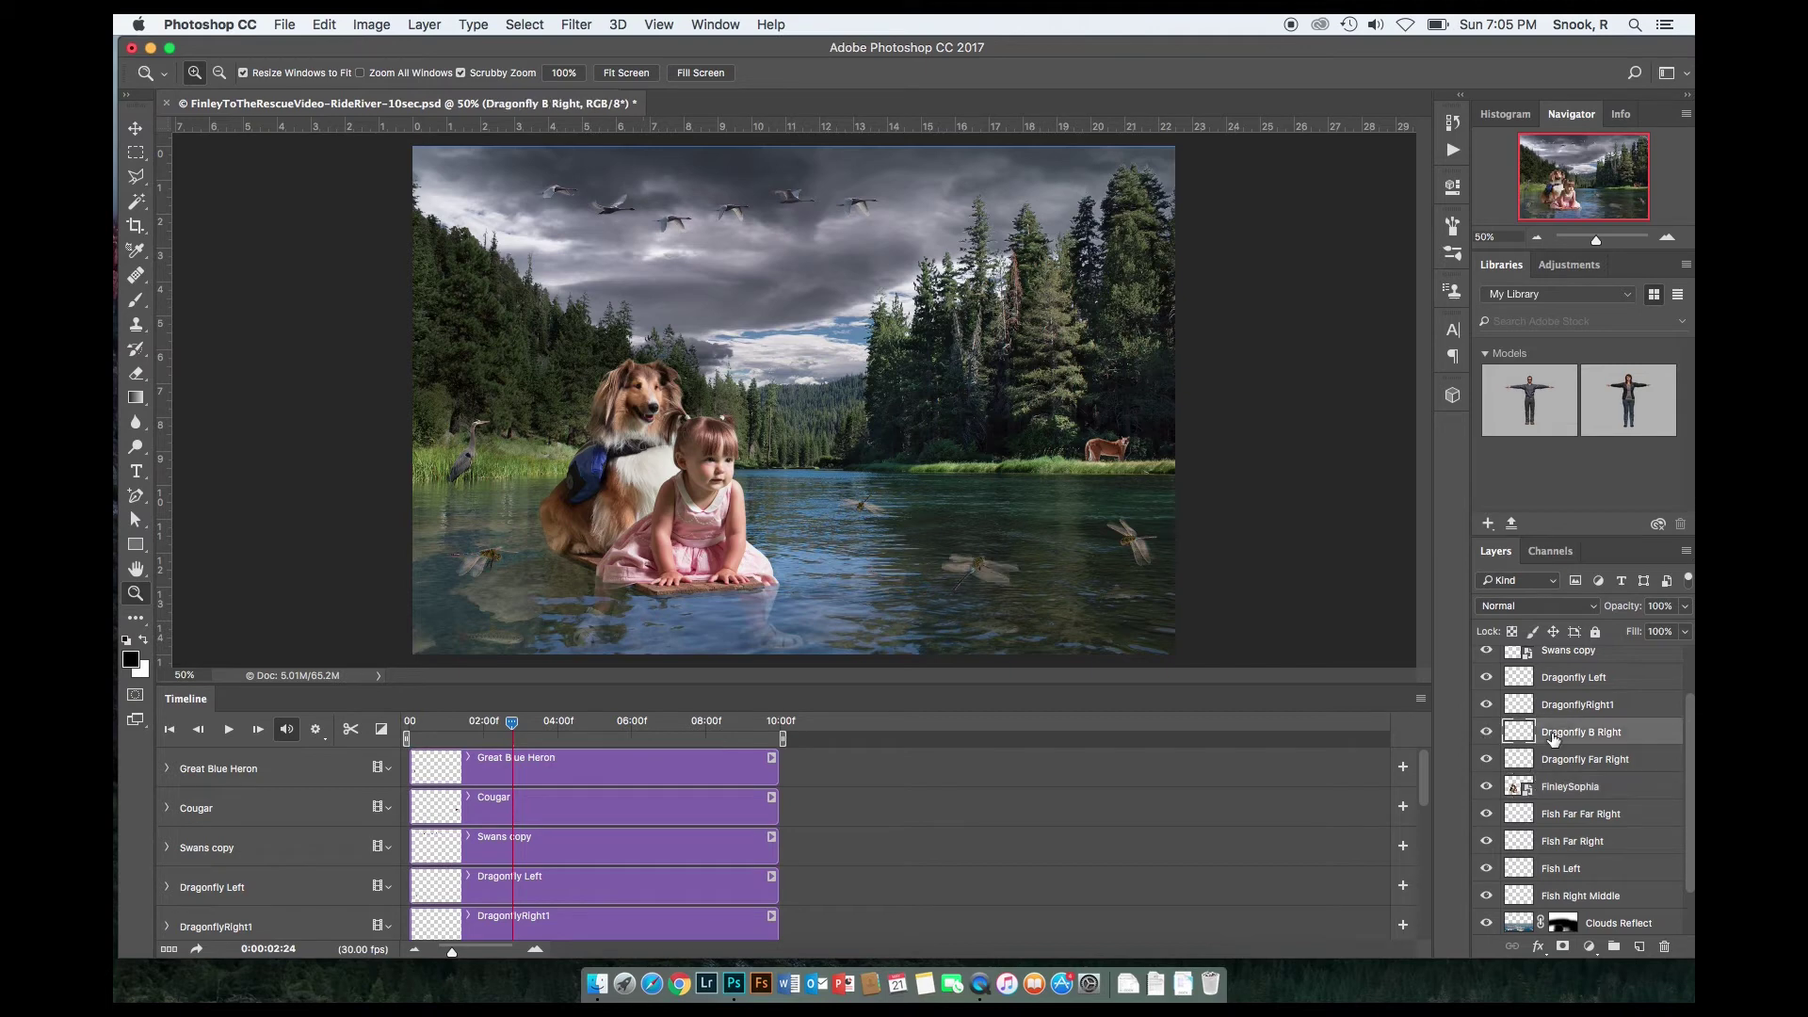
{"action": "left_click", "coordinate": [1687, 553]}
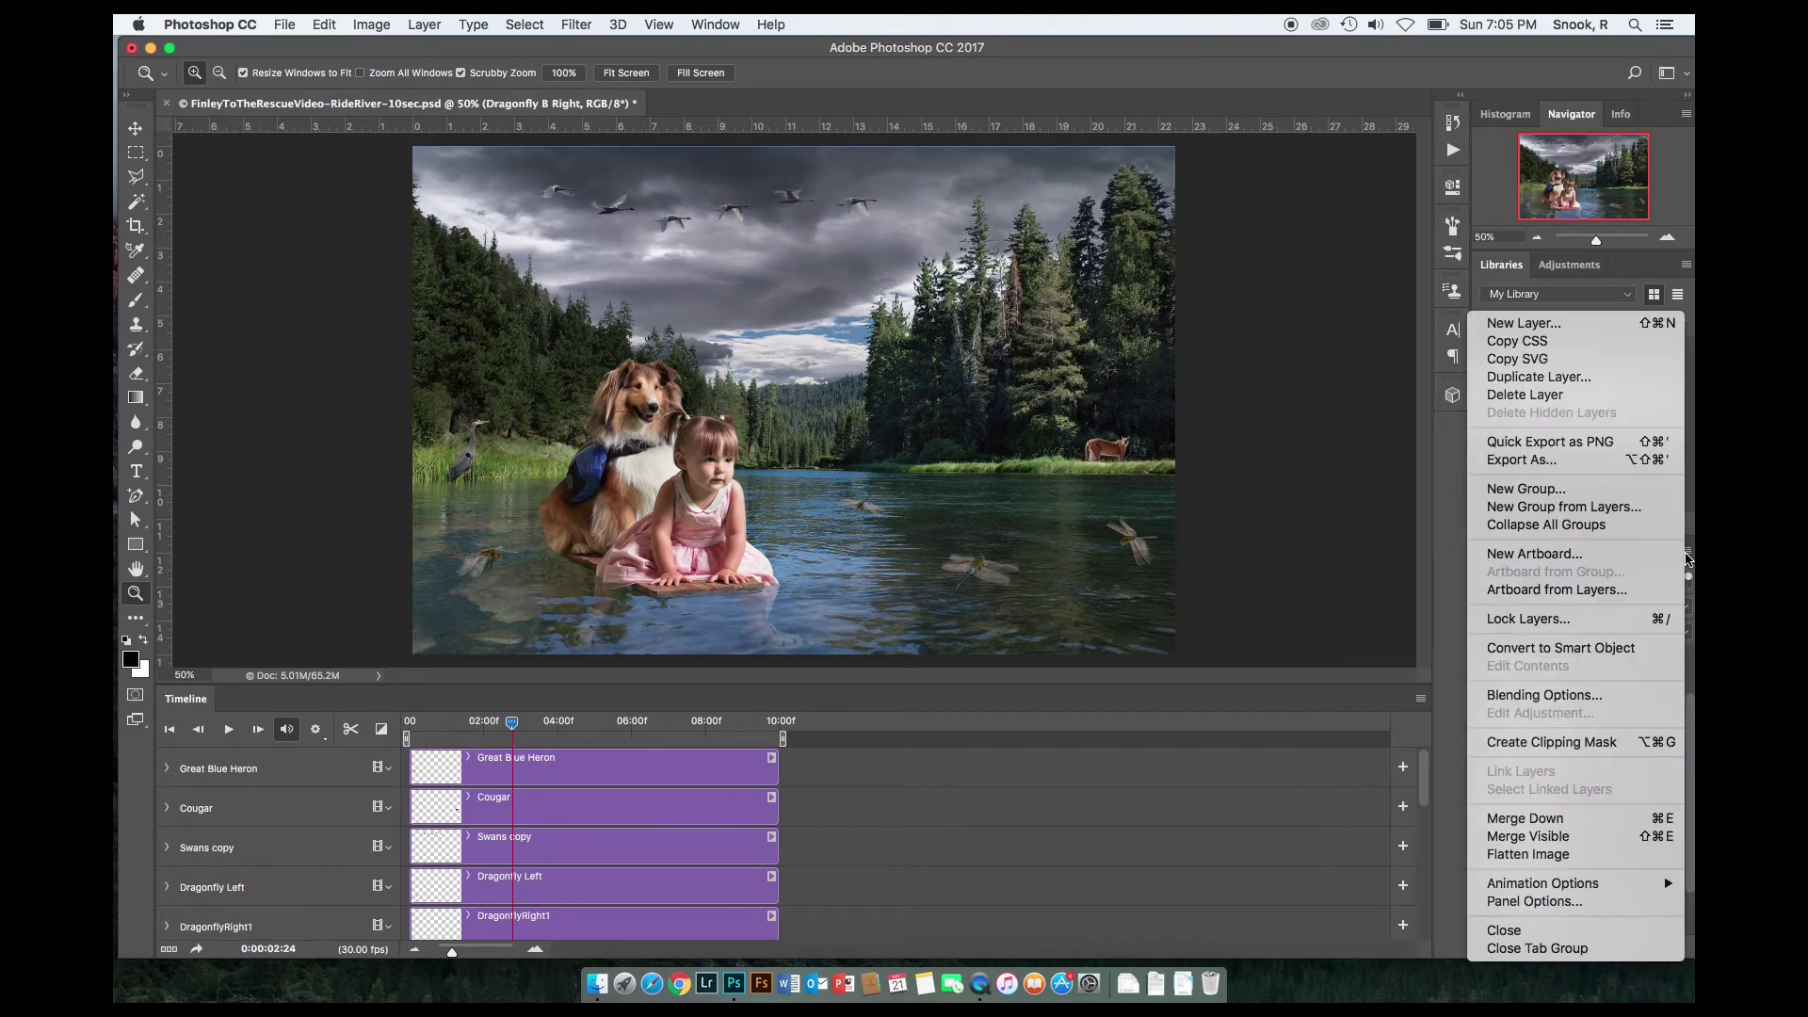
{"action": "left_click", "coordinate": [1615, 649]}
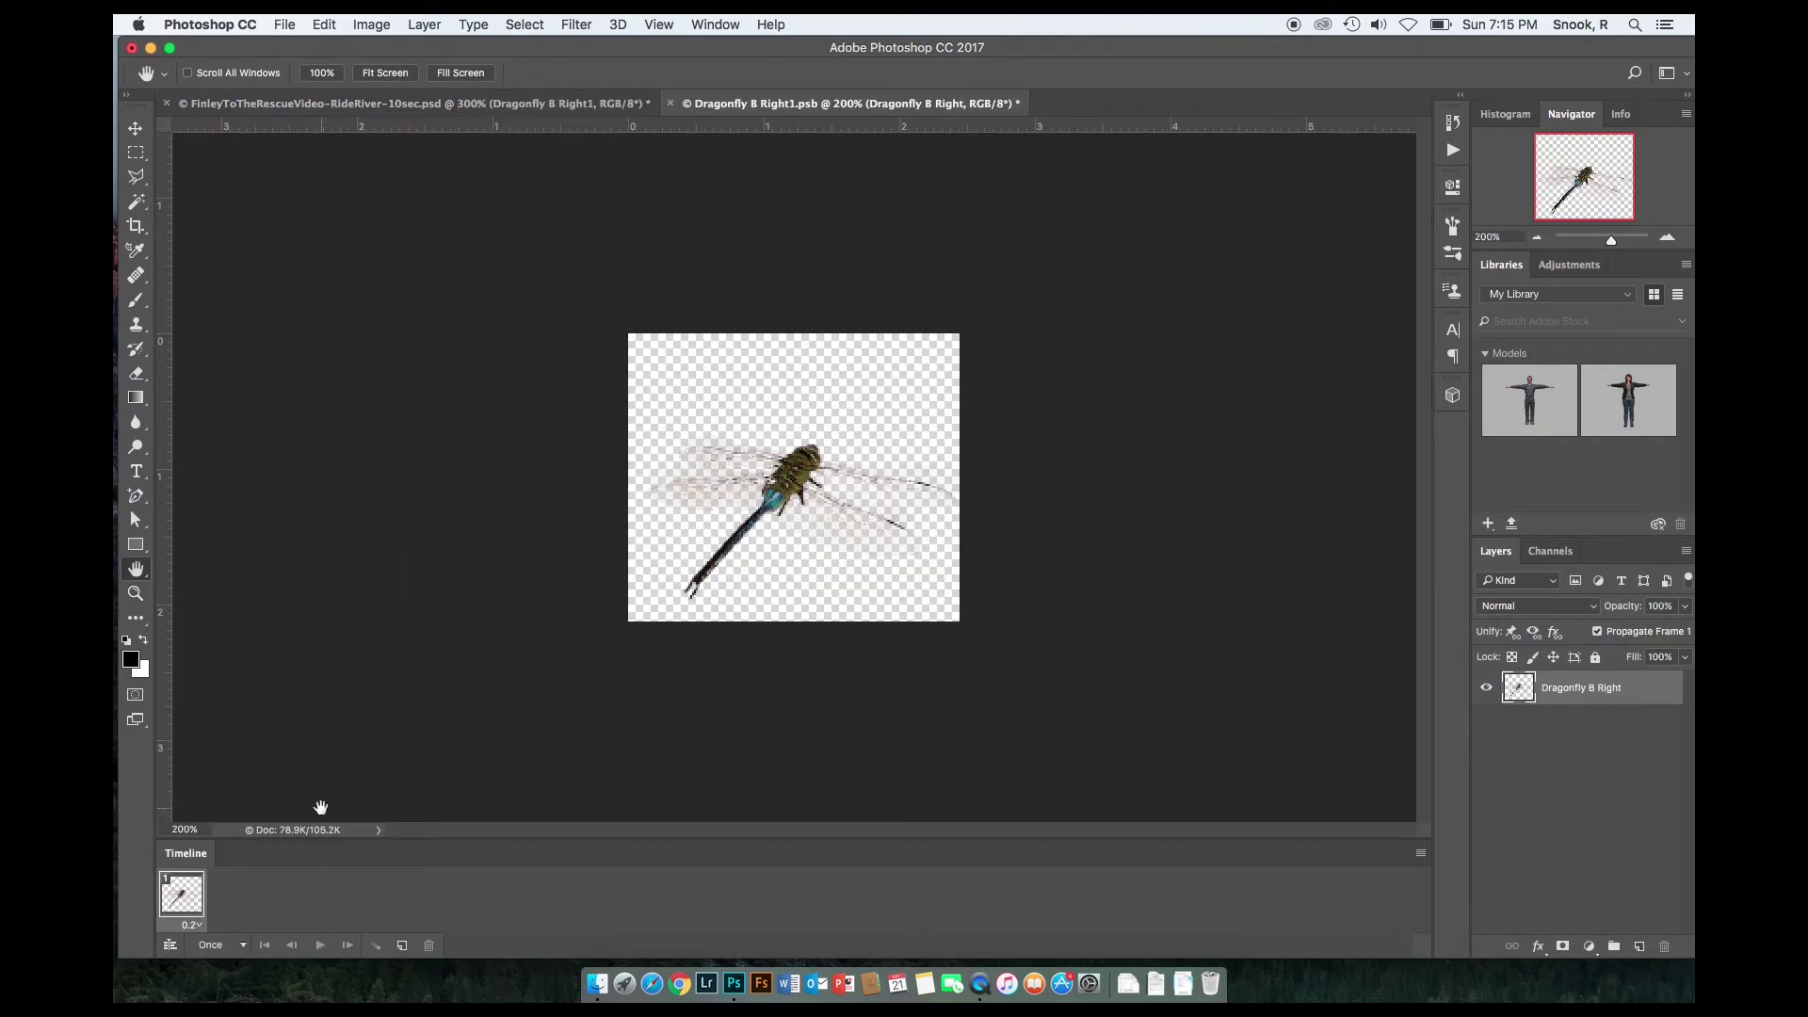
{"action": "double_click", "coordinate": [137, 577]}
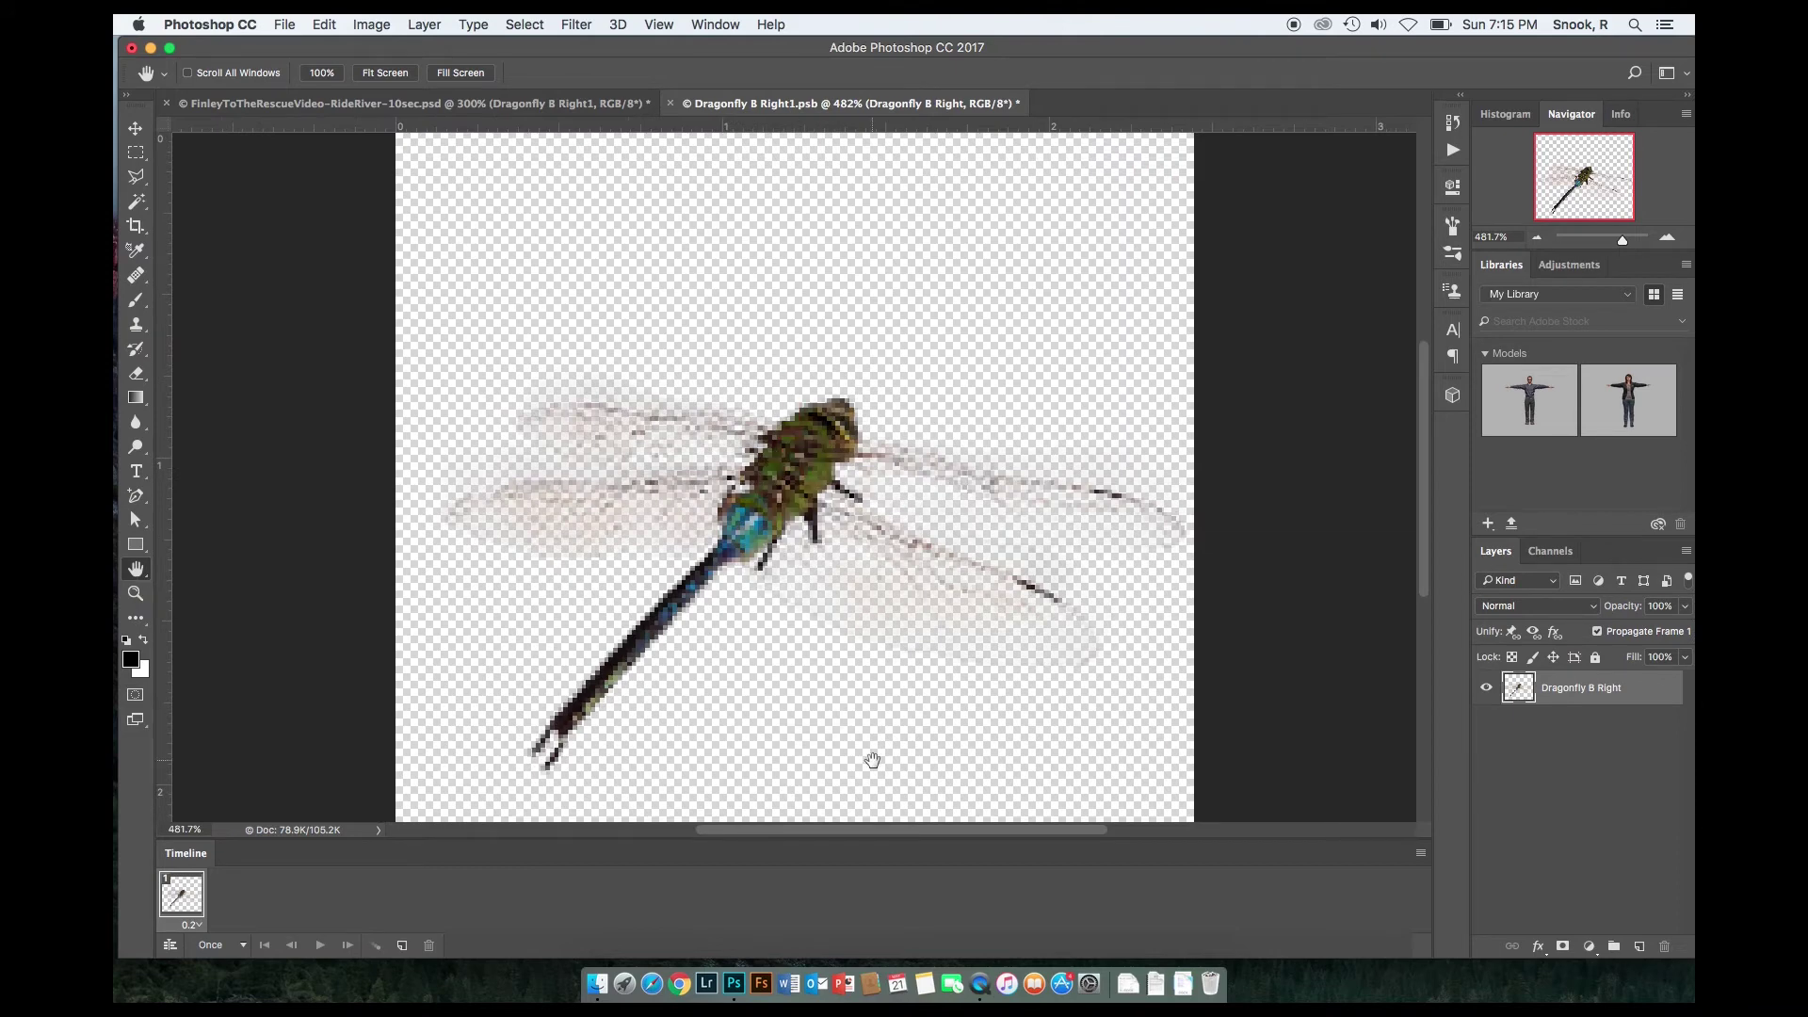
Step: Add a Solid Color fill layer and move it below the Dragonfly B Right layer
{"action": "left_click", "coordinate": [1590, 947]}
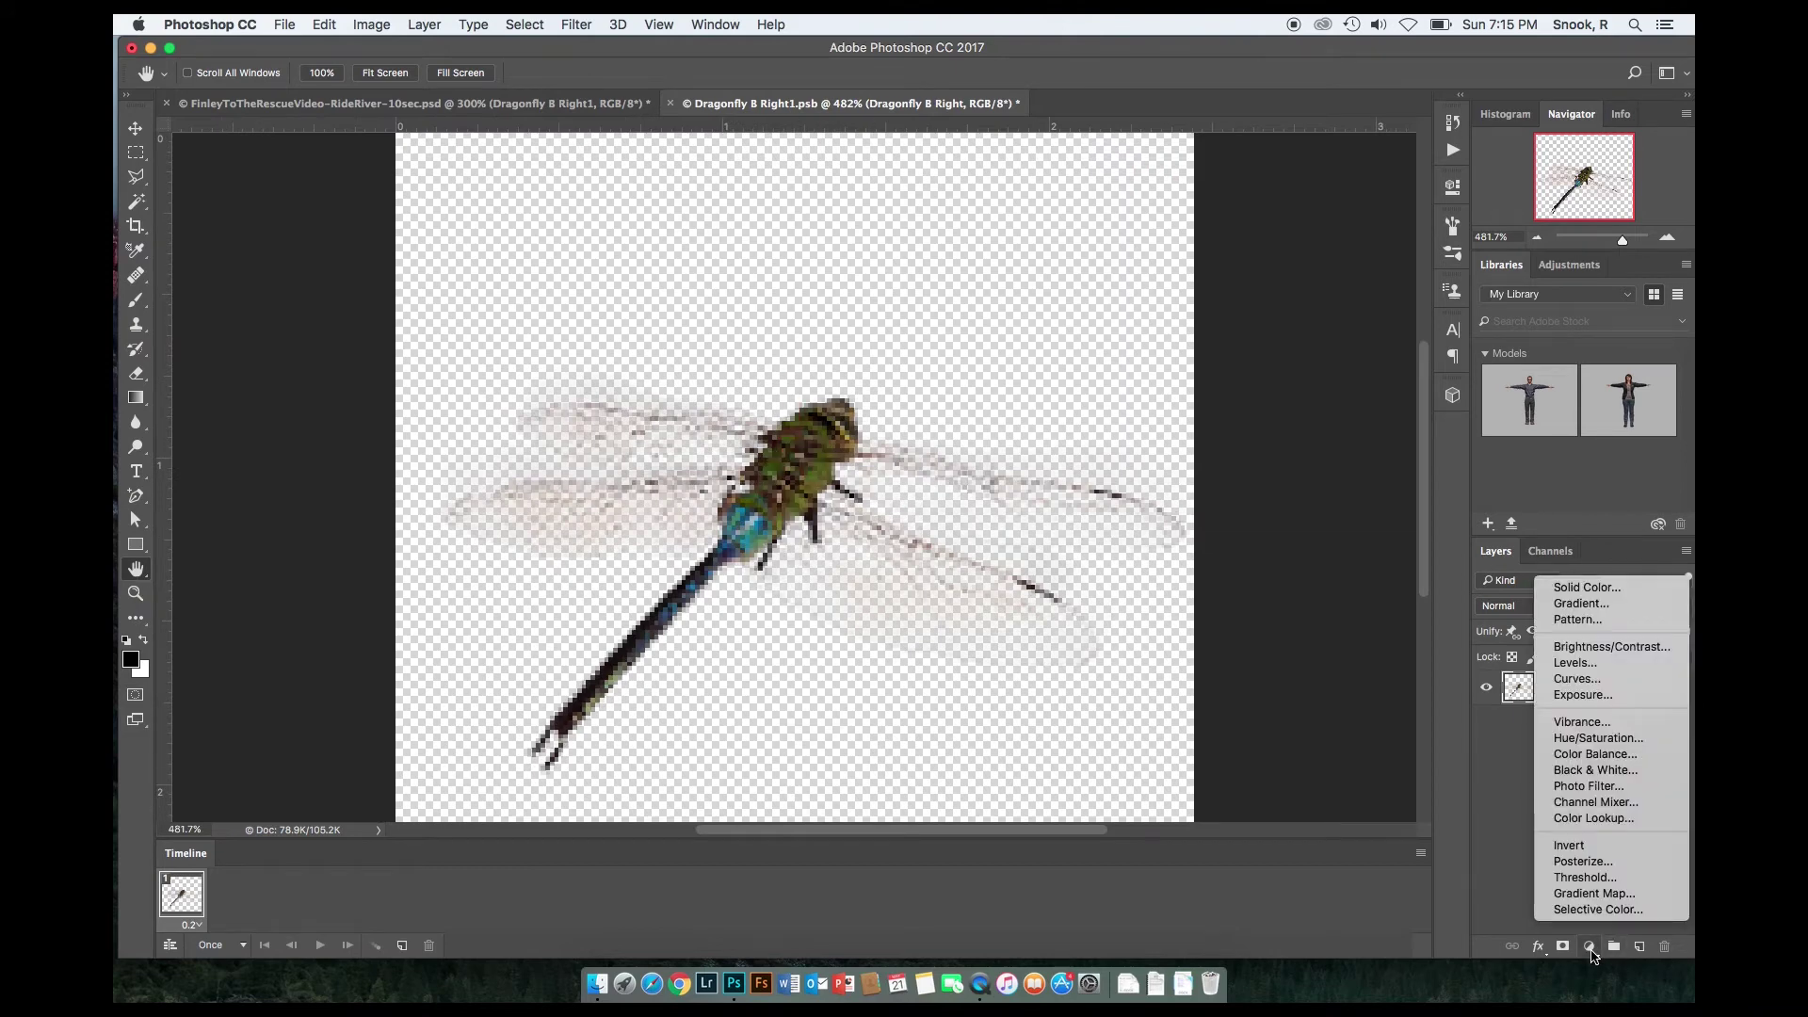
{"action": "left_click", "coordinate": [1598, 588]}
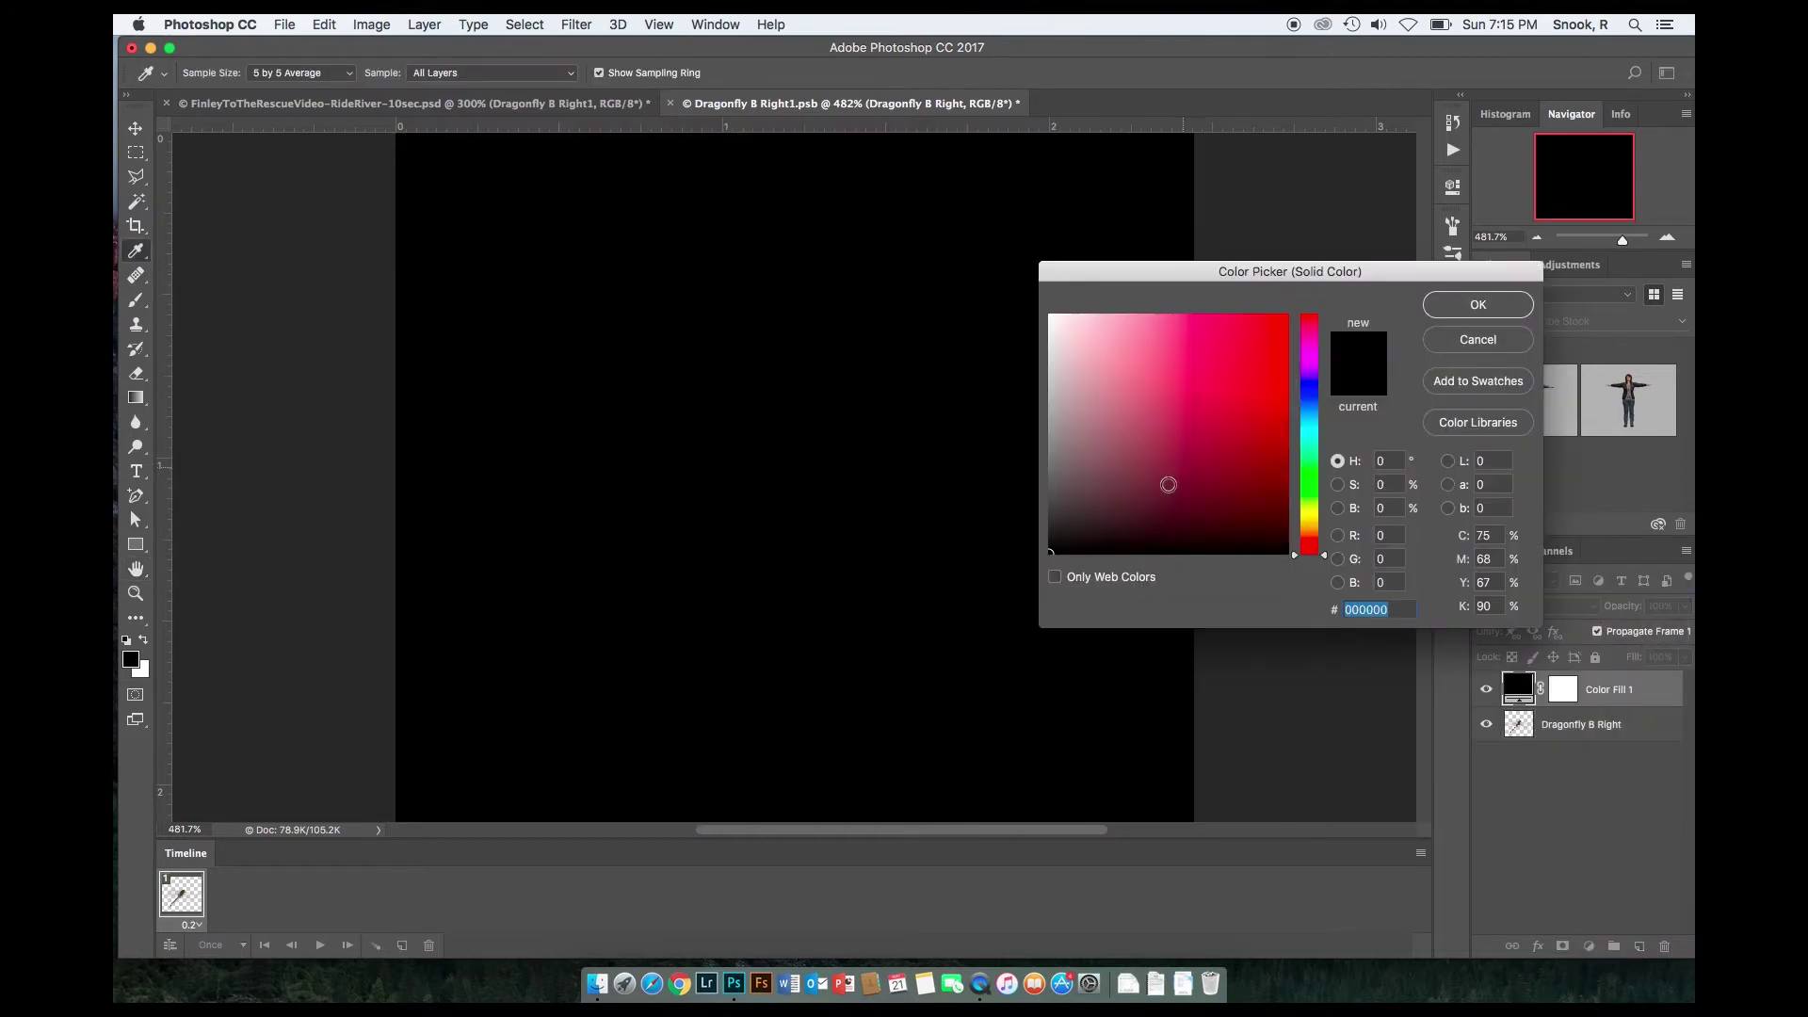
{"action": "left_click", "coordinate": [1477, 304]}
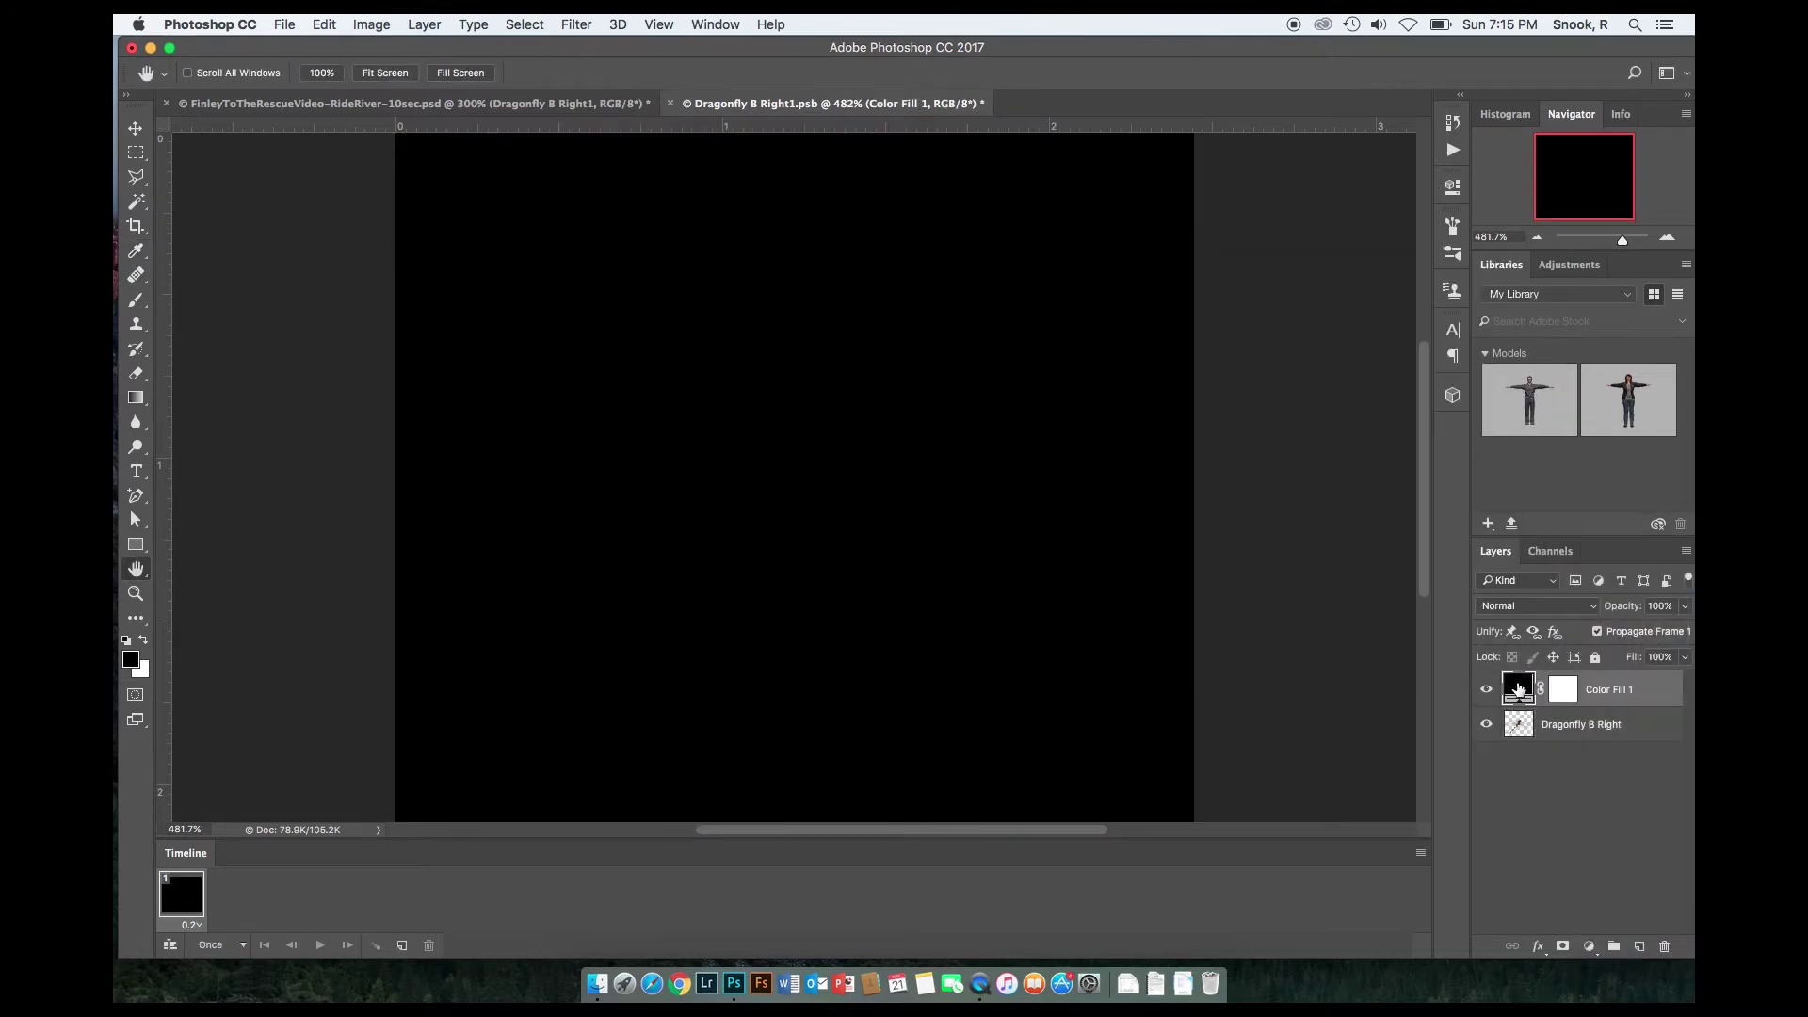
{"action": "left_click_drag", "start_coordinate": [1518, 691], "coordinate": [1525, 739]}
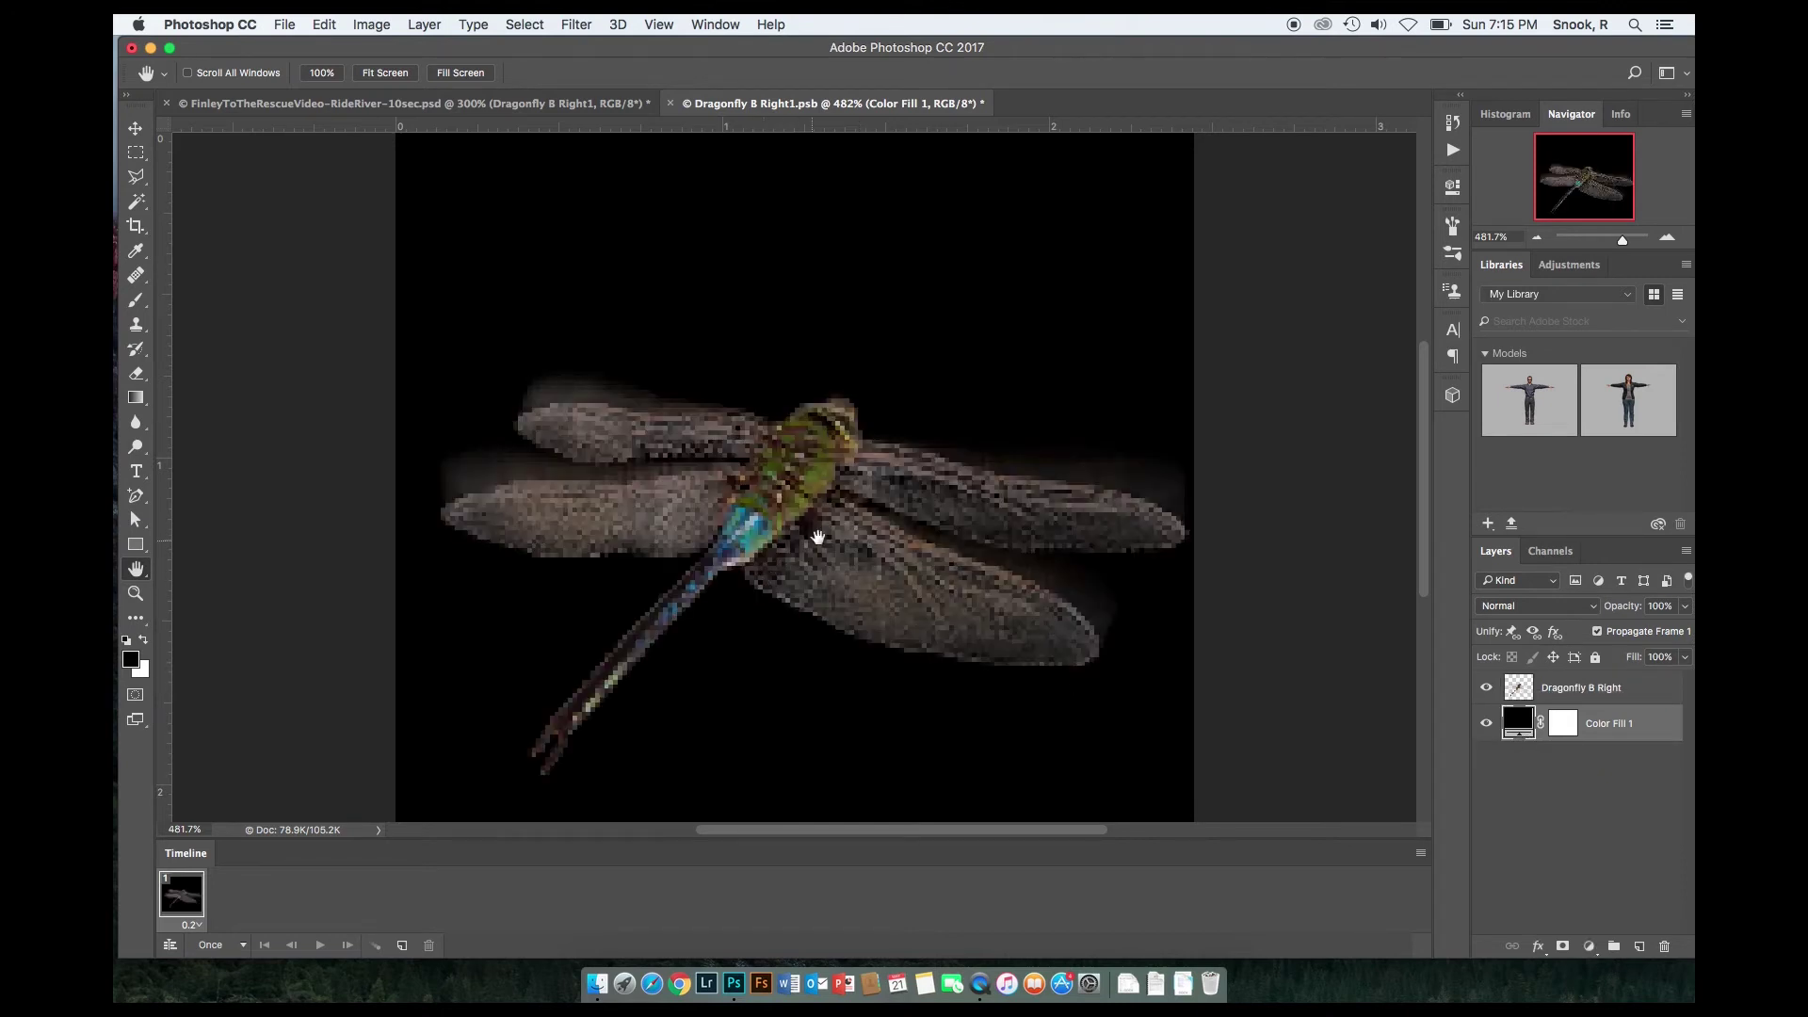
Step: Change Color Fill 1 to red 902020, then reselect the Dragonfly B Right layer
{"action": "double_click", "coordinate": [1516, 723]}
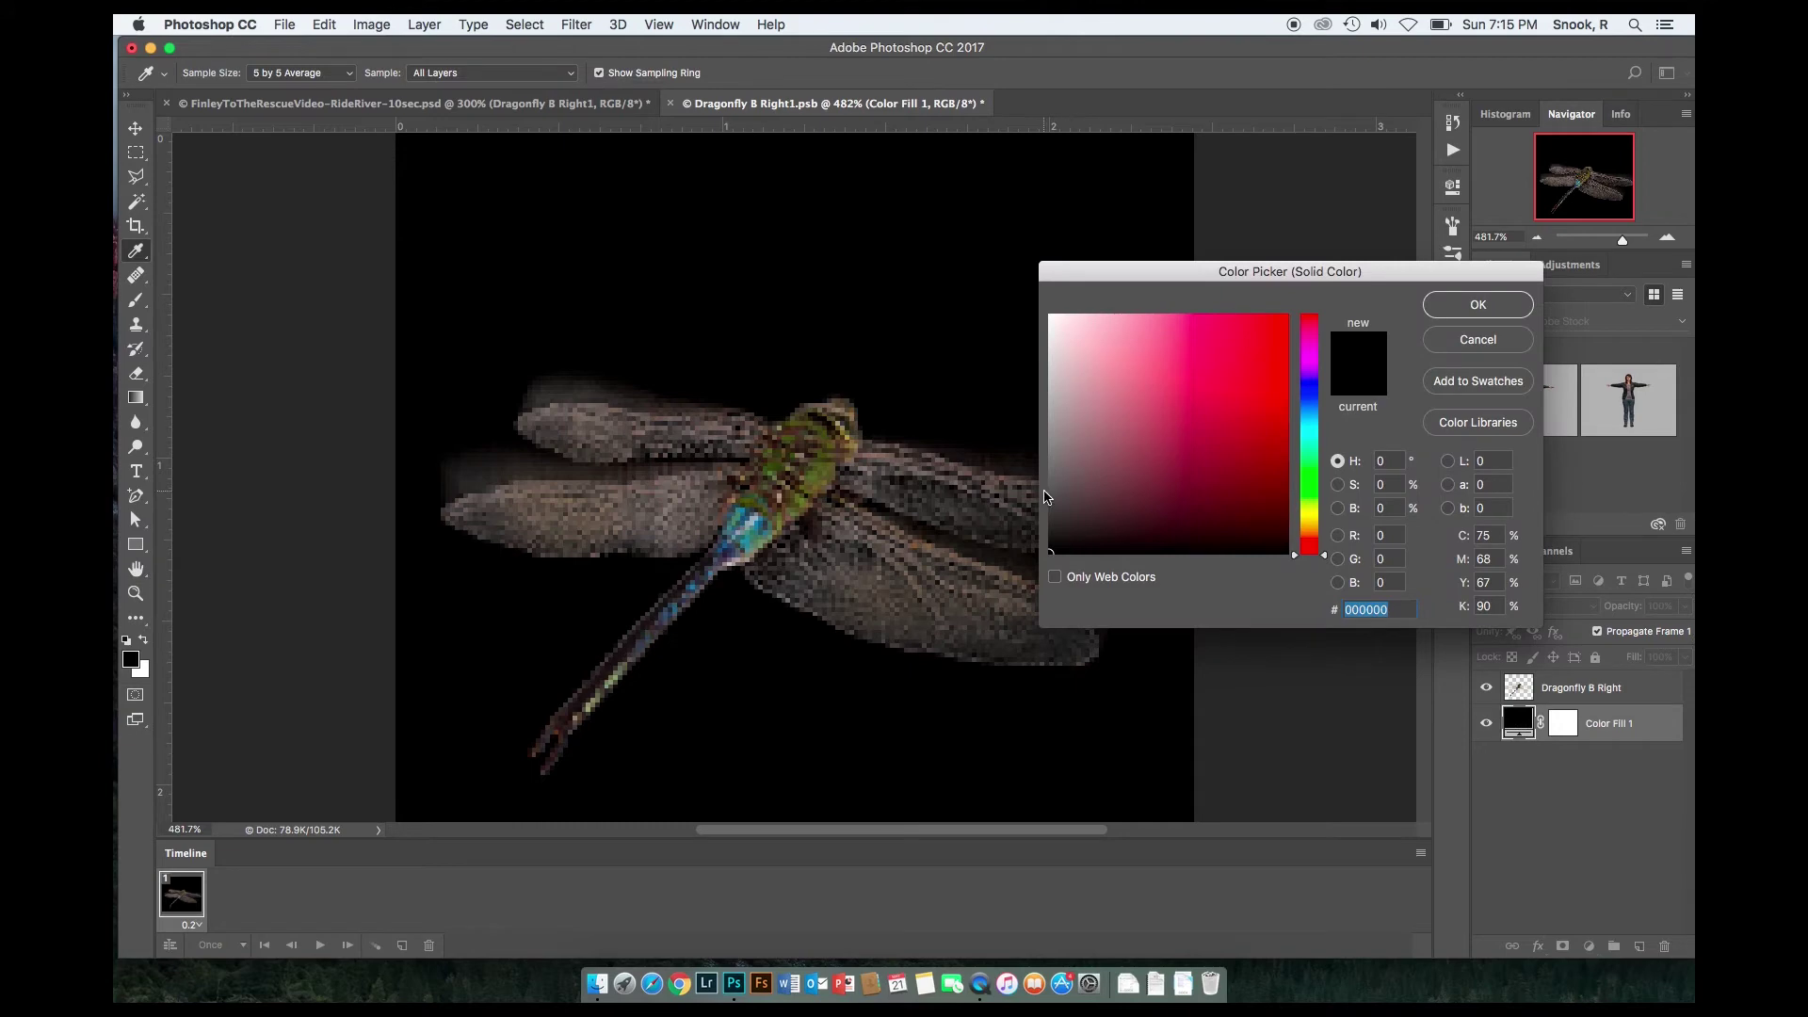
{"action": "left_click_drag", "start_coordinate": [1087, 428], "coordinate": [1021, 420]}
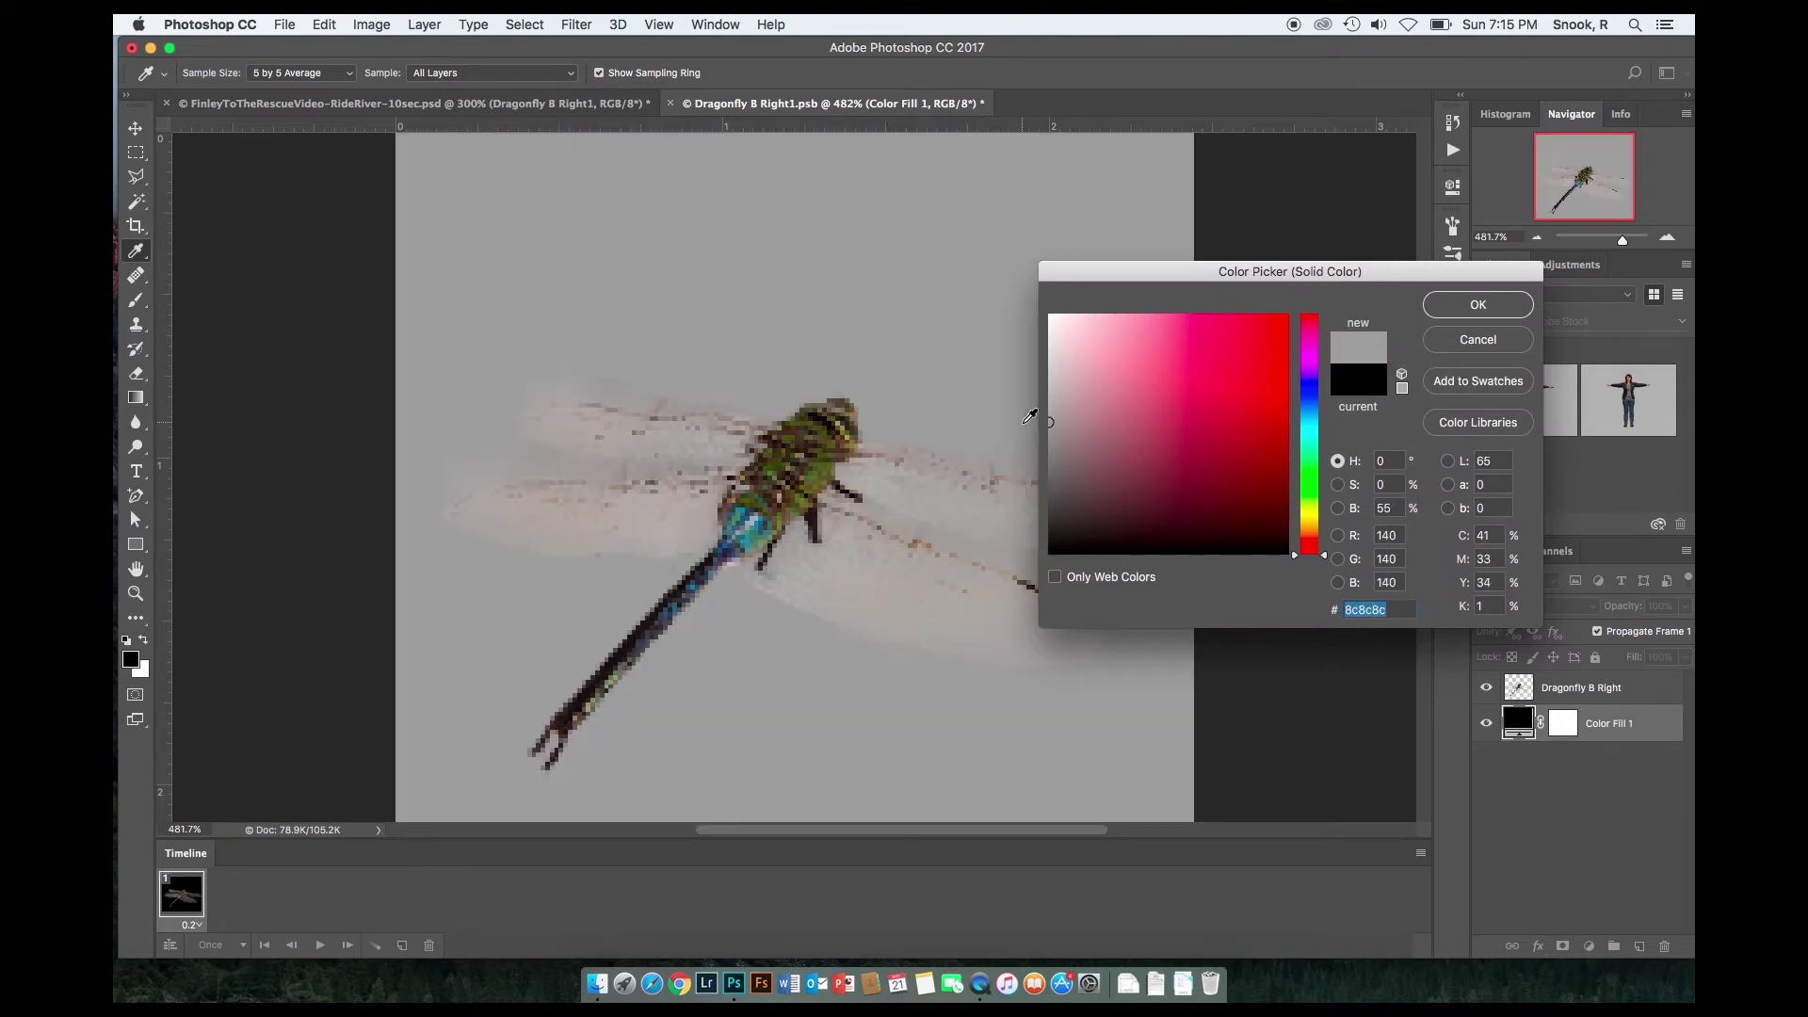
{"action": "left_click", "coordinate": [1234, 418]}
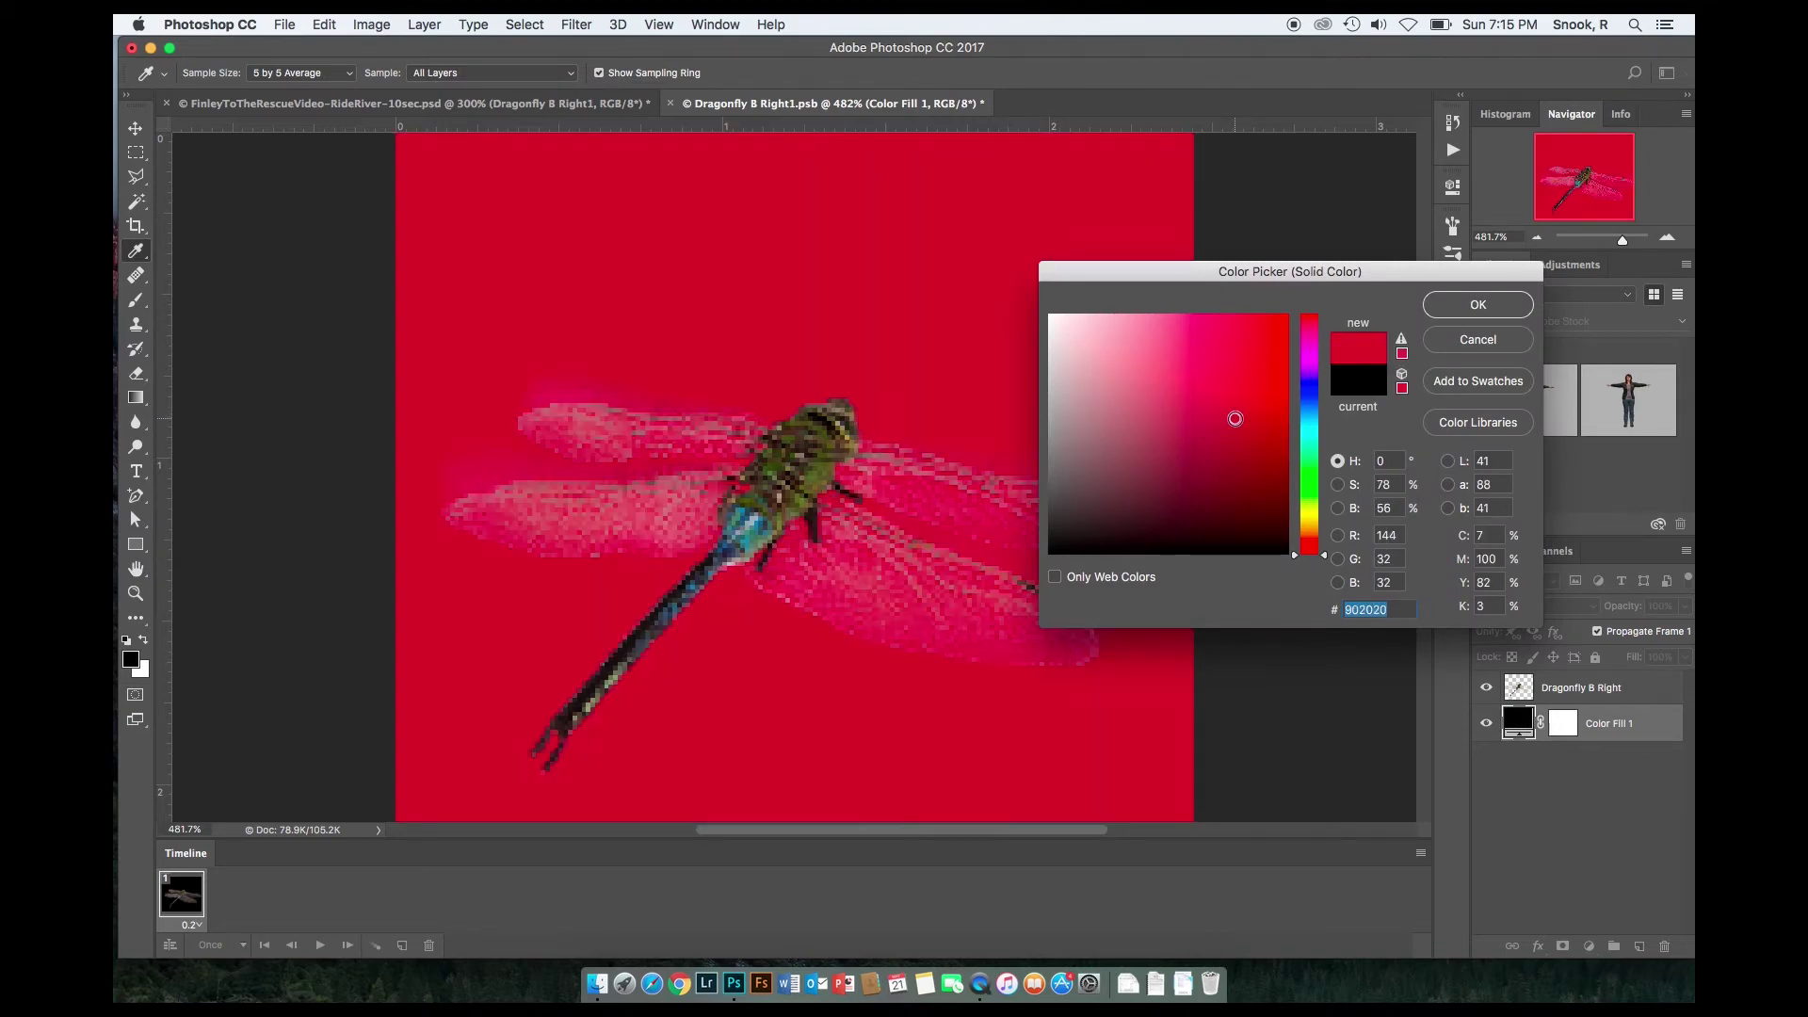
{"action": "left_click", "coordinate": [1472, 305]}
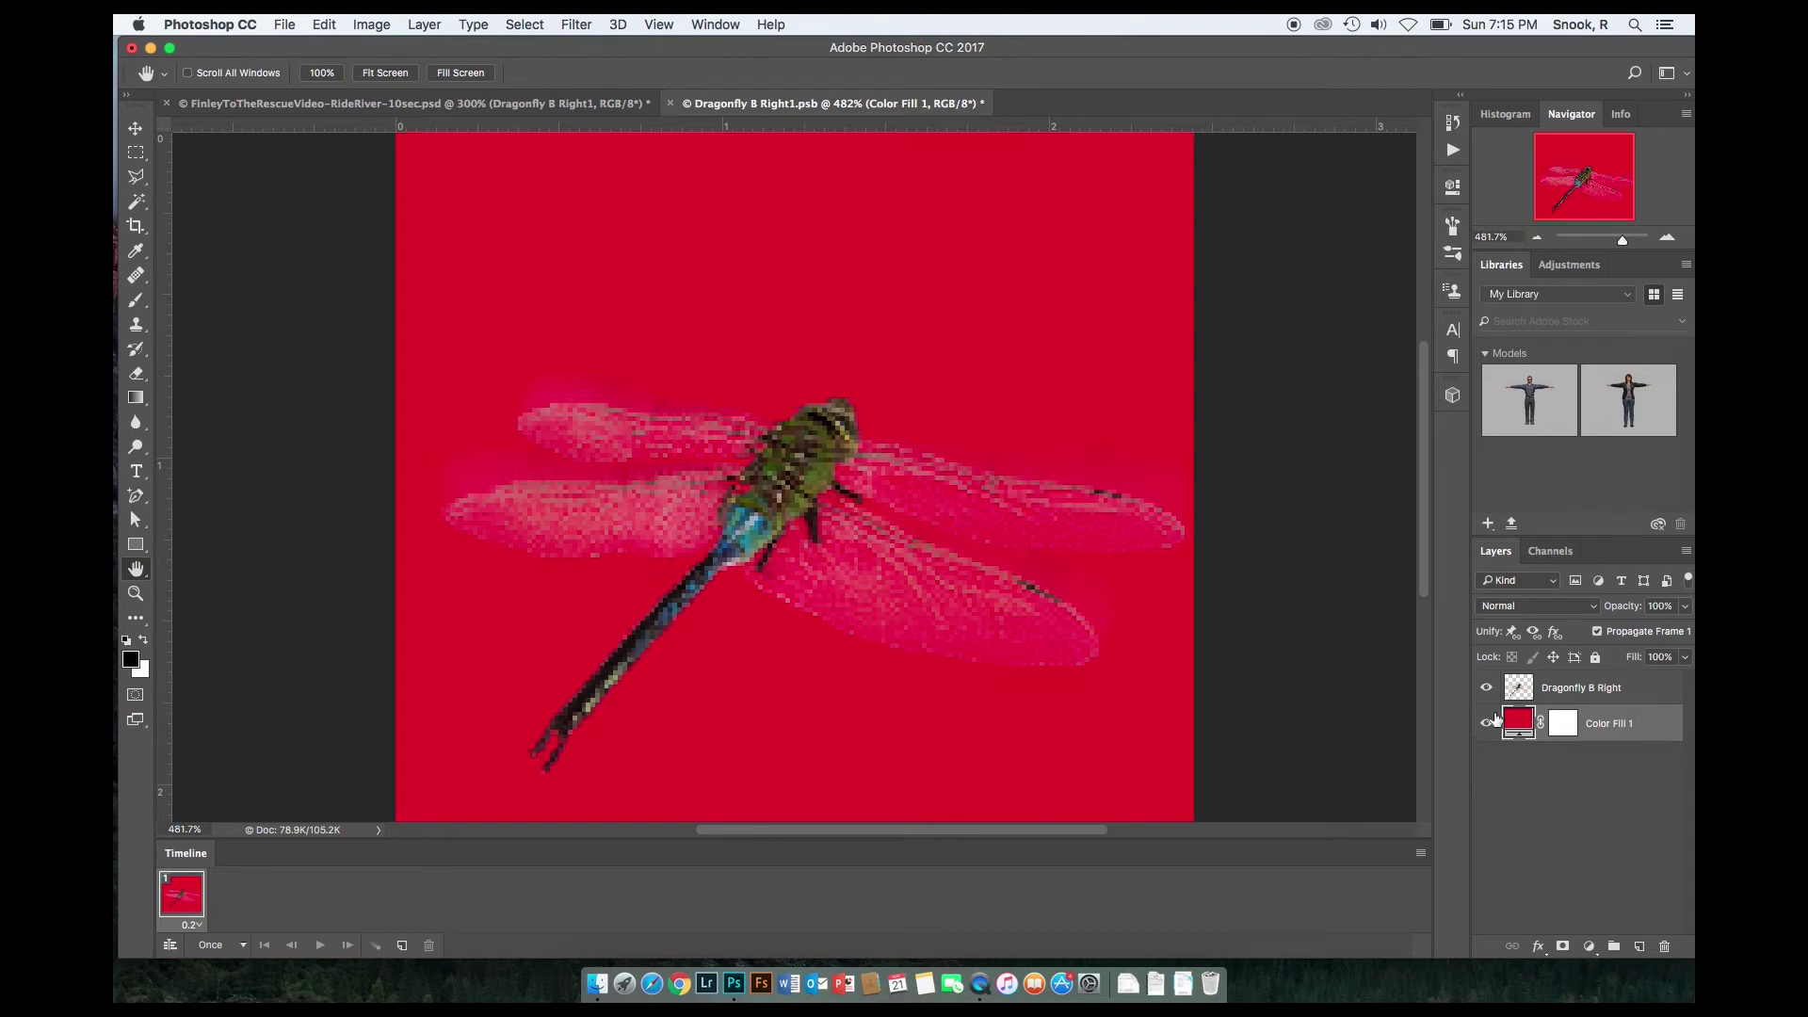
{"action": "left_click", "coordinate": [1515, 686]}
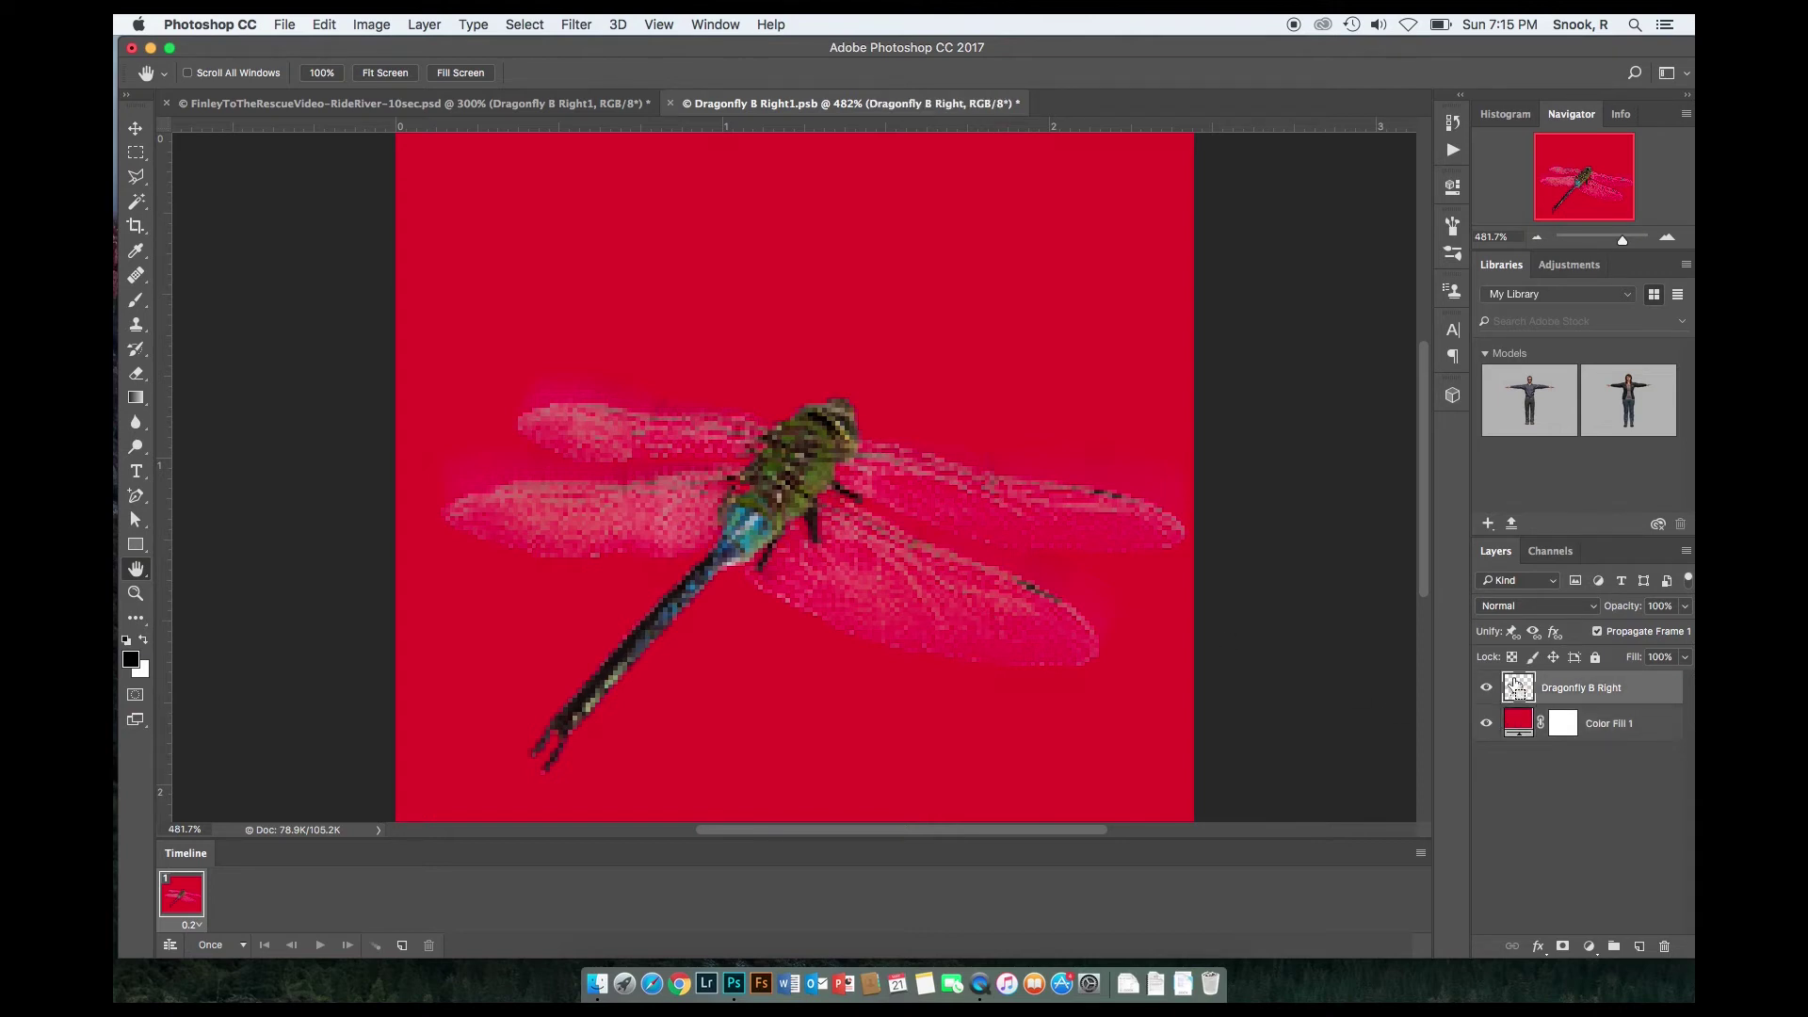
Step: Duplicate Dragonfly B Right, hide the original, and set the Lasso Tool feather to 0 px
{"action": "key", "text": "super+j"}
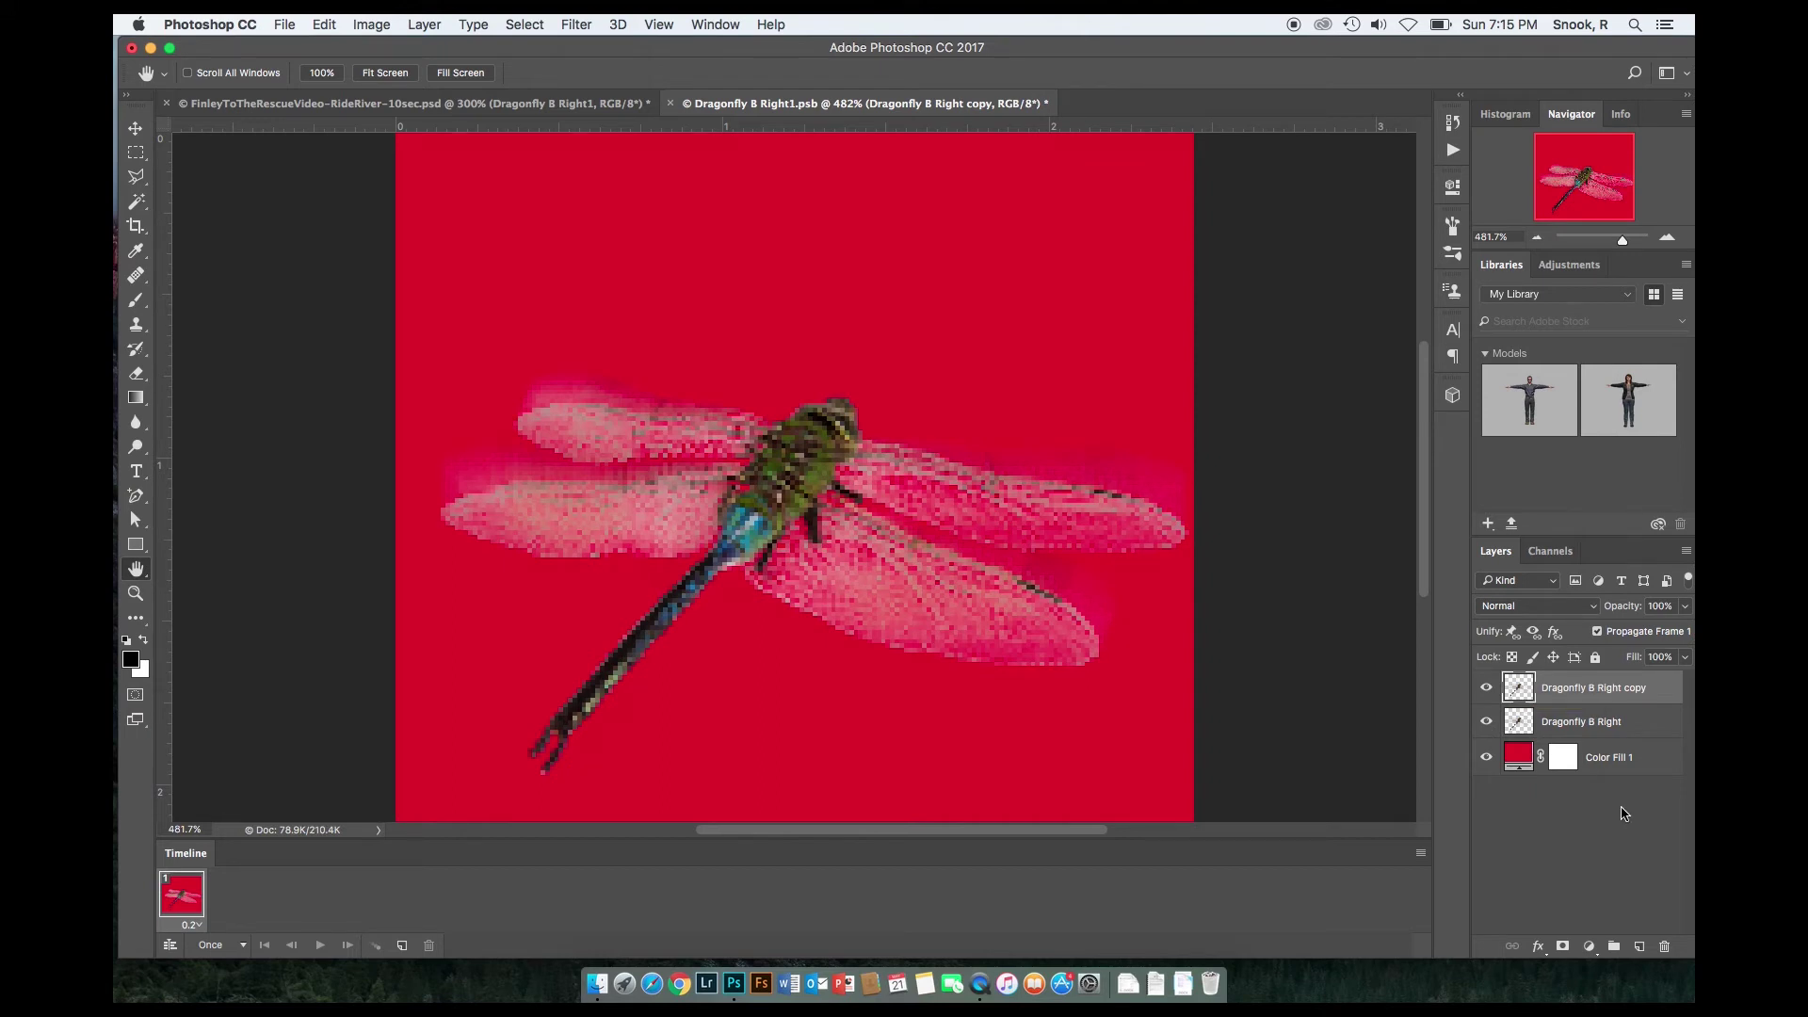
{"action": "left_click", "coordinate": [1487, 722]}
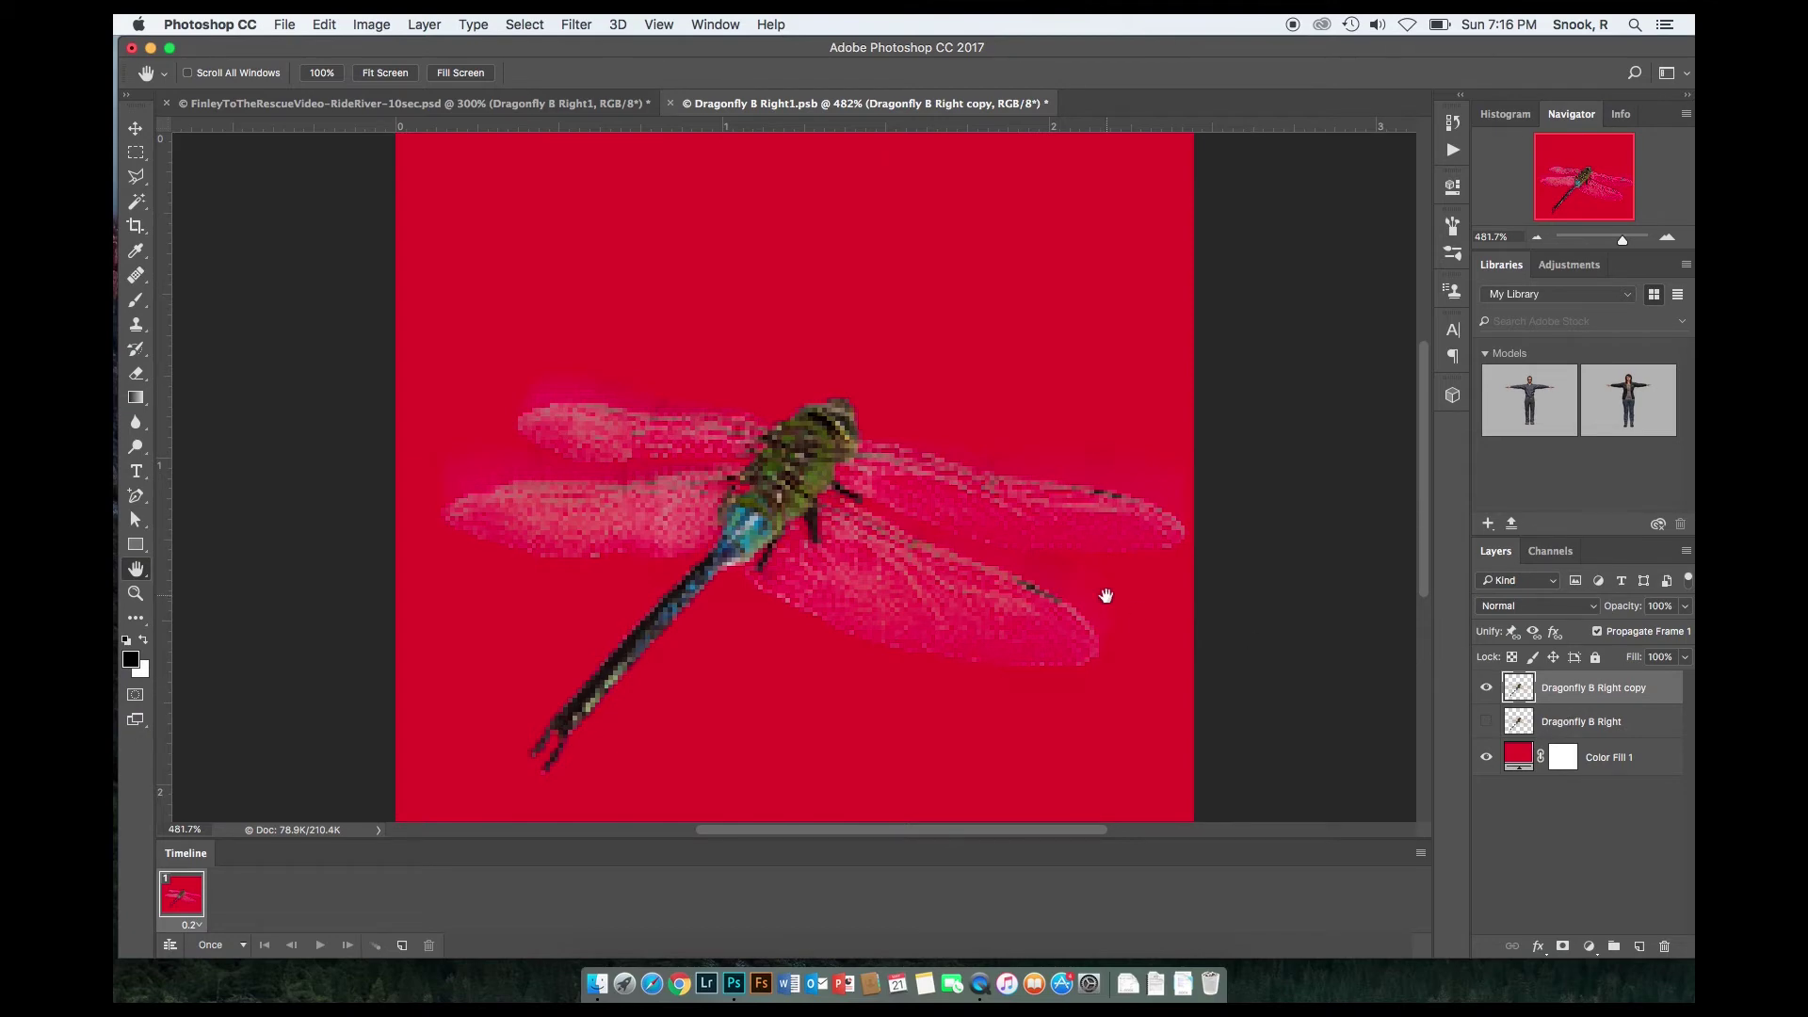
{"action": "key", "text": "l"}
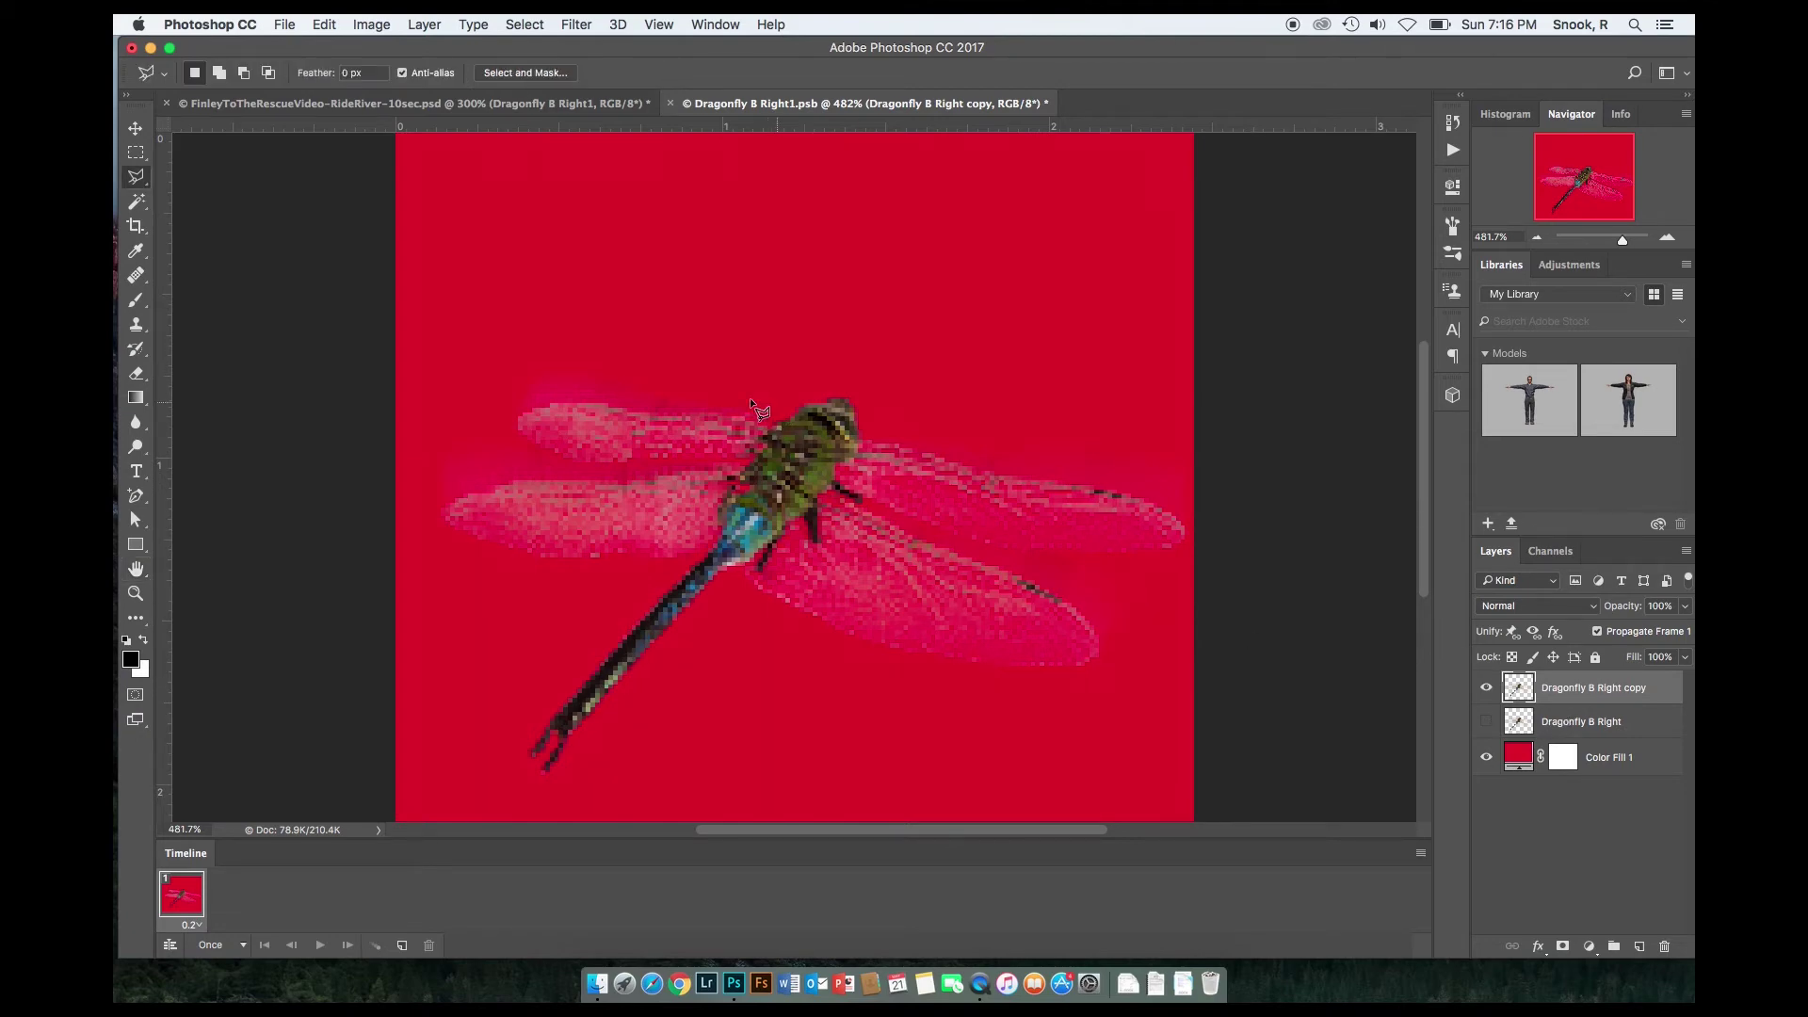
{"action": "right_click", "coordinate": [137, 177]}
{"action": "left_click", "coordinate": [269, 177]}
{"action": "left_click", "coordinate": [339, 74]}
{"action": "type", "text": "0"}
{"action": "key", "text": "Return"}
Step: Lasso the left wings and rotate them 10° around their base
{"action": "left_click_drag", "start_coordinate": [756, 459], "coordinate": [699, 561]}
{"action": "mouse_move", "coordinate": [558, 642]}
{"action": "left_mouse_down"}
{"action": "mouse_move", "coordinate": [519, 660]}
{"action": "mouse_move", "coordinate": [371, 599]}
{"action": "mouse_move", "coordinate": [410, 300]}
{"action": "mouse_move", "coordinate": [655, 238]}
{"action": "mouse_move", "coordinate": [742, 279]}
{"action": "mouse_move", "coordinate": [789, 396]}
{"action": "left_mouse_up"}
{"action": "key", "text": "super+t"}
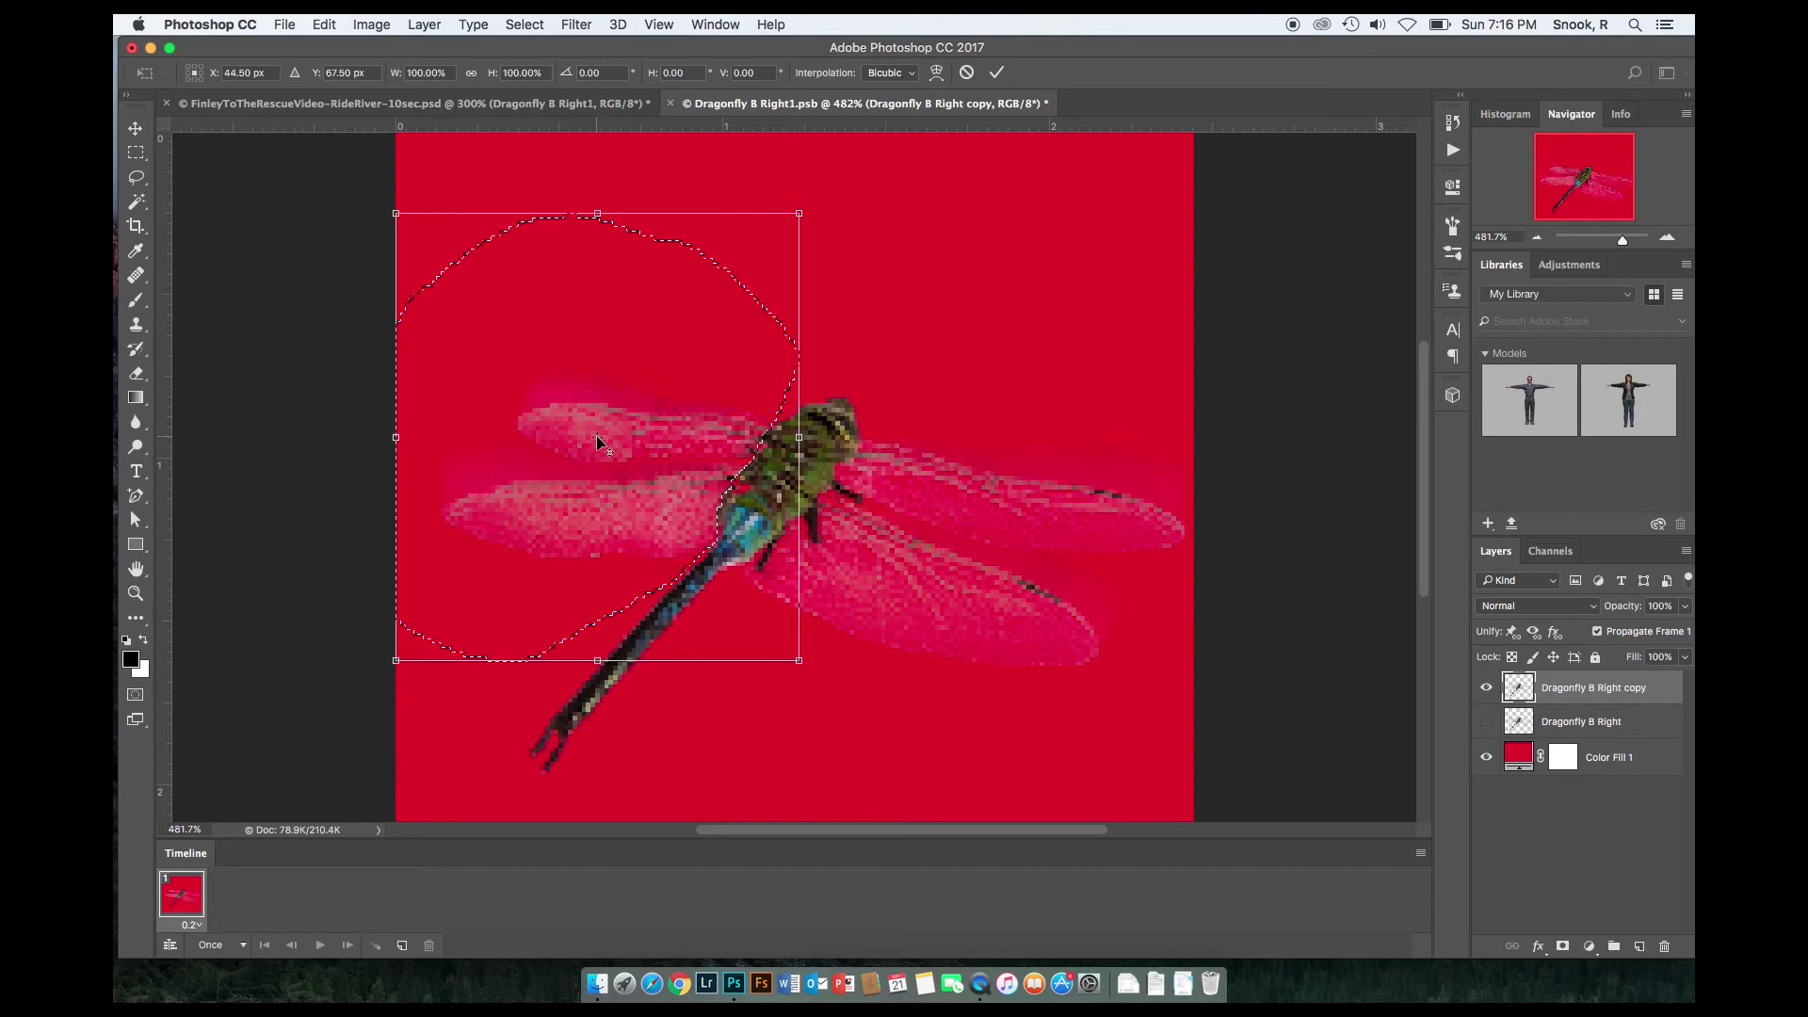
{"action": "left_click_drag", "start_coordinate": [597, 435], "coordinate": [741, 470]}
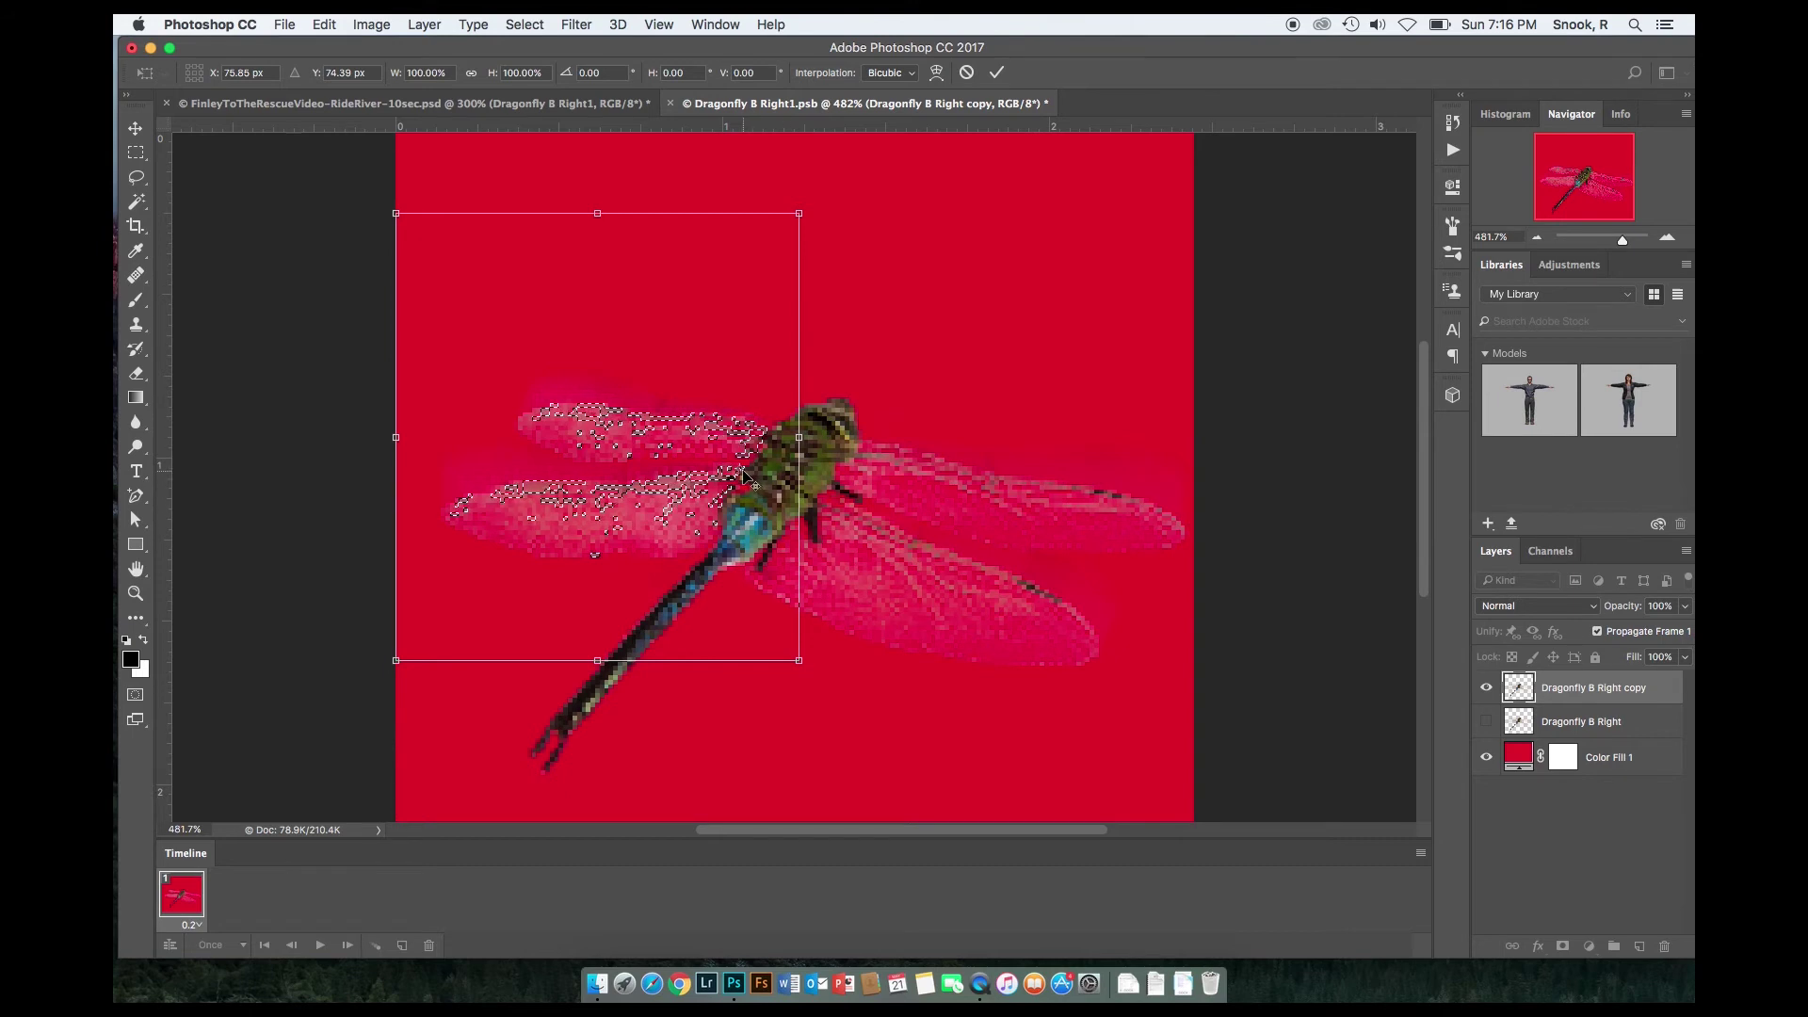
{"action": "left_click_drag", "start_coordinate": [741, 470], "coordinate": [754, 475]}
{"action": "left_click_drag", "start_coordinate": [371, 200], "coordinate": [435, 157]}
{"action": "left_click", "coordinate": [556, 71]}
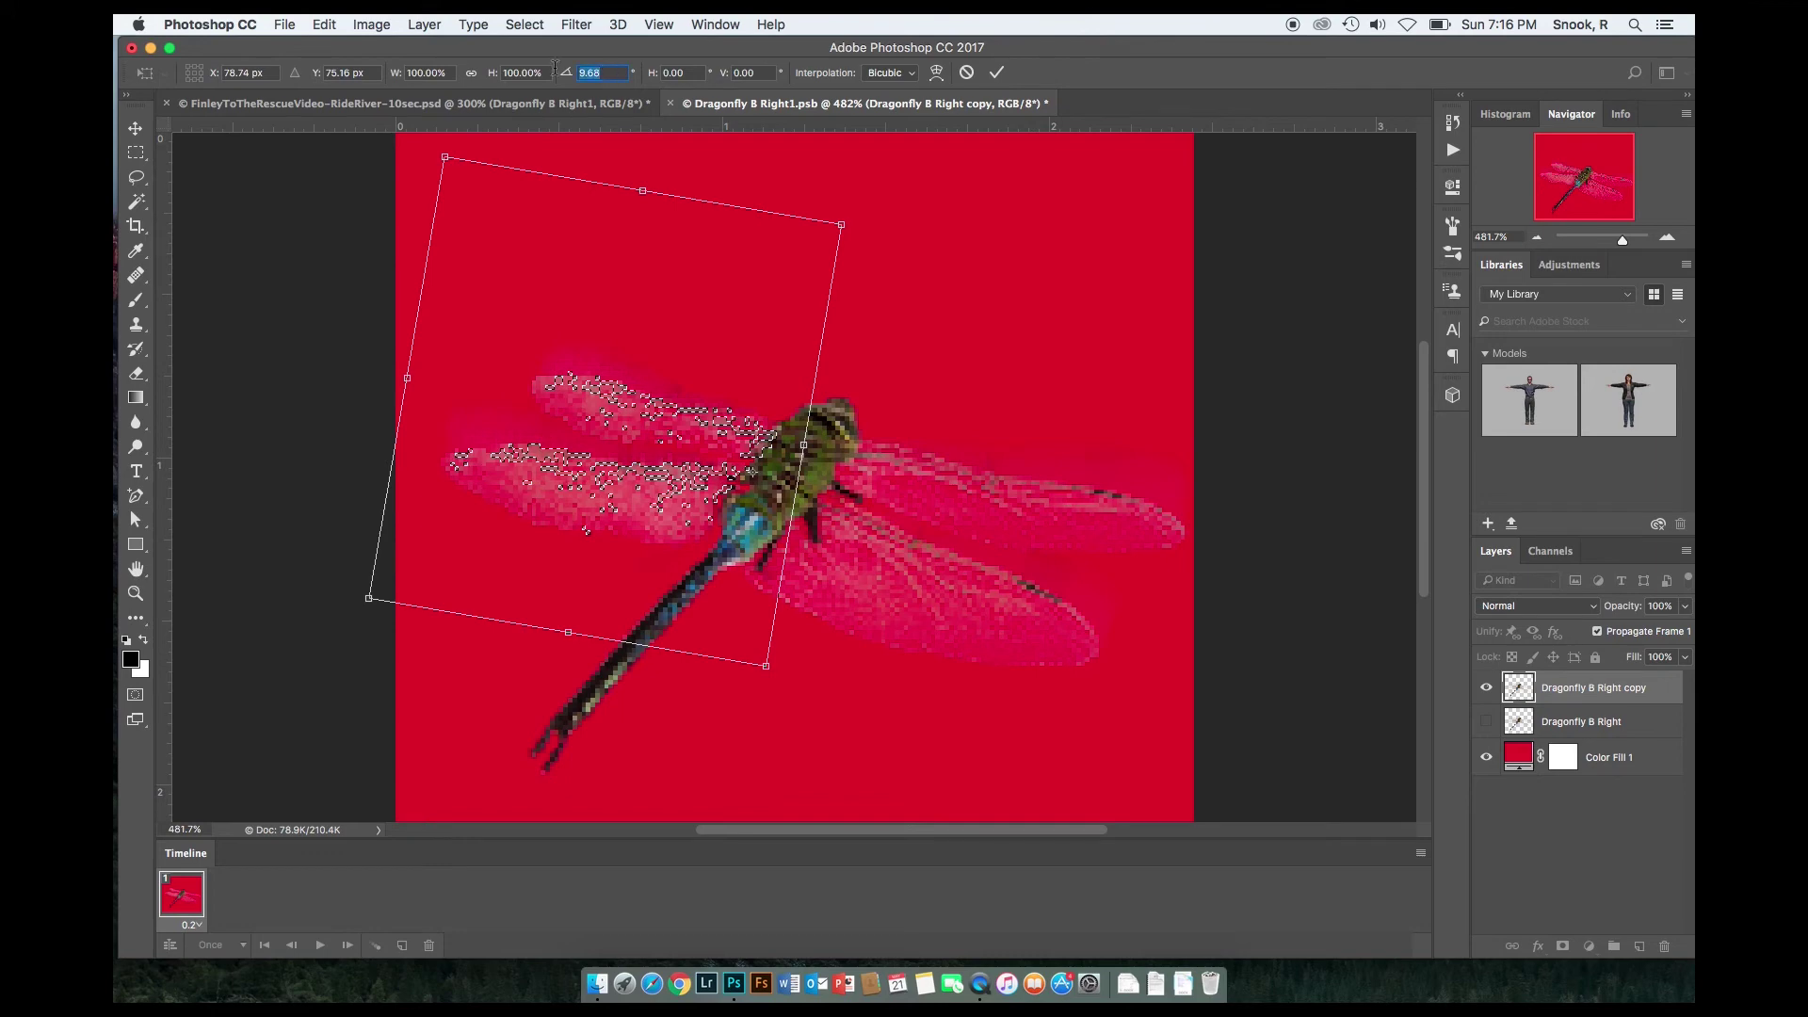
{"action": "type", "text": "10"}
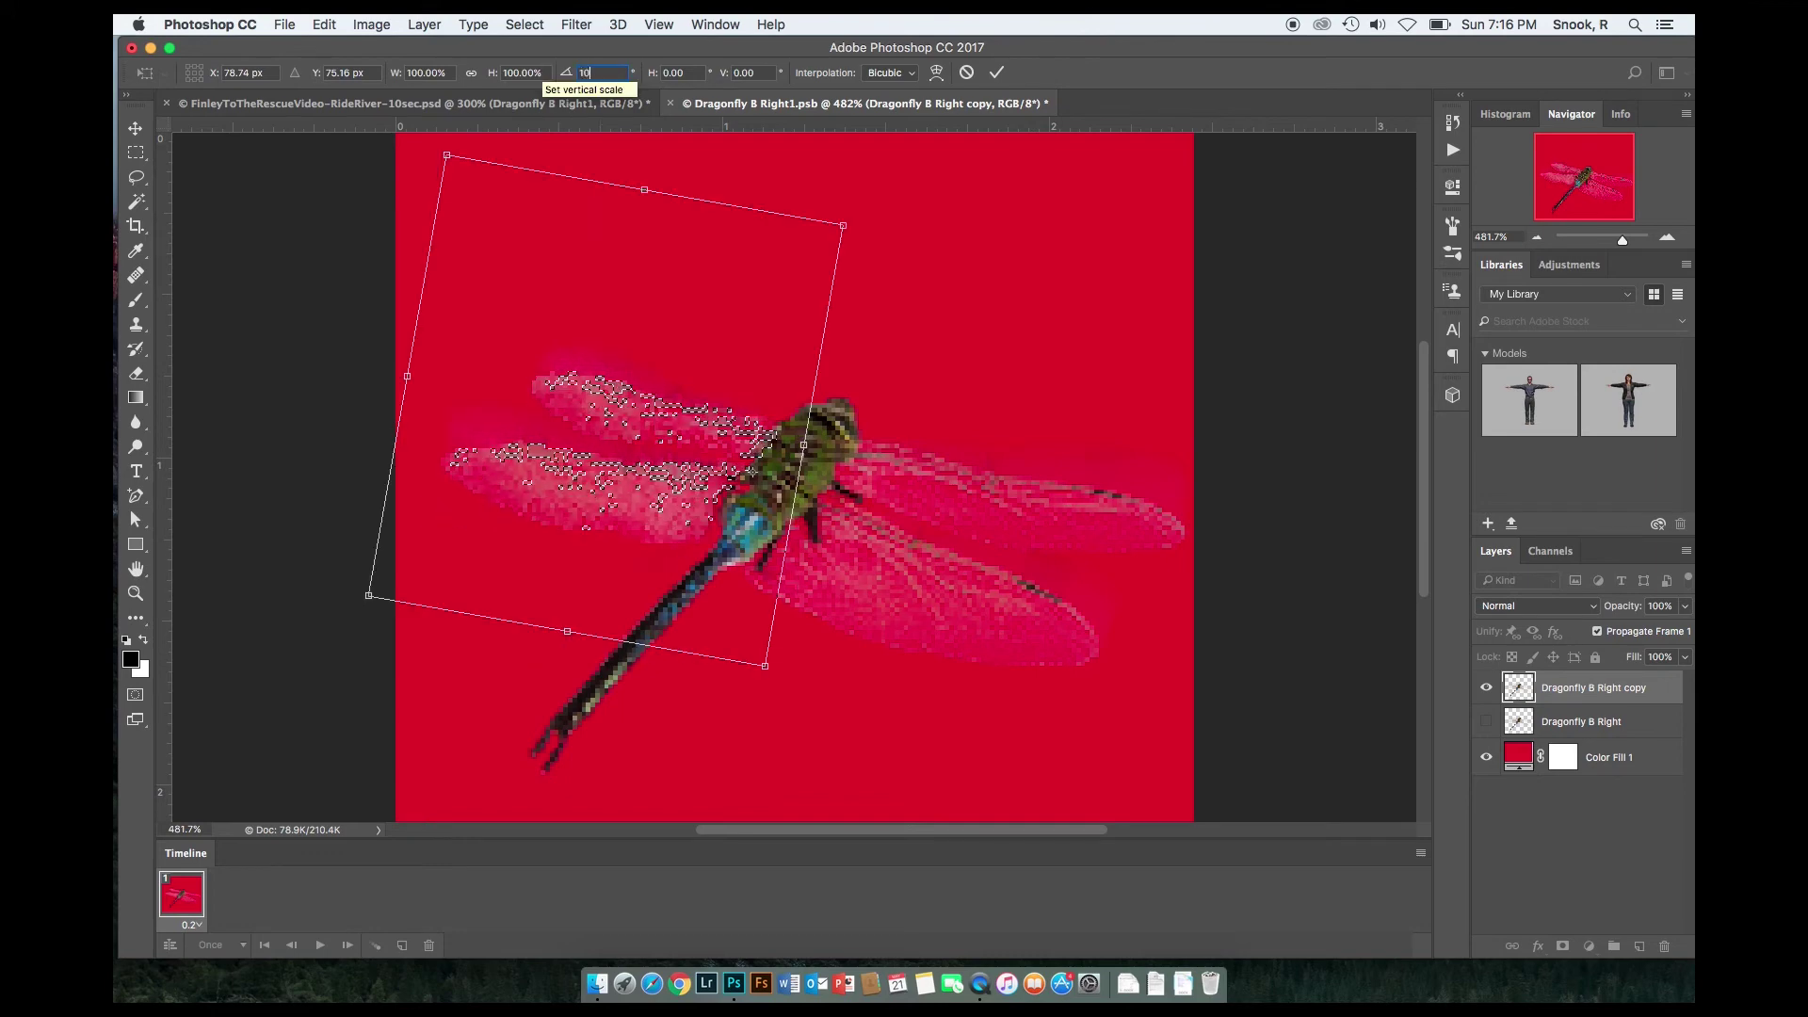
{"action": "left_click", "coordinate": [997, 75]}
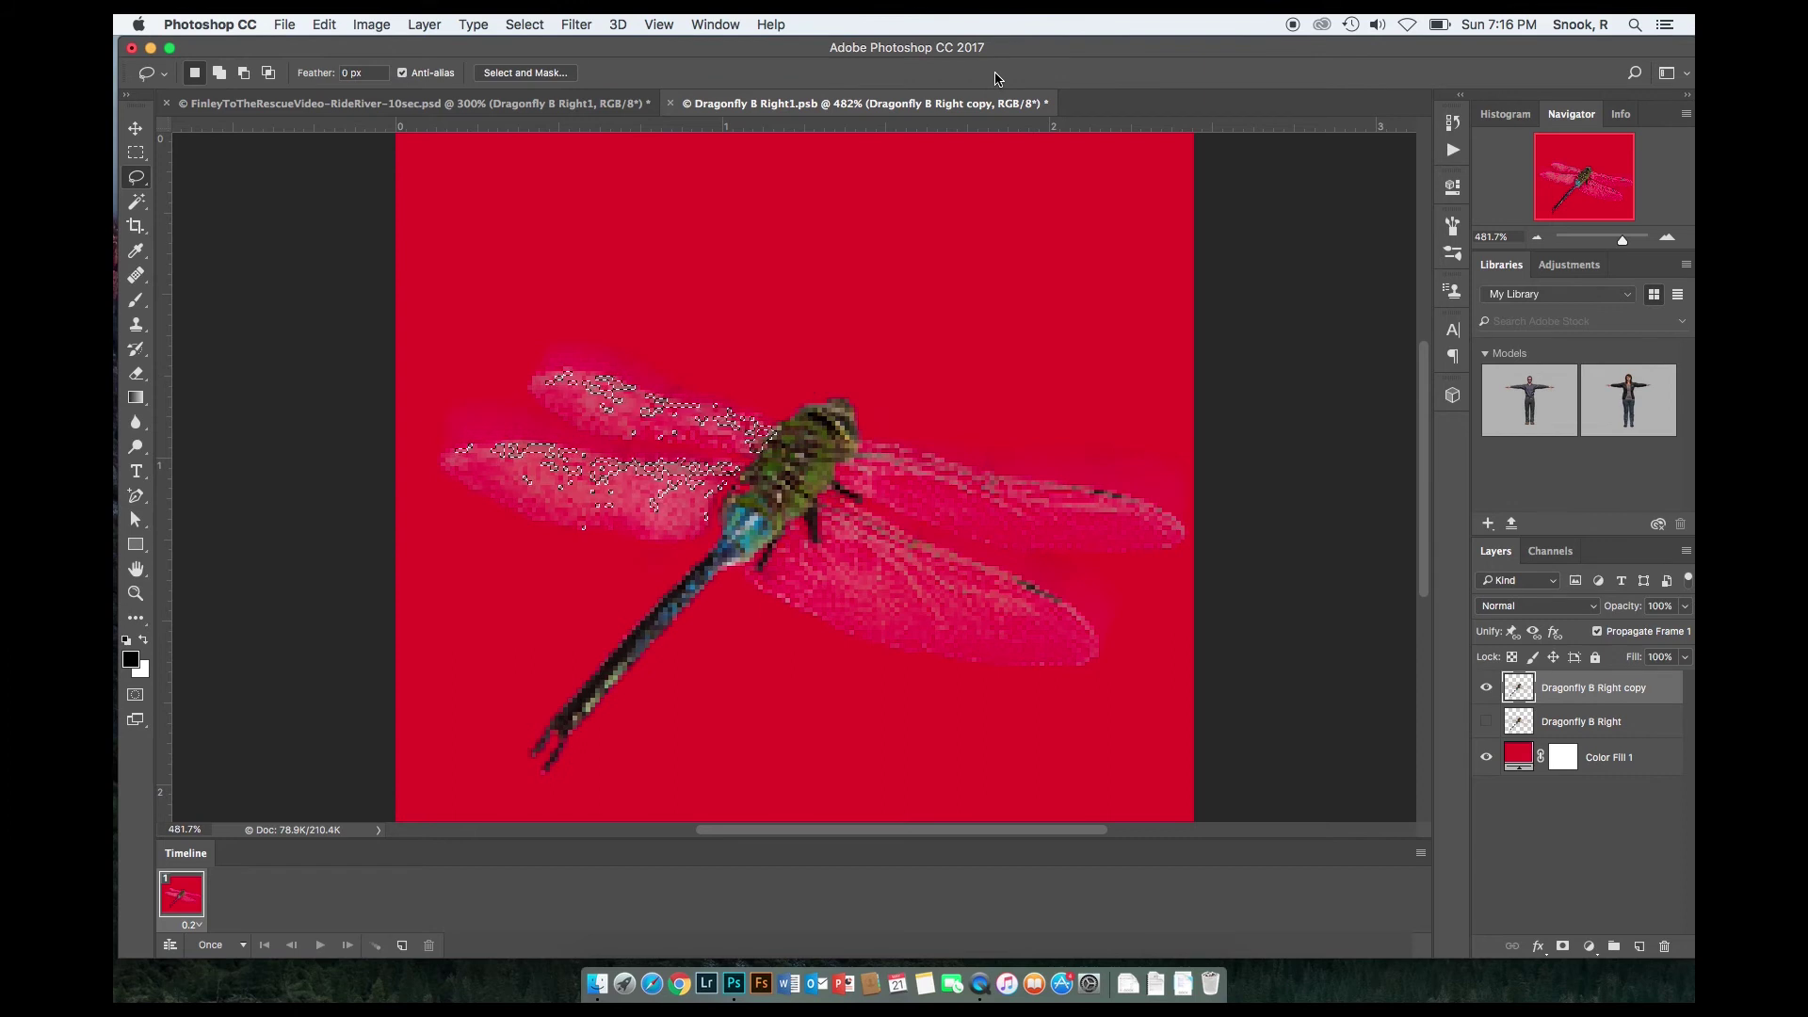
Step: Deselect, then lasso around the copy's right wings from the thorax to their outer edge
{"action": "key", "text": "super+d"}
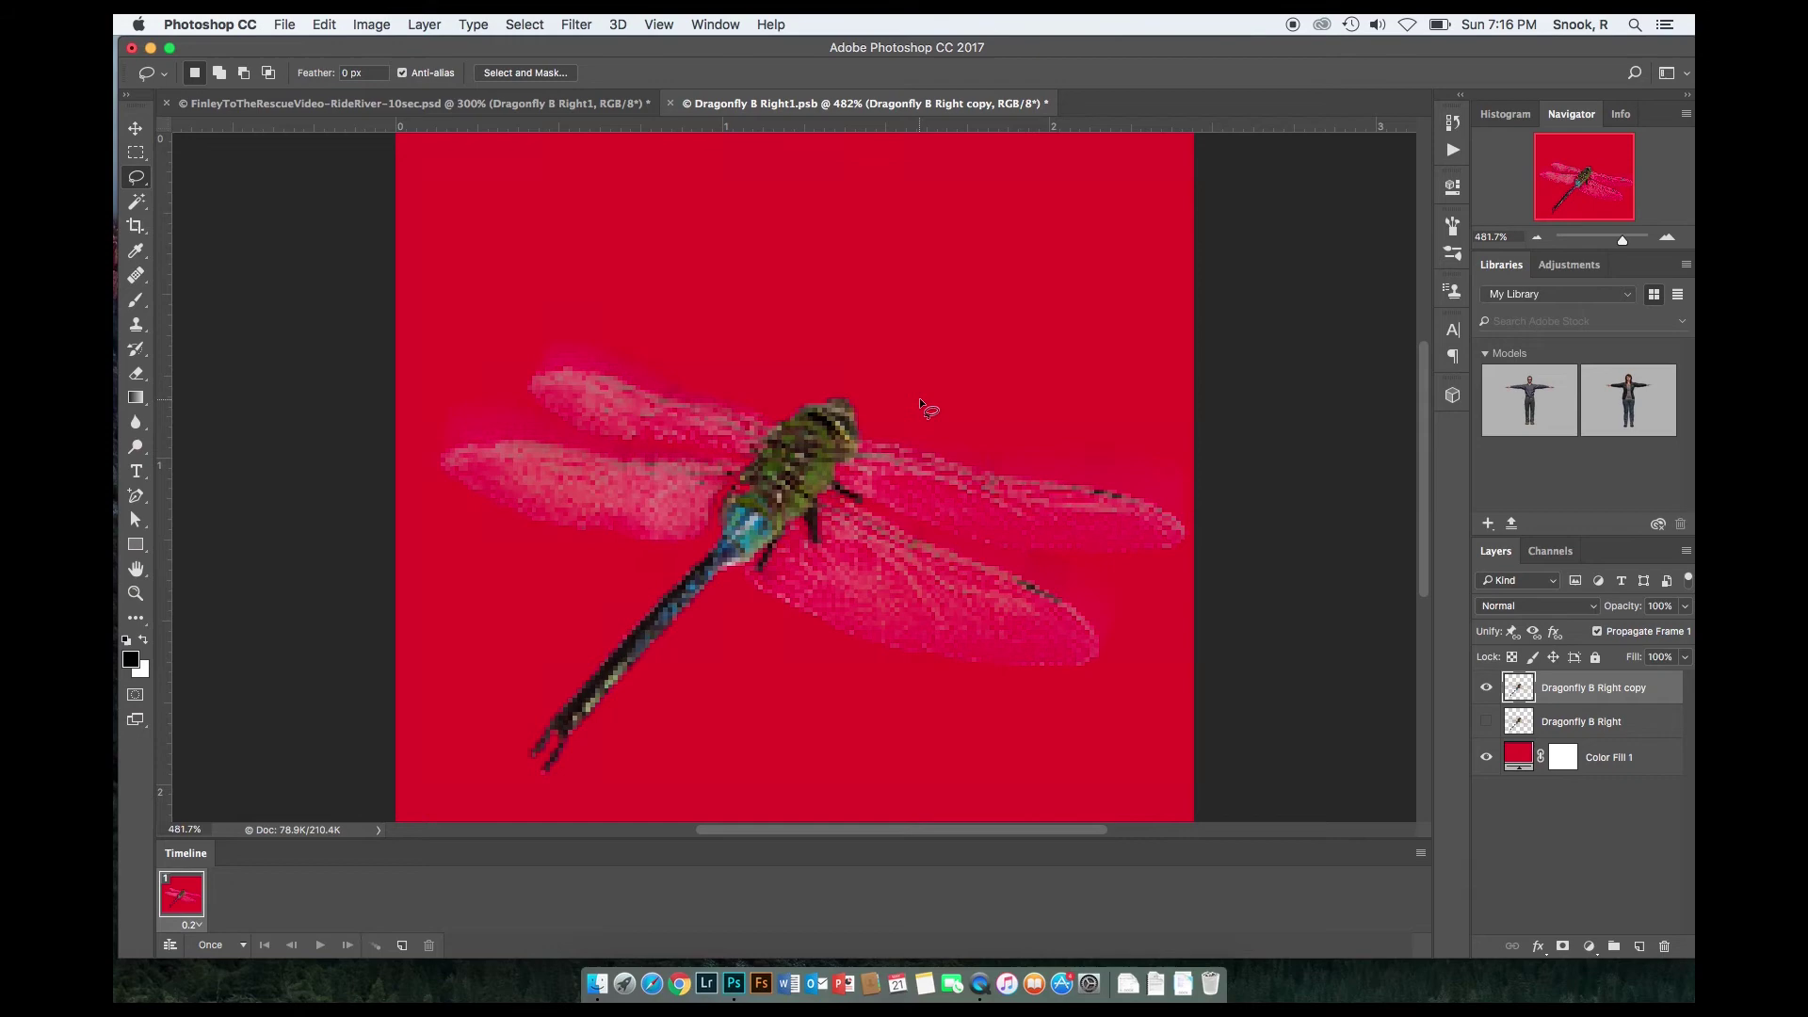
{"action": "left_click_drag", "start_coordinate": [889, 426], "coordinate": [839, 482]}
{"action": "mouse_move", "coordinate": [858, 496]}
{"action": "left_mouse_down"}
{"action": "mouse_move", "coordinate": [826, 499]}
{"action": "mouse_move", "coordinate": [815, 533]}
{"action": "mouse_move", "coordinate": [744, 571]}
{"action": "mouse_move", "coordinate": [724, 619]}
{"action": "left_mouse_up"}
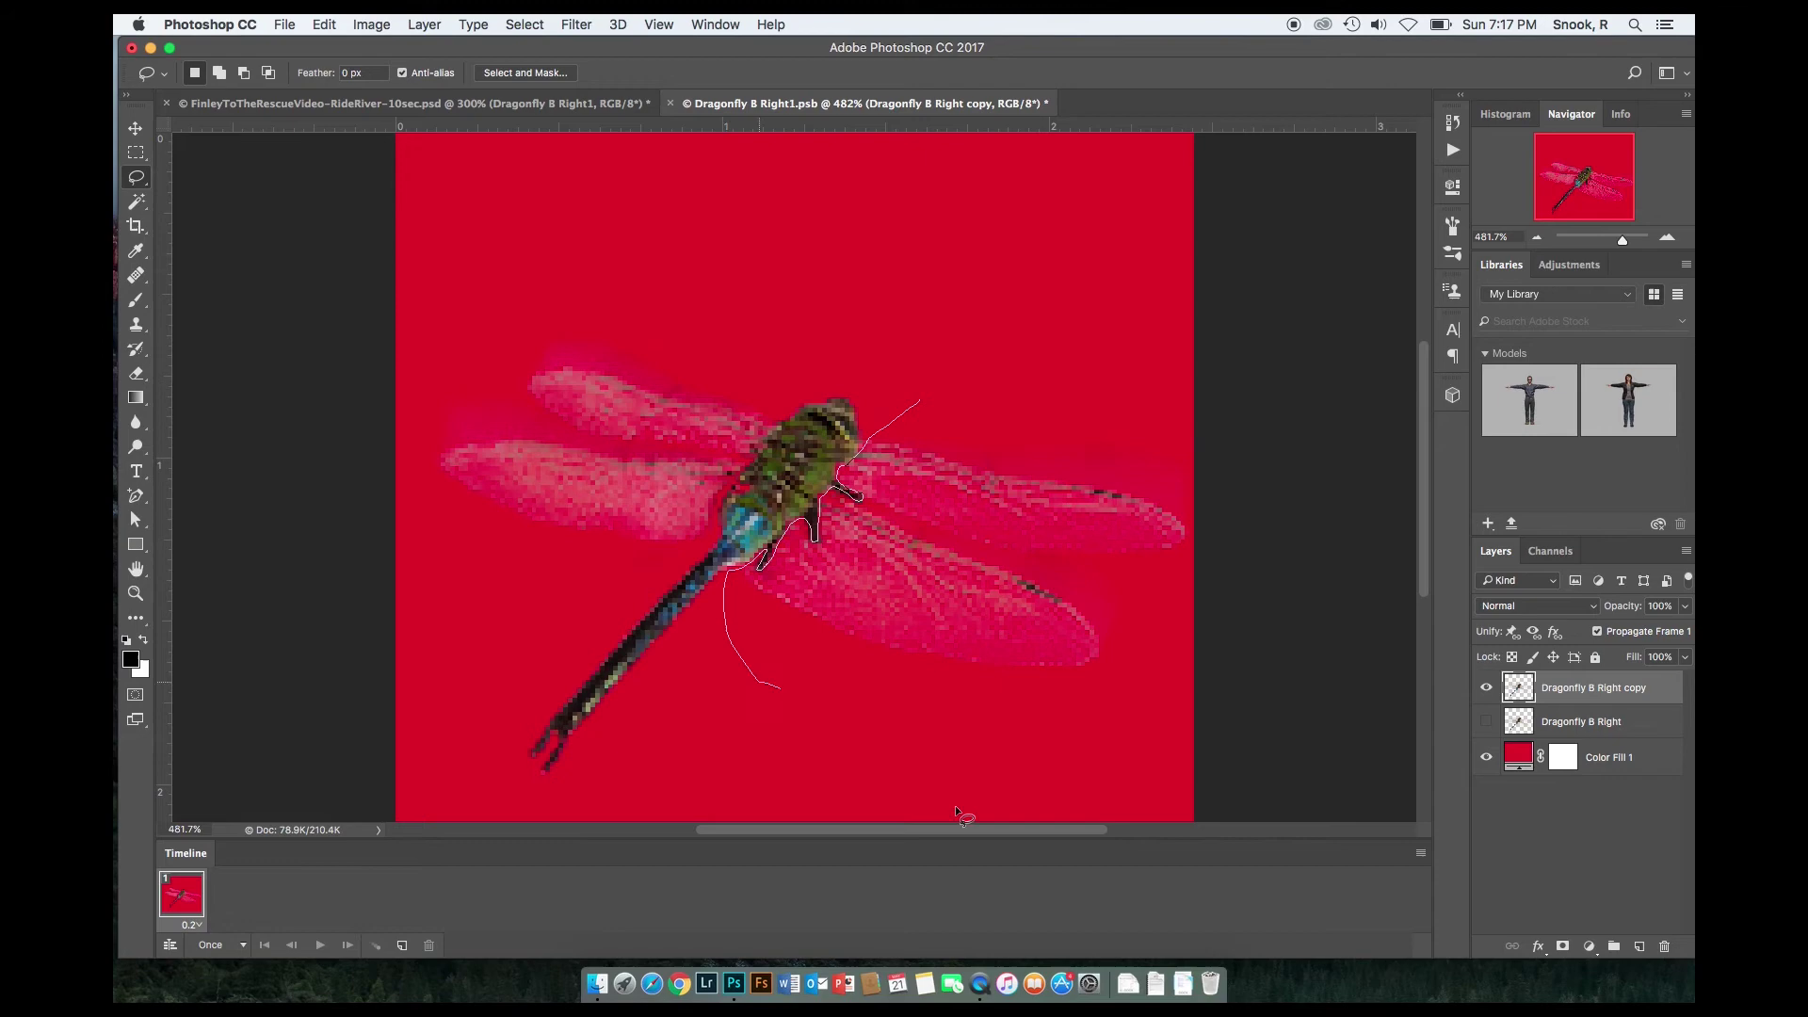
{"action": "mouse_move", "coordinate": [955, 805]}
{"action": "left_mouse_down"}
{"action": "mouse_move", "coordinate": [1002, 821]}
{"action": "mouse_move", "coordinate": [1280, 747]}
{"action": "mouse_move", "coordinate": [1273, 431]}
{"action": "left_mouse_up"}
{"action": "left_click_drag", "start_coordinate": [969, 356], "coordinate": [932, 390]}
Step: Rotate the right wings -10° around their base
{"action": "key", "text": "super+t"}
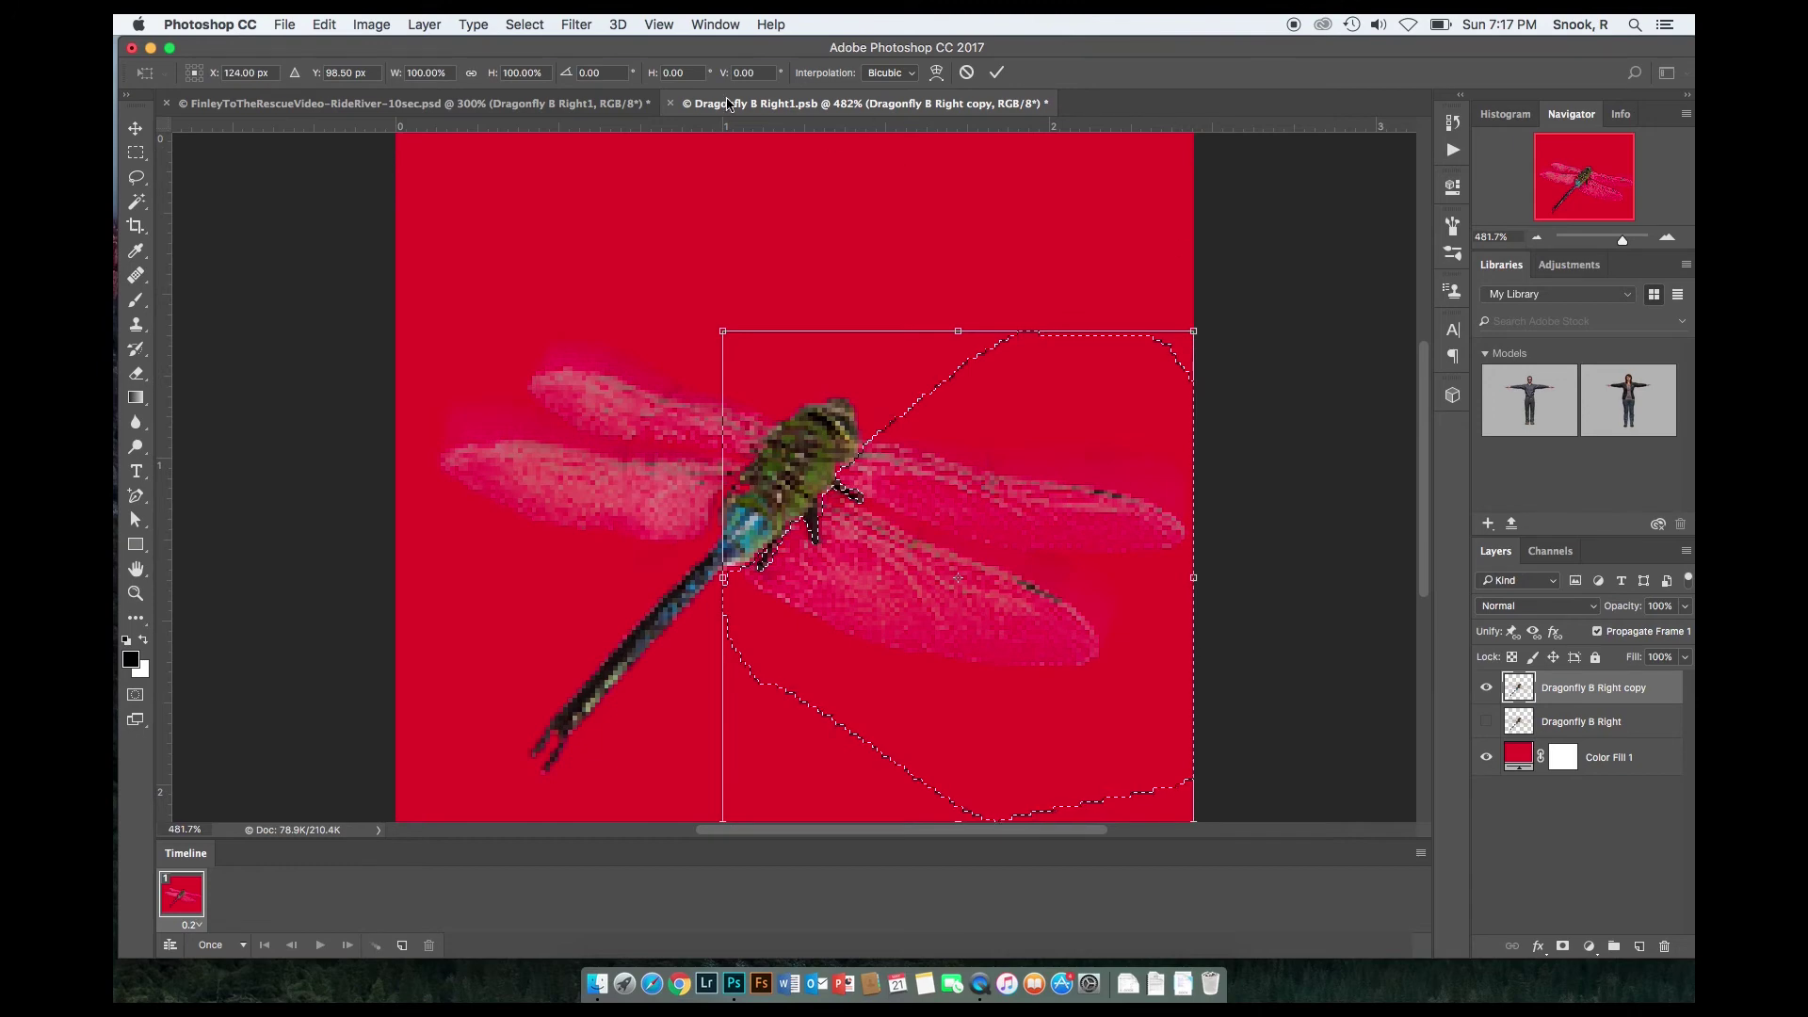
{"action": "left_click", "coordinate": [591, 72]}
{"action": "type", "text": "-10"}
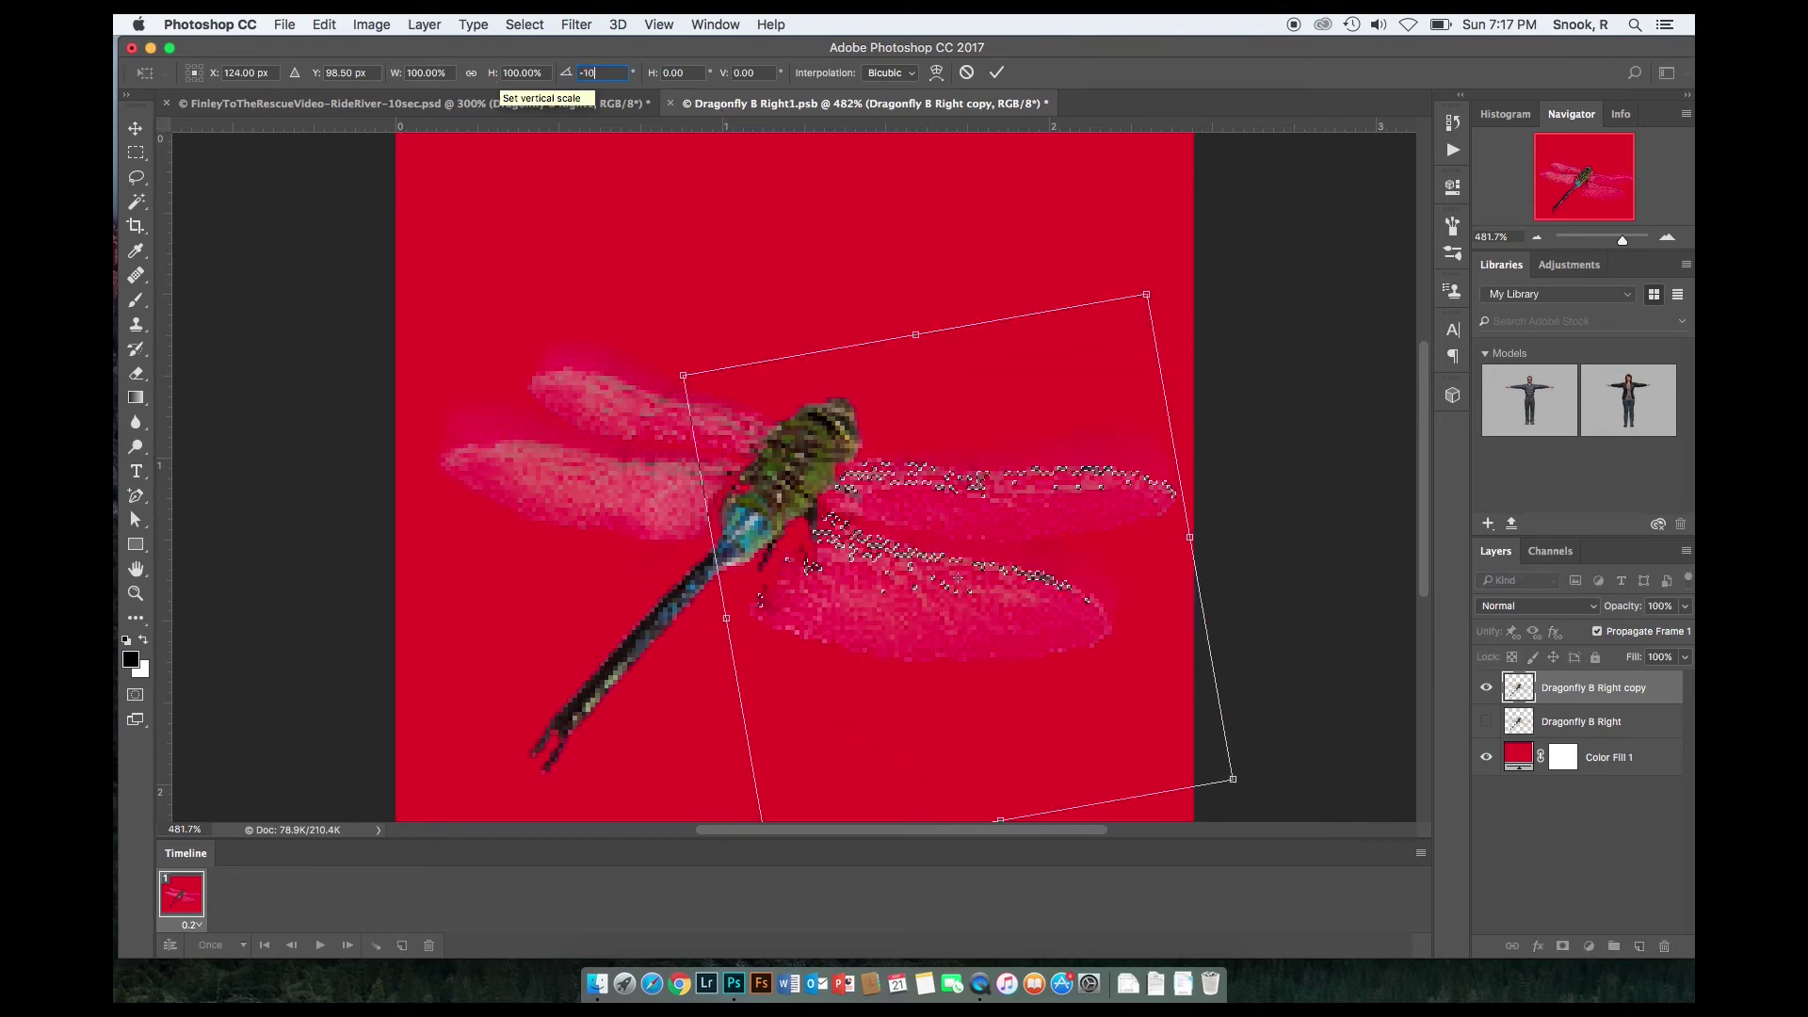
{"action": "key", "text": "super+z"}
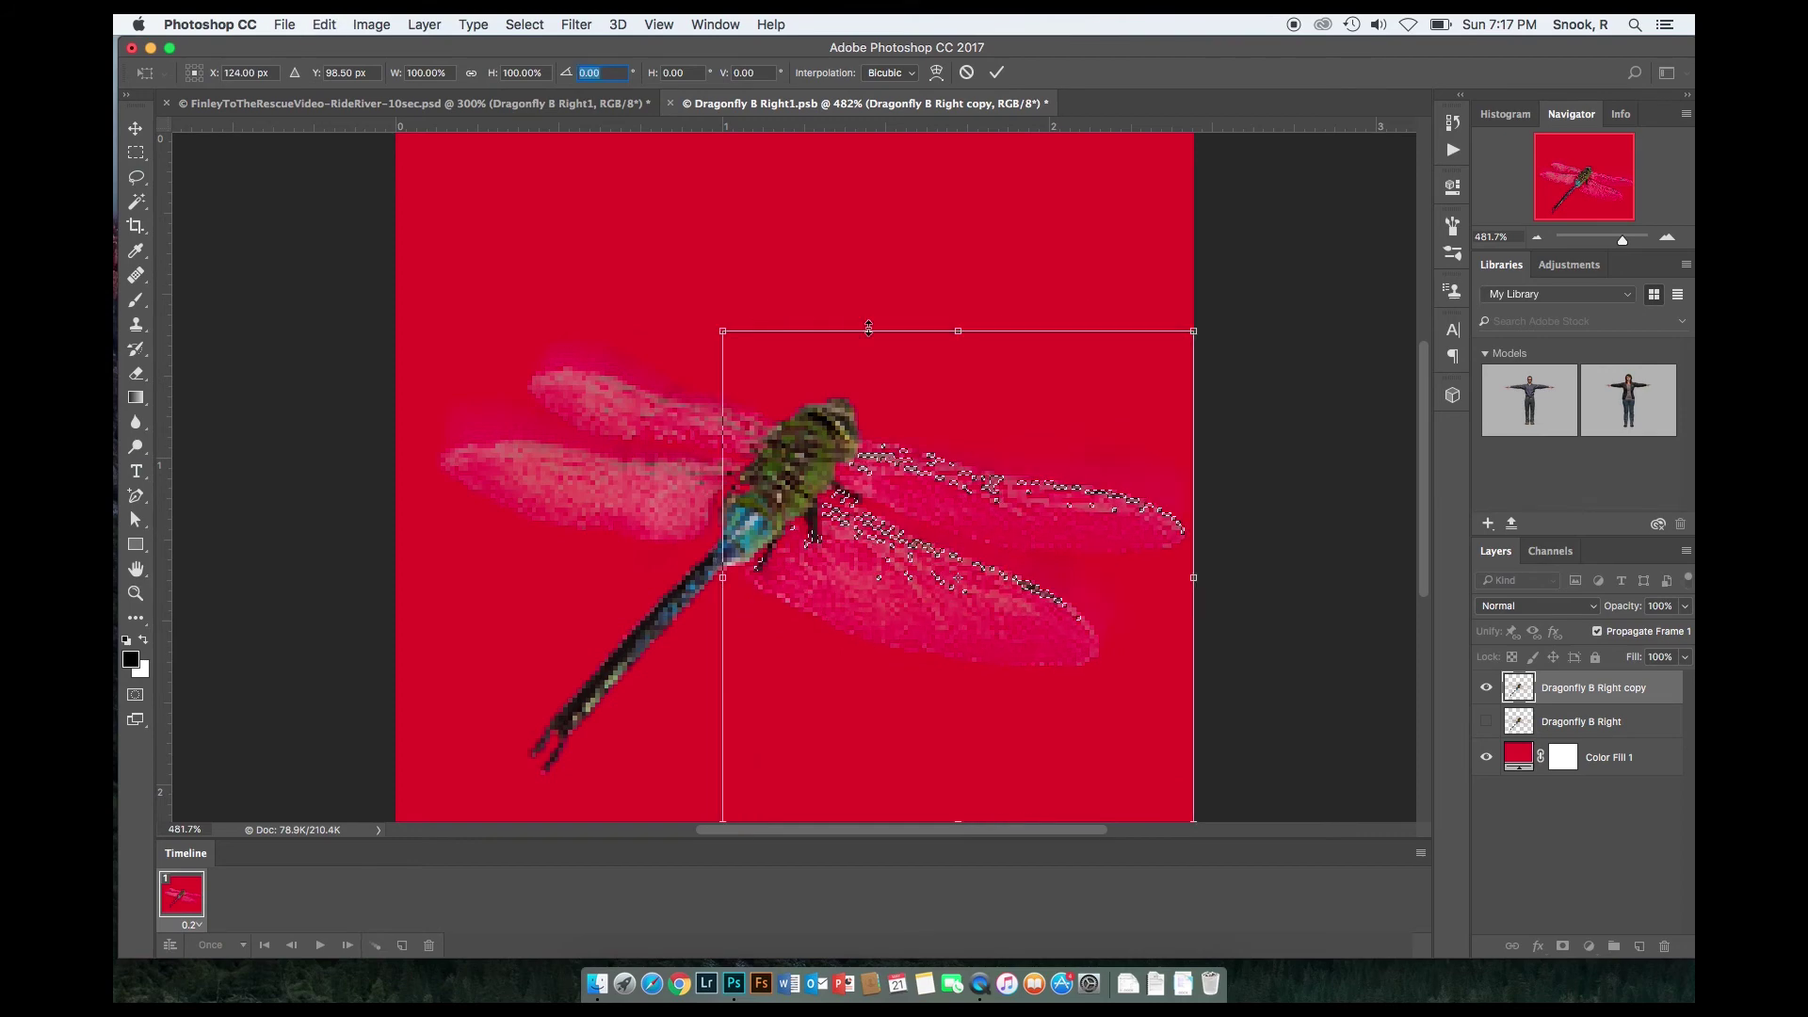
{"action": "left_click_drag", "start_coordinate": [958, 577], "coordinate": [812, 499]}
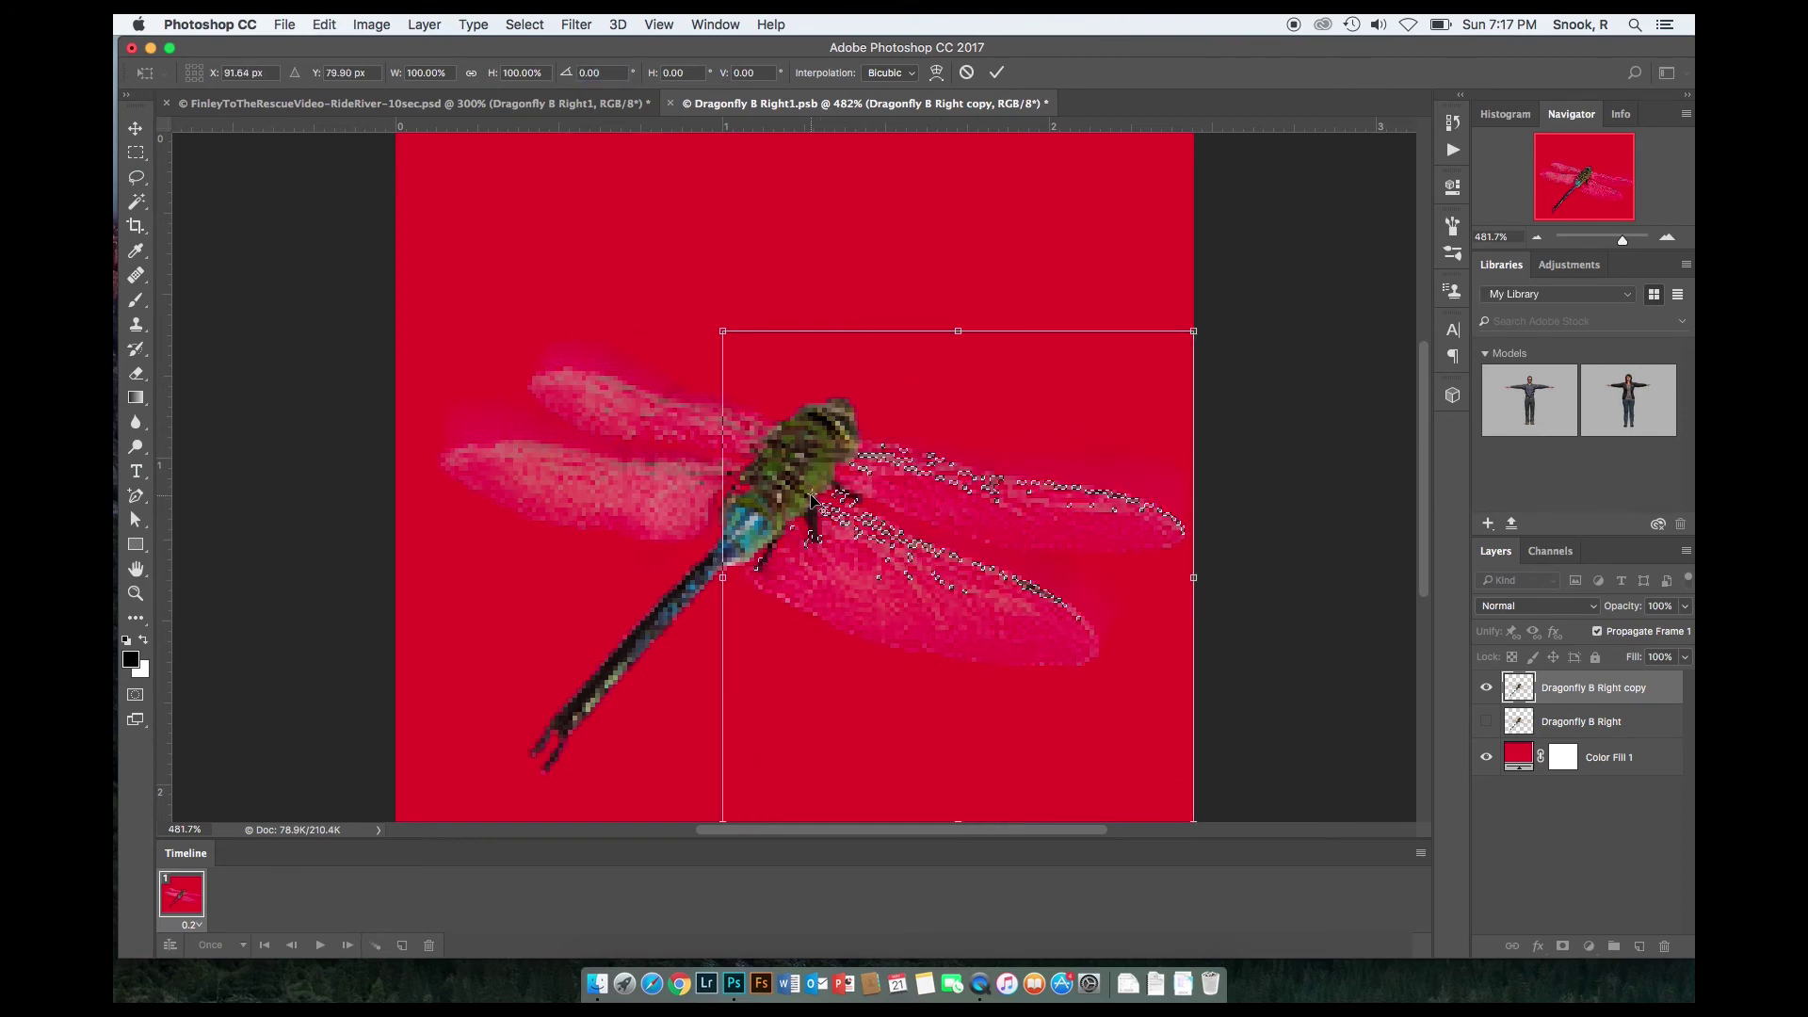
{"action": "left_click", "coordinate": [593, 73]}
{"action": "type", "text": "-10"}
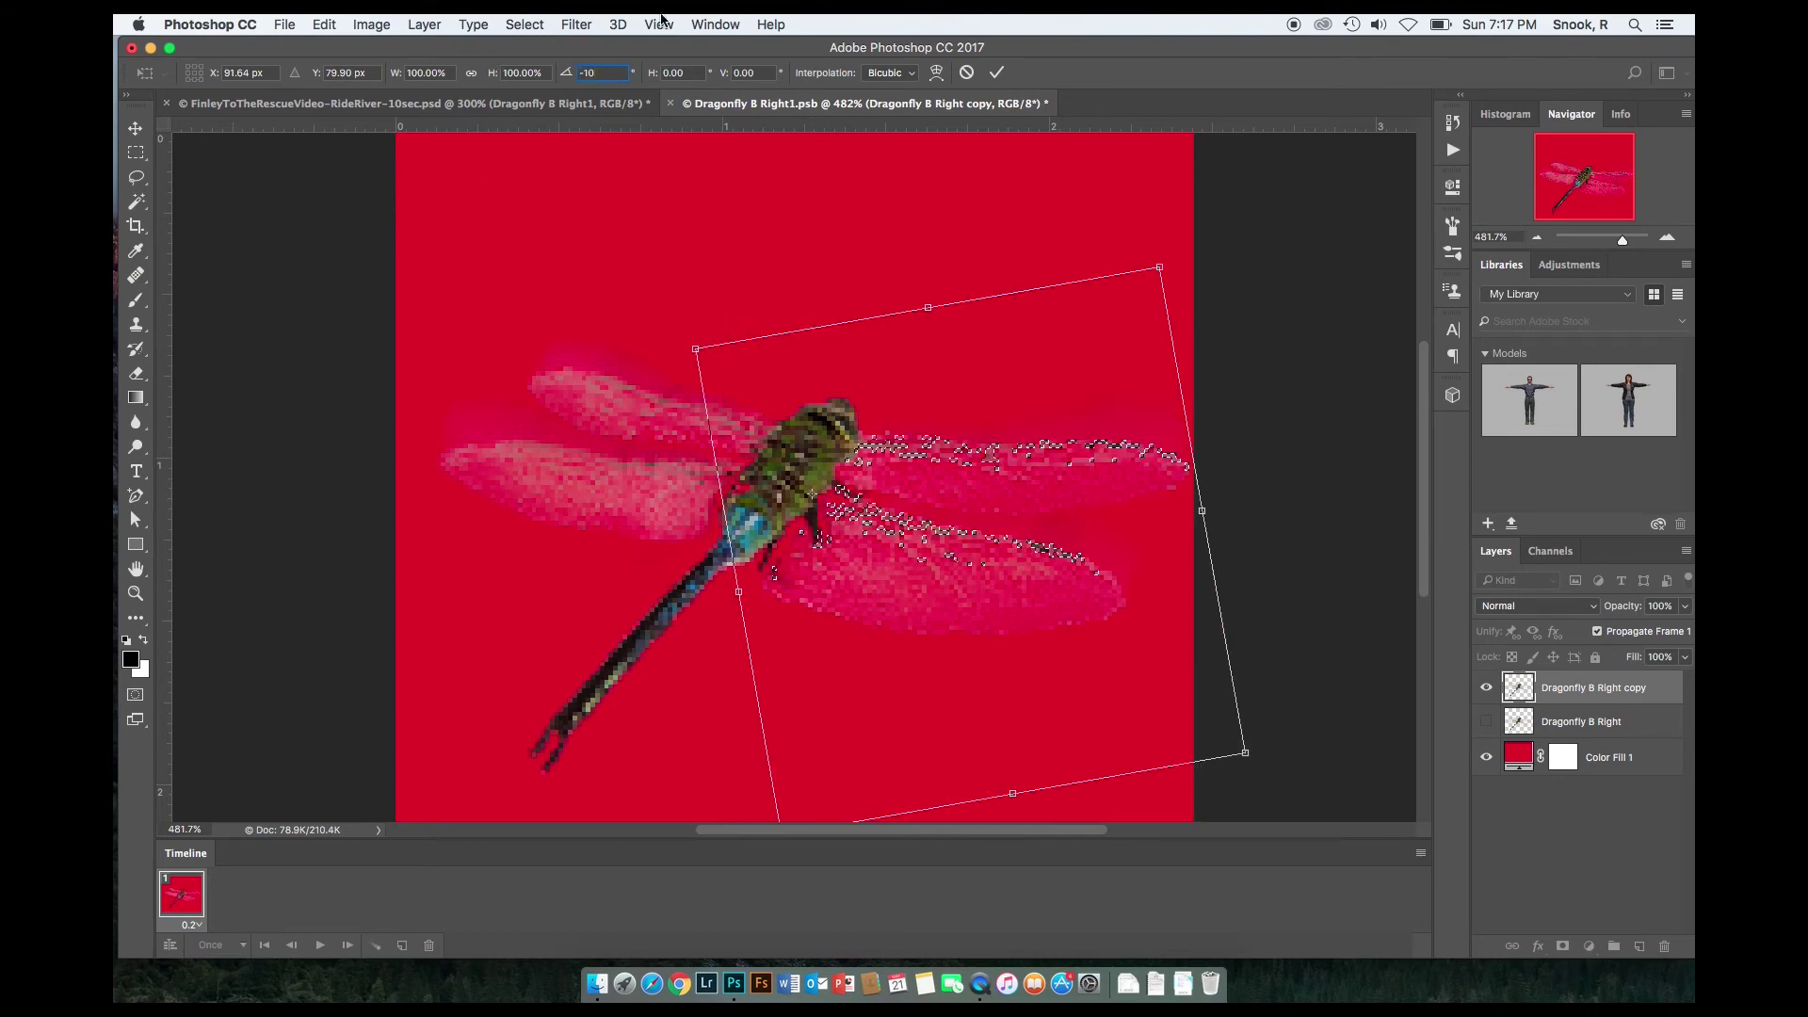
{"action": "left_click", "coordinate": [996, 73]}
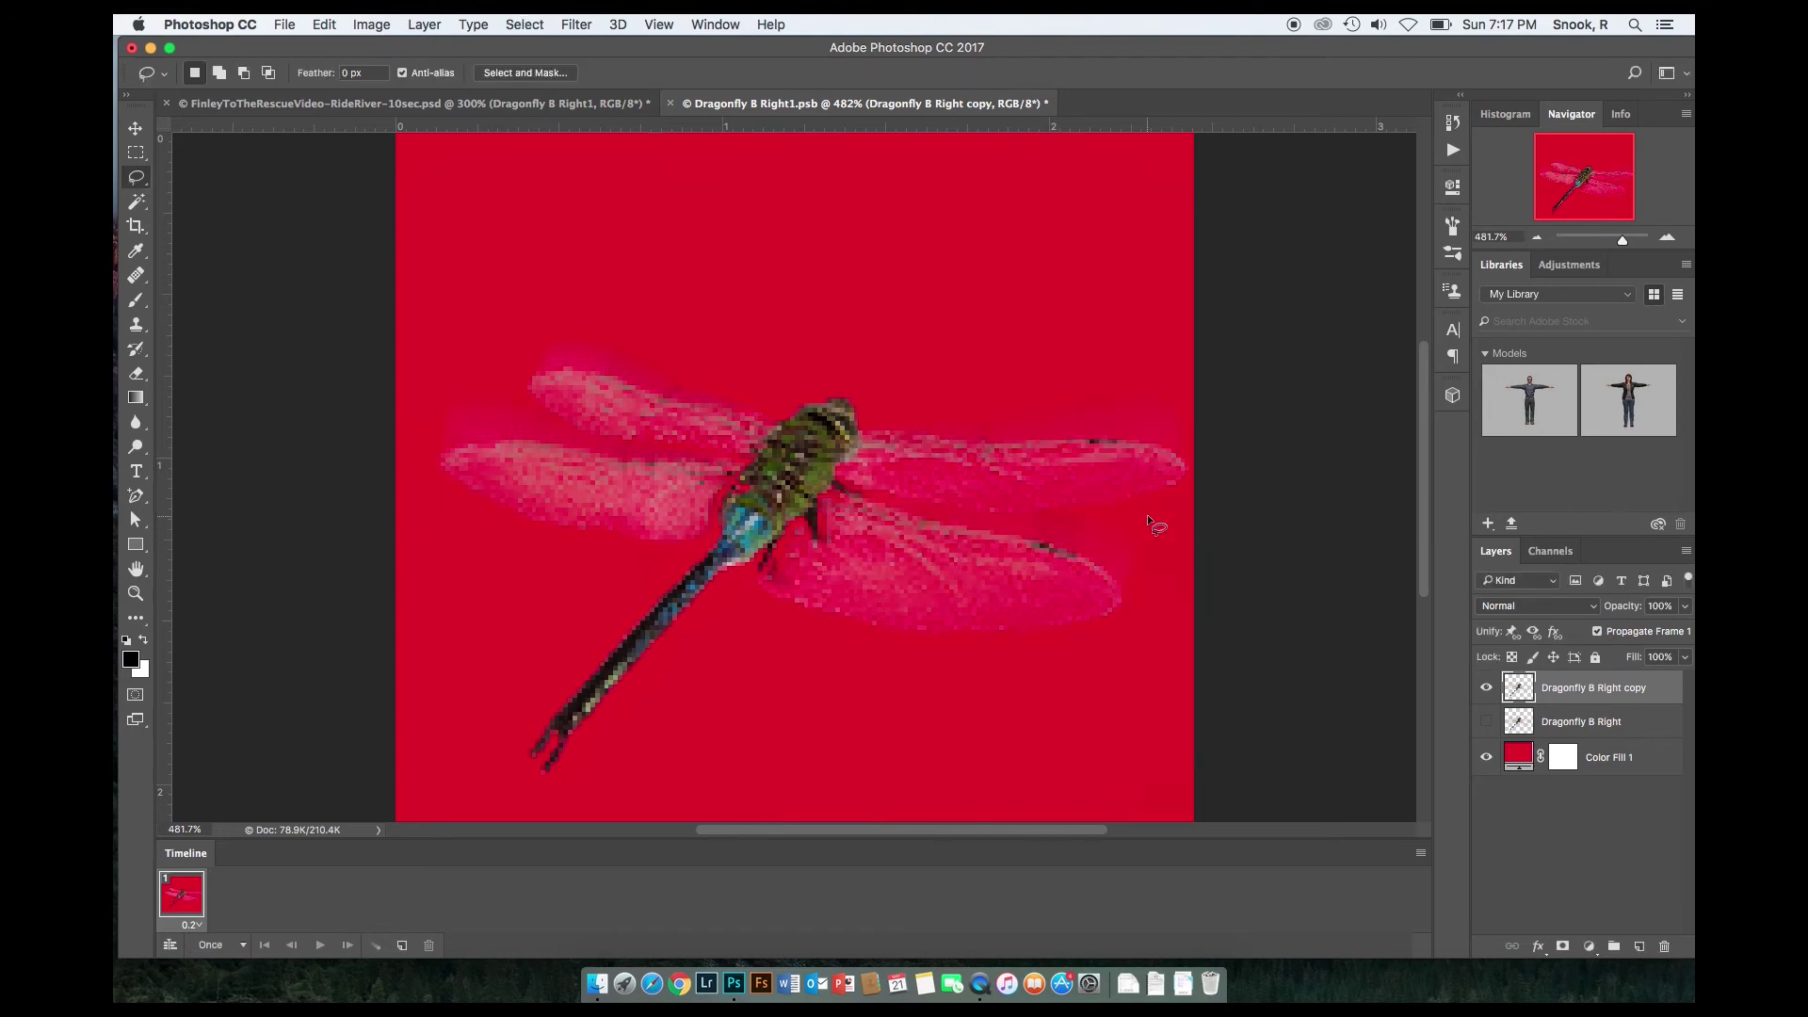
Step: Compare by toggling the copy layer's visibility, then delete the Color Fill 1 layer
{"action": "left_click", "coordinate": [1486, 688]}
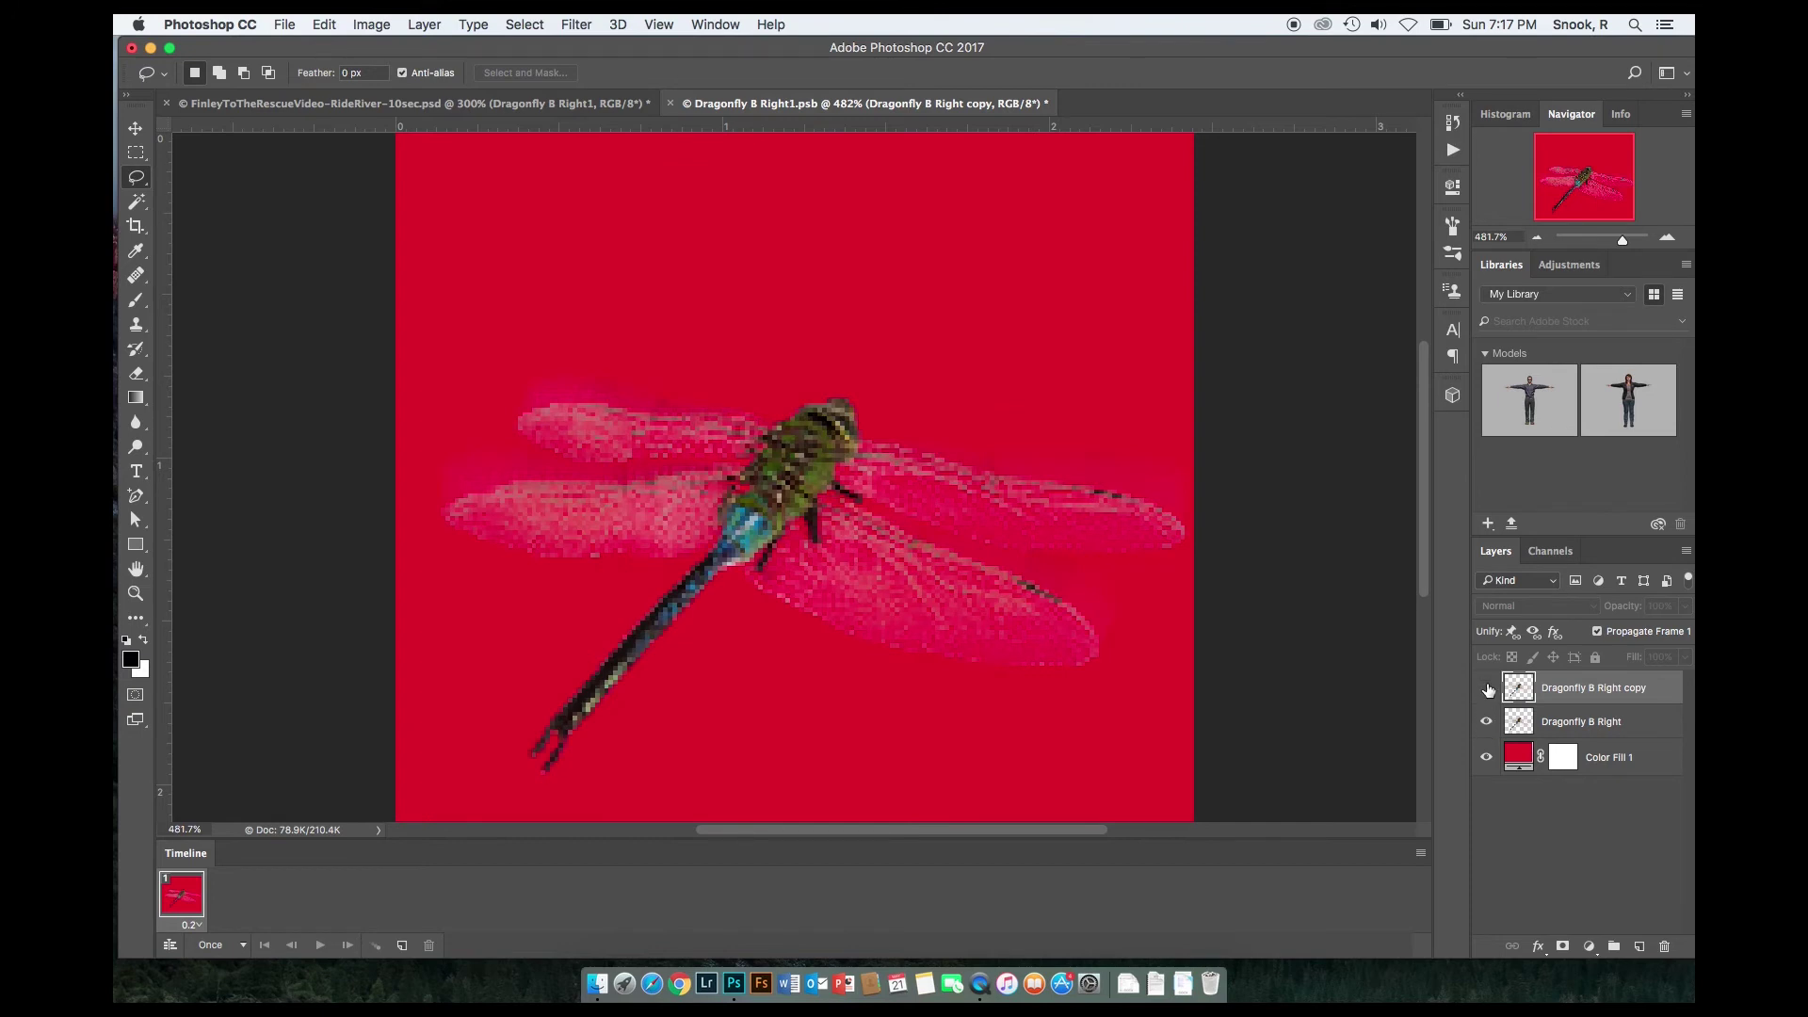
{"action": "left_click", "coordinate": [1486, 688]}
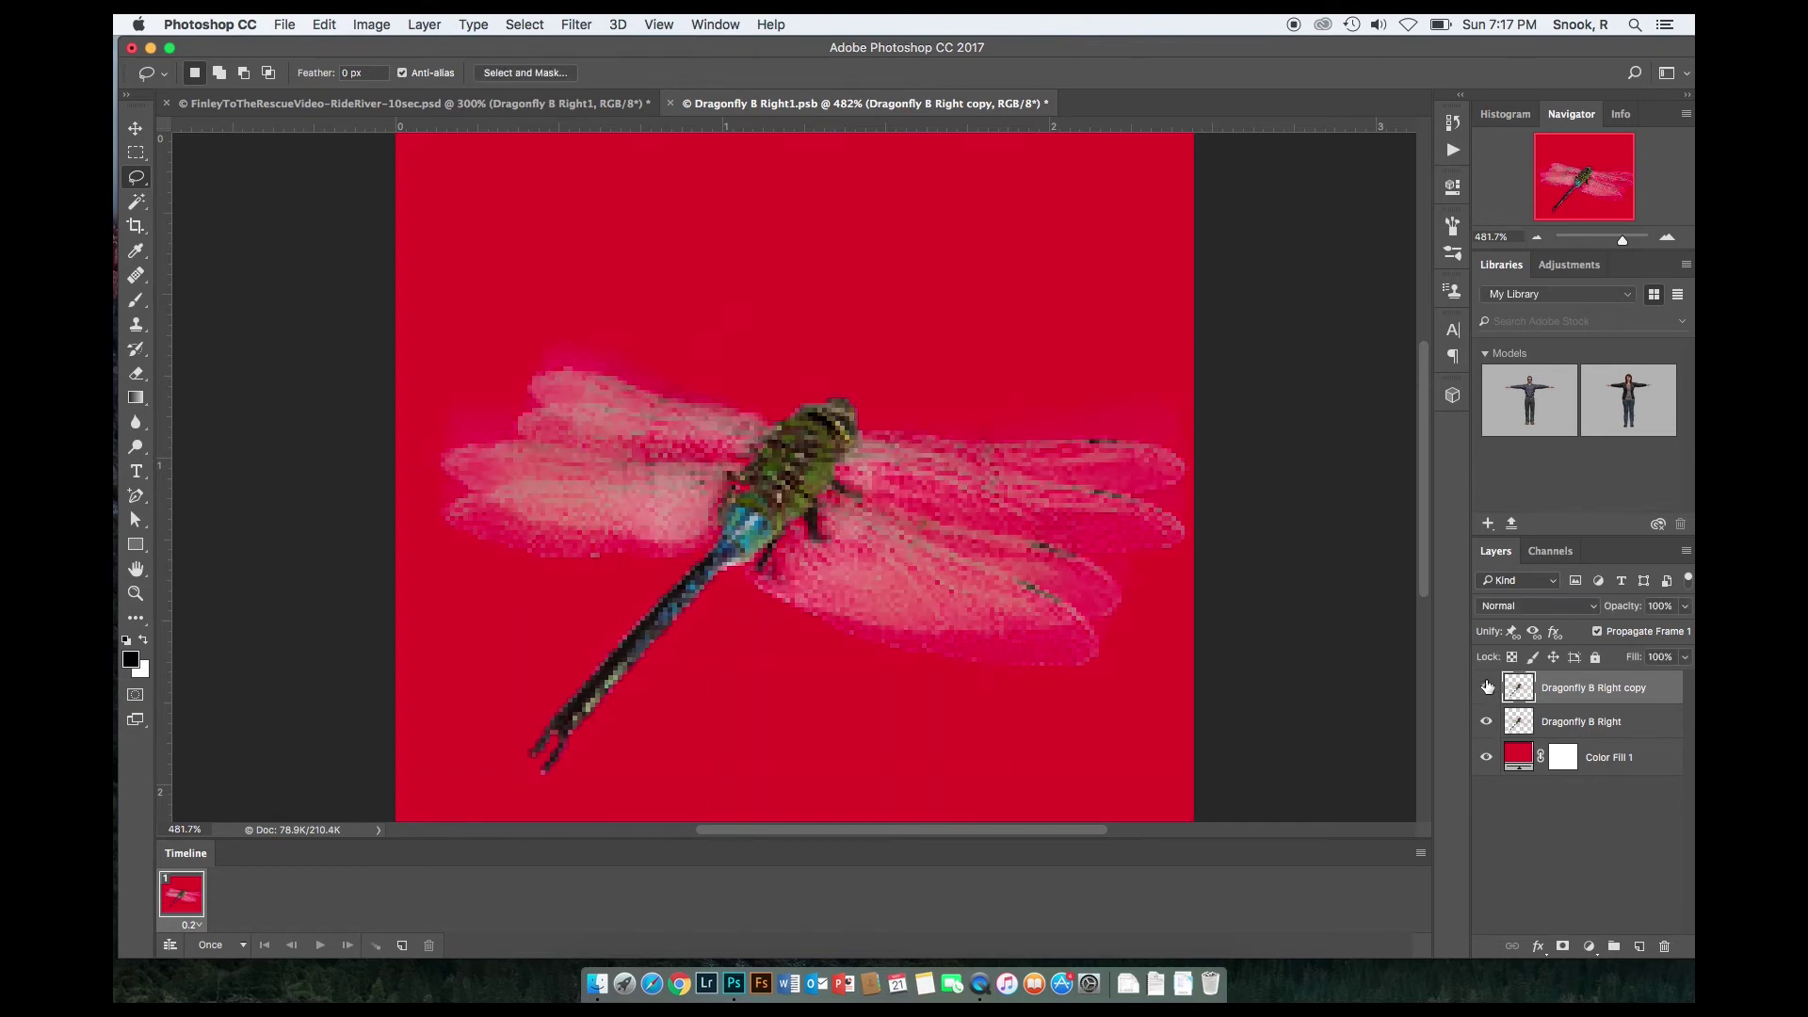
{"action": "left_click", "coordinate": [1487, 687]}
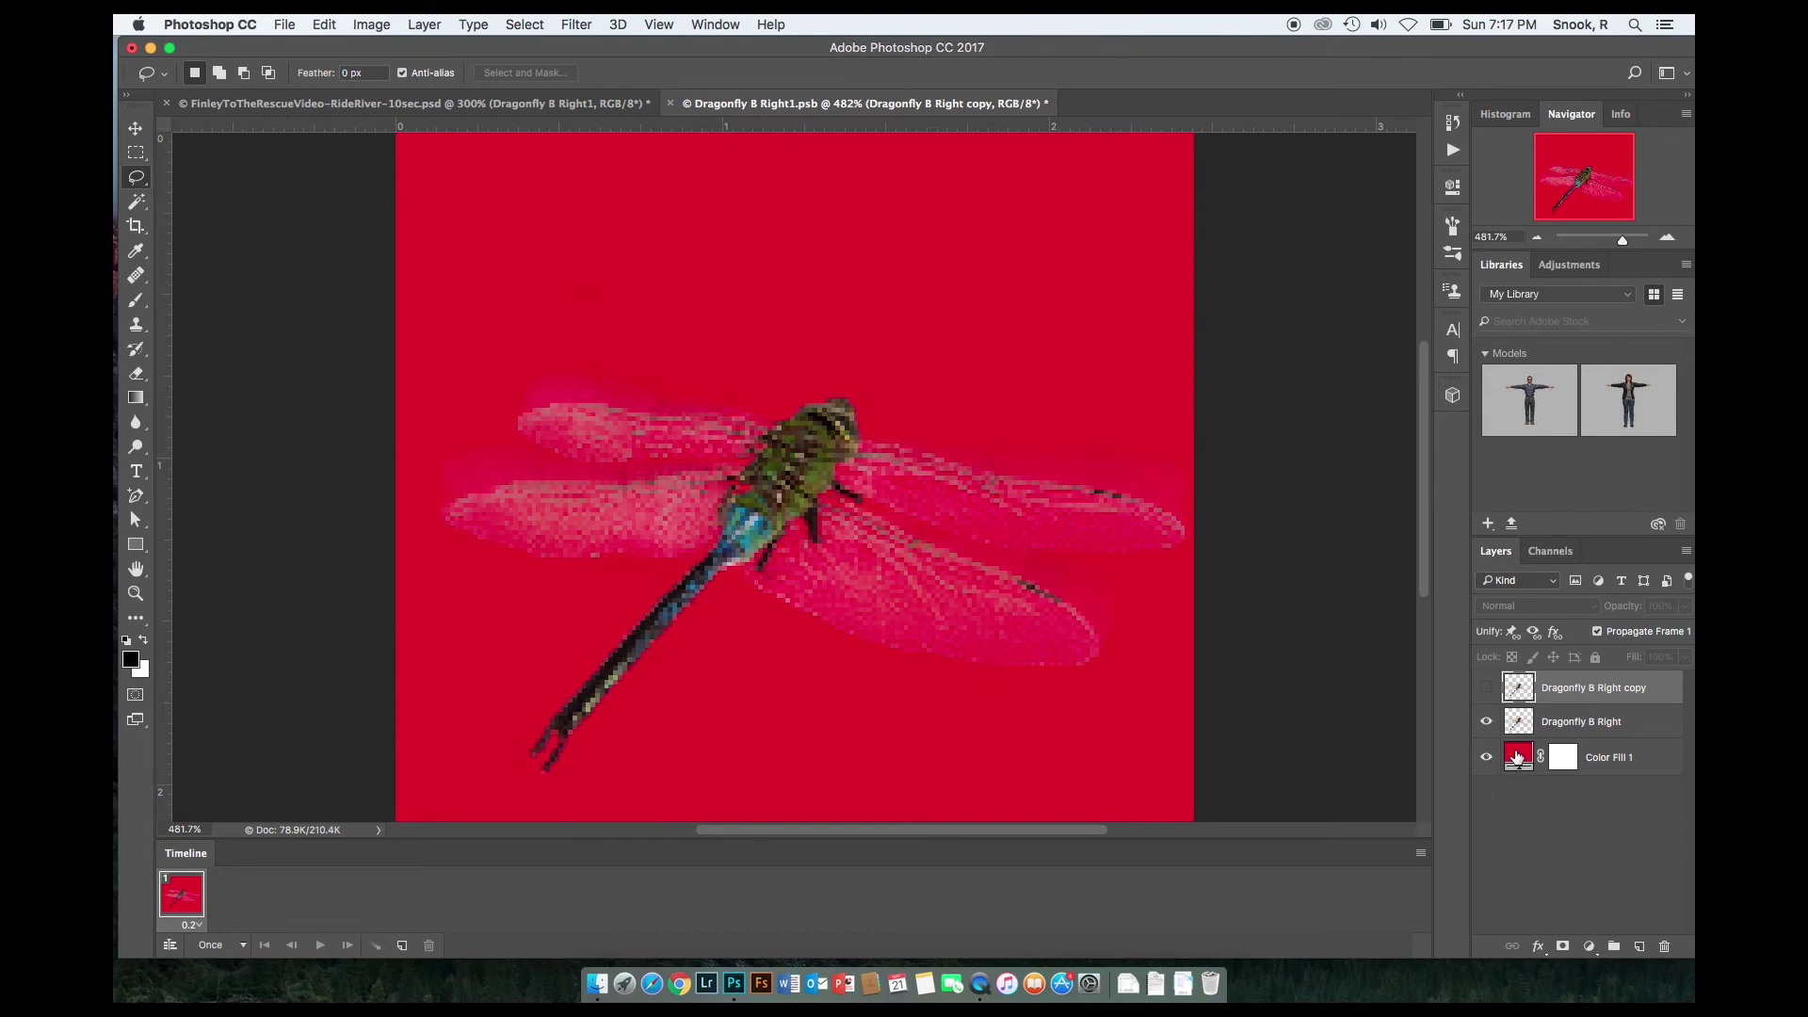
{"action": "left_click_drag", "start_coordinate": [1516, 757], "coordinate": [1664, 945]}
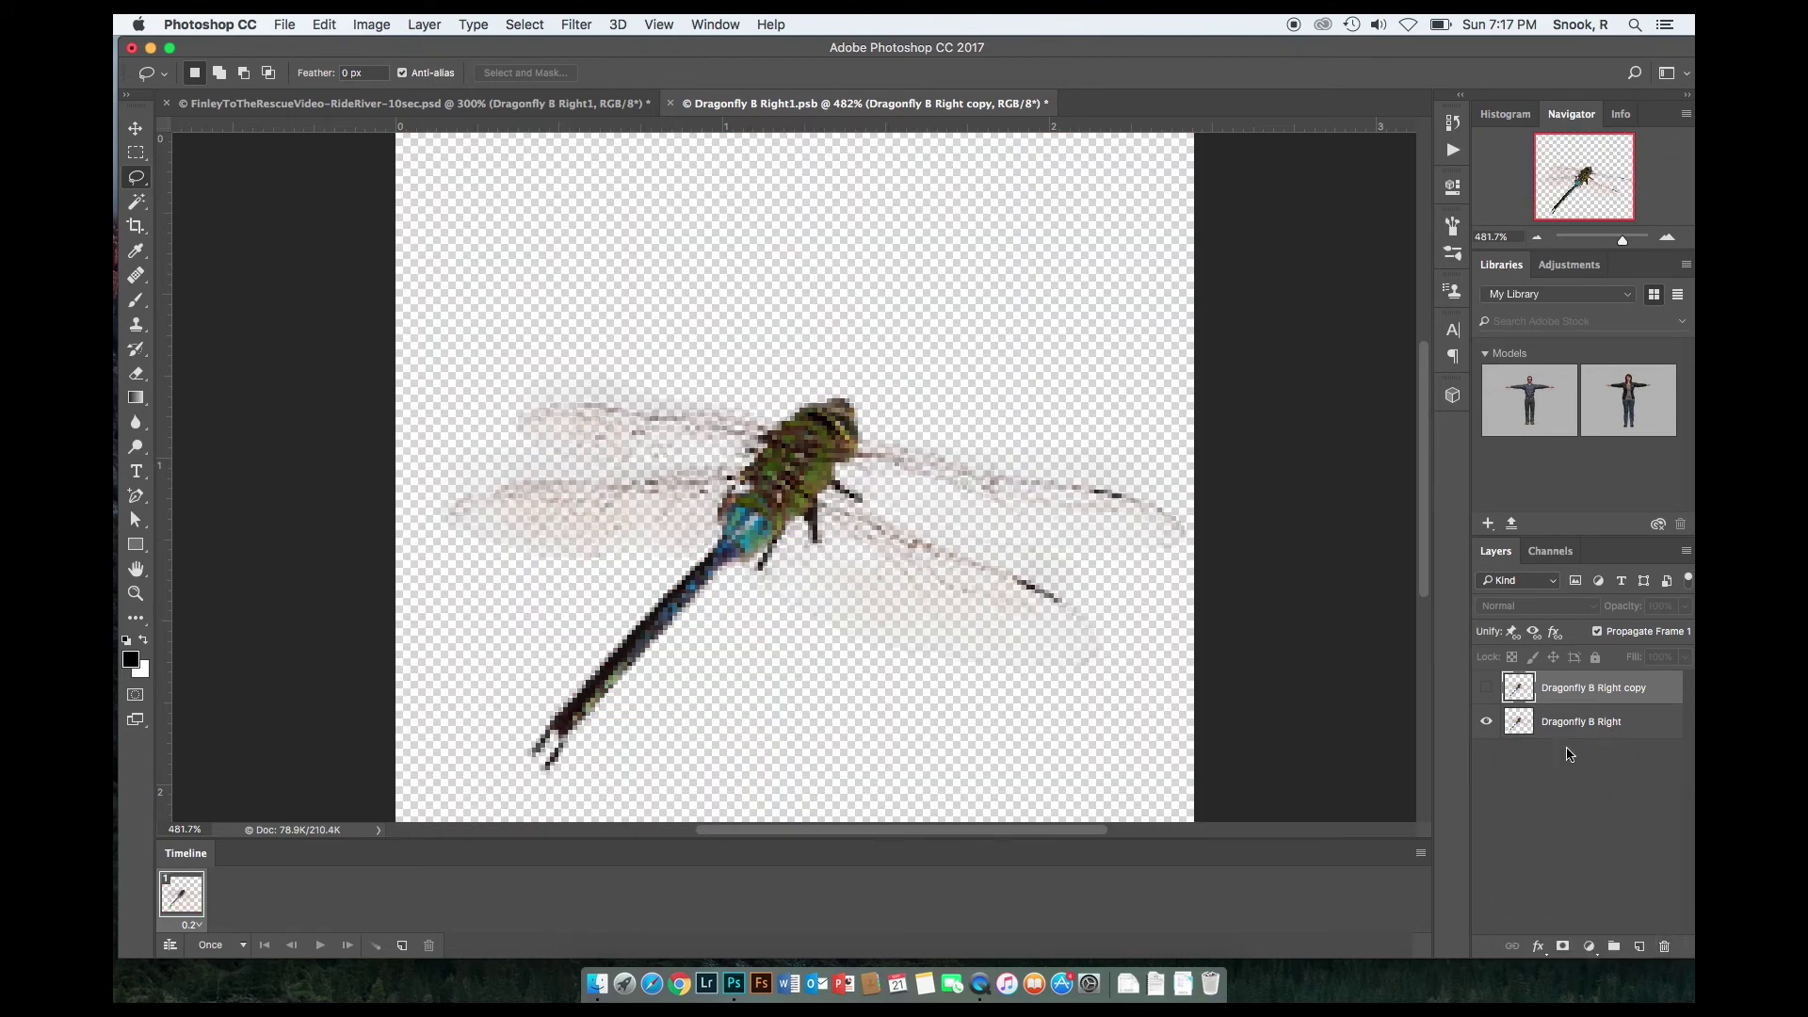
Step: Show the copy layer and make animation frames from the layers
{"action": "left_click", "coordinate": [1485, 689]}
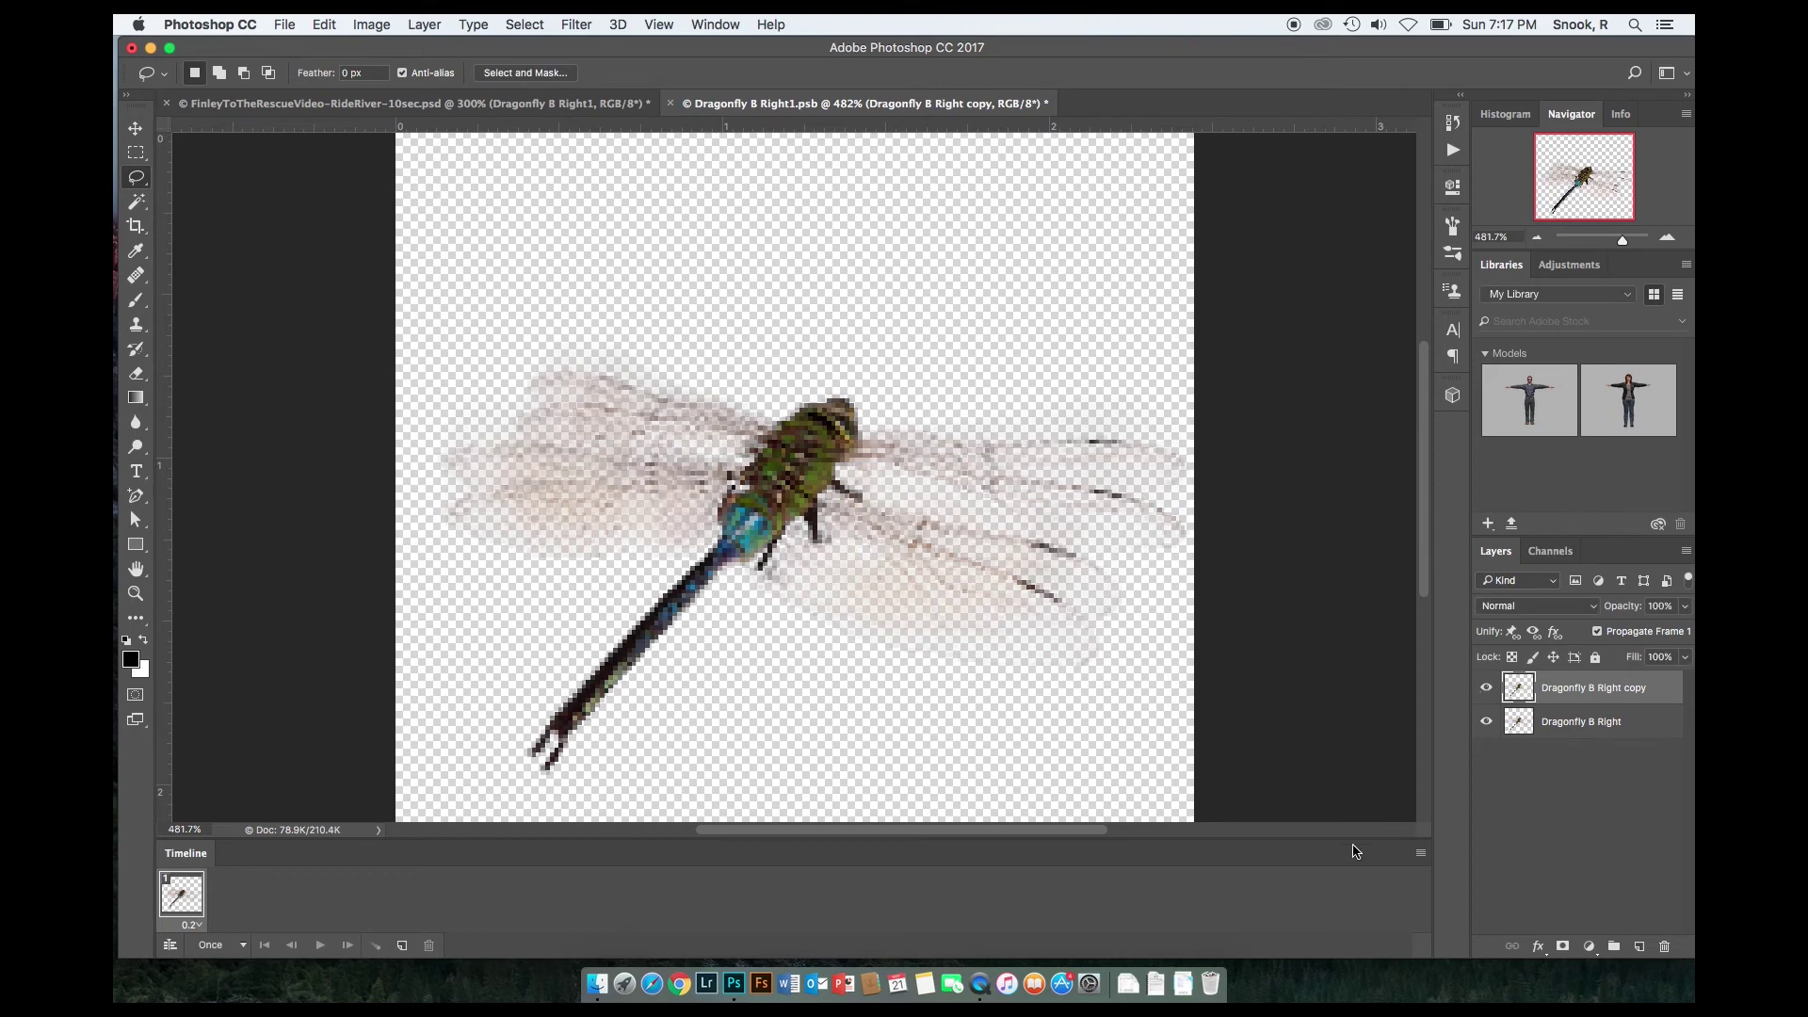
{"action": "left_click", "coordinate": [1421, 854]}
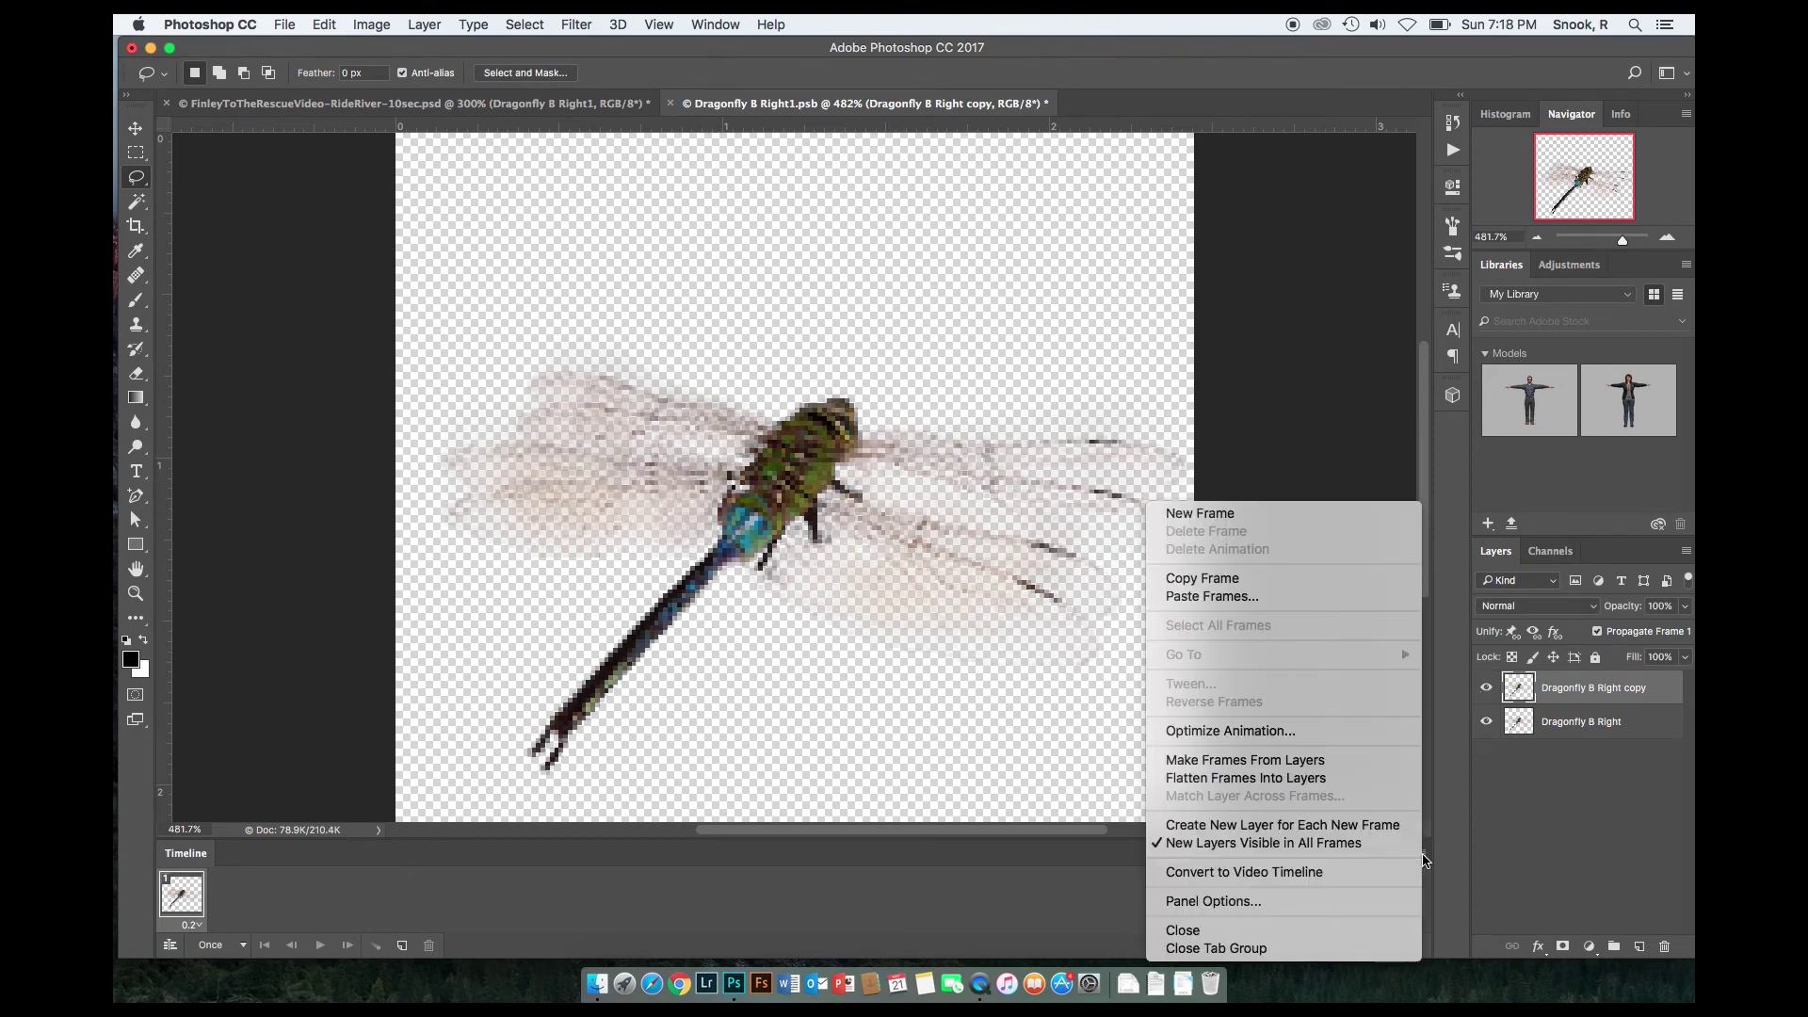
{"action": "left_click", "coordinate": [1375, 760]}
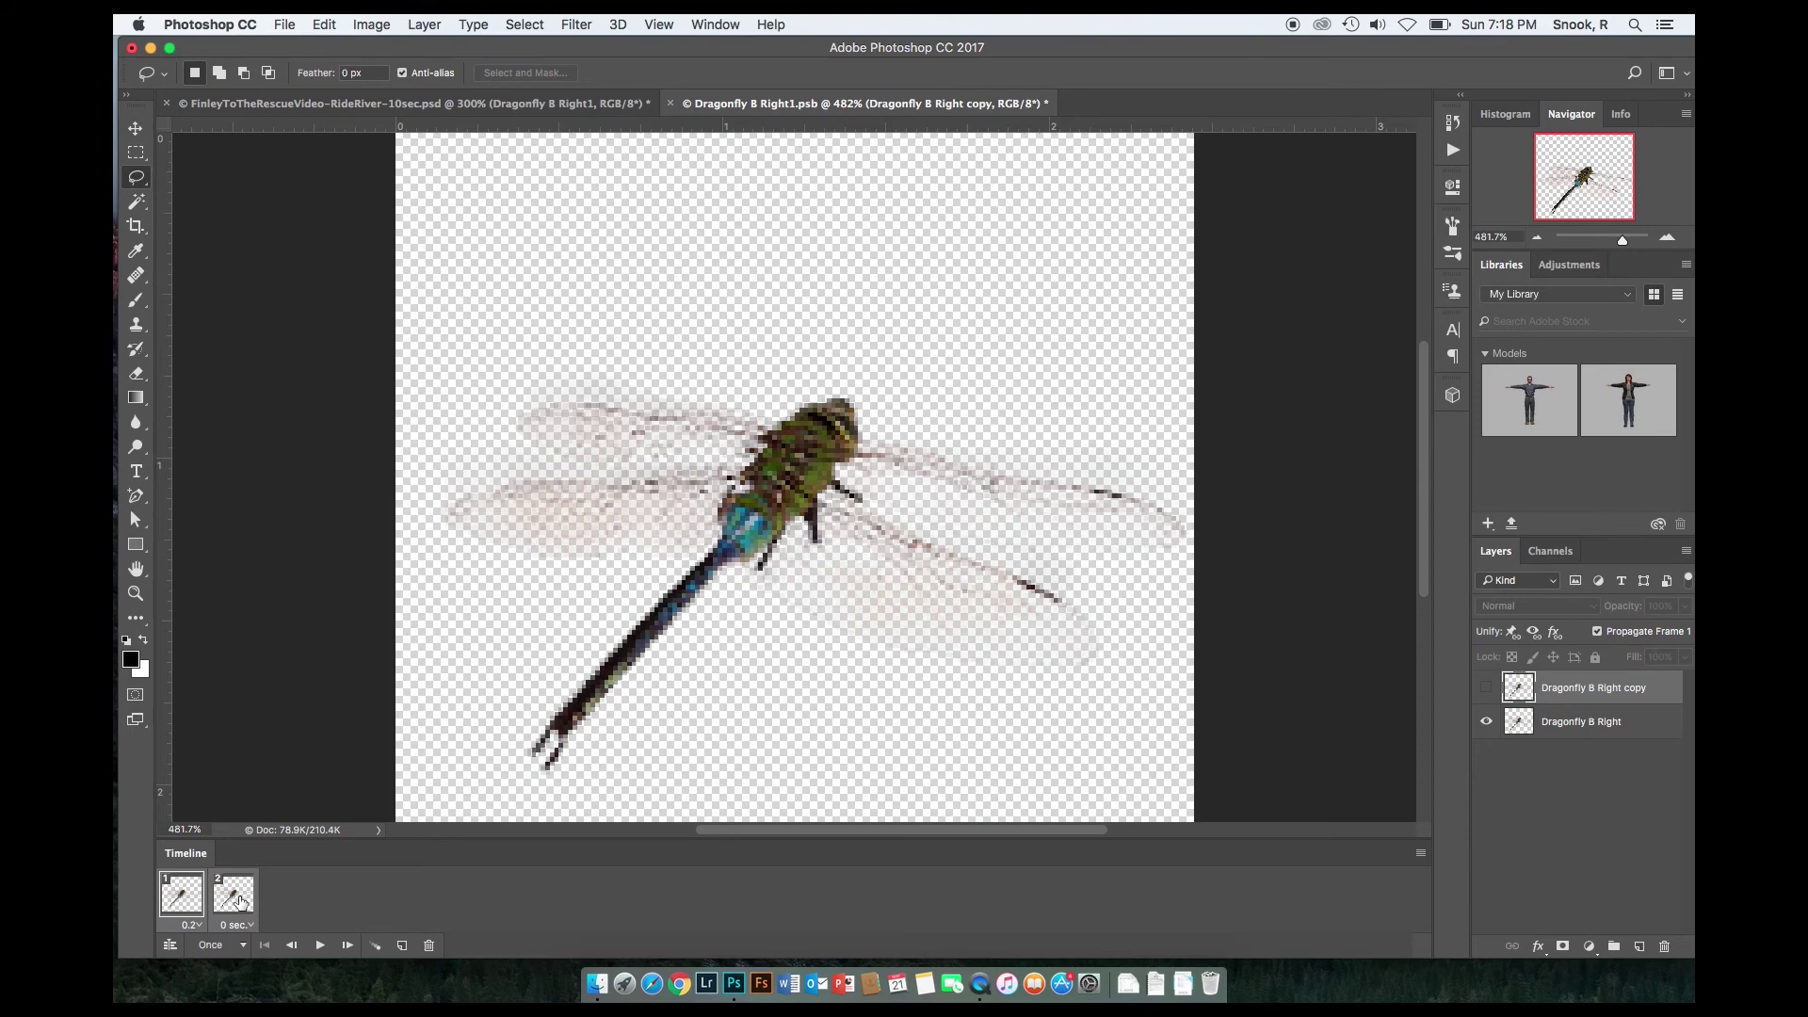
Step: Copy the two frames and paste them after the selection, giving four frames
{"action": "left_click", "coordinate": [1421, 854]}
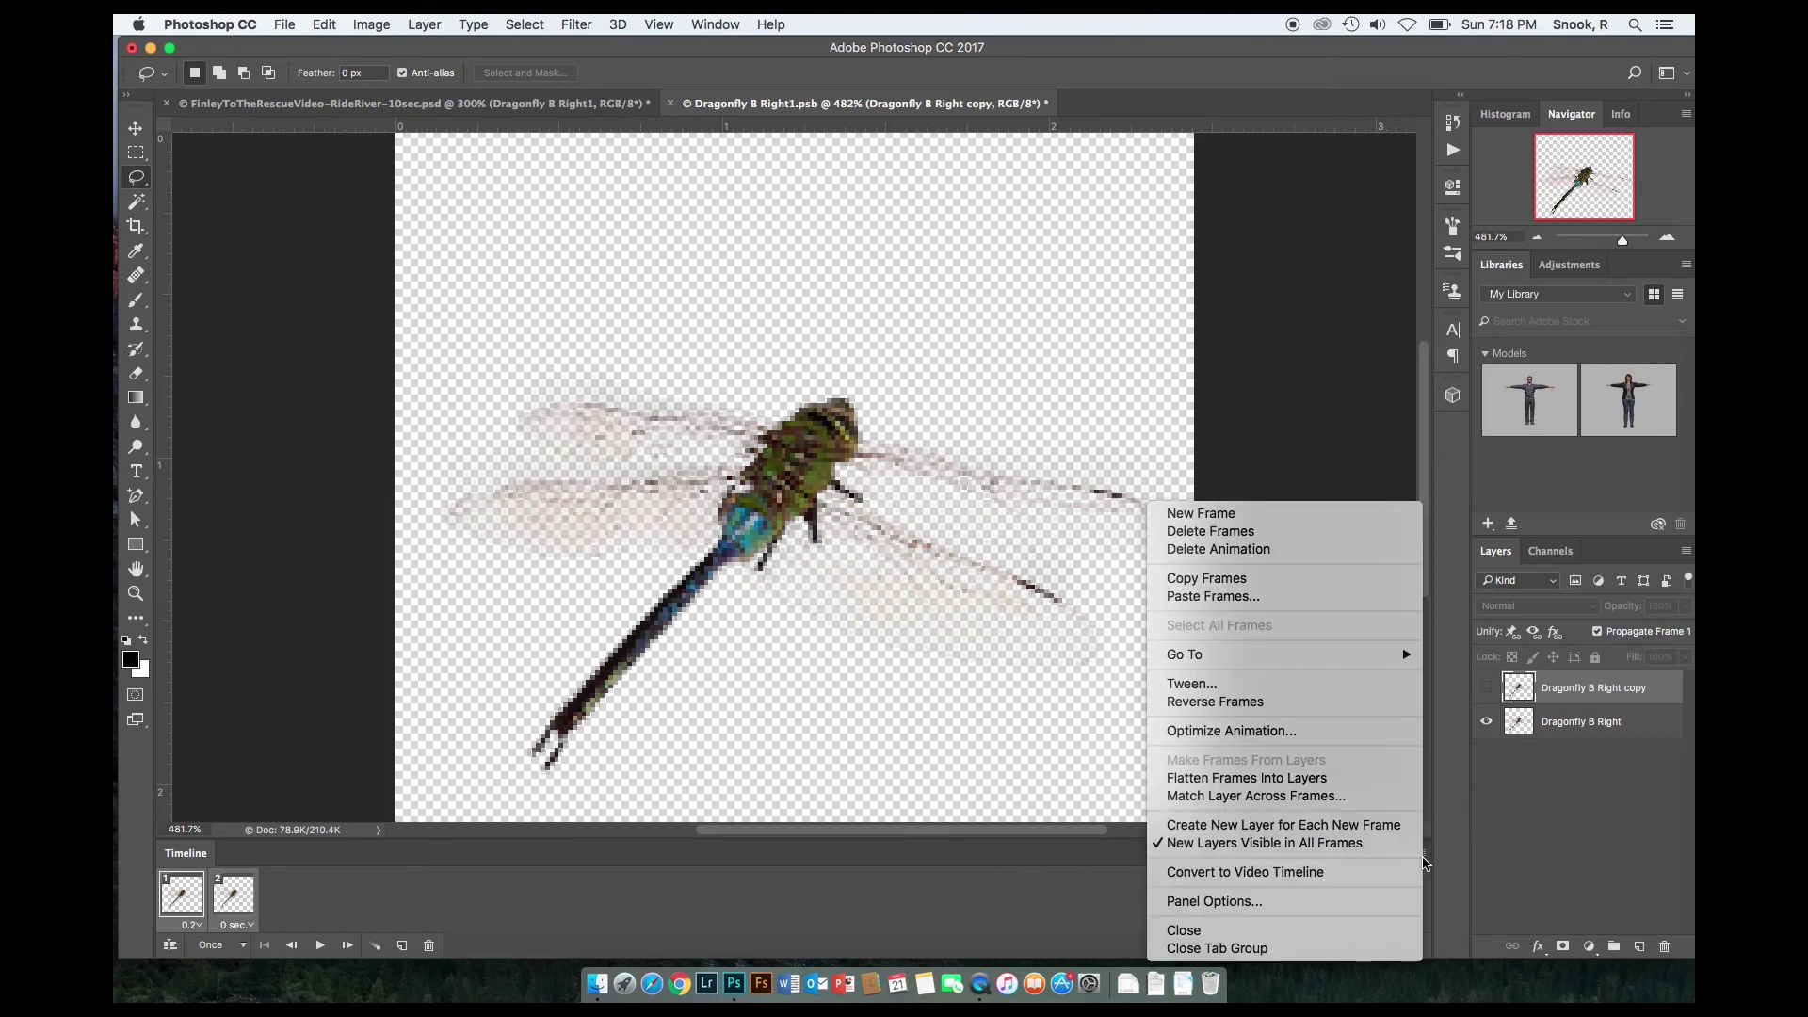
{"action": "left_click", "coordinate": [1301, 579]}
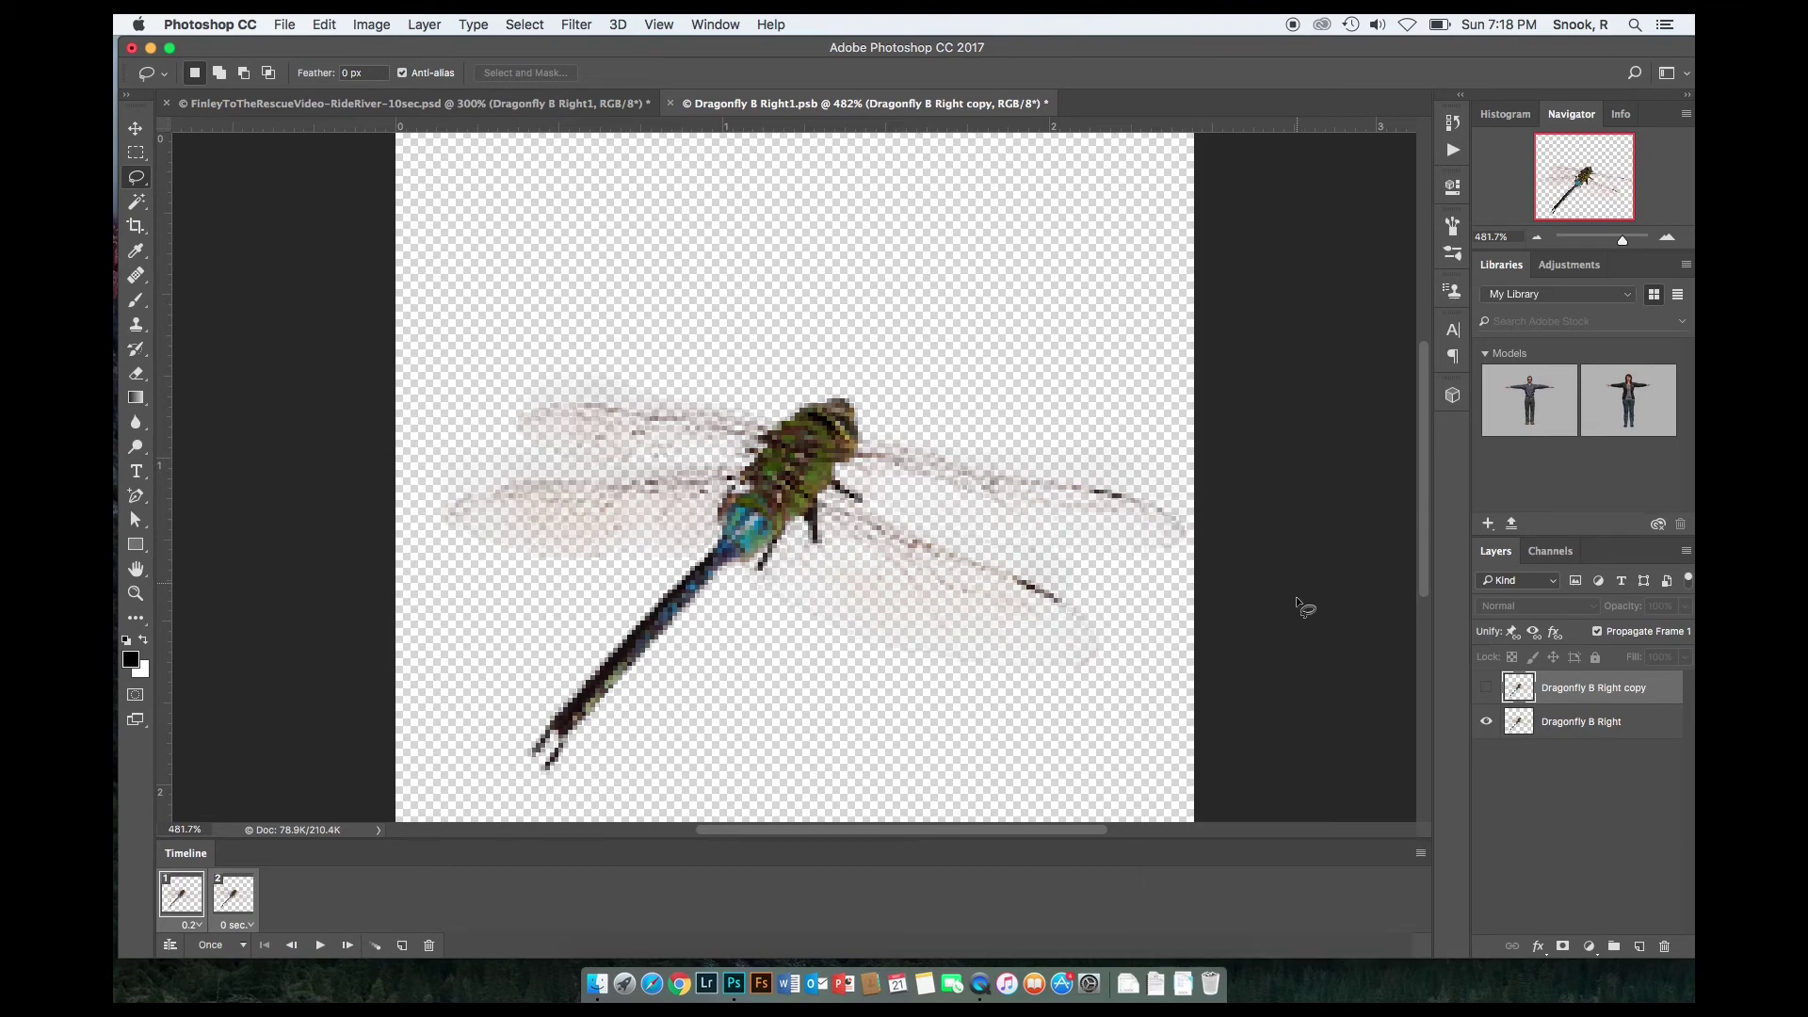
{"action": "left_click", "coordinate": [1421, 853]}
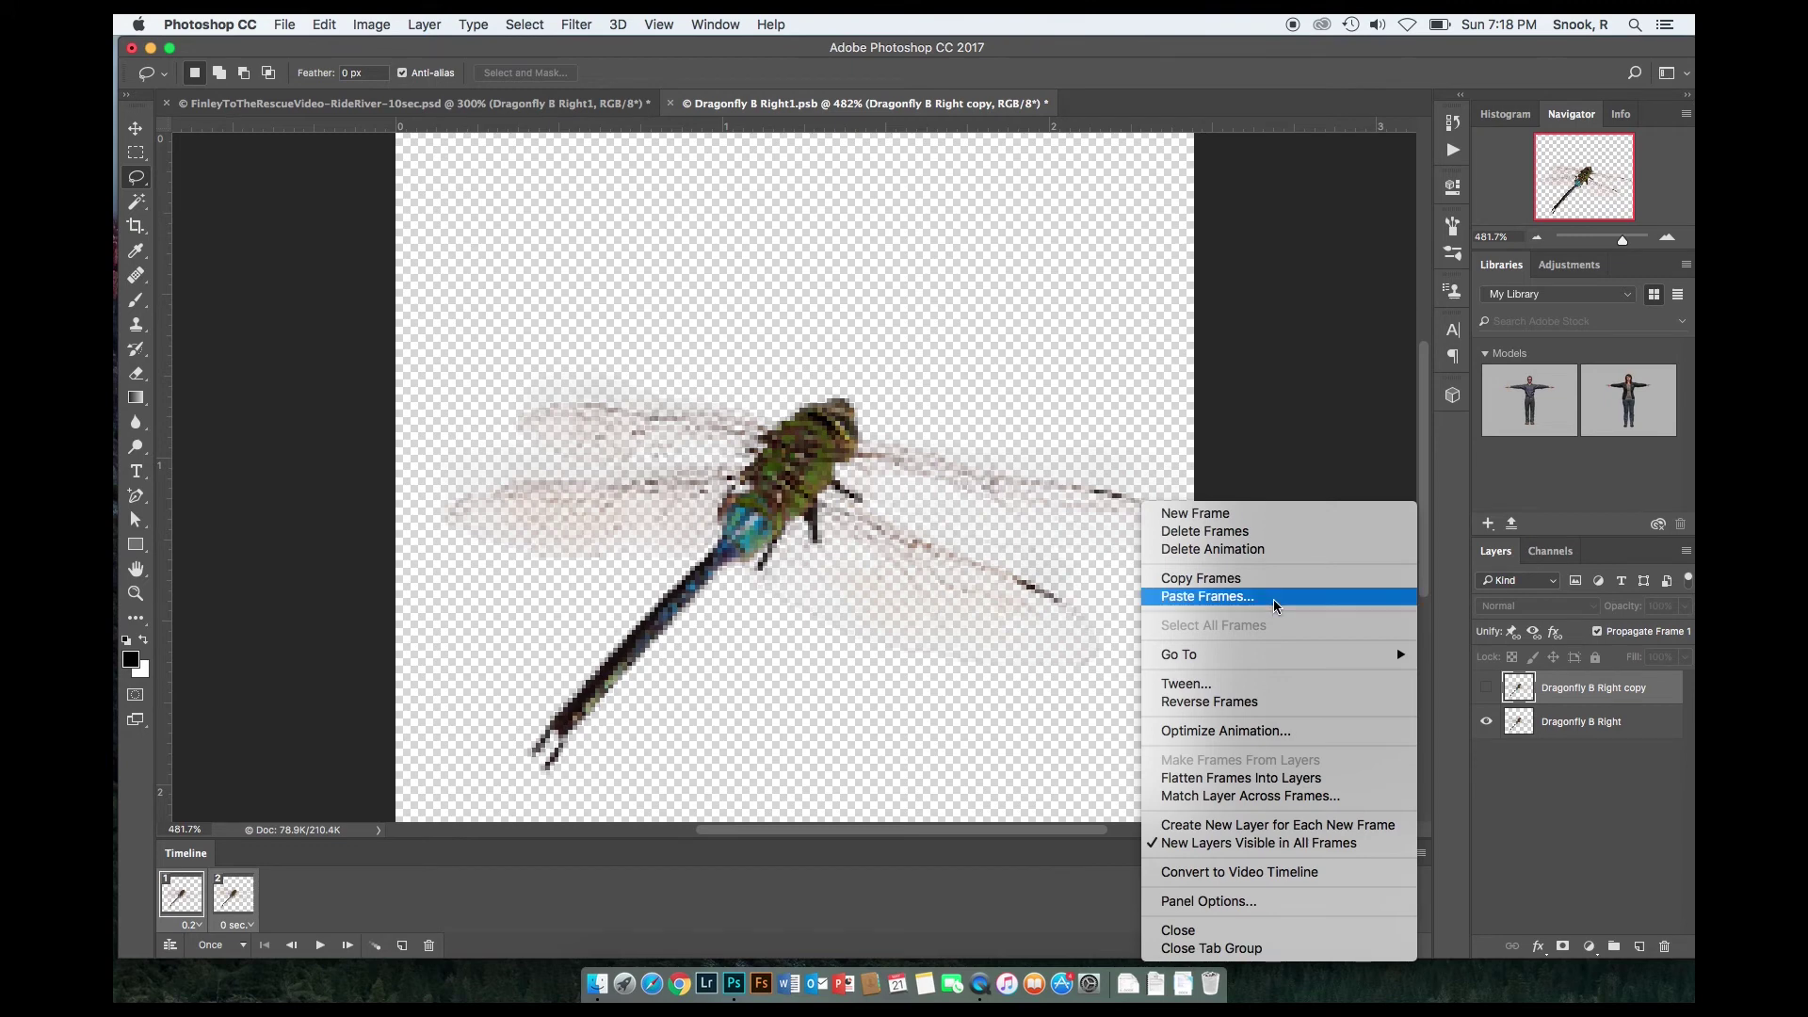
{"action": "left_click", "coordinate": [1276, 597]}
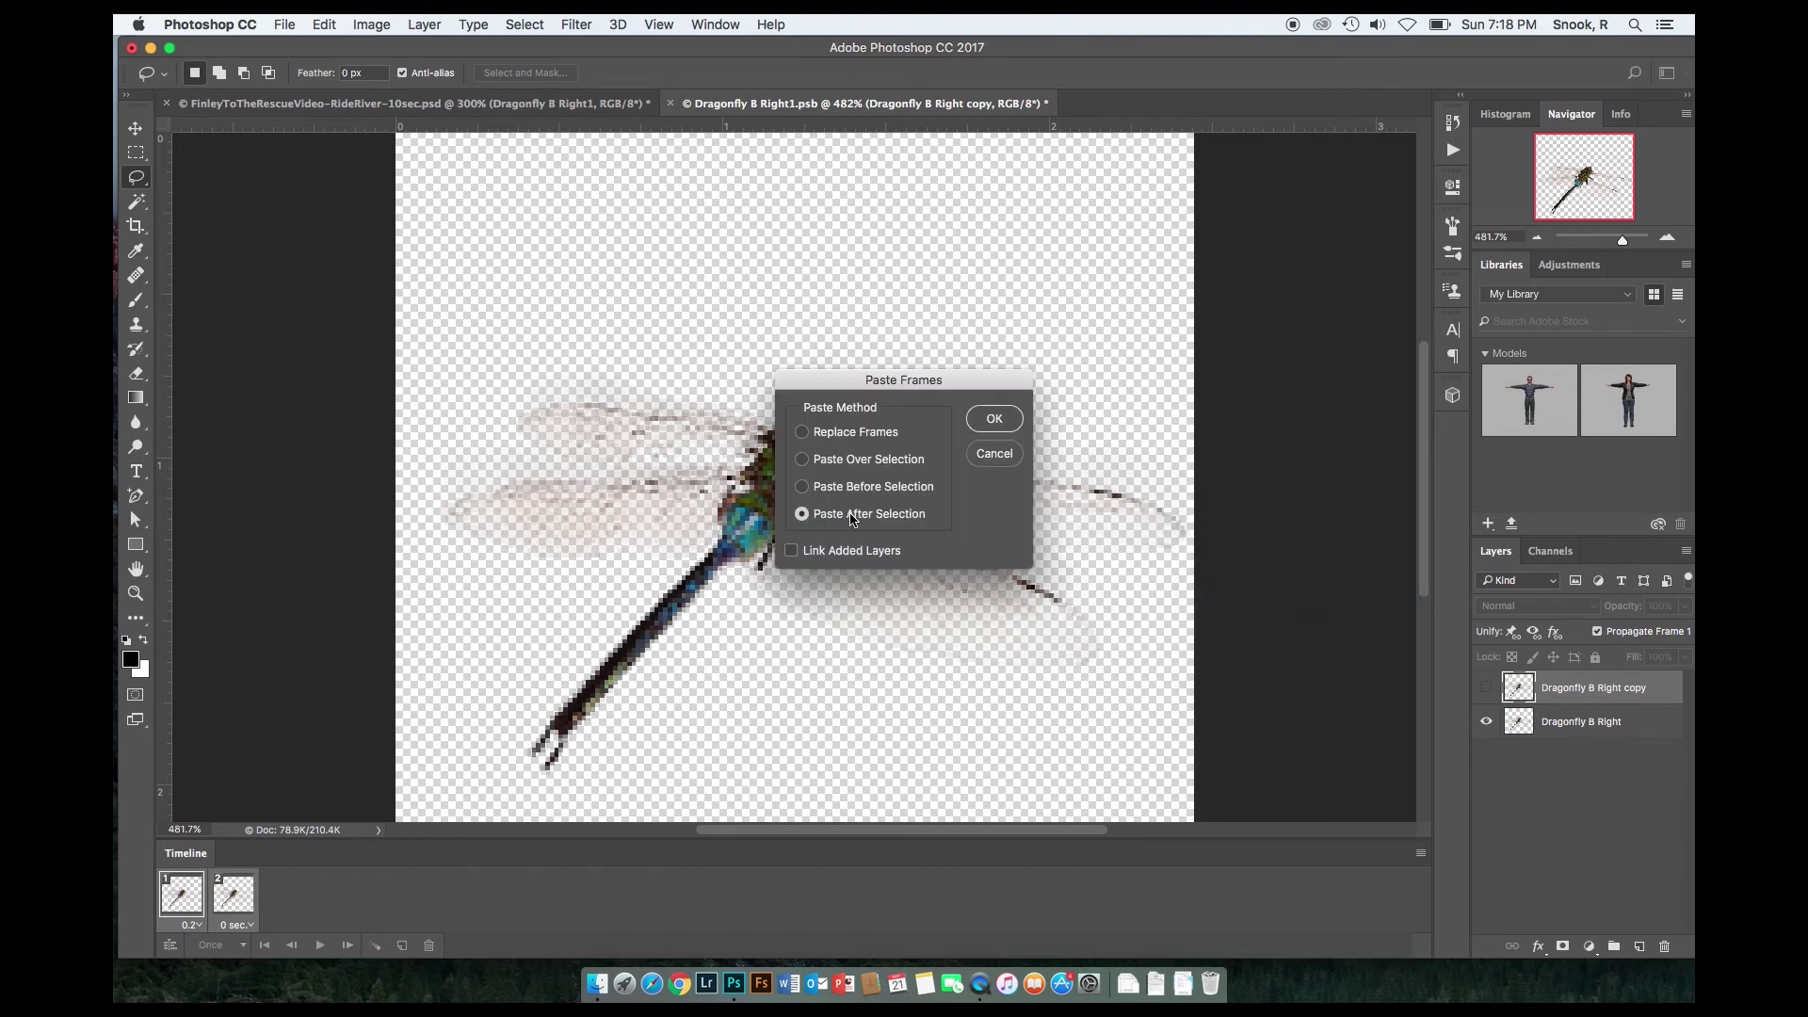
{"action": "left_click", "coordinate": [994, 420]}
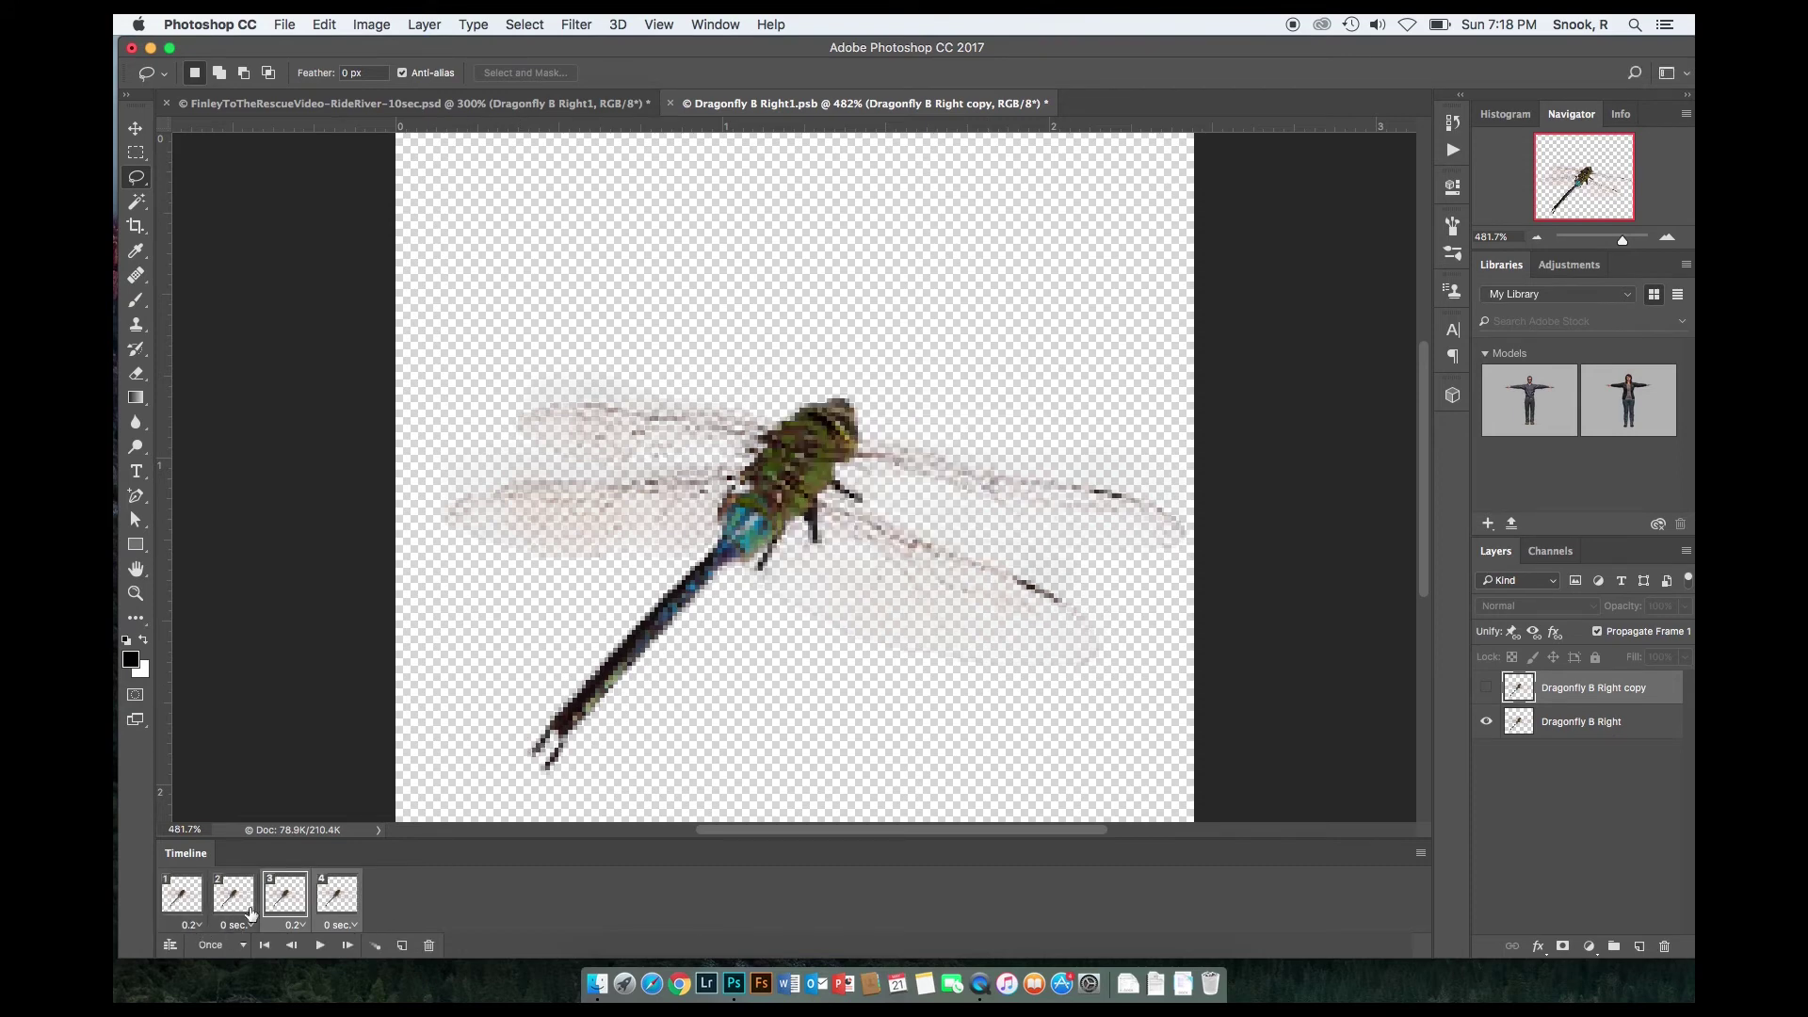
Step: Set frames 1–4 to a 0.2-second delay
{"action": "left_click", "coordinate": [185, 897]}
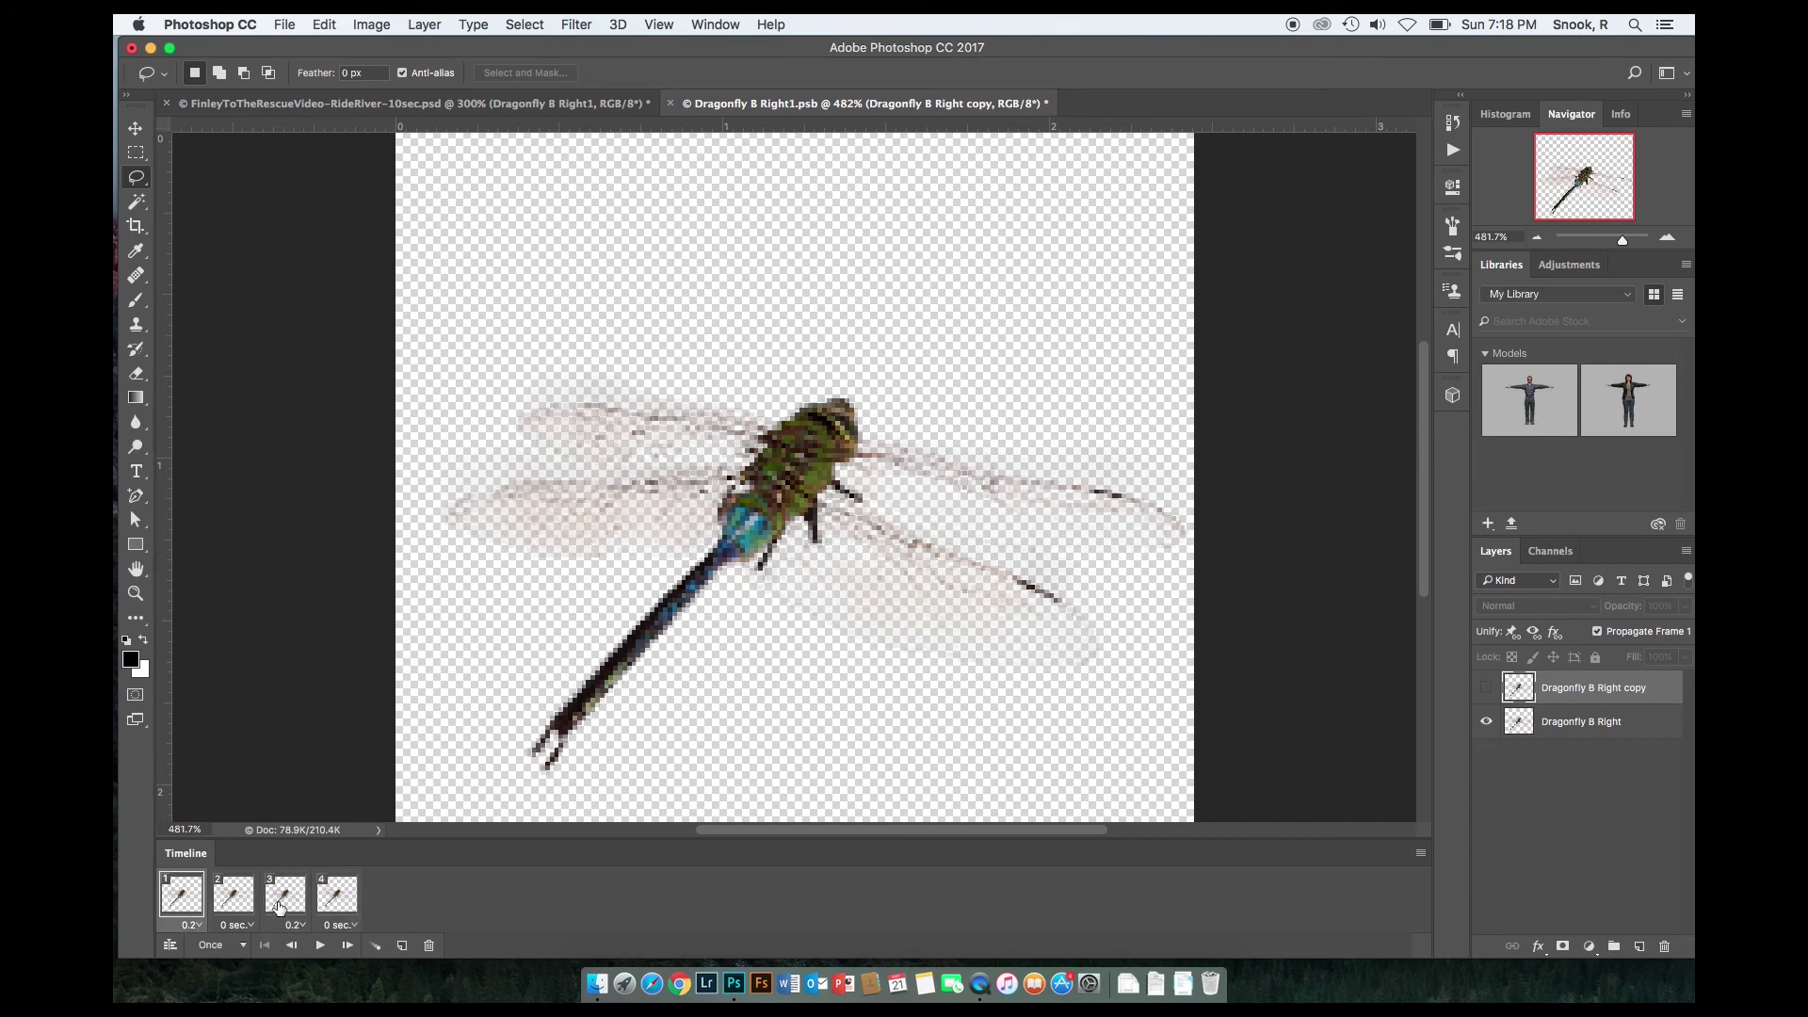
{"action": "left_click", "coordinate": [337, 897], "text": "shift"}
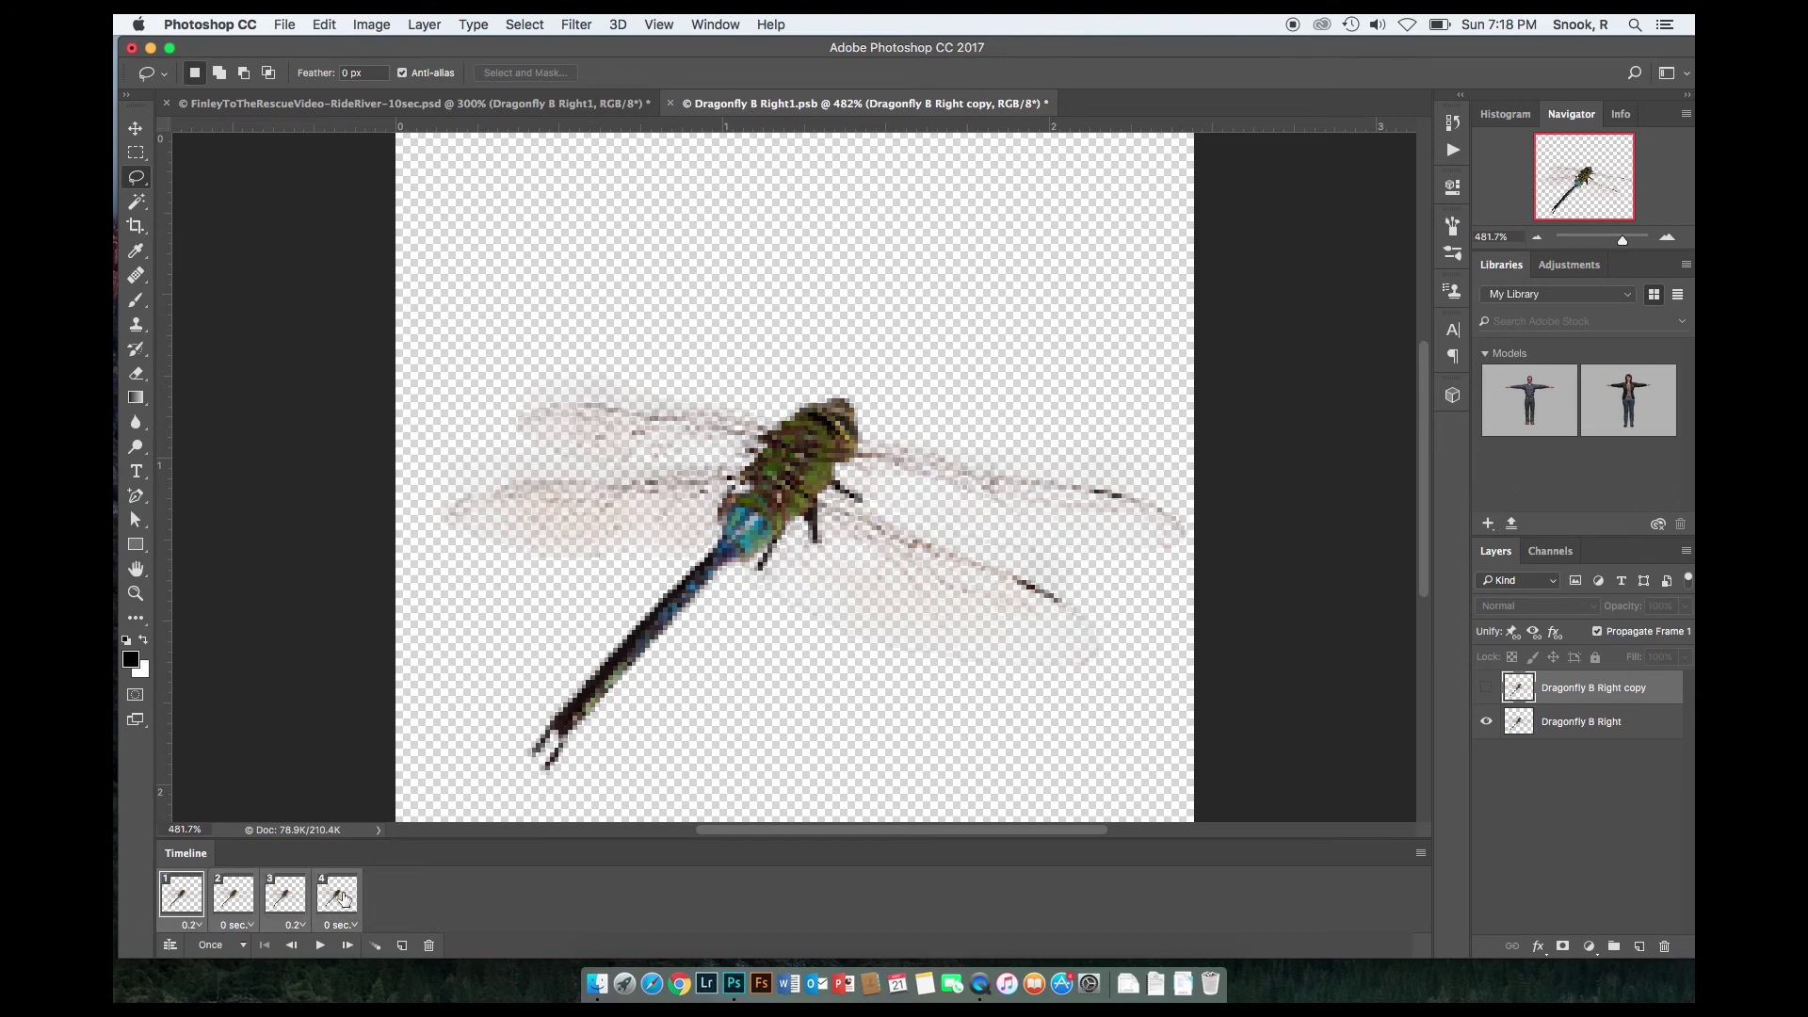
{"action": "left_click", "coordinate": [356, 925]}
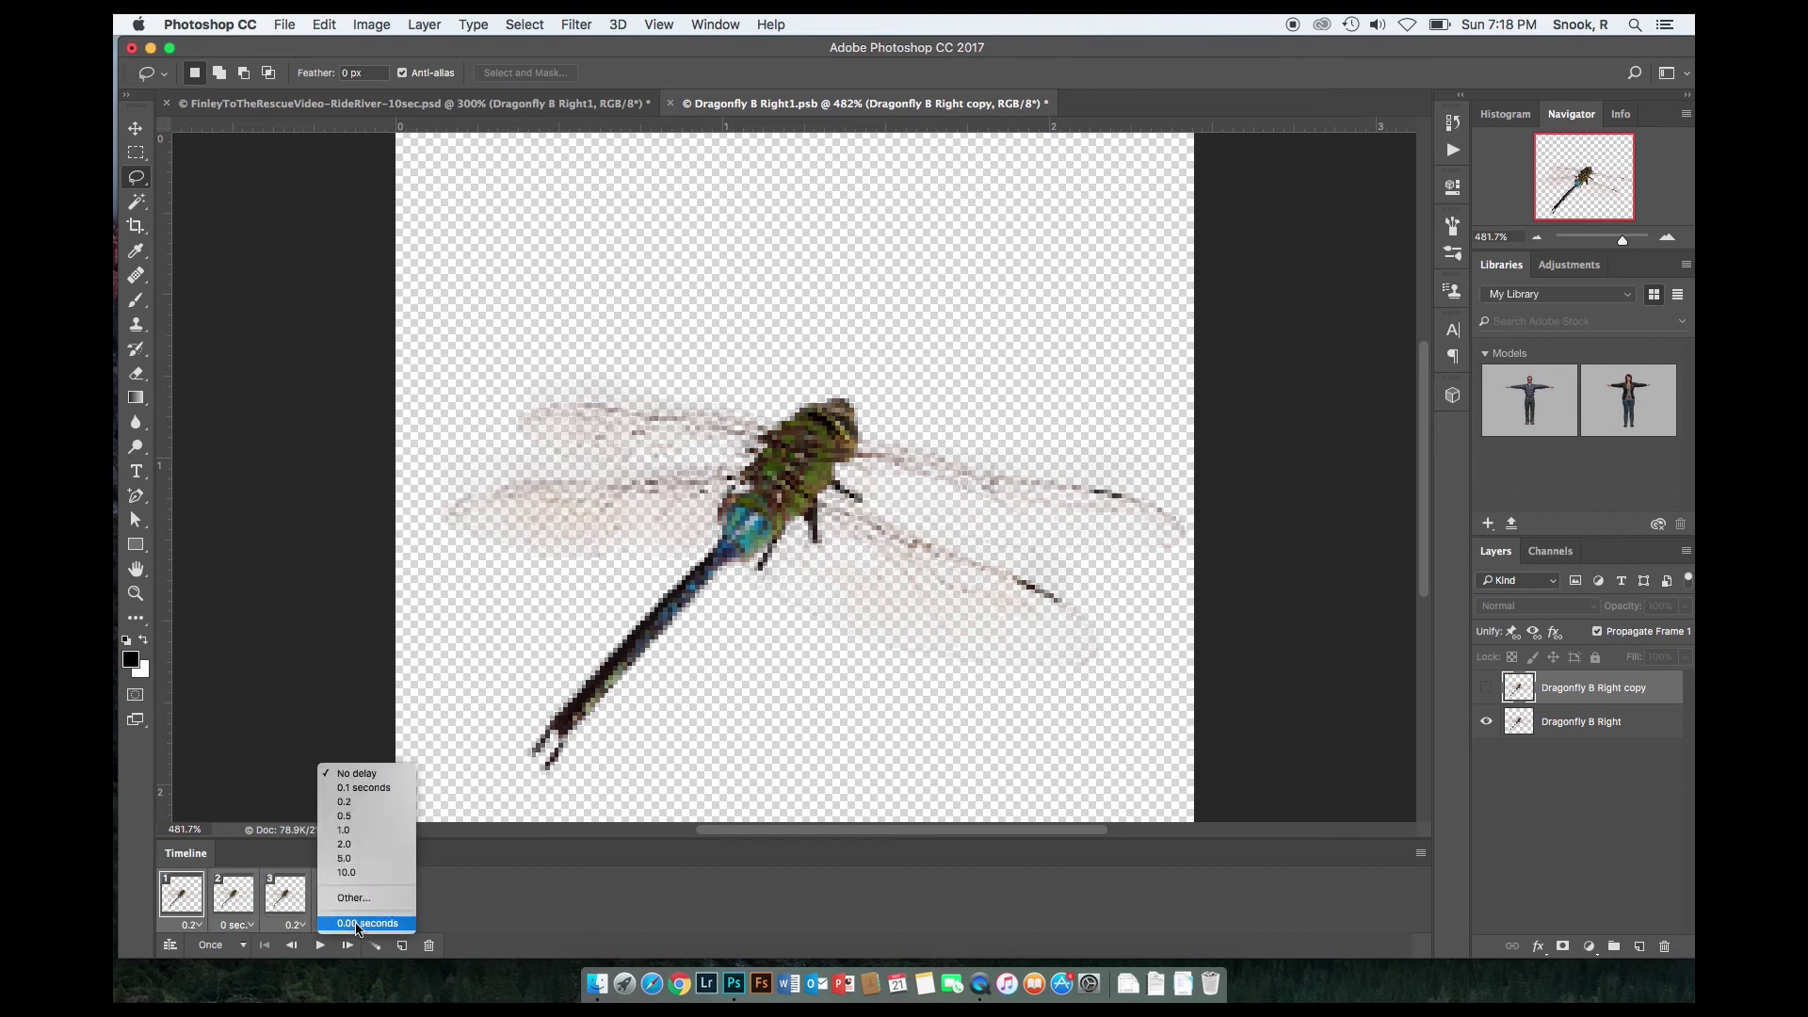
{"action": "left_click", "coordinate": [357, 803]}
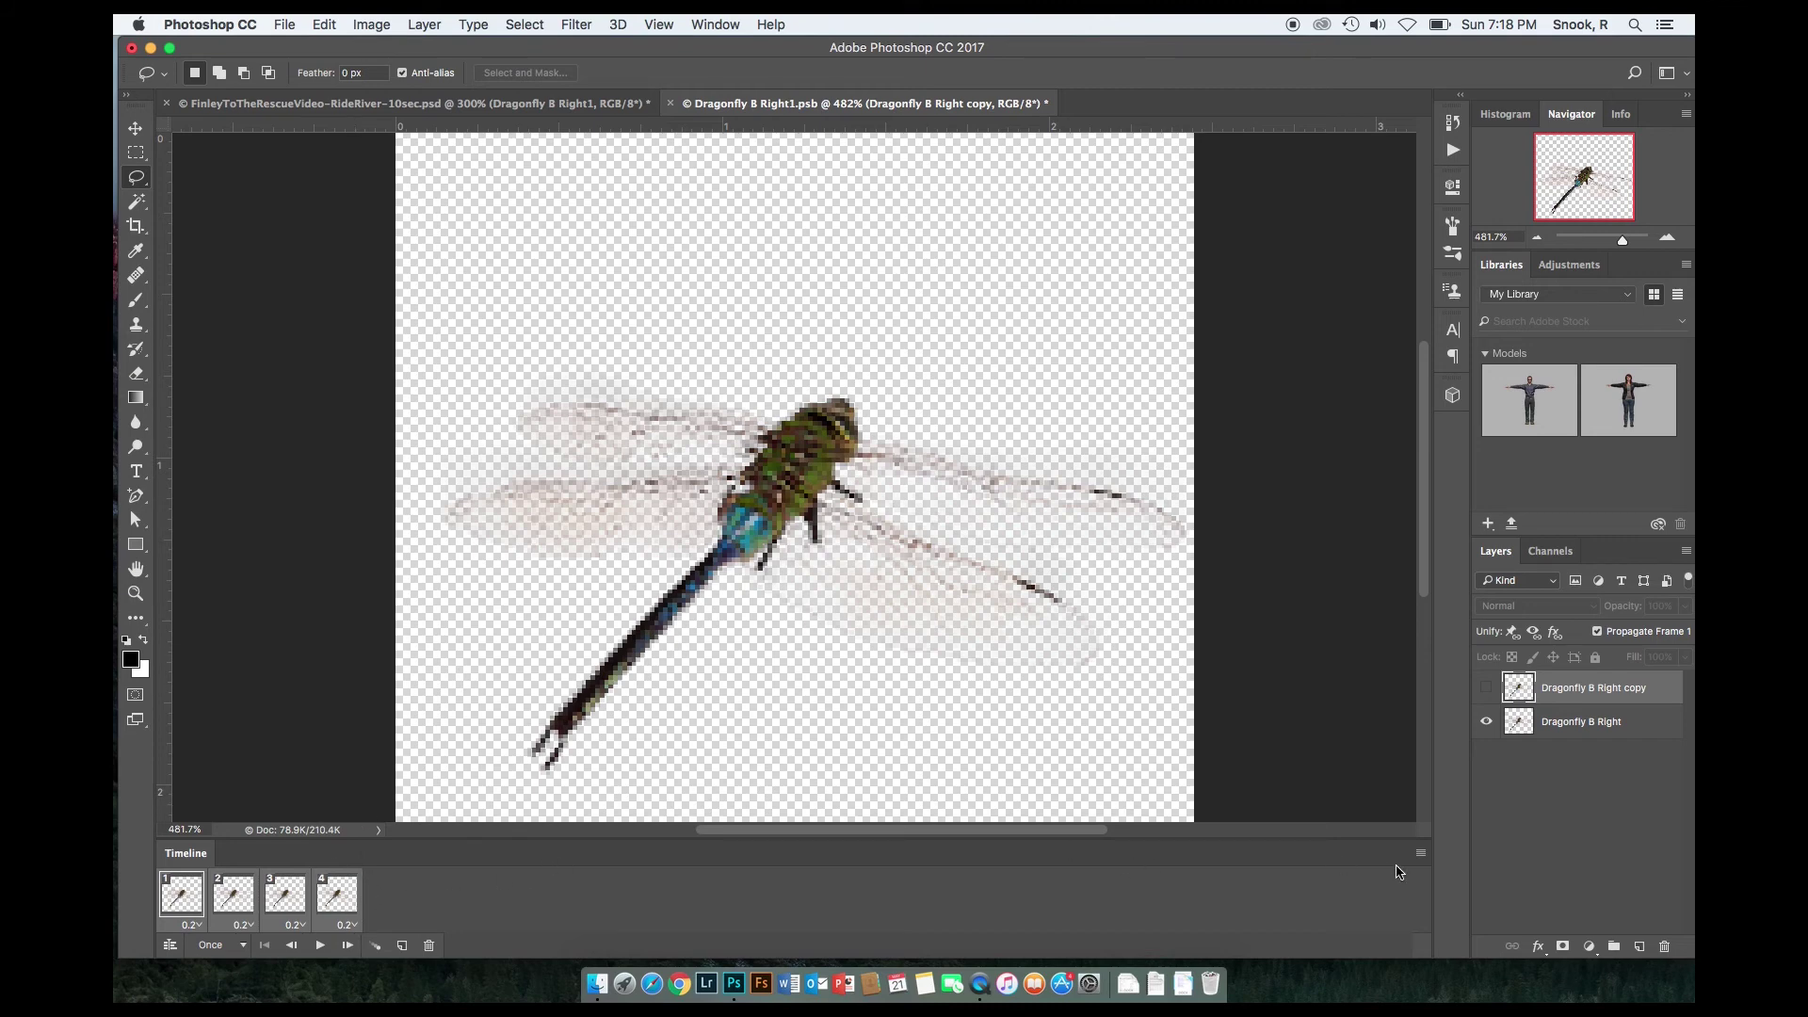
Step: Copy and paste frames after the selection twice, growing the animation to 8 then 16 frames
{"action": "left_click", "coordinate": [1421, 855]}
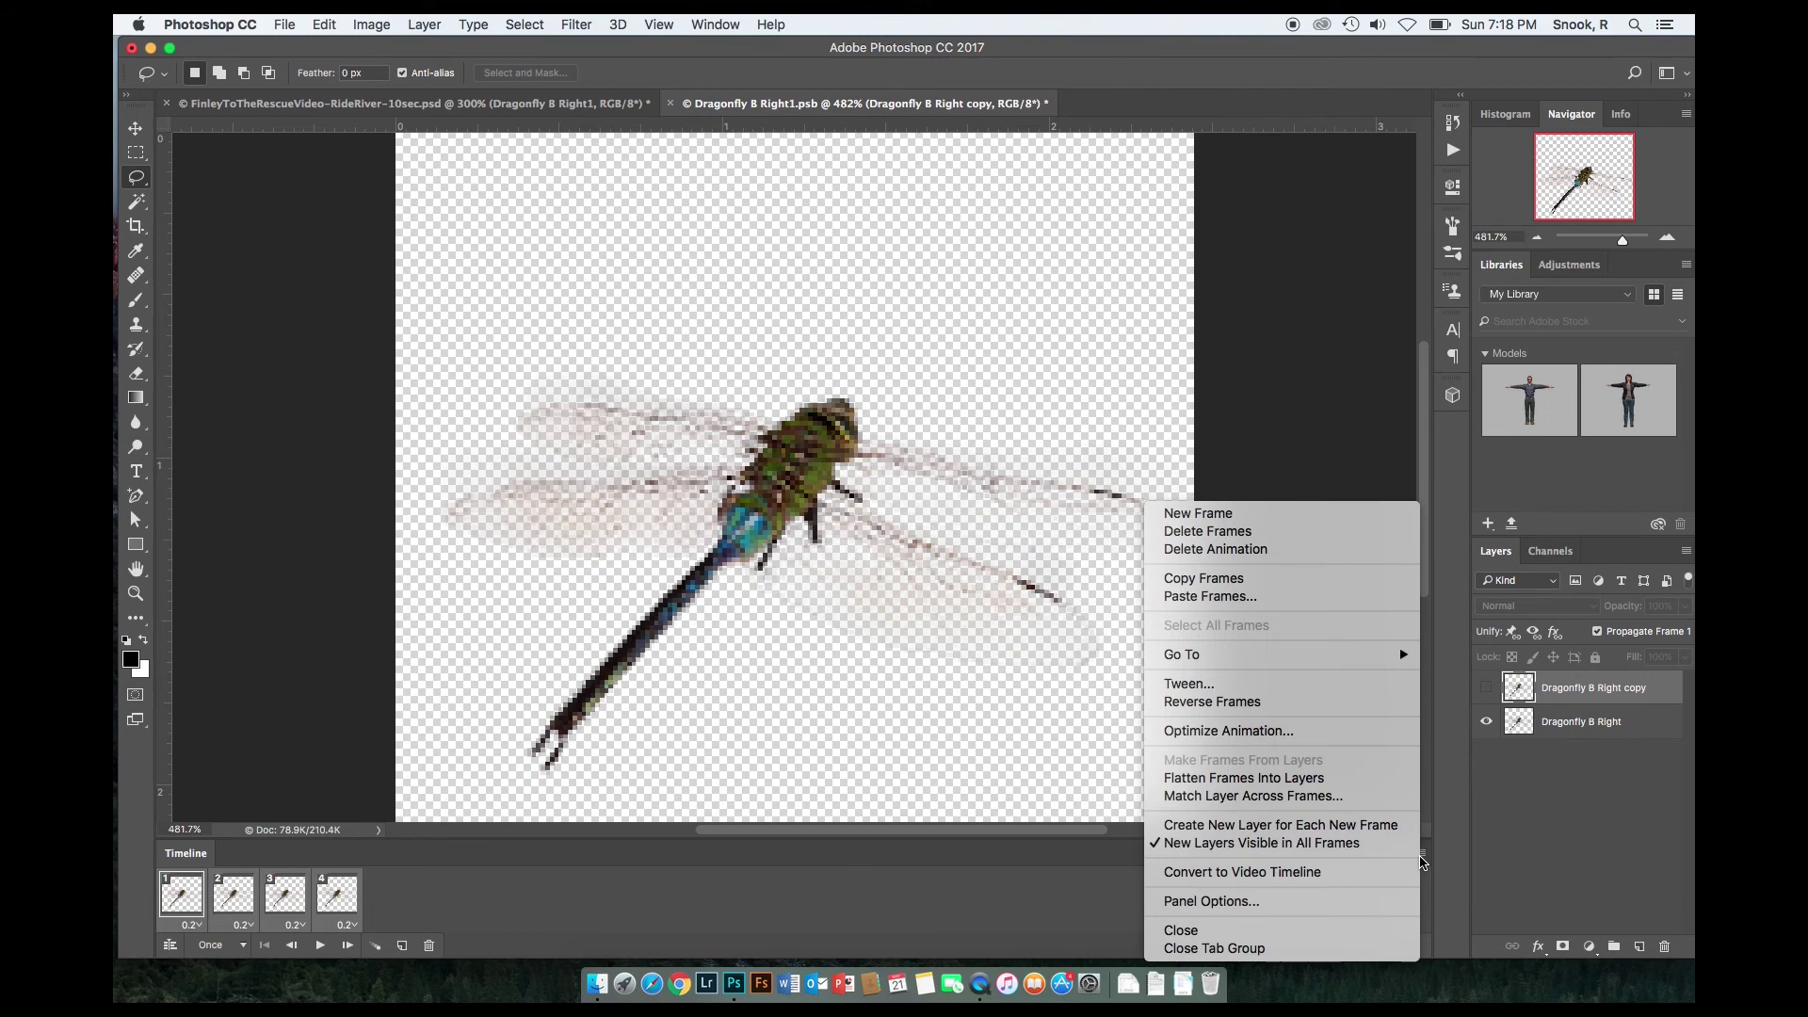
{"action": "left_click", "coordinate": [1304, 577]}
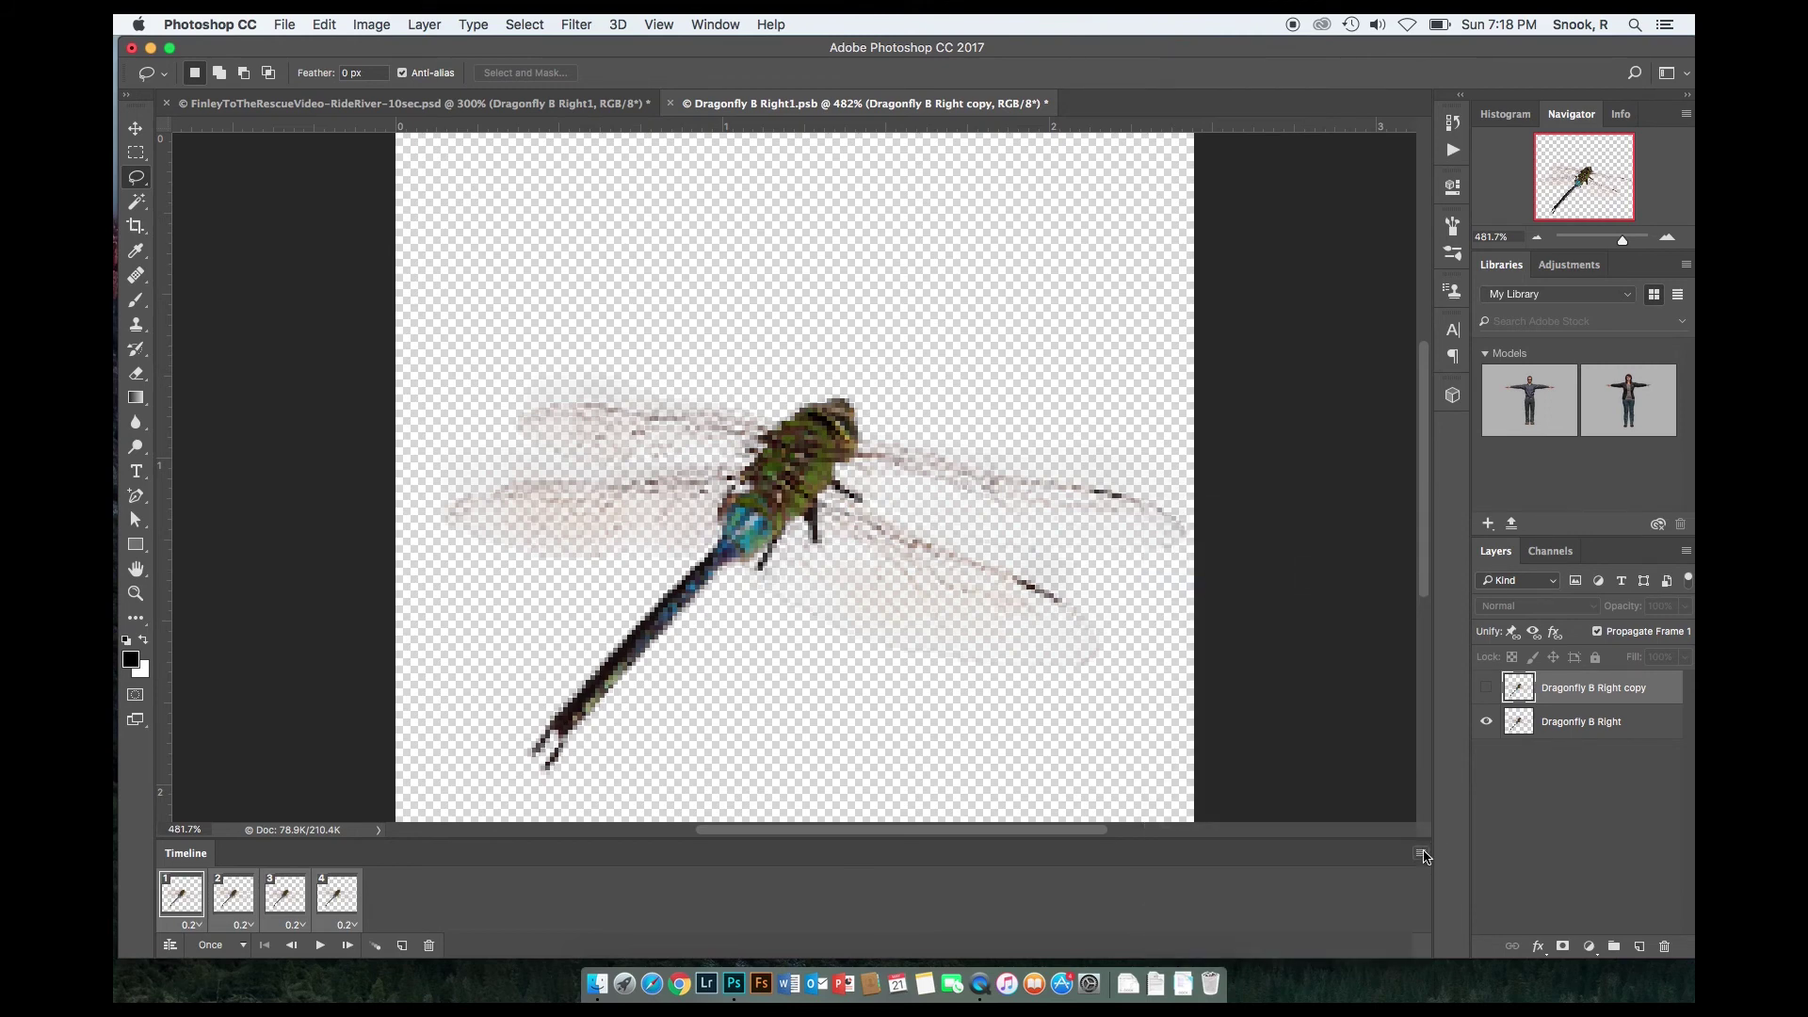
{"action": "left_click", "coordinate": [1420, 853]}
{"action": "left_click", "coordinate": [1314, 596]}
{"action": "left_click", "coordinate": [994, 420]}
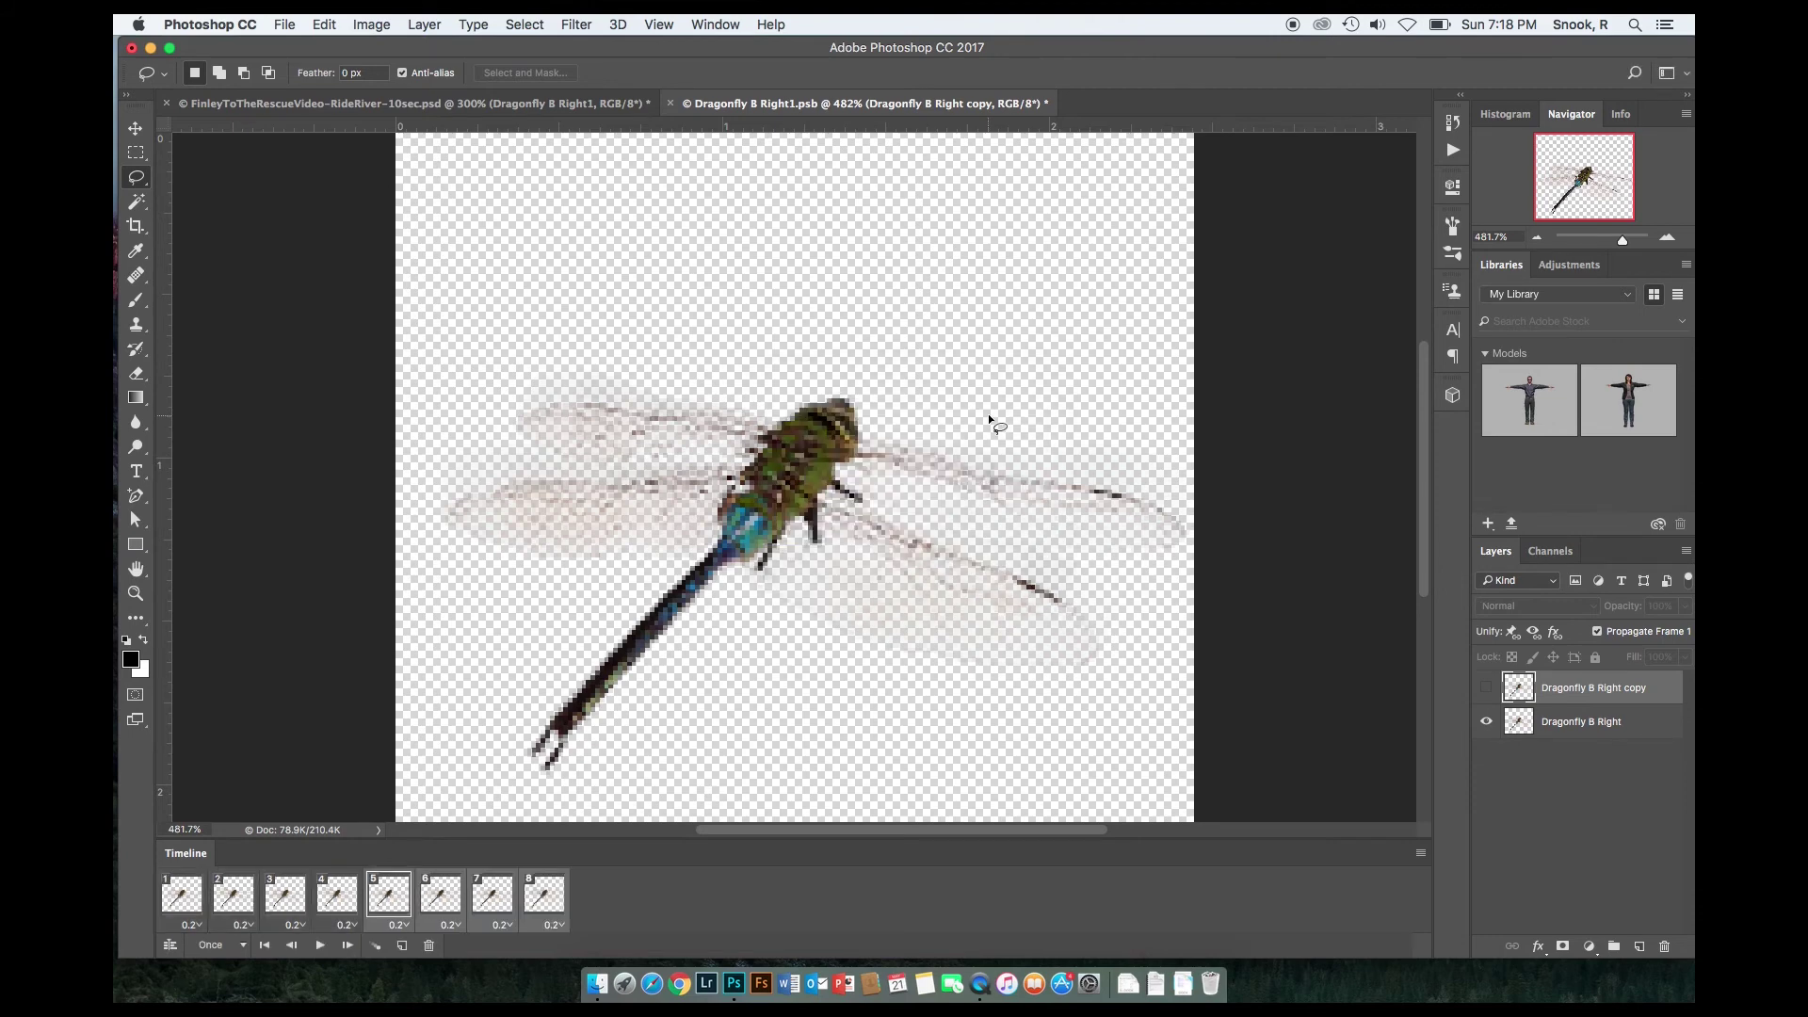
{"action": "left_click", "coordinate": [174, 904]}
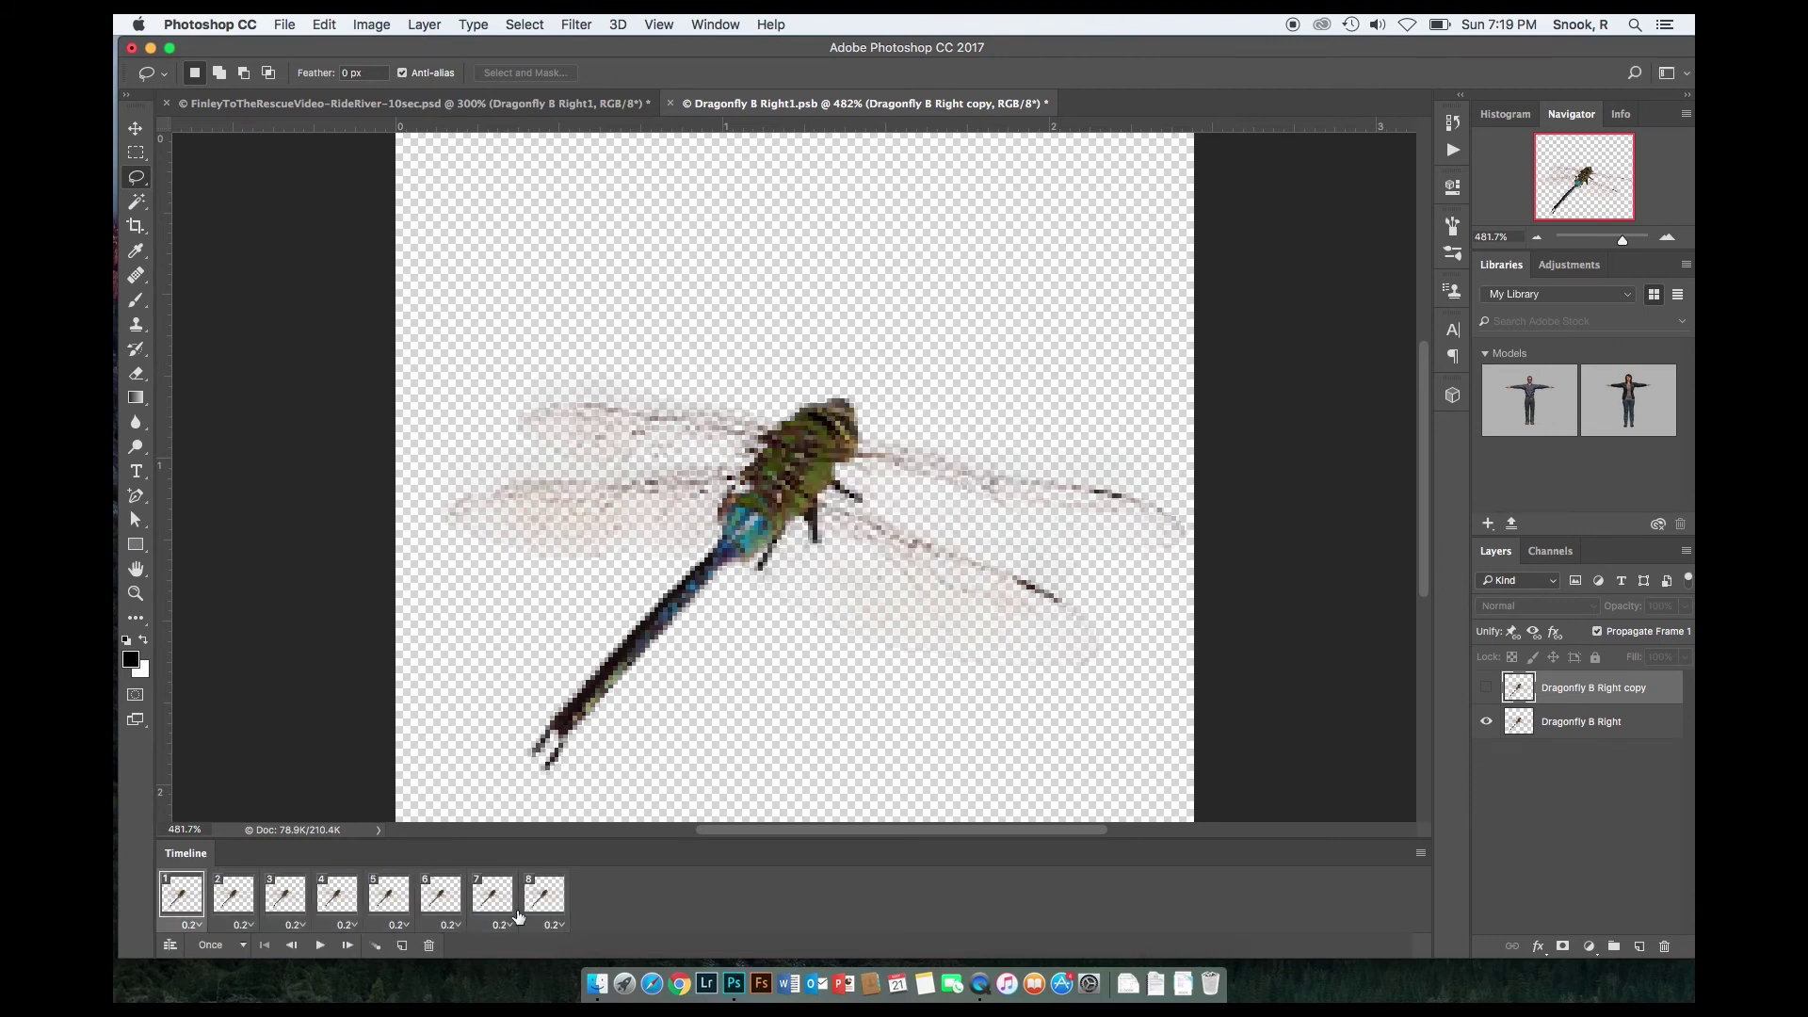
{"action": "left_click", "coordinate": [551, 899], "text": "shift"}
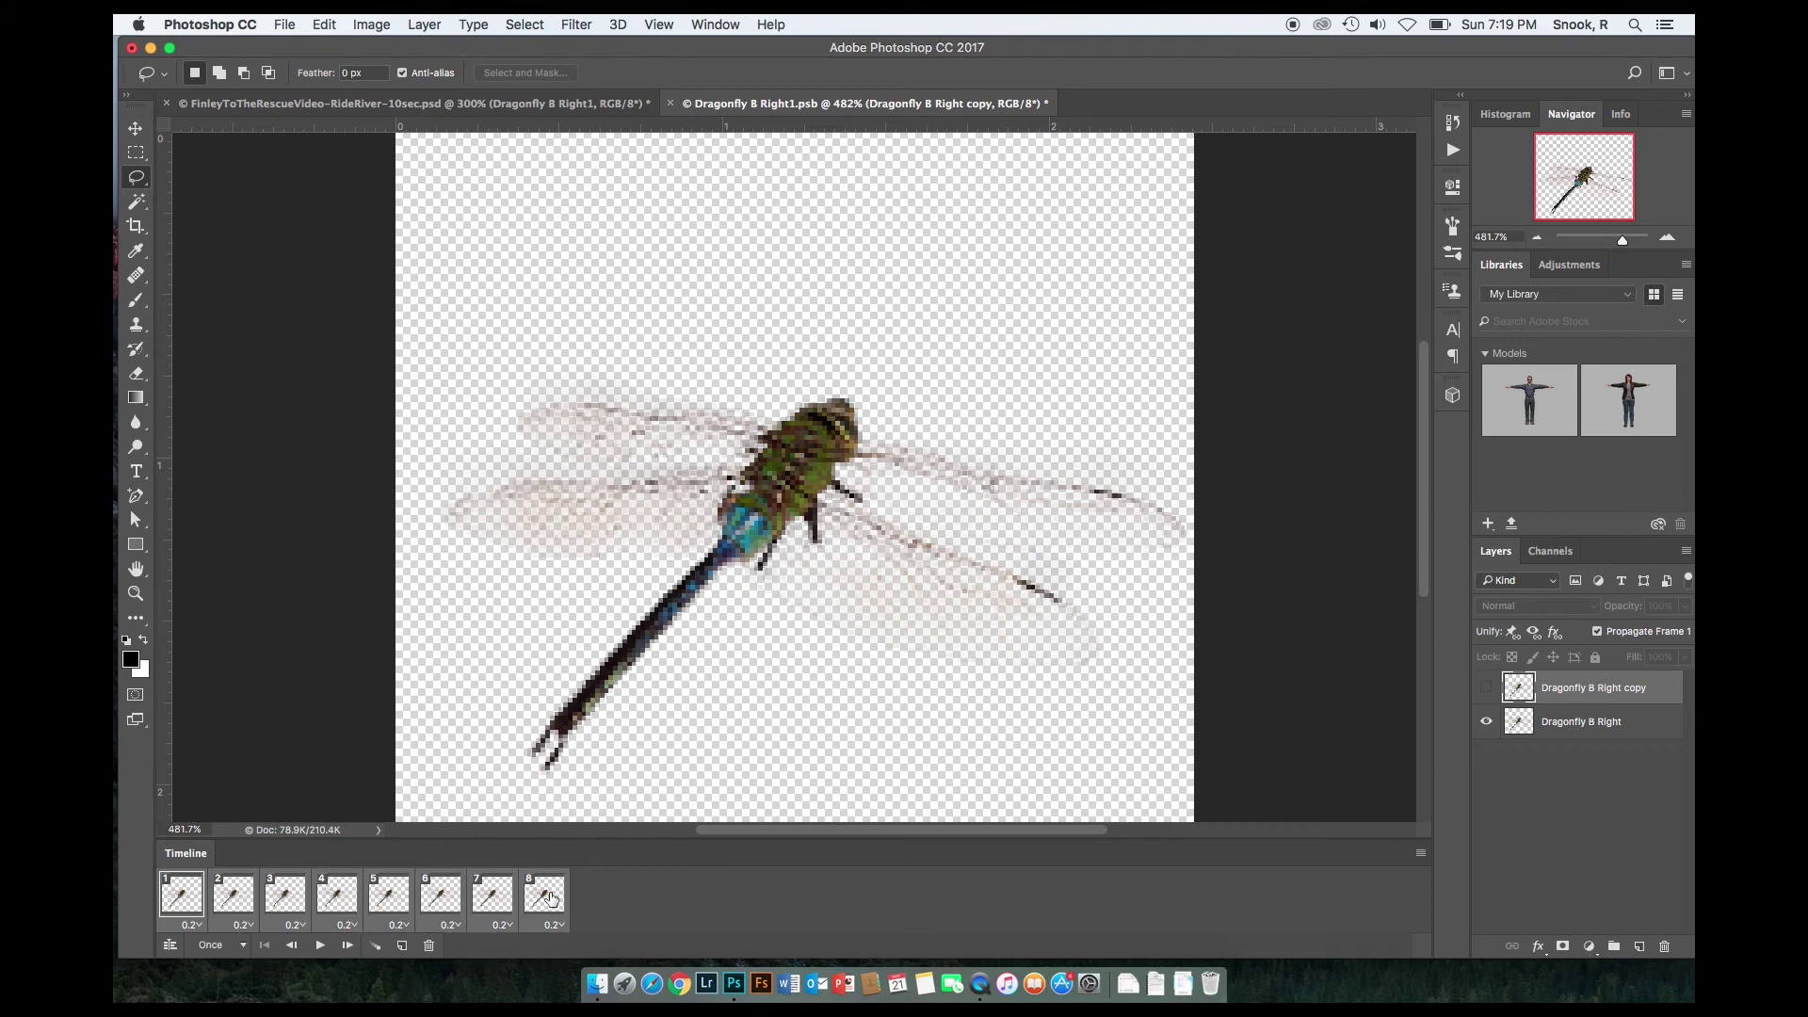
{"action": "left_click", "coordinate": [1416, 852]}
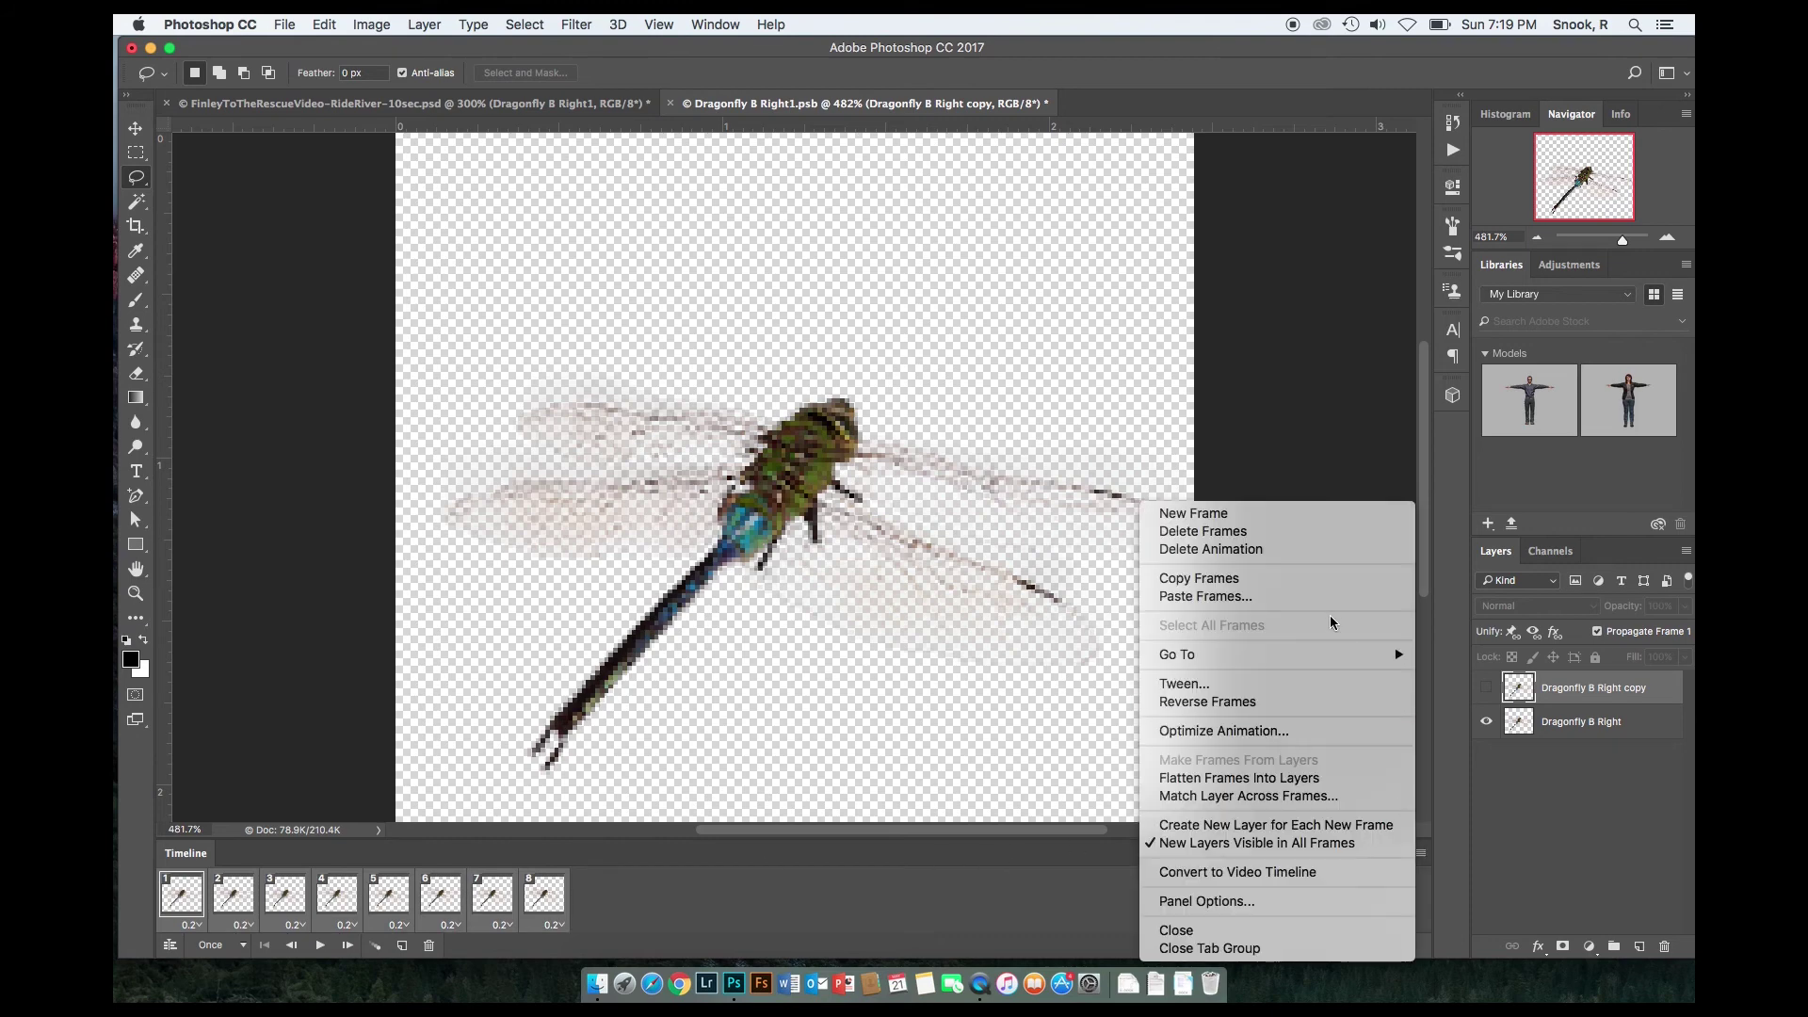
{"action": "left_click", "coordinate": [1313, 578]}
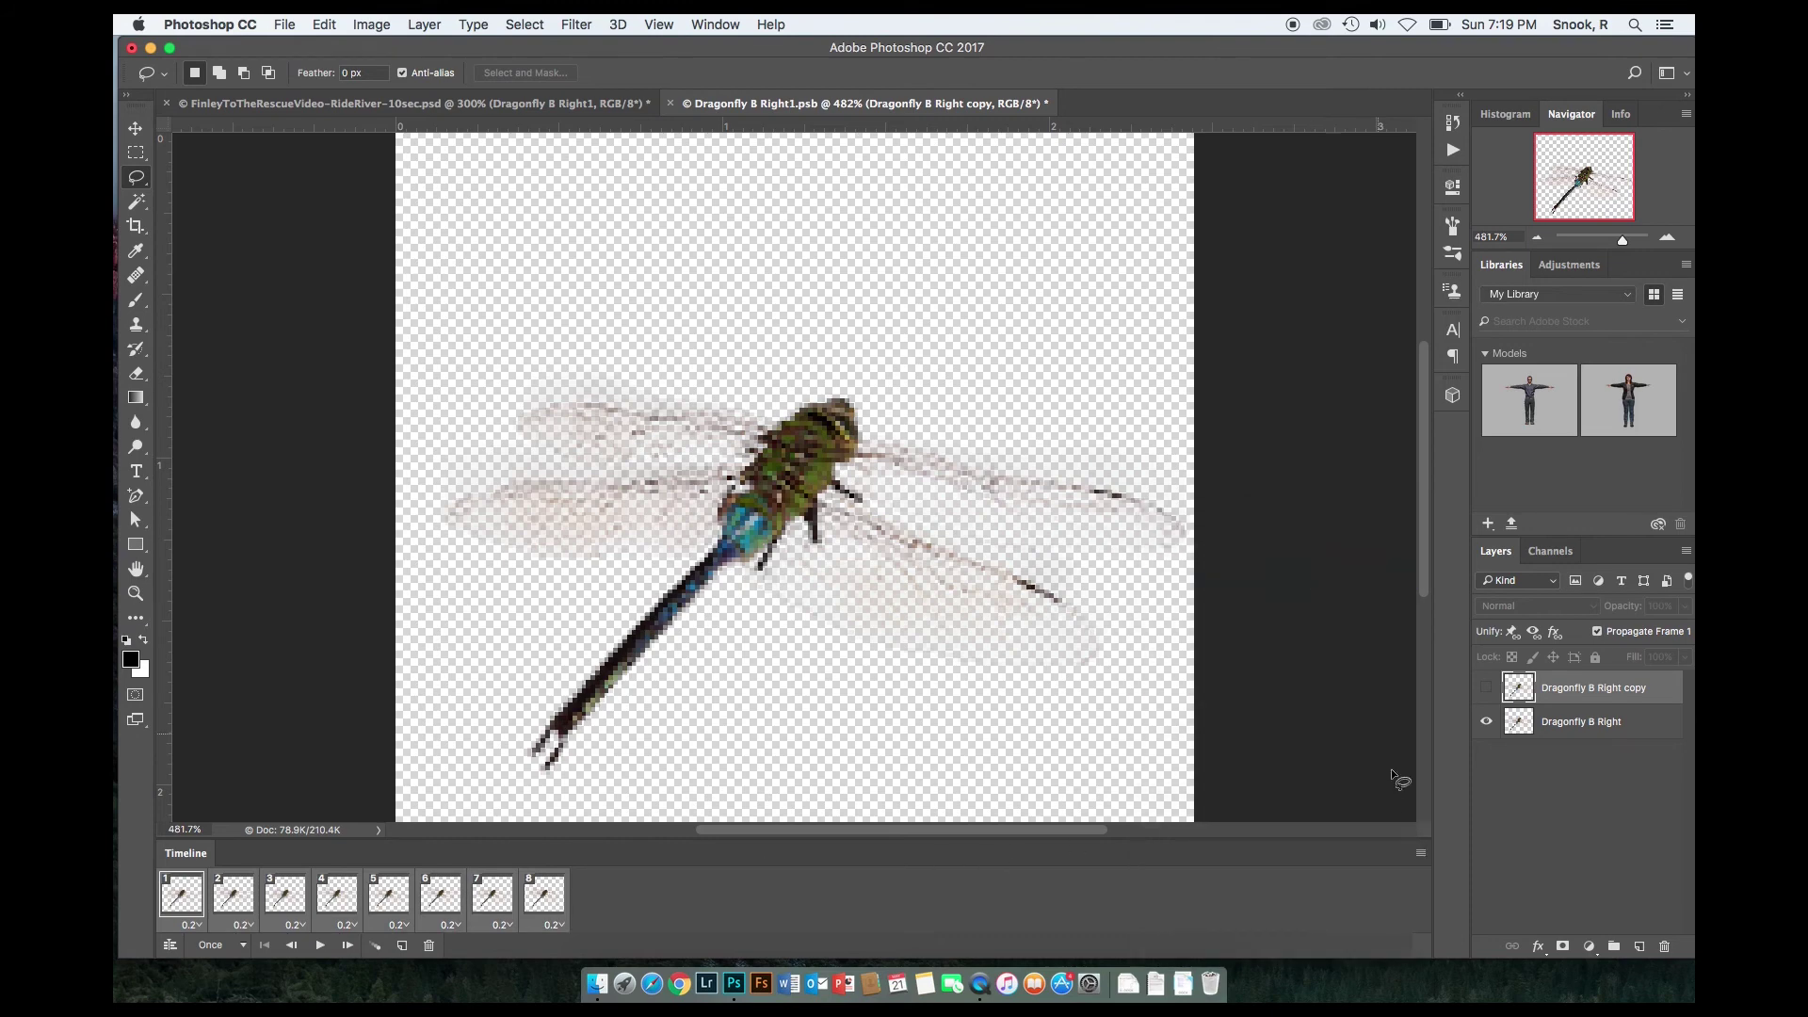
{"action": "left_click", "coordinate": [1421, 853]}
{"action": "left_click", "coordinate": [1287, 595]}
{"action": "left_click", "coordinate": [992, 420]}
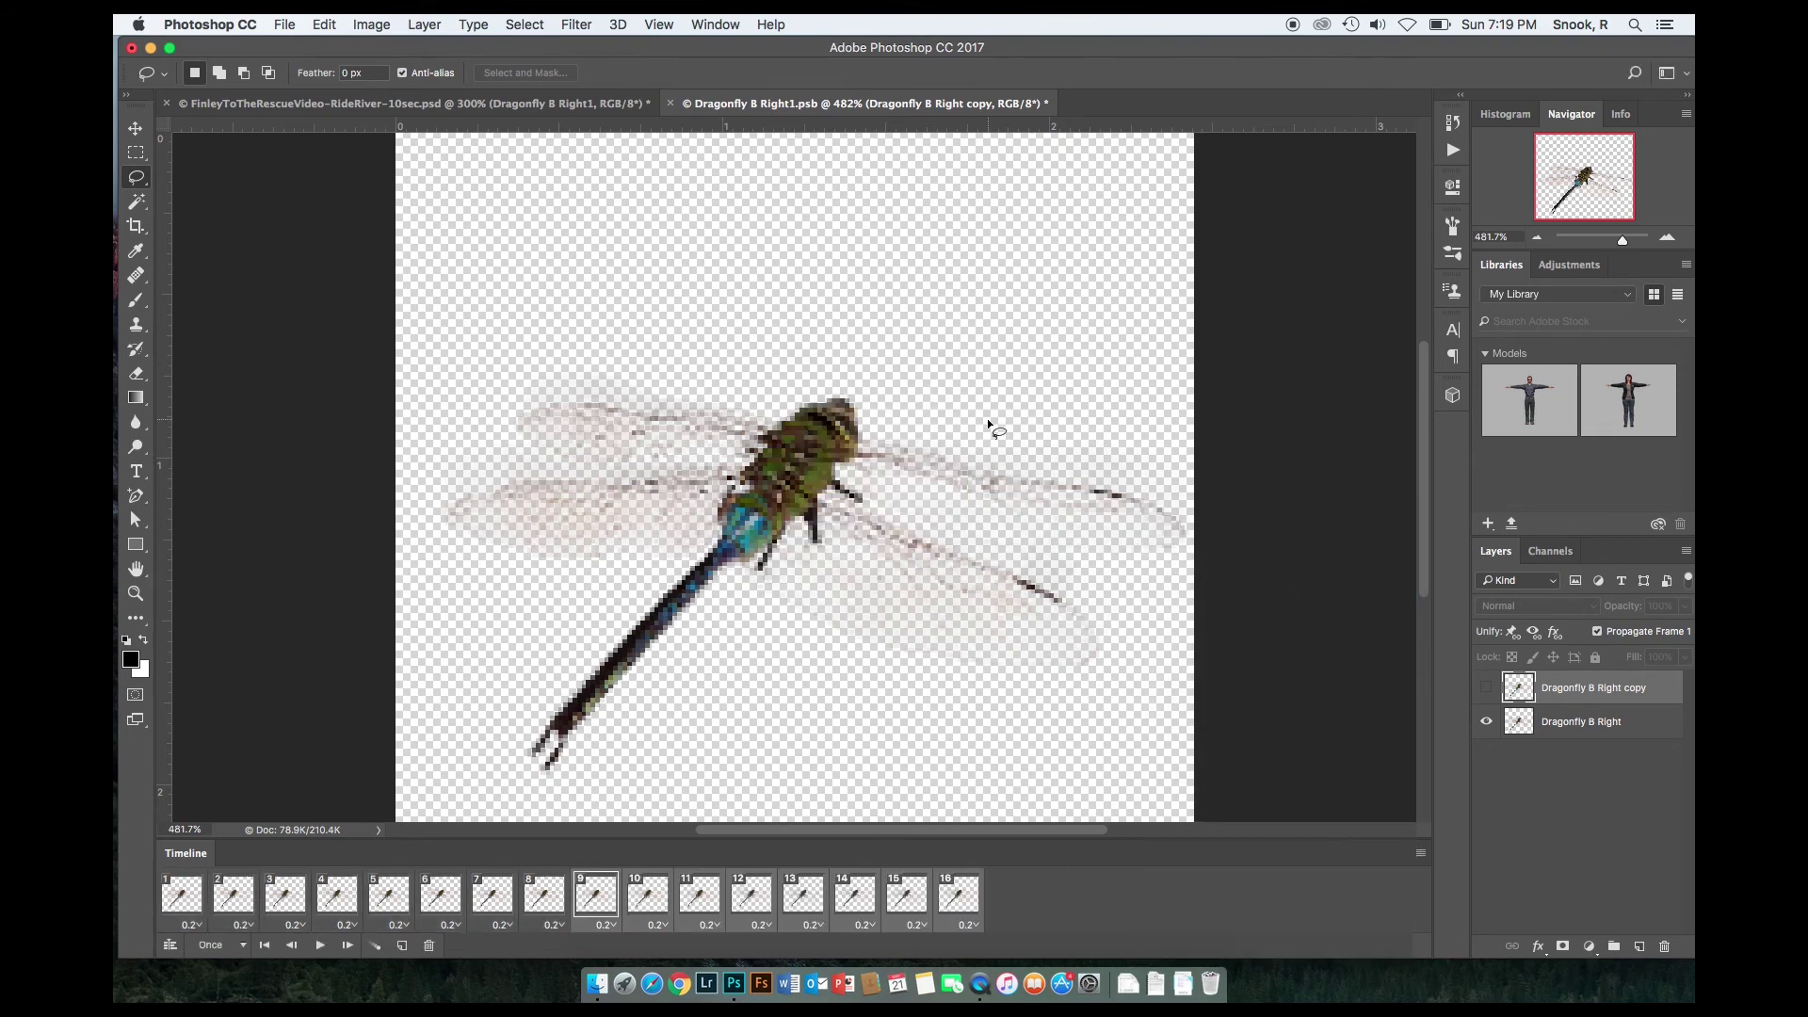
Step: Copy the selected frames and paste them after, bringing the animation to 24 frames
{"action": "left_click", "coordinate": [182, 902]}
{"action": "left_click", "coordinate": [960, 906], "text": "shift"}
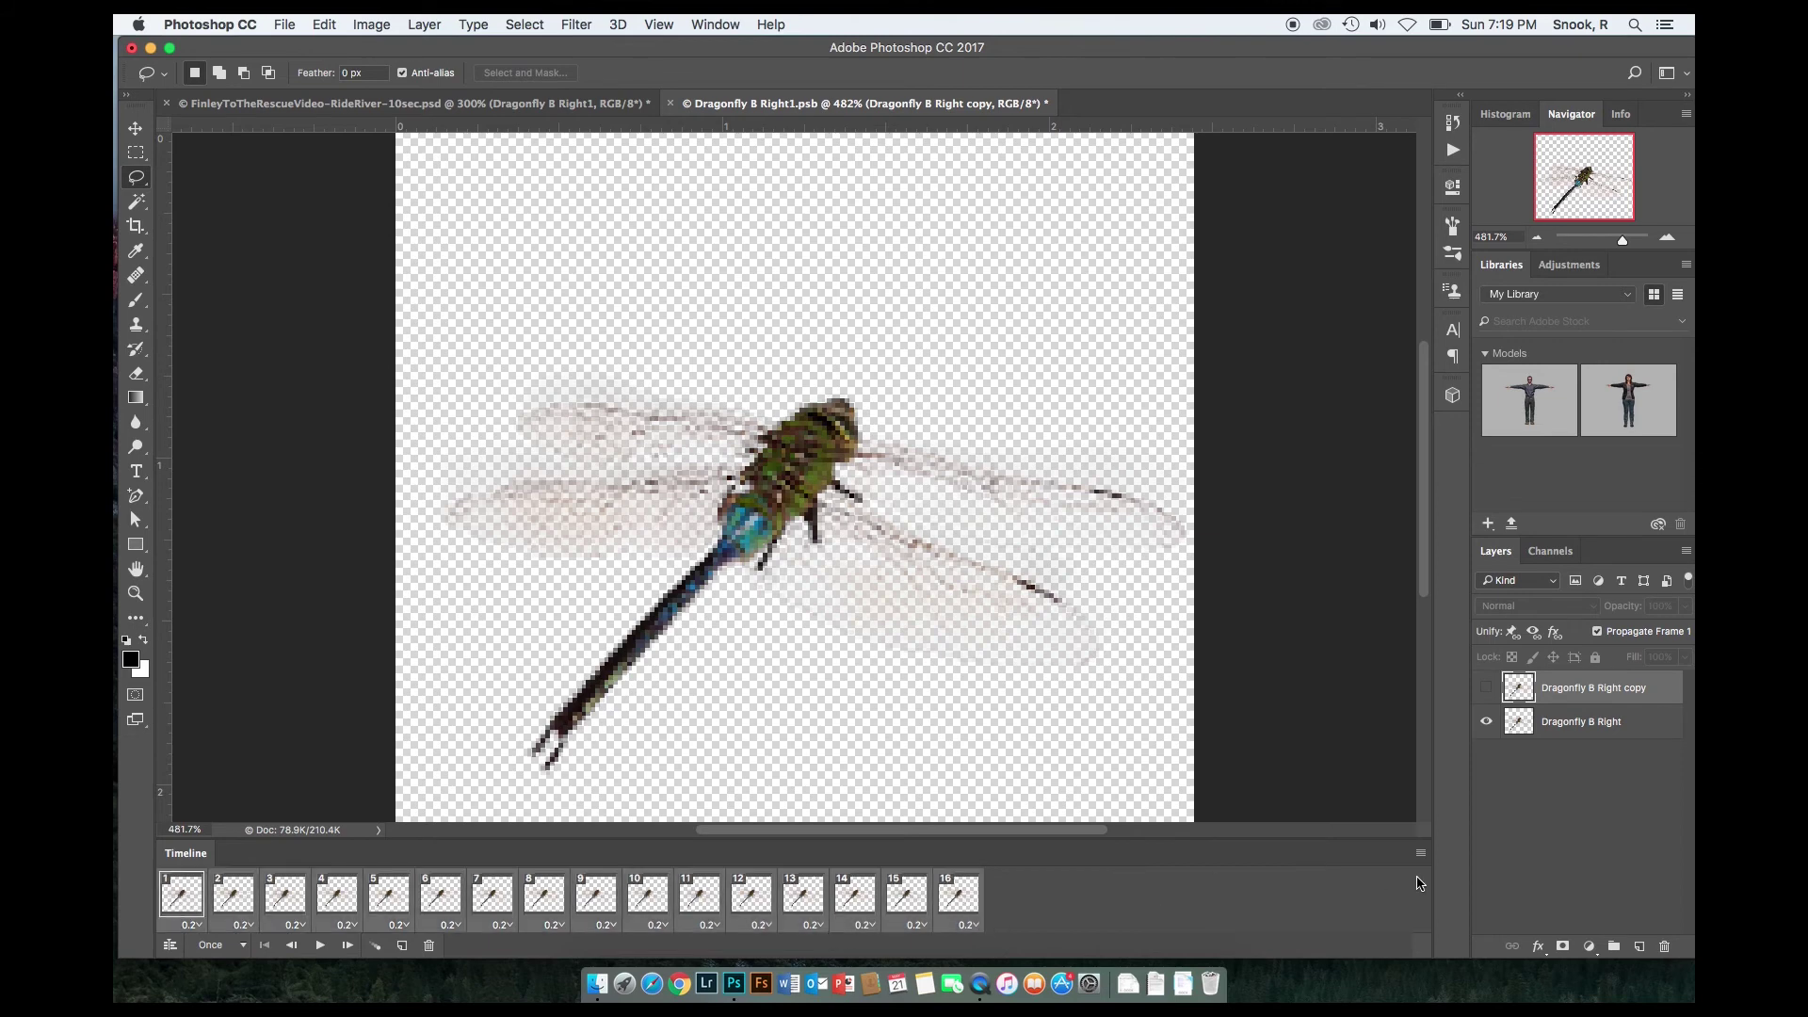
{"action": "left_click", "coordinate": [1421, 857]}
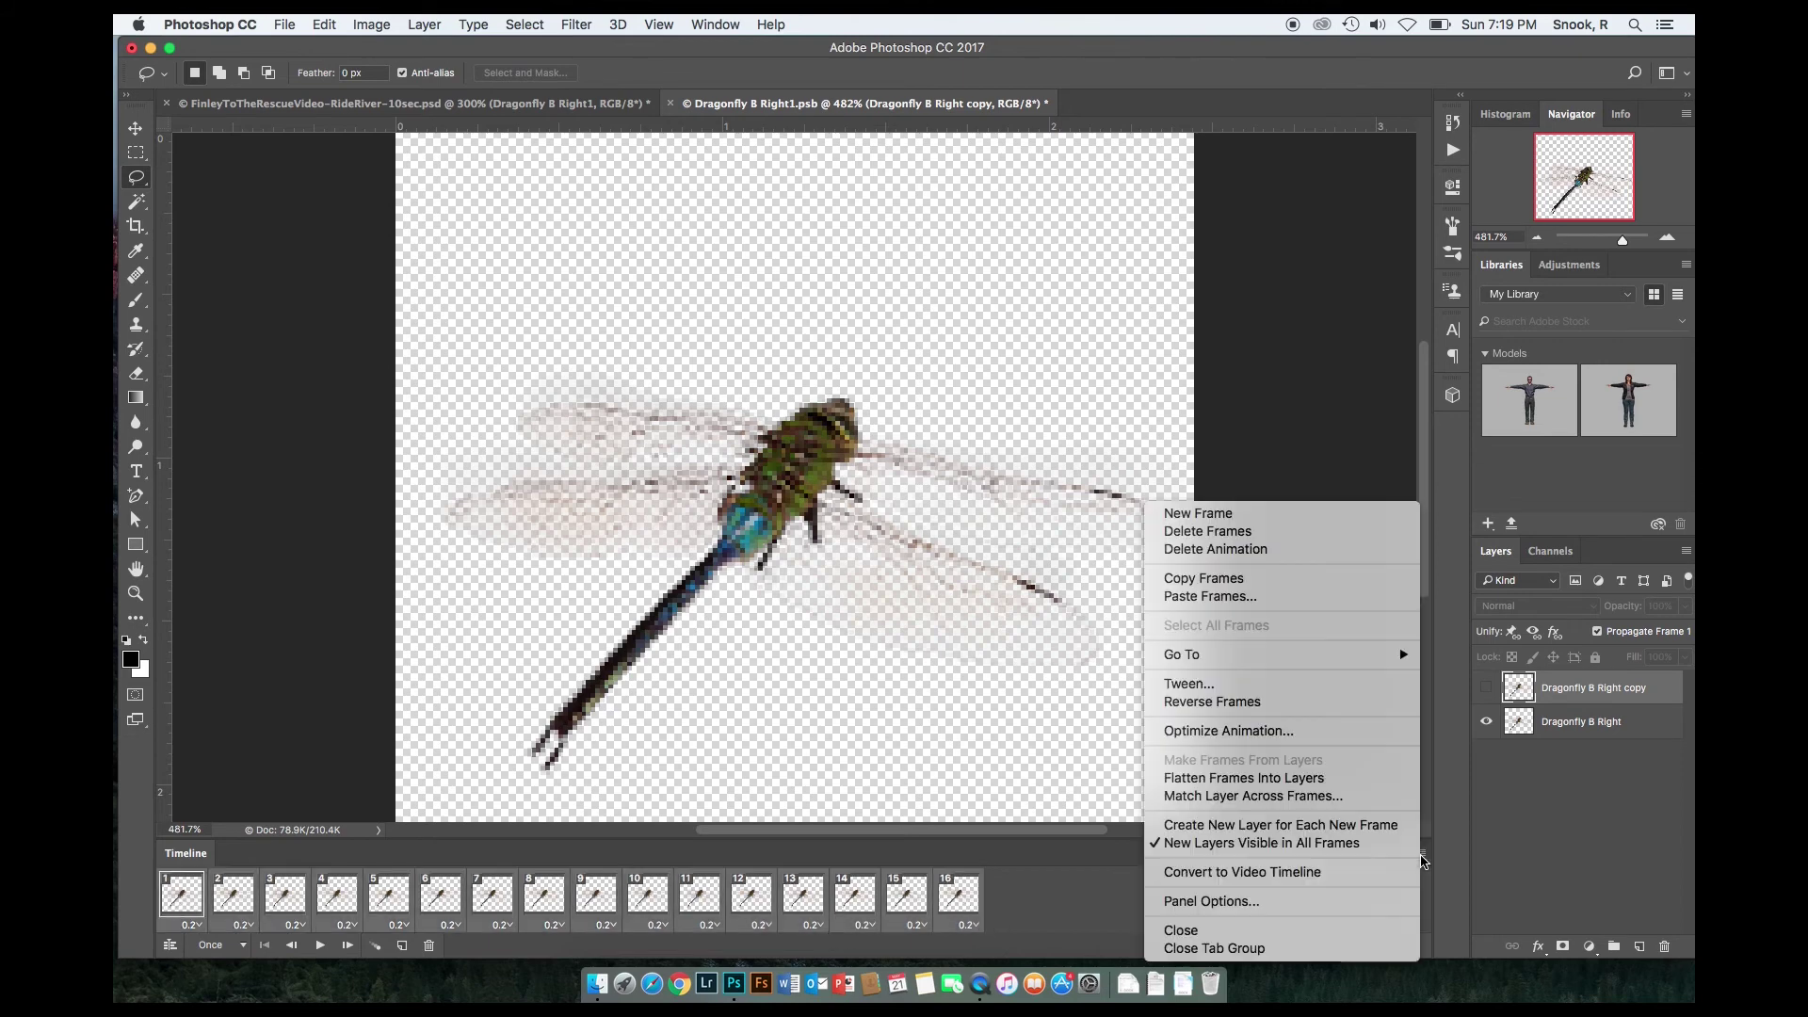
{"action": "left_click", "coordinate": [1278, 576]}
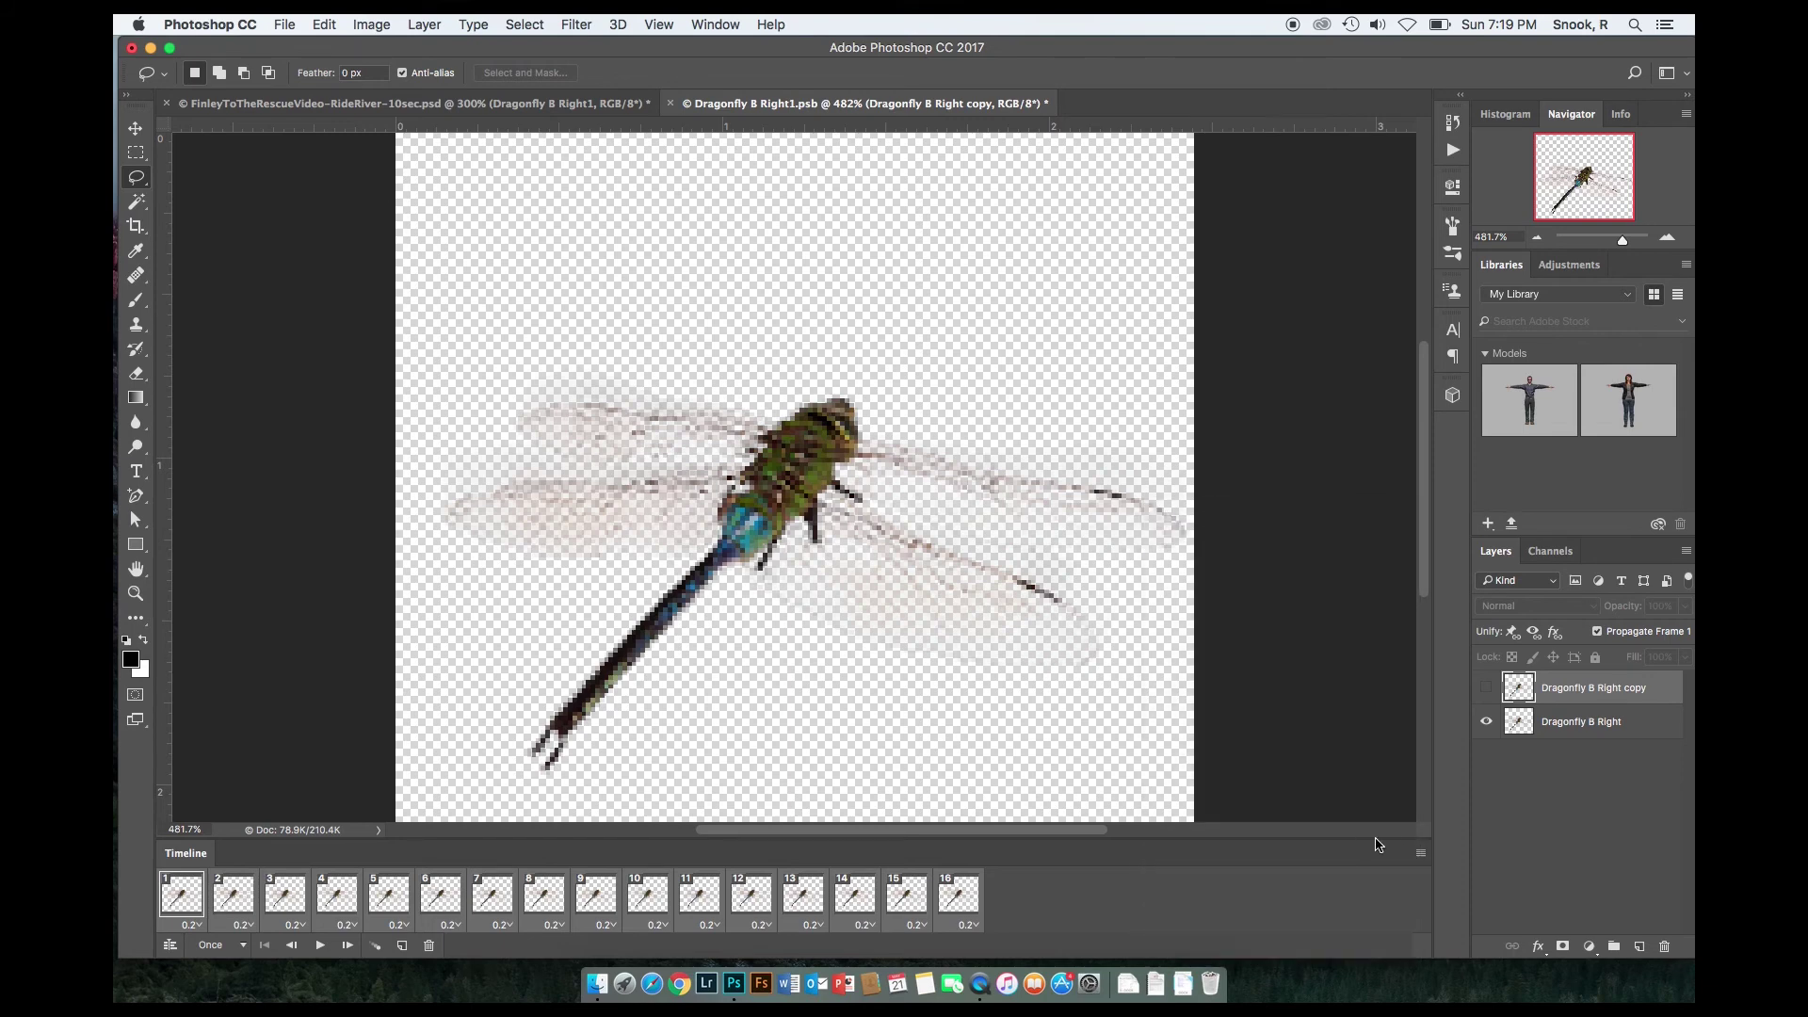
{"action": "left_click", "coordinate": [1421, 853]}
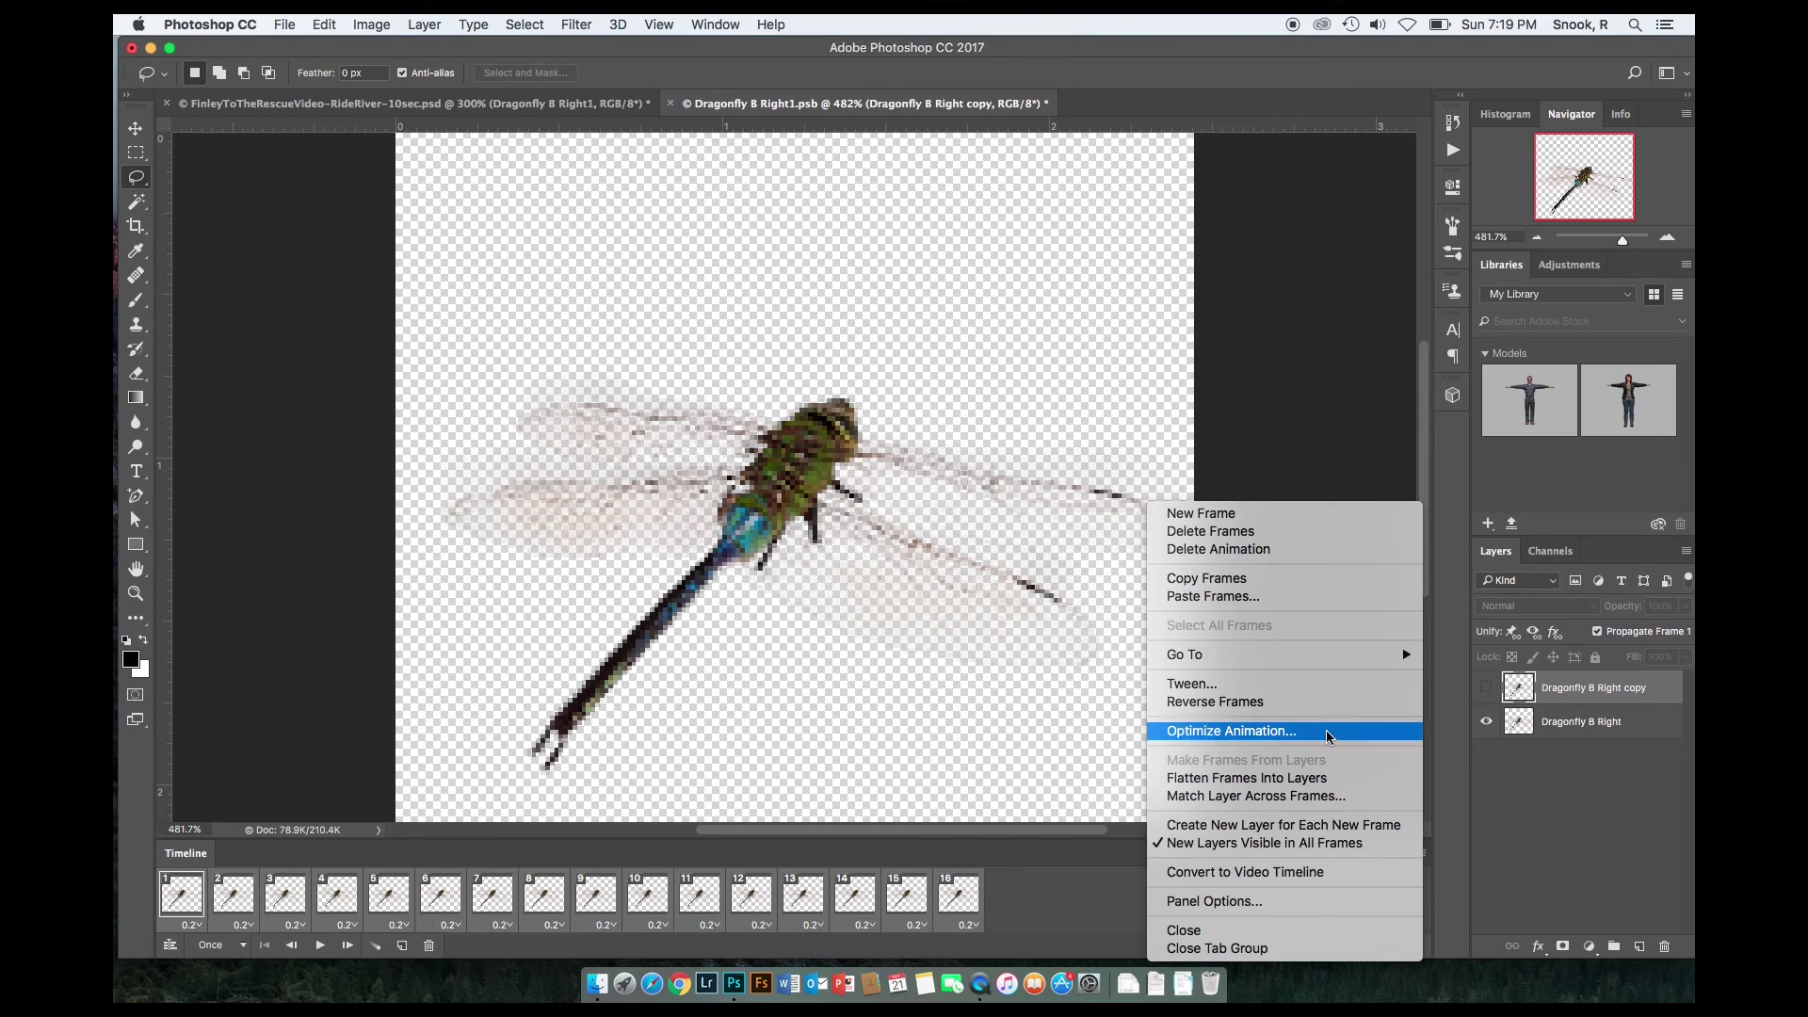
{"action": "left_click", "coordinate": [1241, 598]}
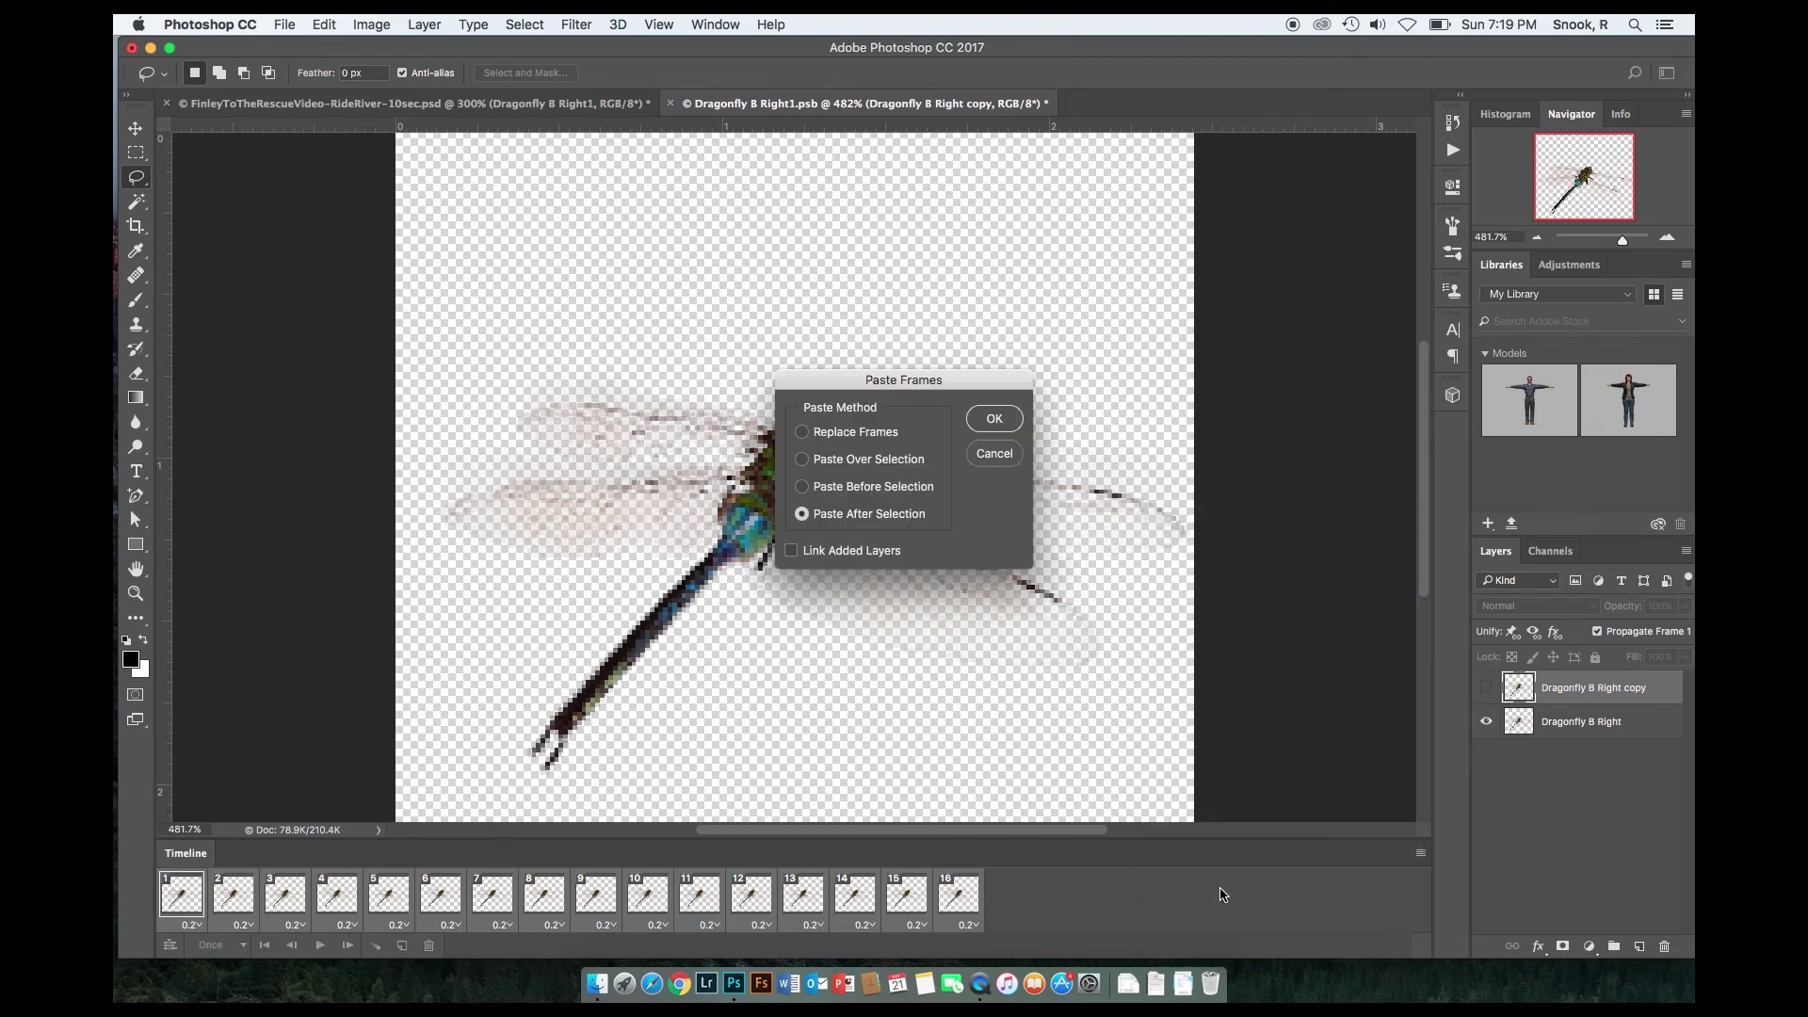
{"action": "left_click", "coordinate": [991, 419]}
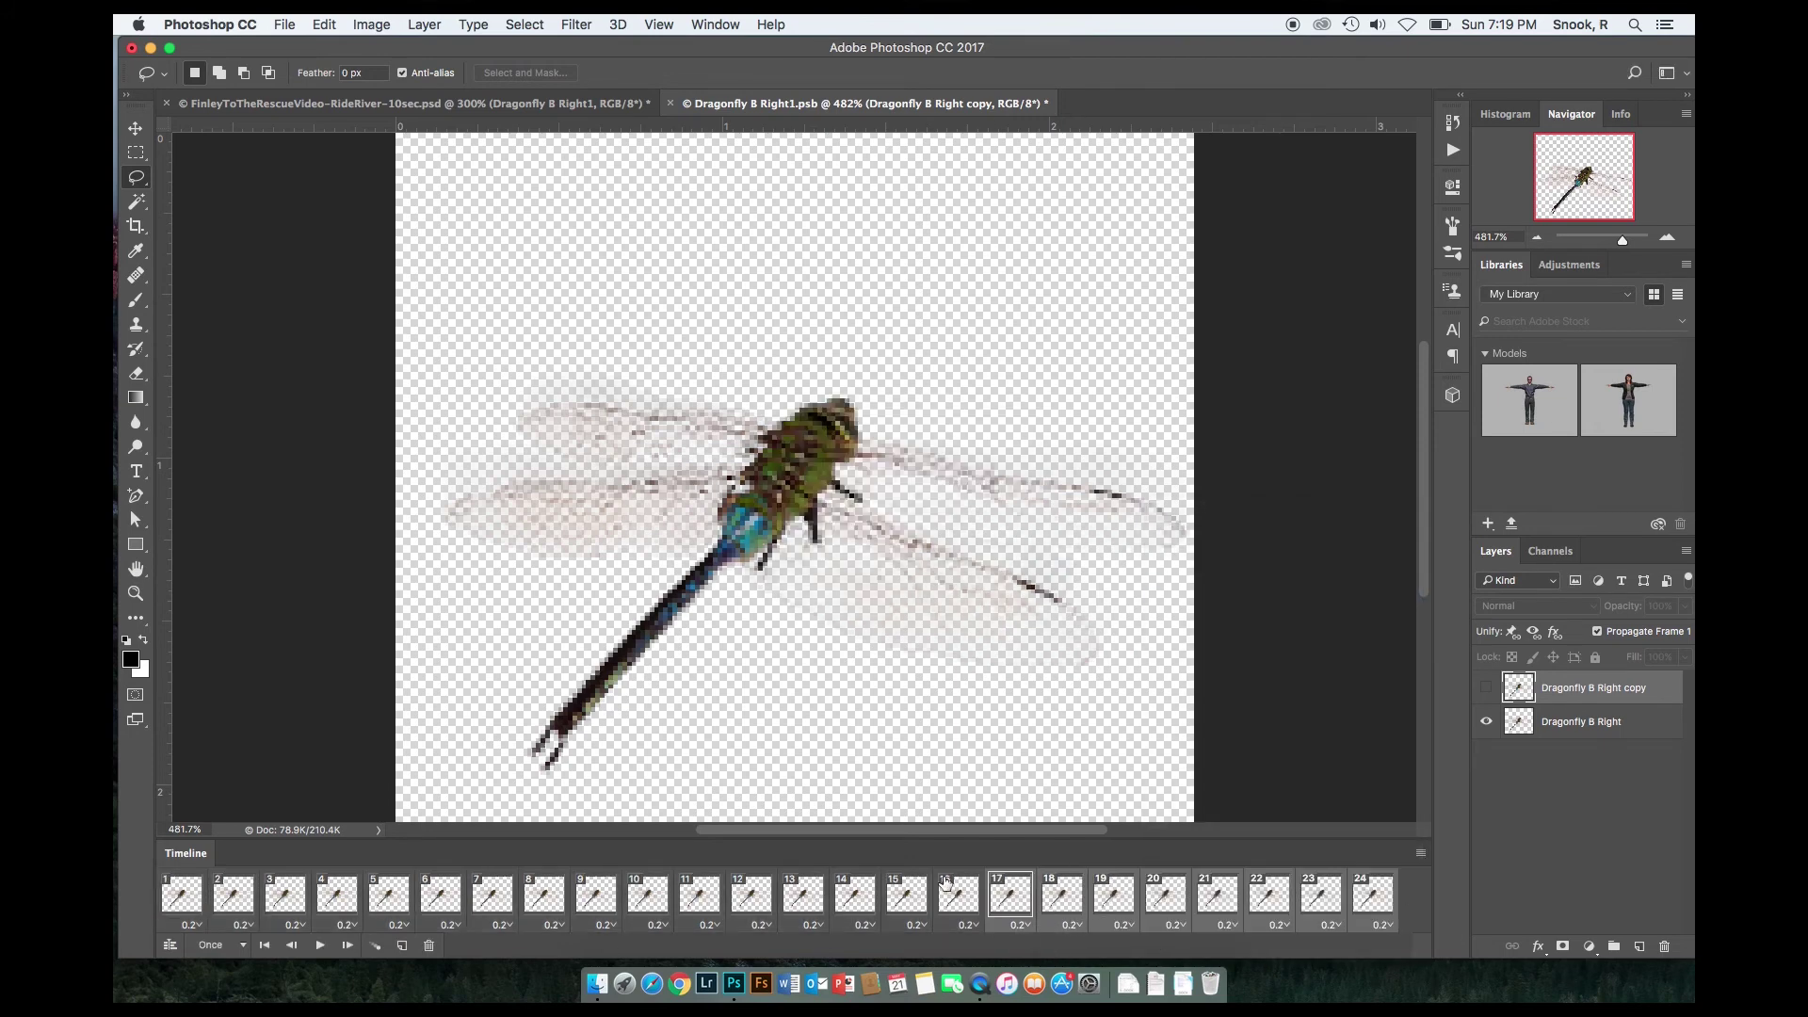
Step: Play the wing flutter from the first frame, then convert the animation to a video timeline
{"action": "left_click", "coordinate": [263, 946]}
{"action": "left_click", "coordinate": [320, 946]}
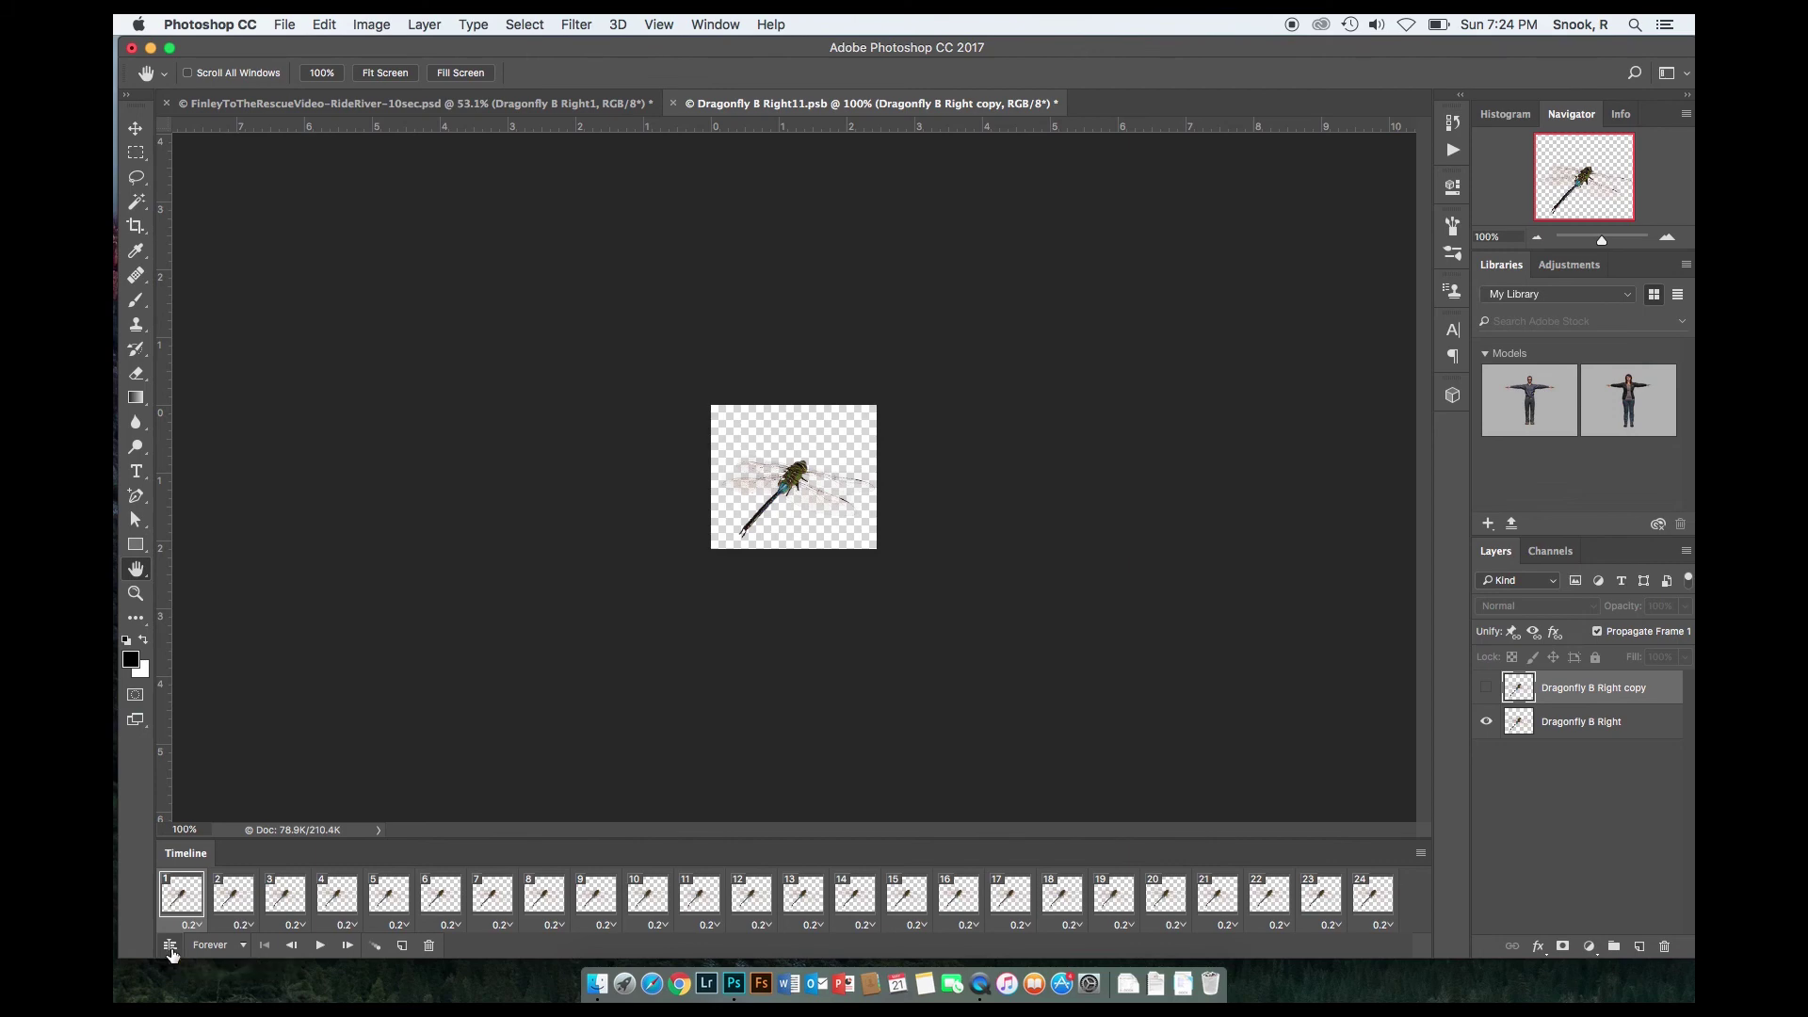
{"action": "left_click", "coordinate": [170, 952]}
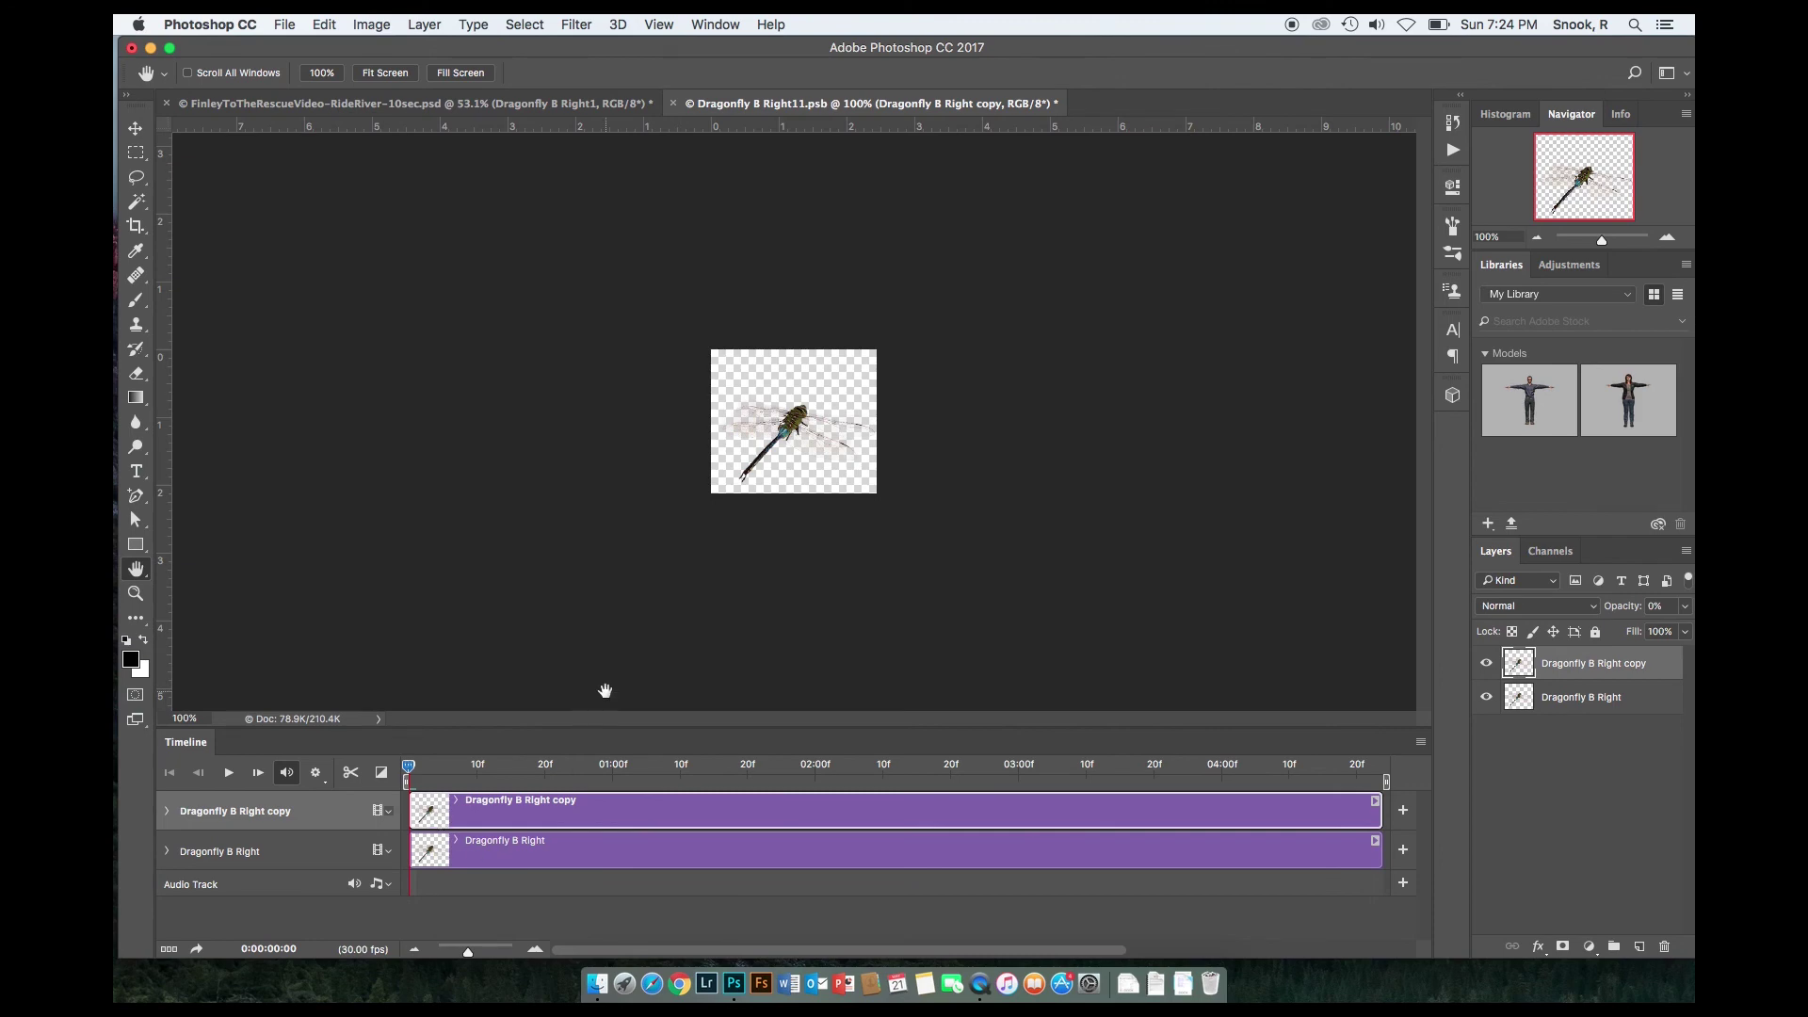
Step: Save and close Dragonfly B Right11.psb, then play the river composite's timeline
{"action": "left_click", "coordinate": [672, 103]}
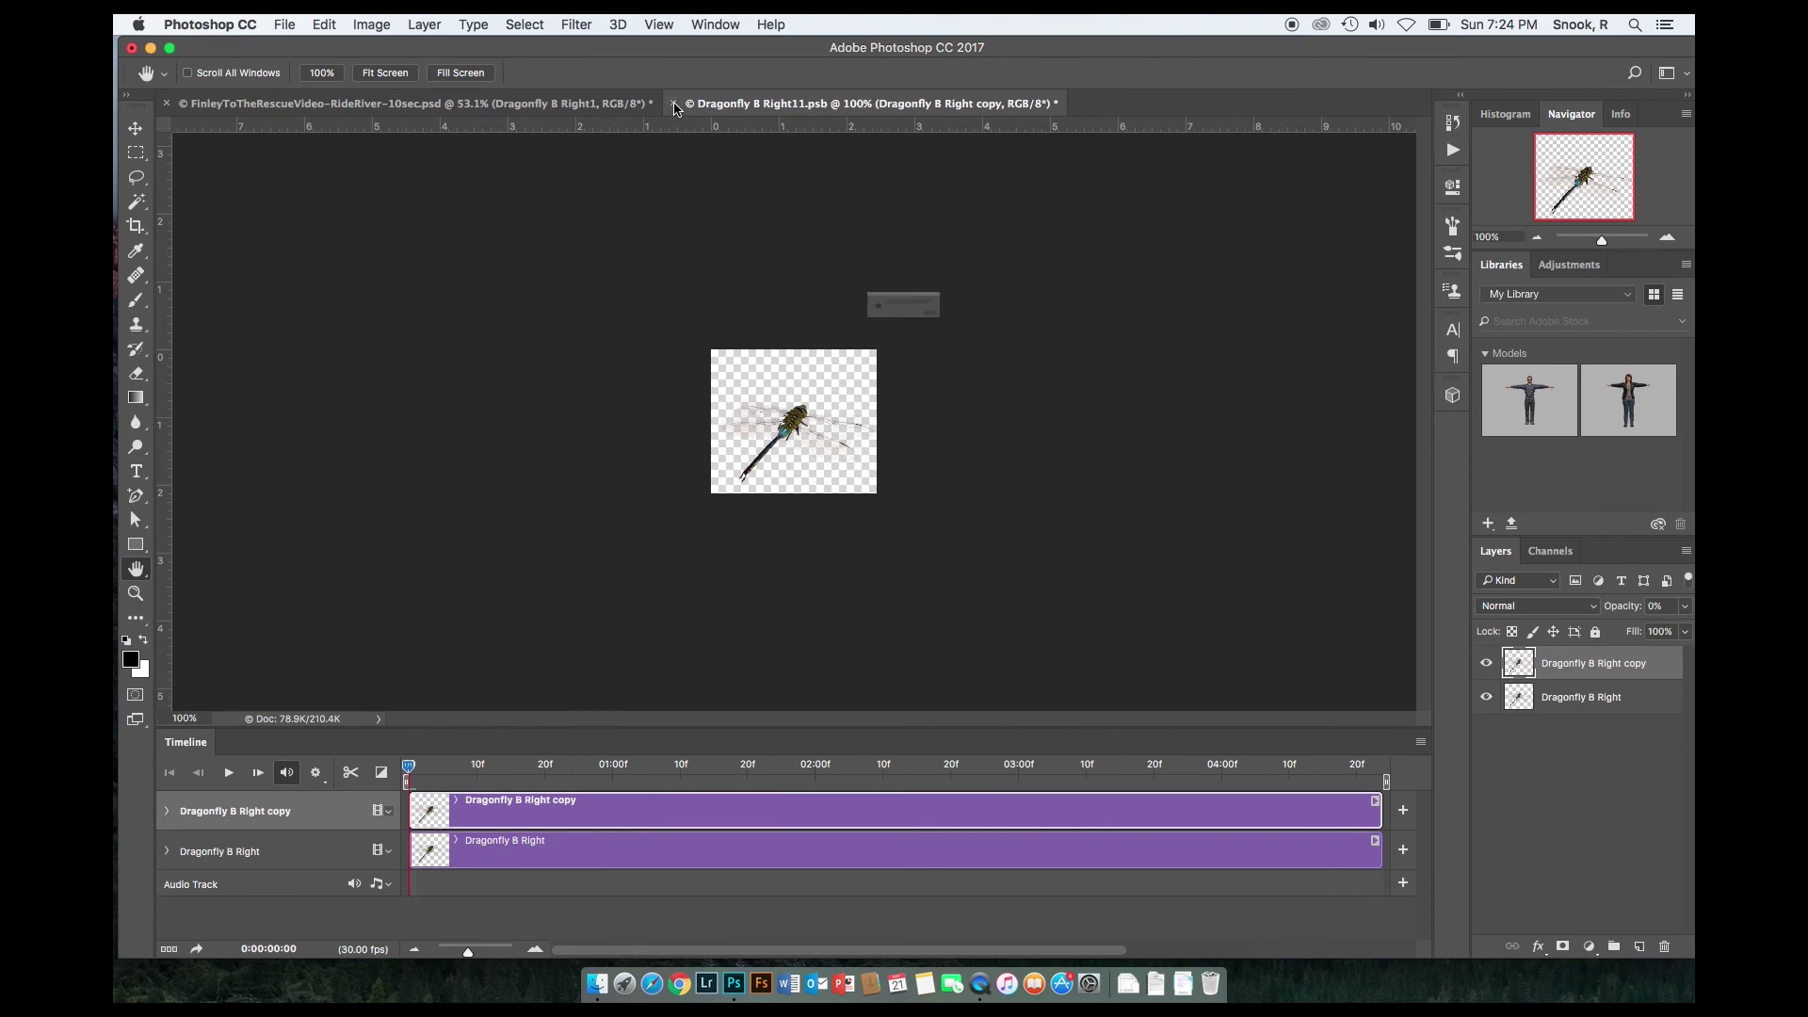
{"action": "left_click", "coordinate": [1057, 350]}
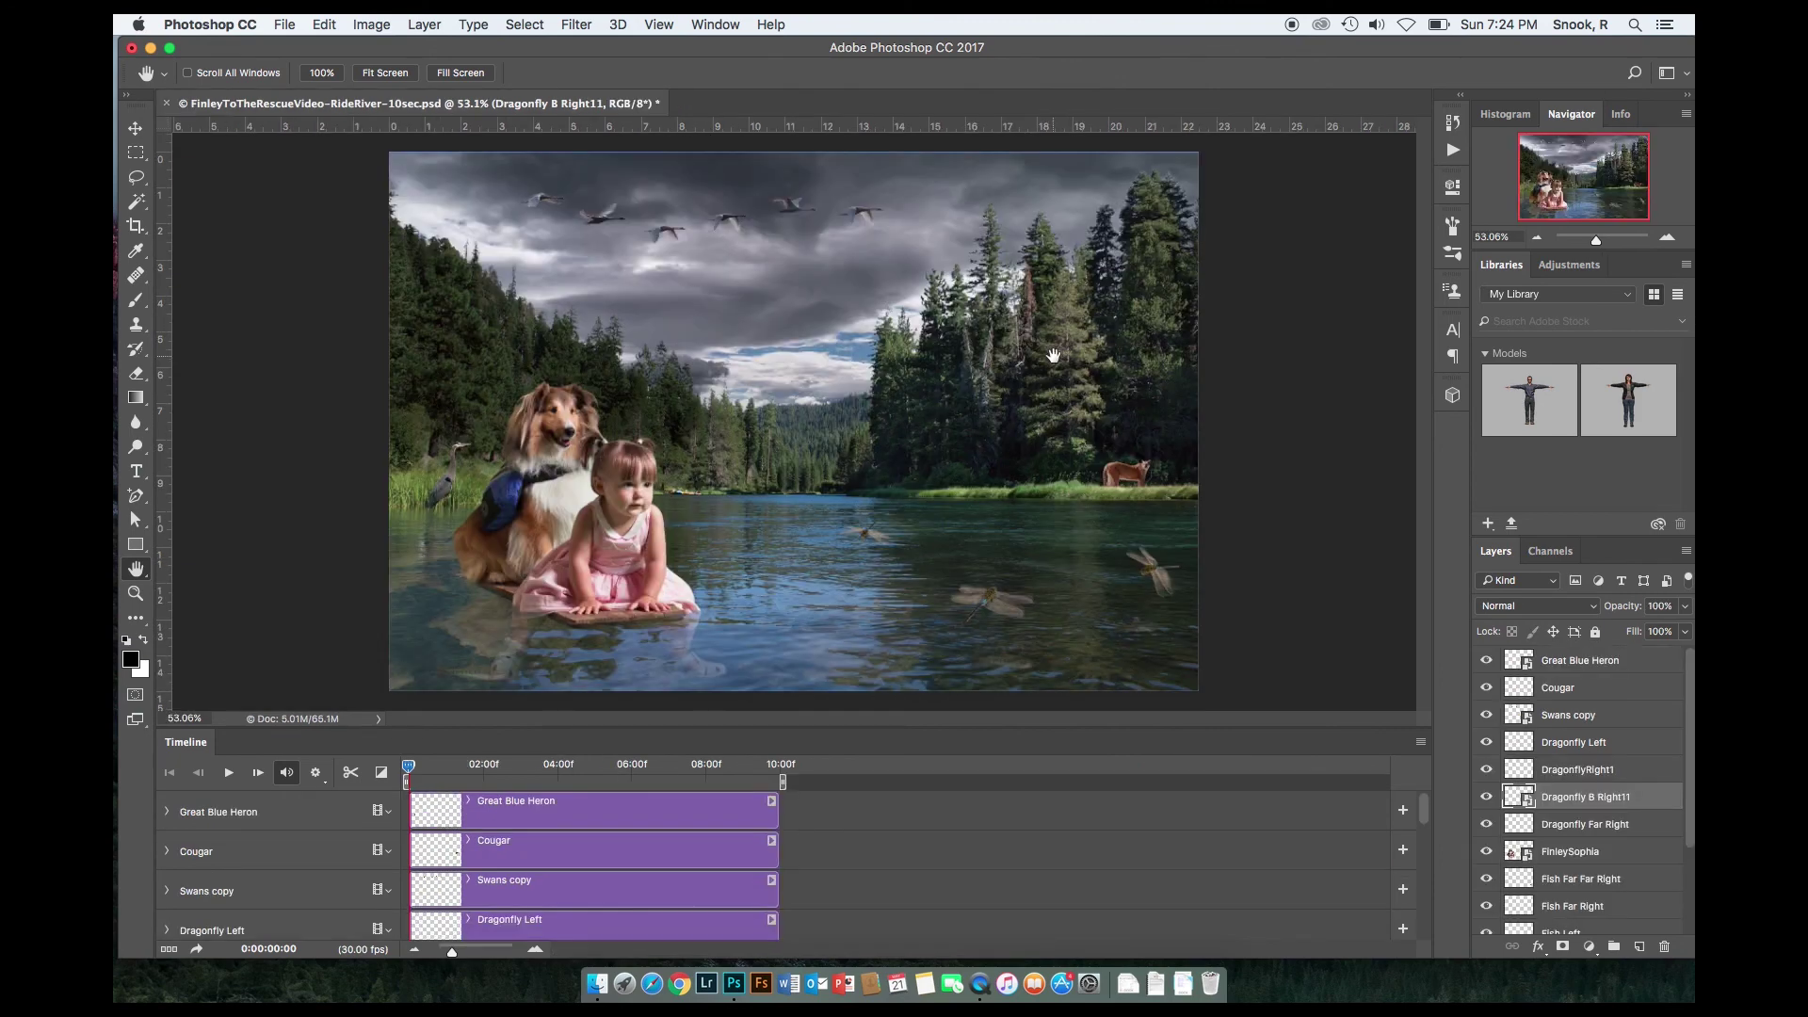
{"action": "key", "text": "space"}
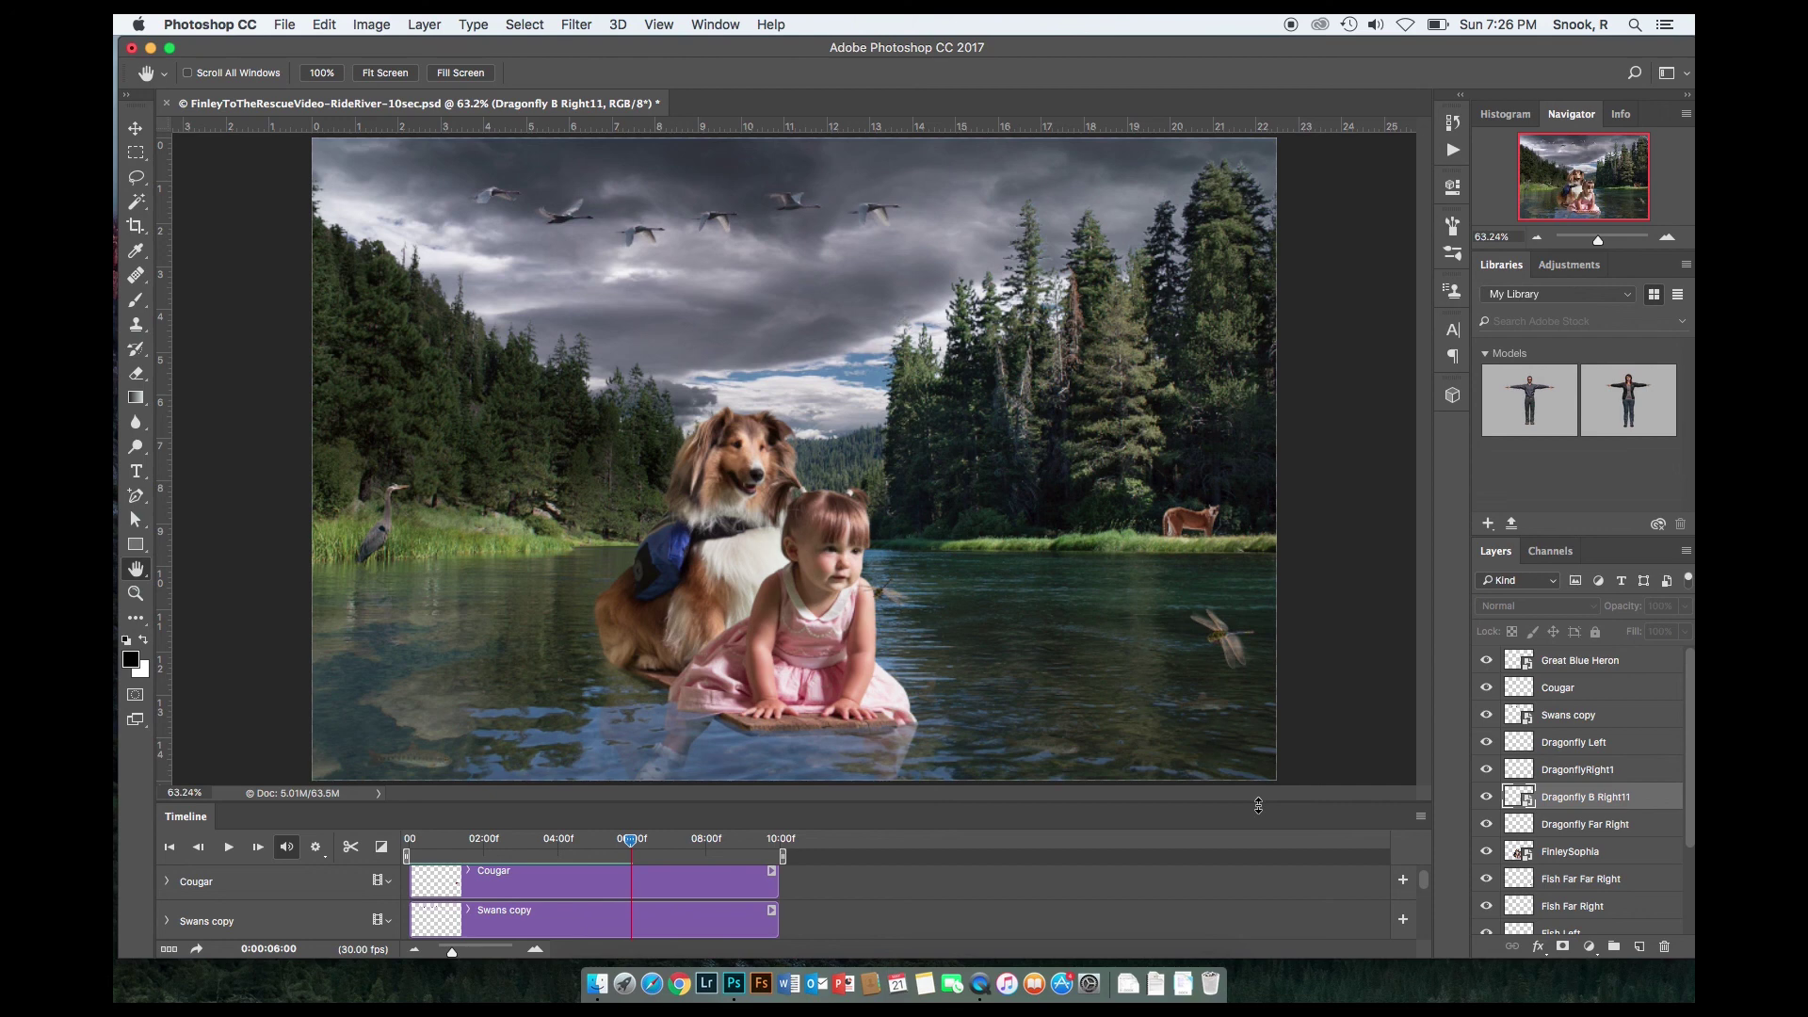
{"action": "left_click_drag", "start_coordinate": [1258, 806], "coordinate": [1263, 640]}
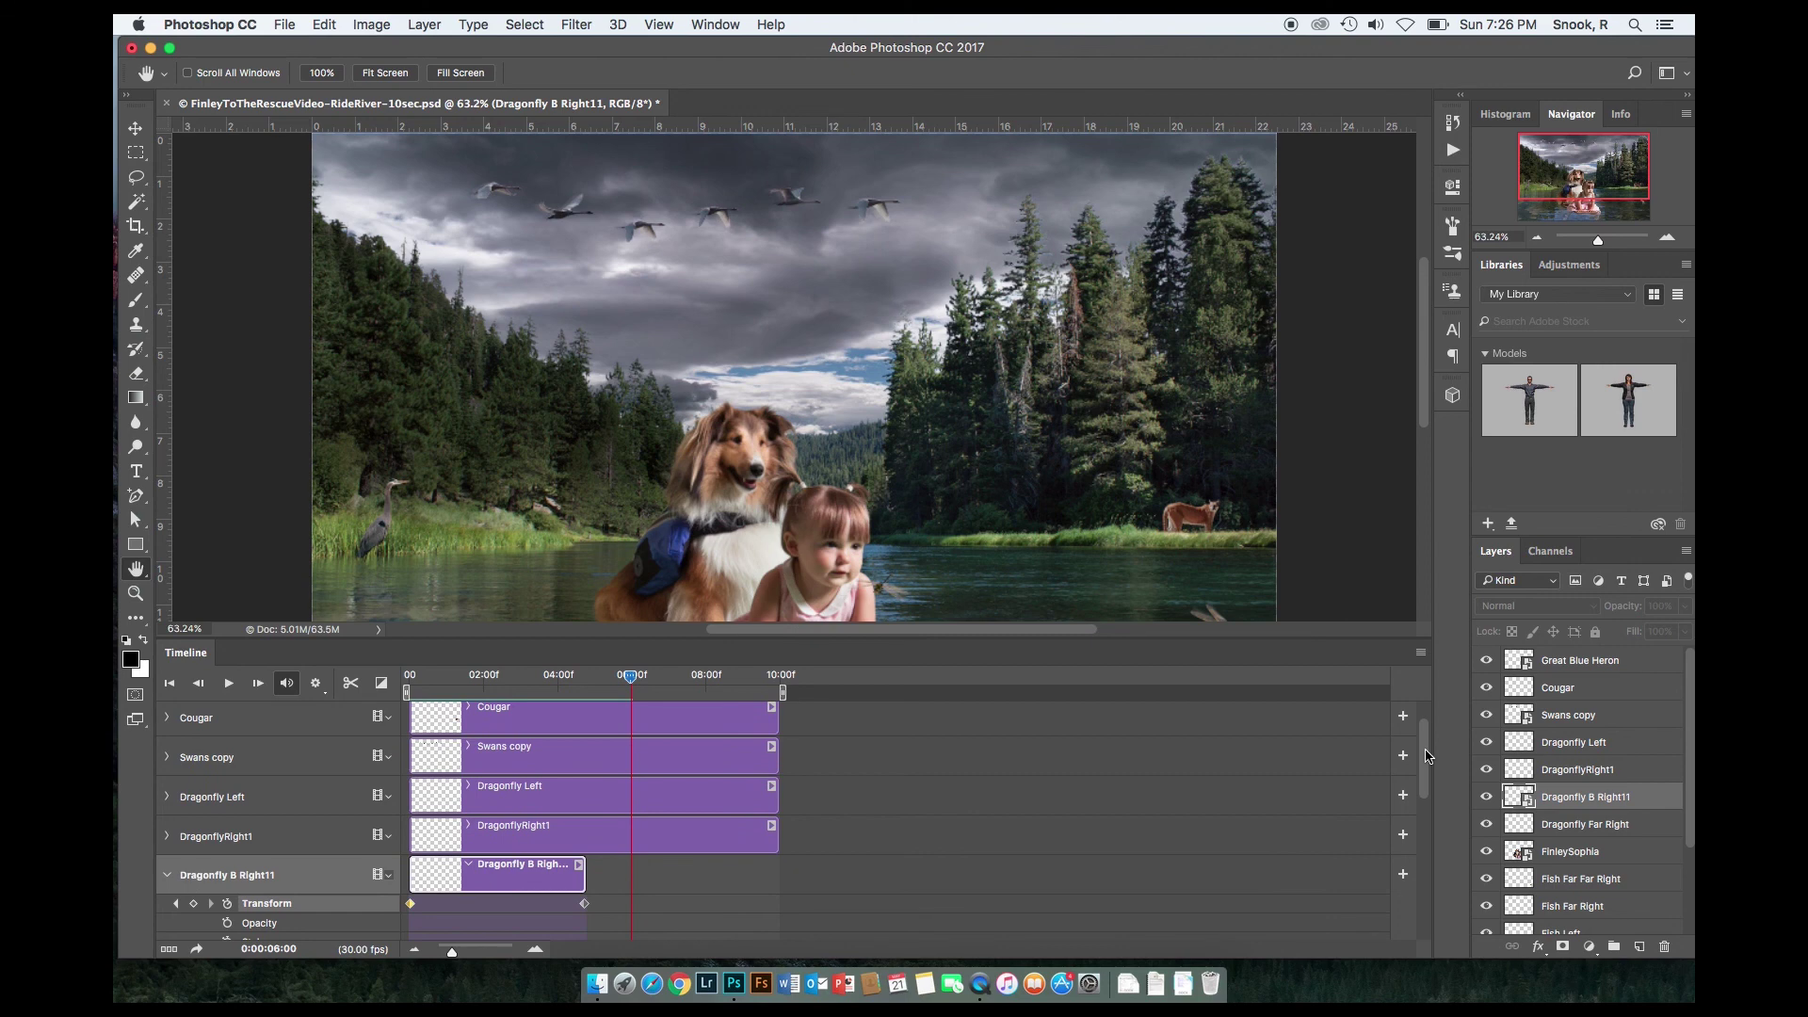
Step: Expand the Timeline panel and choose Add Audio from the Audio Track menu
{"action": "left_click_drag", "start_coordinate": [1425, 757], "coordinate": [1395, 946]}
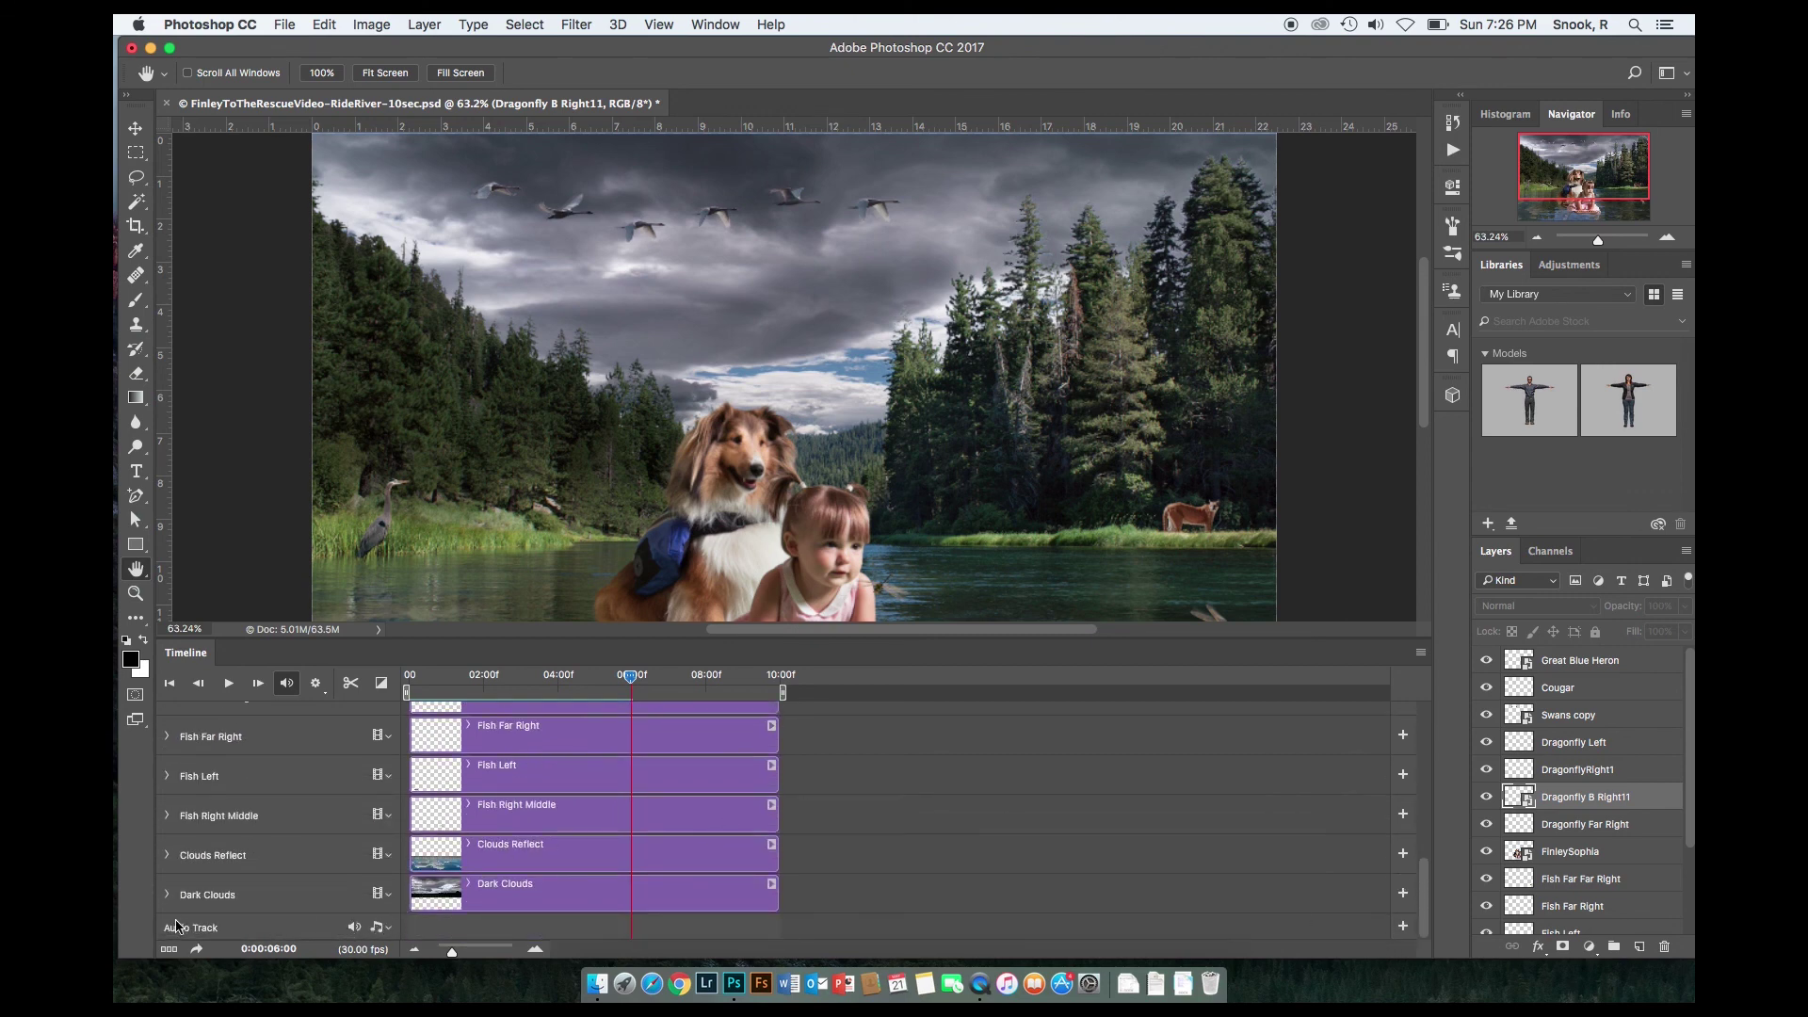
{"action": "left_click", "coordinate": [388, 928]}
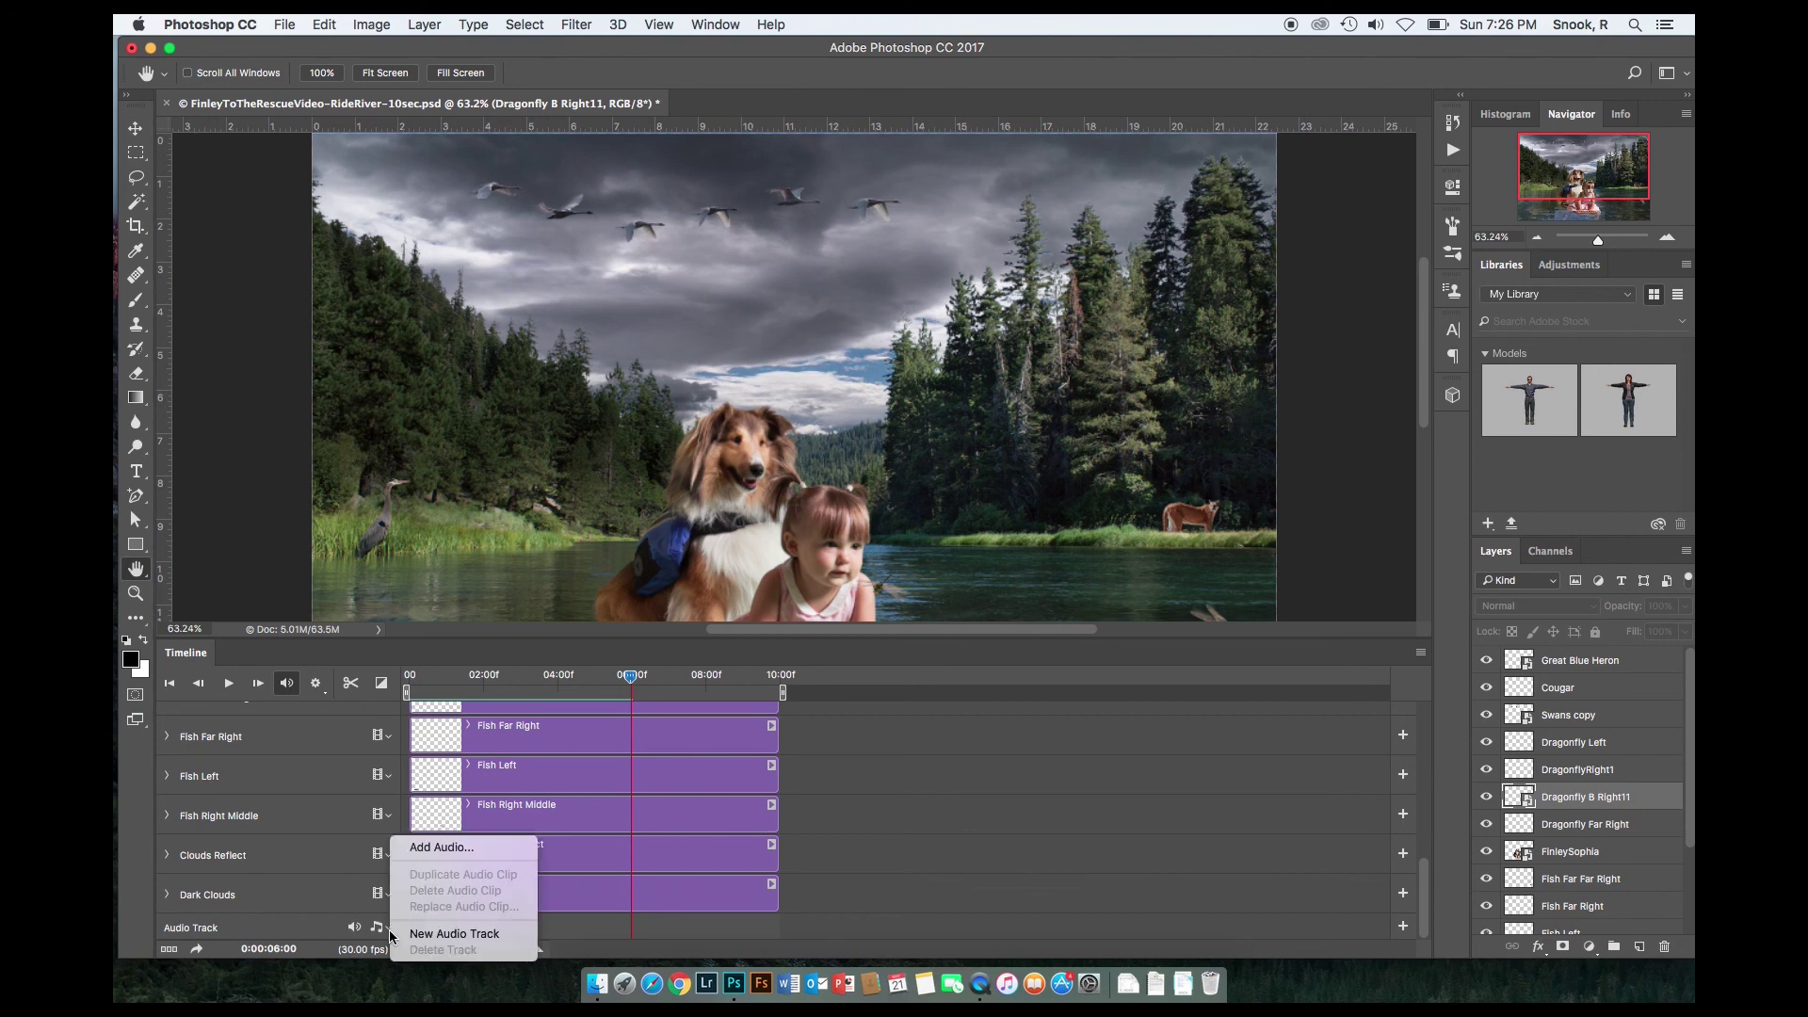
{"action": "left_click", "coordinate": [447, 850]}
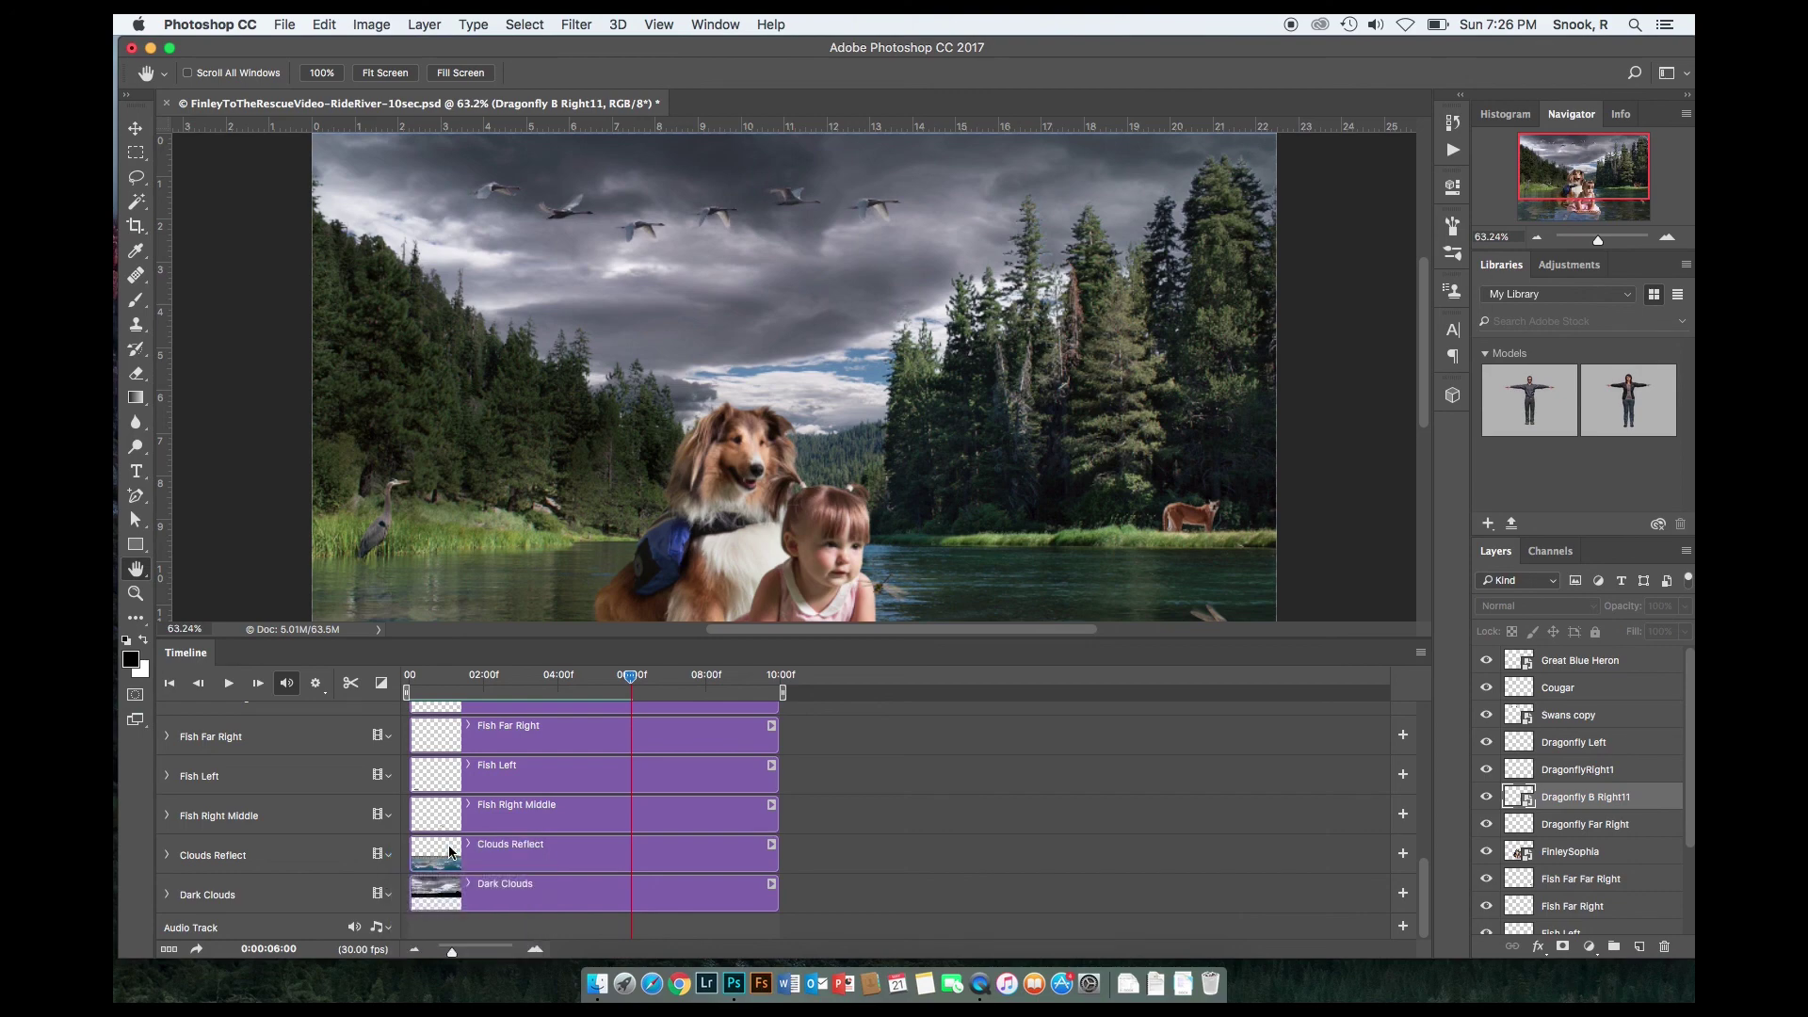